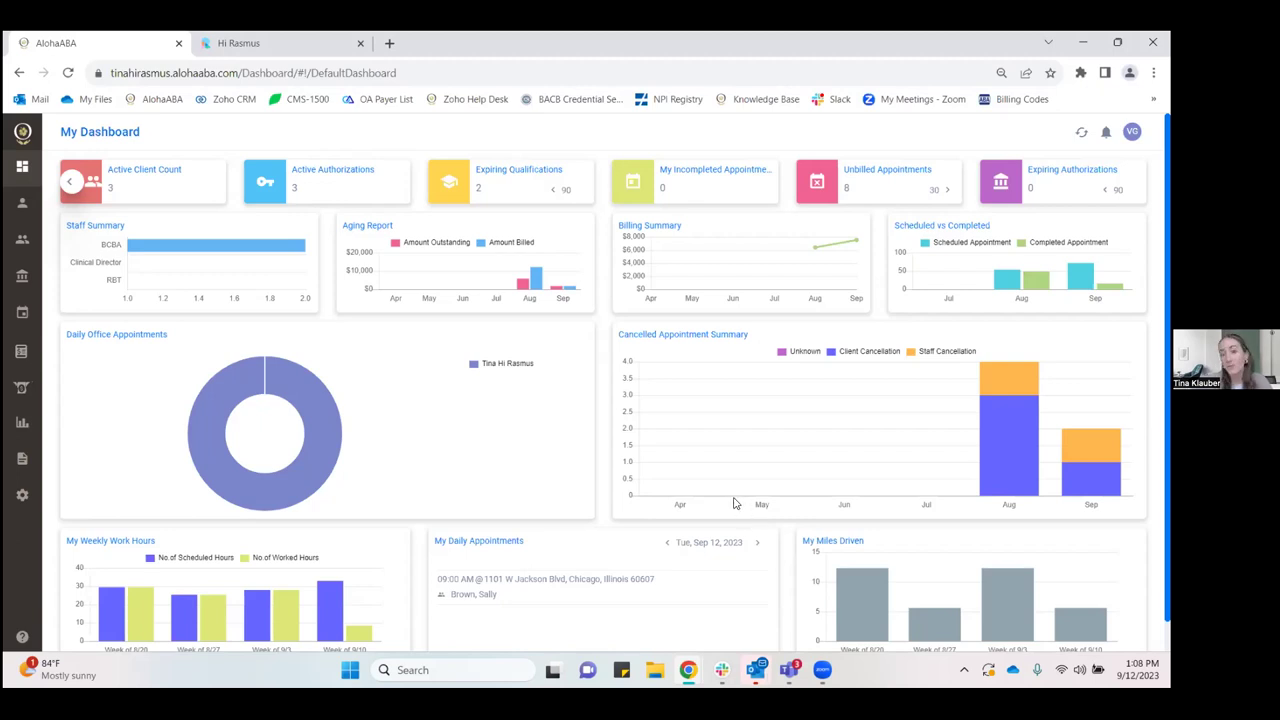
- Open the client list and start a new client record
{"action": "mouse_move", "coordinate": [733, 500]}
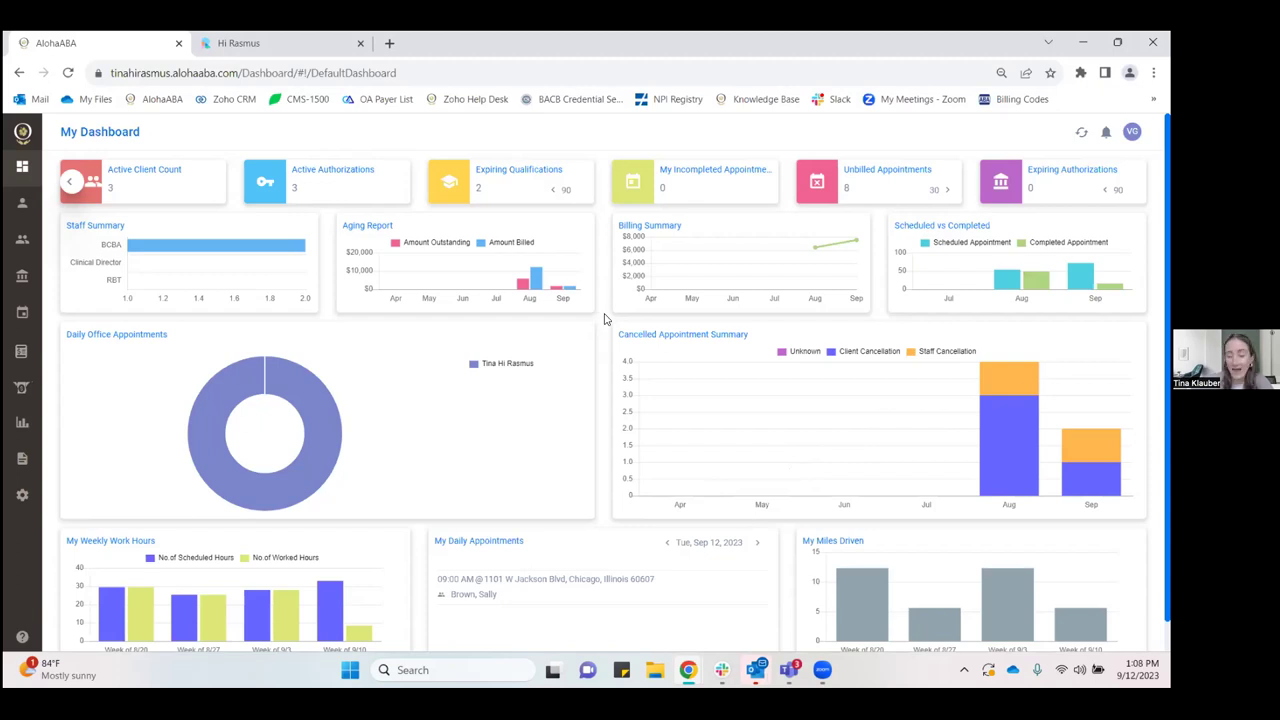
{"action": "left_click", "coordinate": [25, 245]}
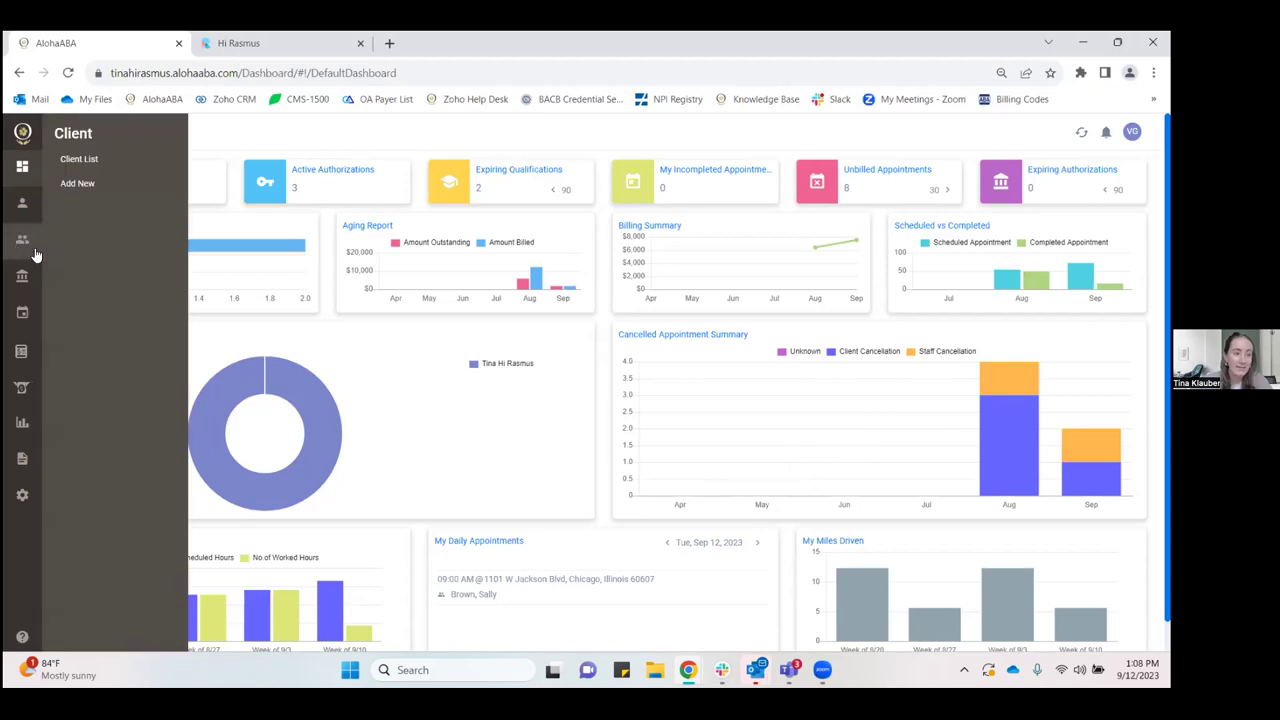
{"action": "left_click", "coordinate": [129, 158]}
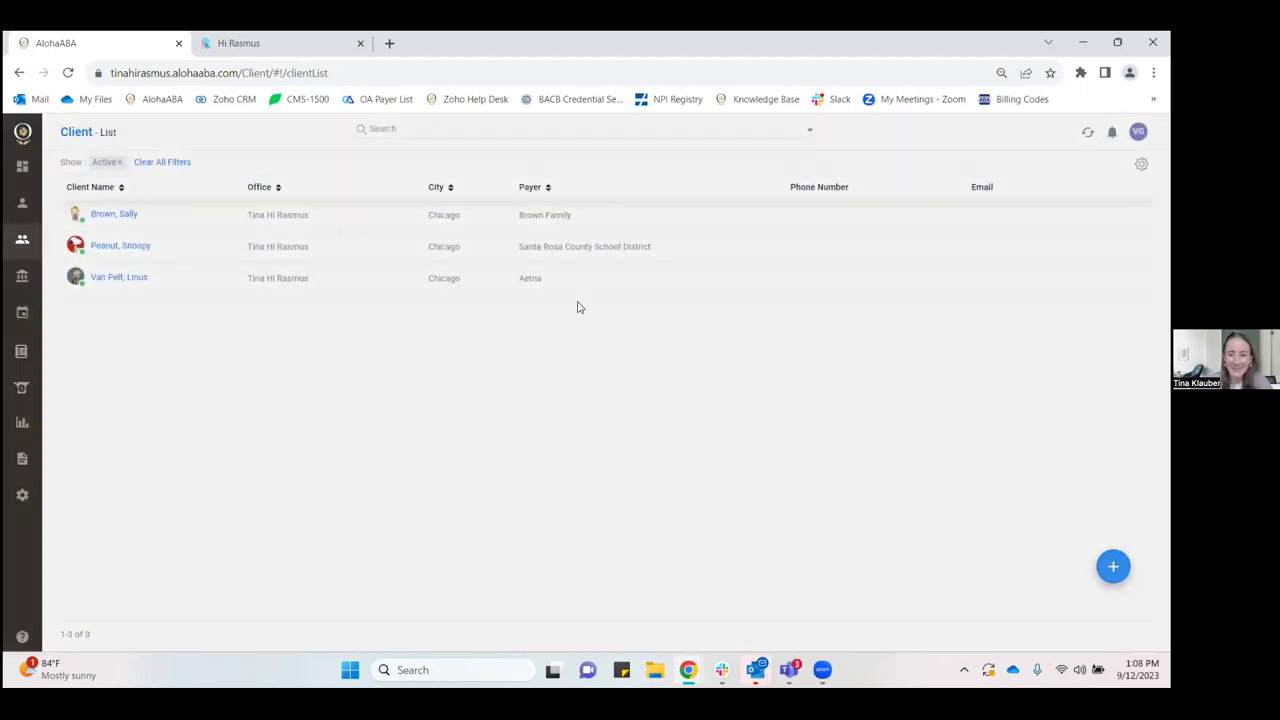
{"action": "left_click", "coordinate": [426, 238]}
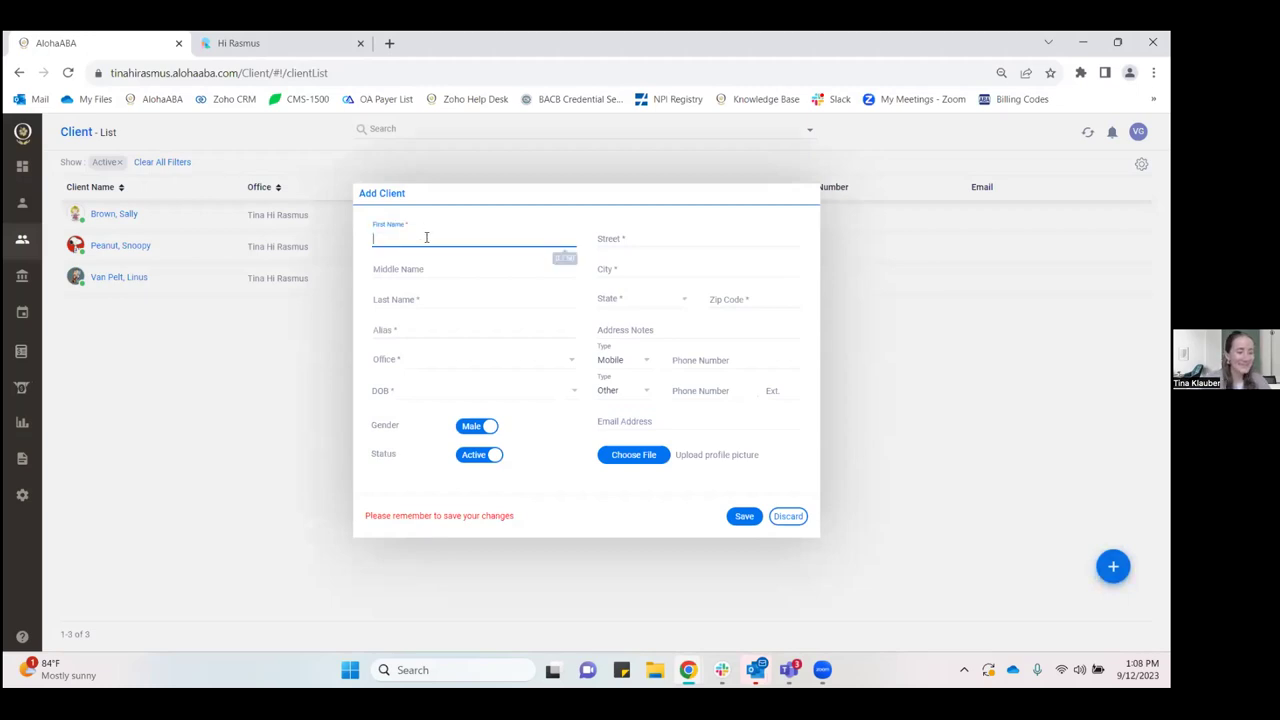
- Enter the new client's first and last name
{"action": "type", "text": "Charlie"}
{"action": "key", "text": "Tab"}
{"action": "key", "text": "Tab"}
{"action": "type", "text": "Brown"}
{"action": "key", "text": "Tab"}
{"action": "key", "text": "Tab"}
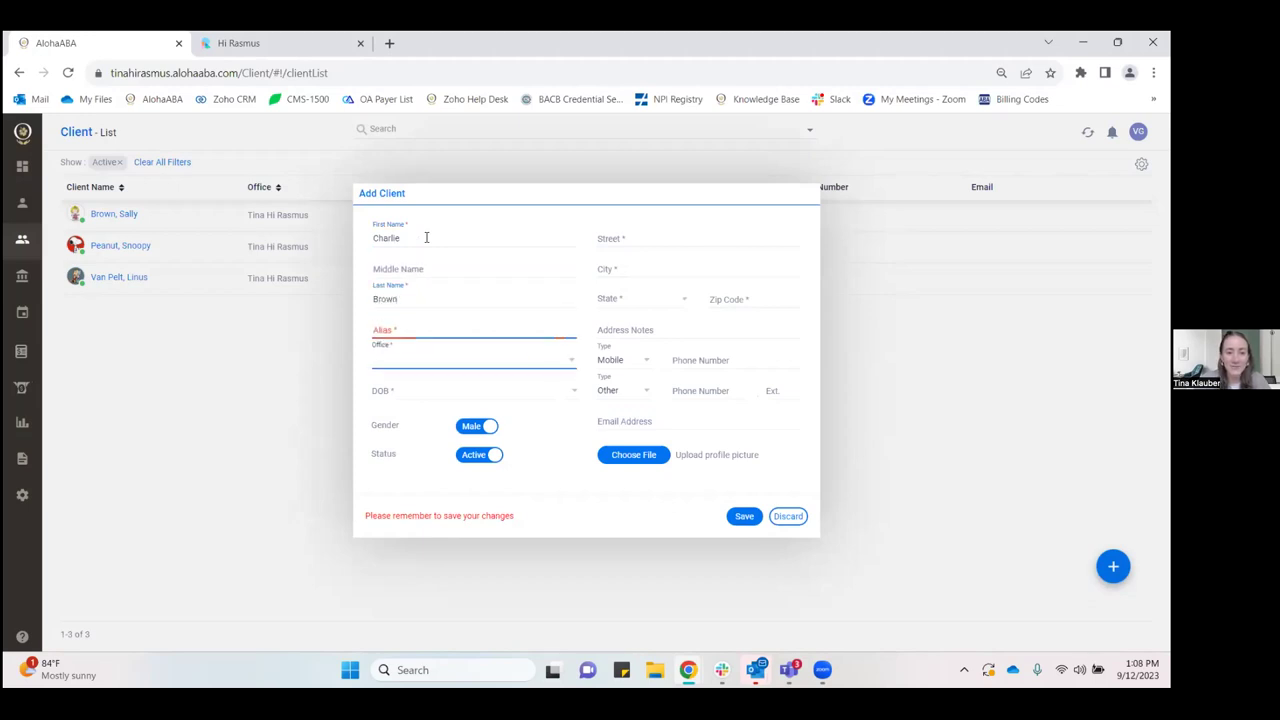
- Fill in the client's alias, office and date of birth
{"action": "left_click", "coordinate": [474, 330]}
{"action": "type", "text": "C"}
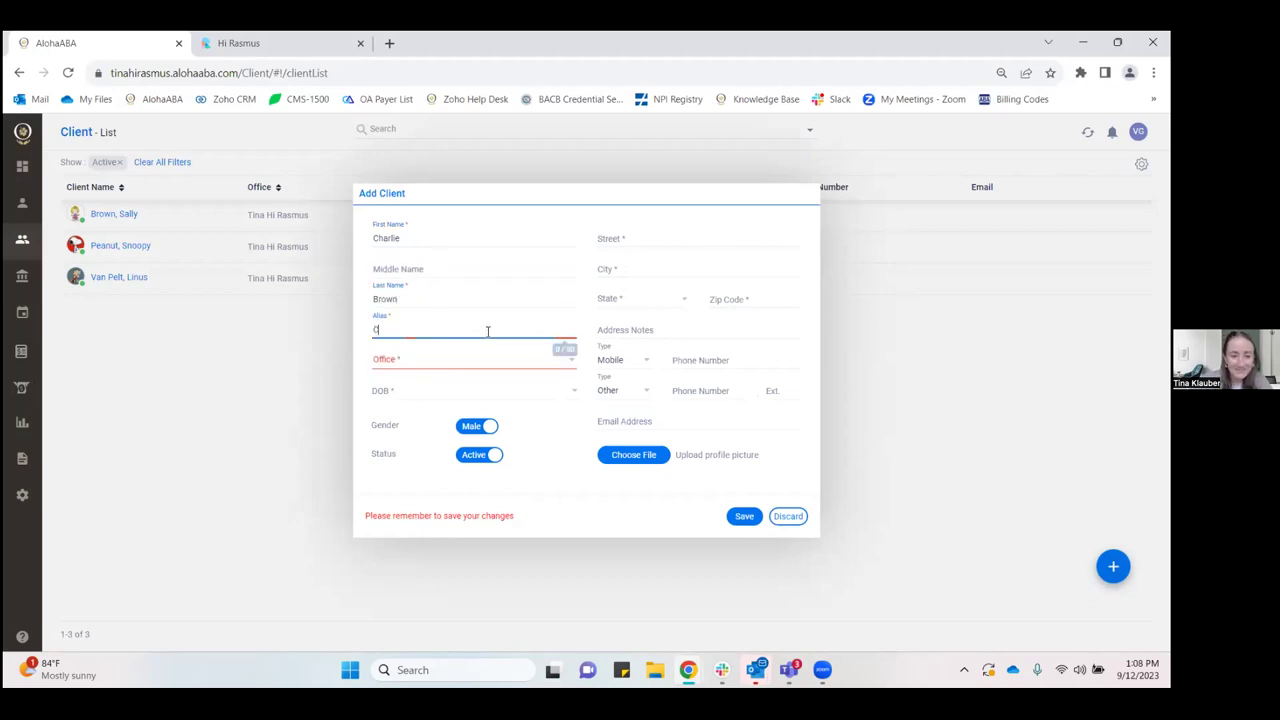
{"action": "type", "text": "HBR"}
{"action": "key", "text": "Tab"}
{"action": "key", "text": "Down"}
{"action": "key", "text": "Return"}
{"action": "key", "text": "Tab"}
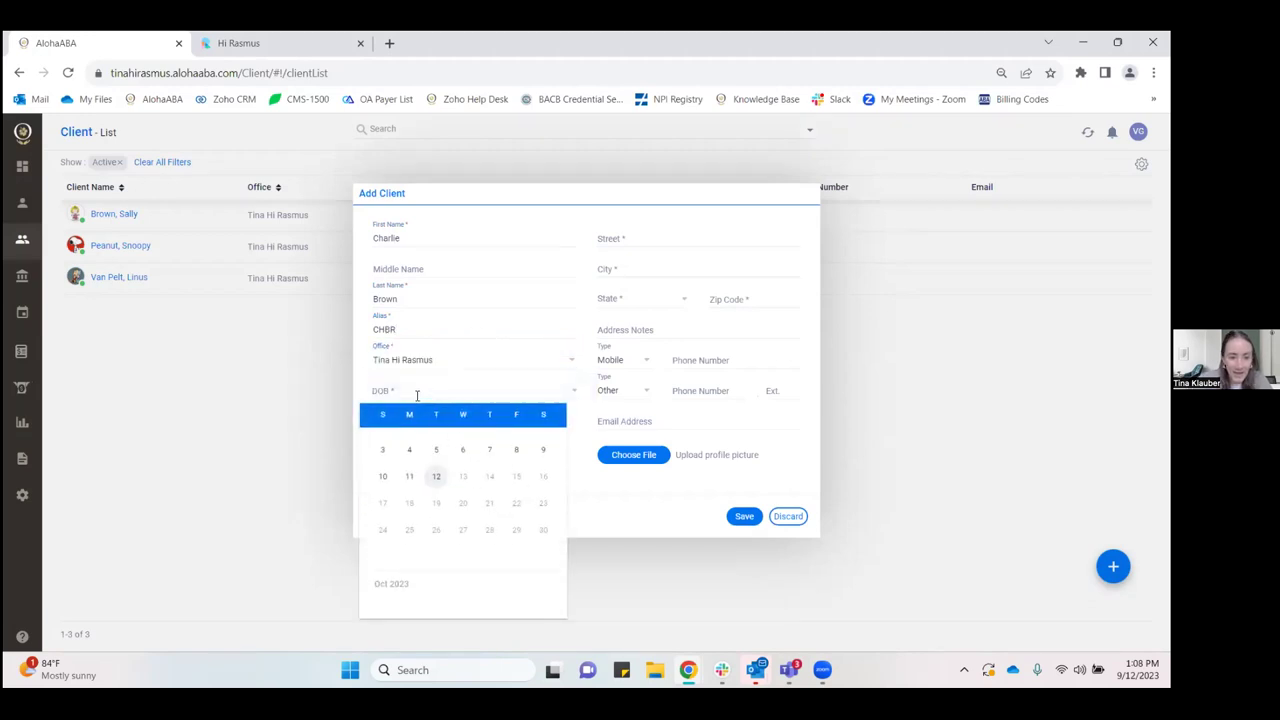
{"action": "left_click", "coordinate": [516, 441]}
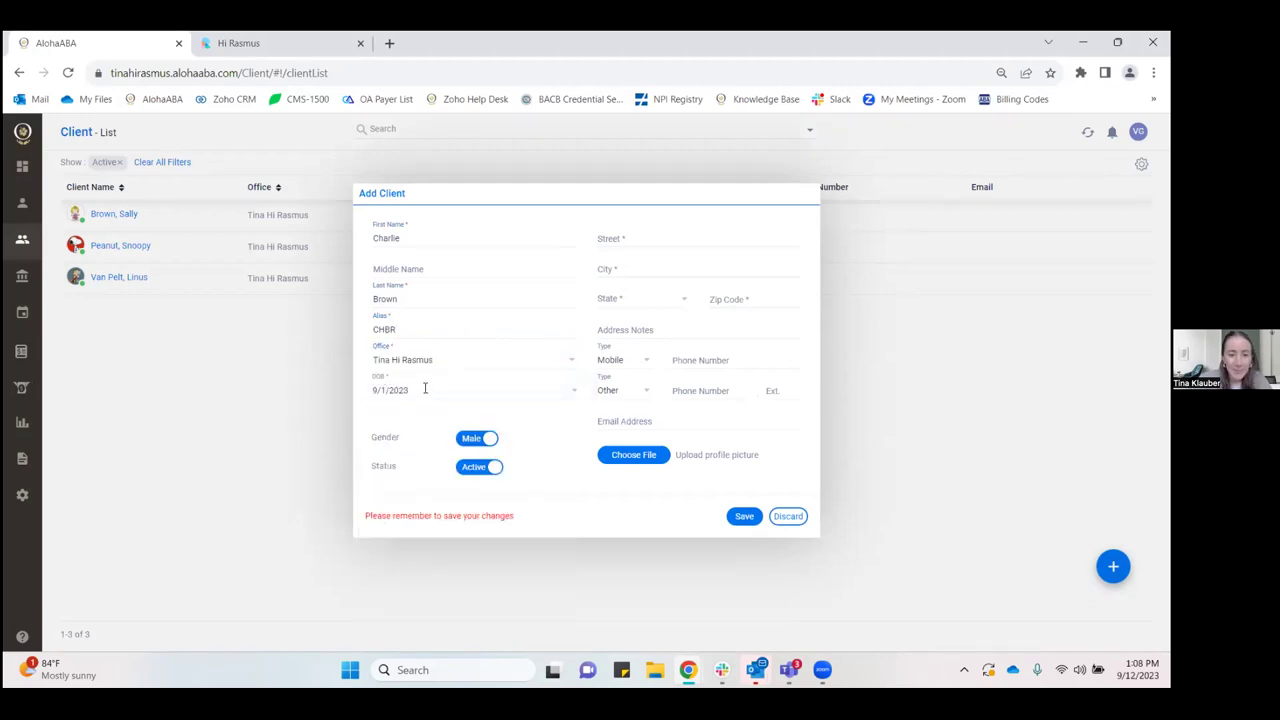
- Fill in the client's street, city, state and zip code
{"action": "left_click", "coordinate": [646, 234]}
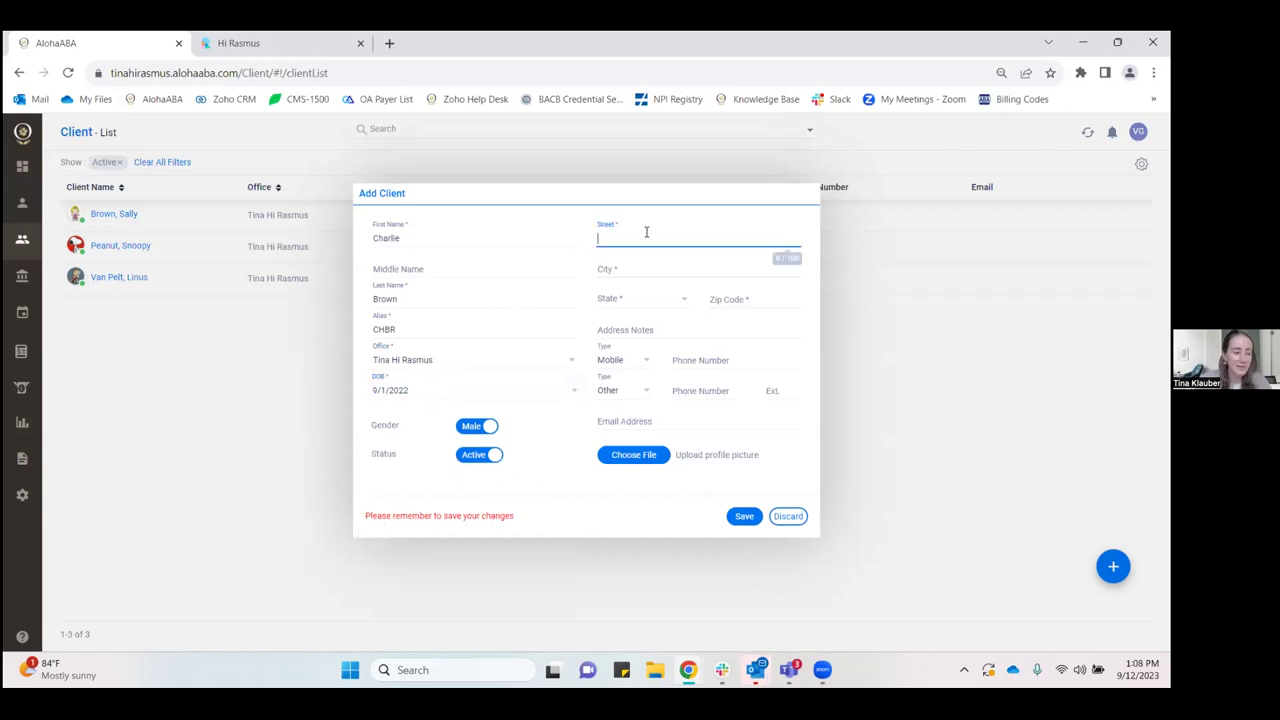
{"action": "type", "text": "1234"}
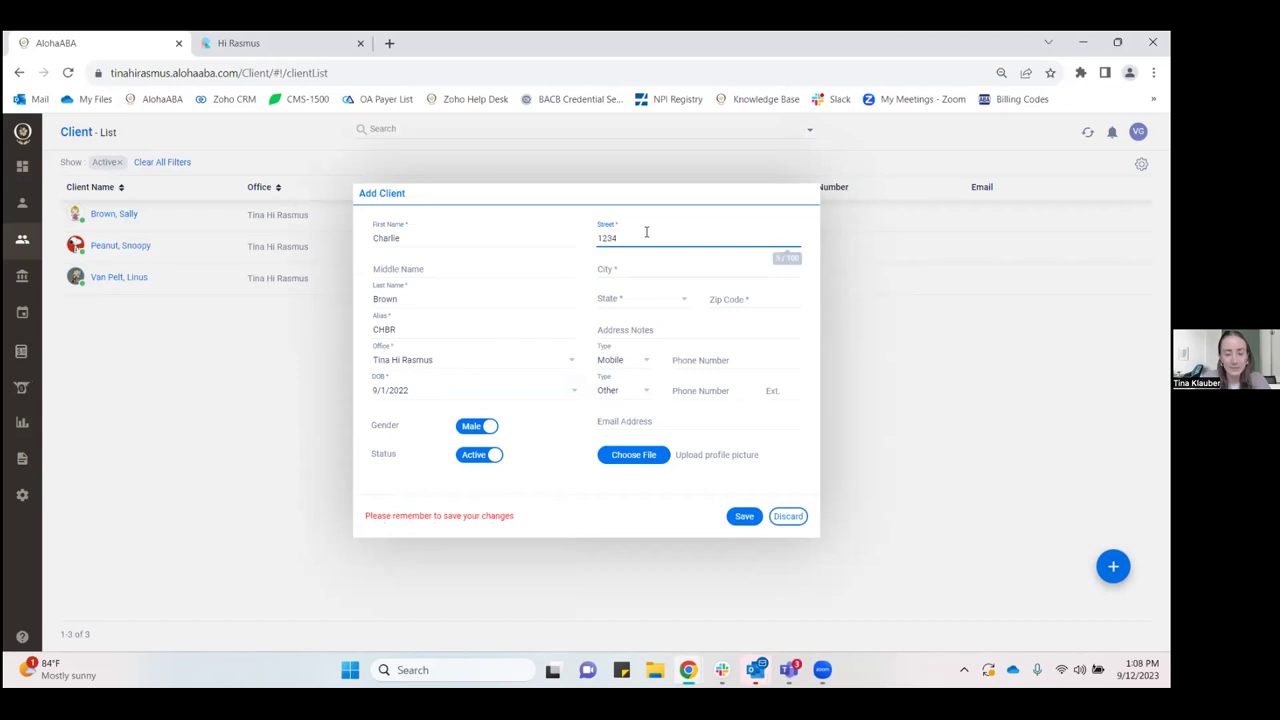
{"action": "type", "text": " Sample Street"}
{"action": "key", "text": "Tab"}
{"action": "type", "text": "L"}
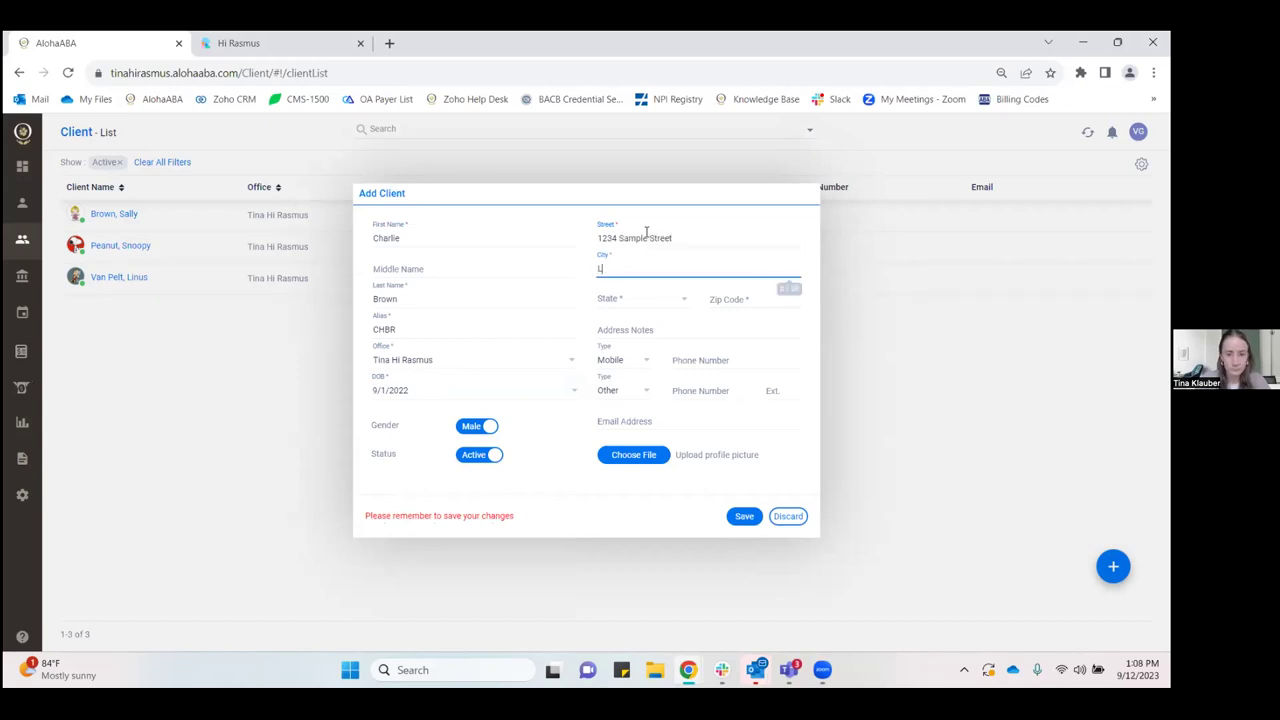
{"action": "type", "text": "os Angeles"}
{"action": "key", "text": "Tab"}
{"action": "key", "text": "c"}
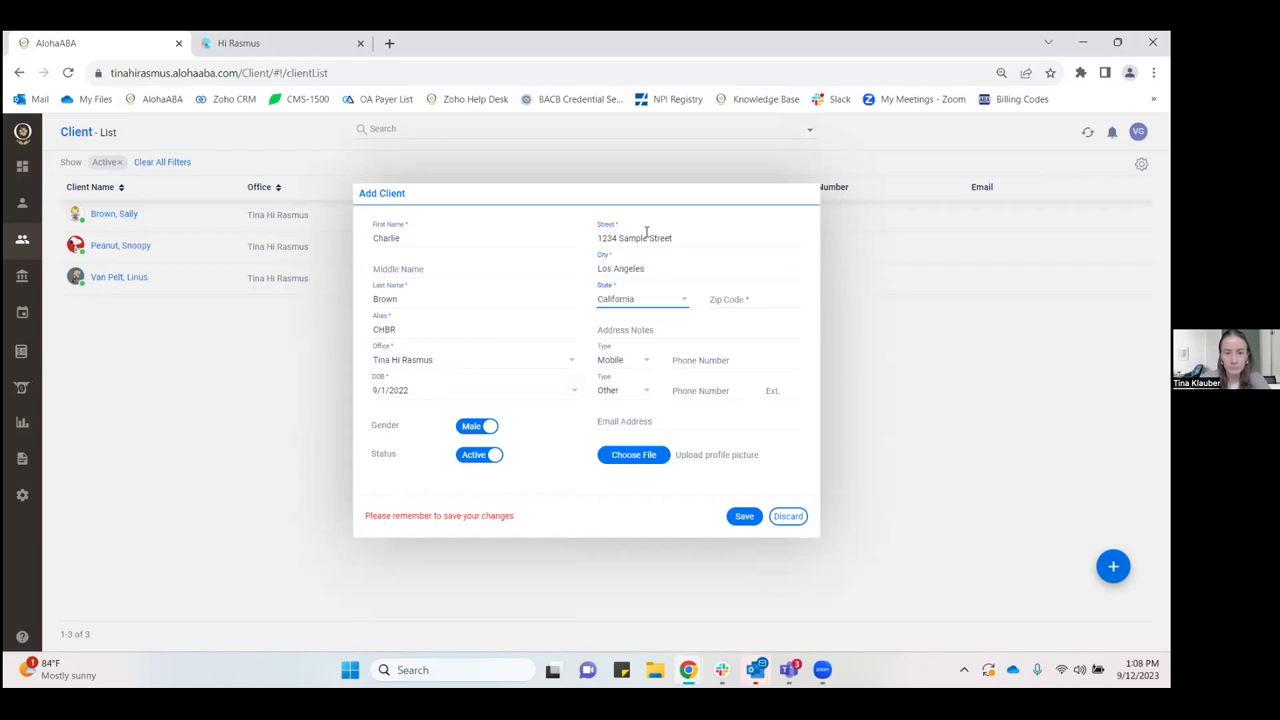
{"action": "key", "text": "Tab"}
{"action": "type", "text": "12345"}
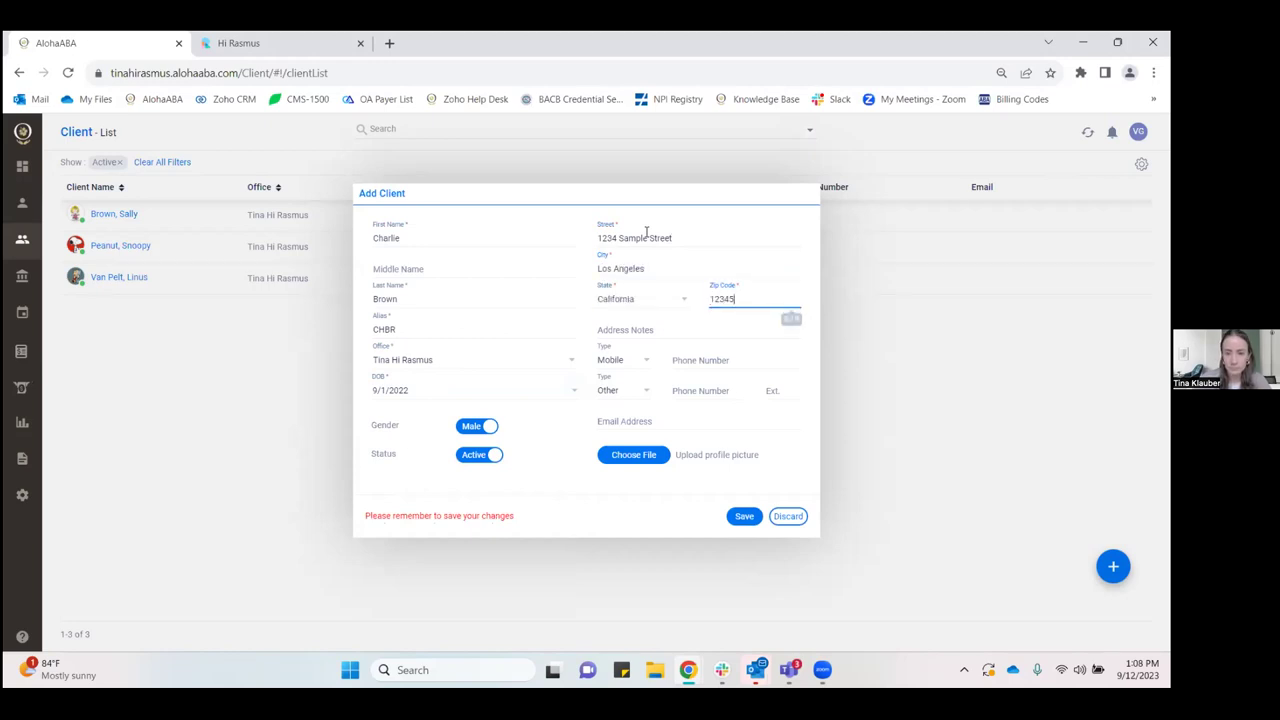
- Upload the client's cartoon profile picture and save the new client record
{"action": "left_click", "coordinate": [631, 455]}
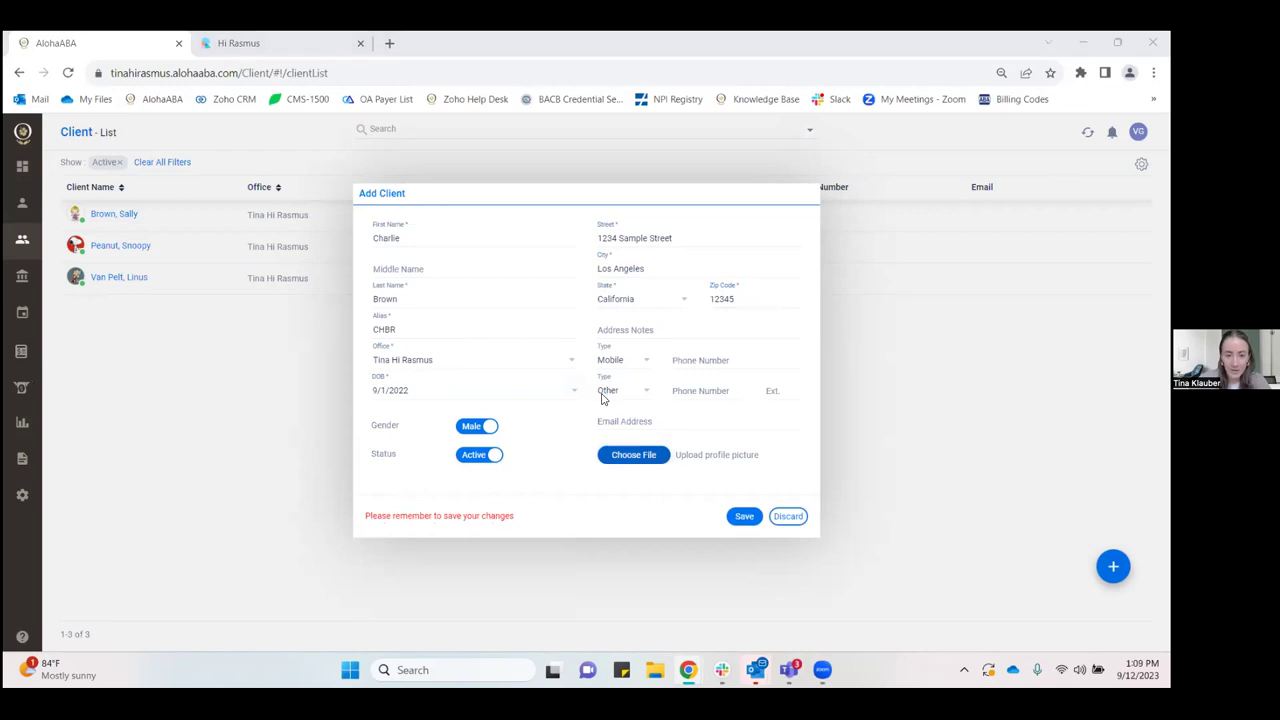
{"action": "double_click", "coordinate": [263, 185]}
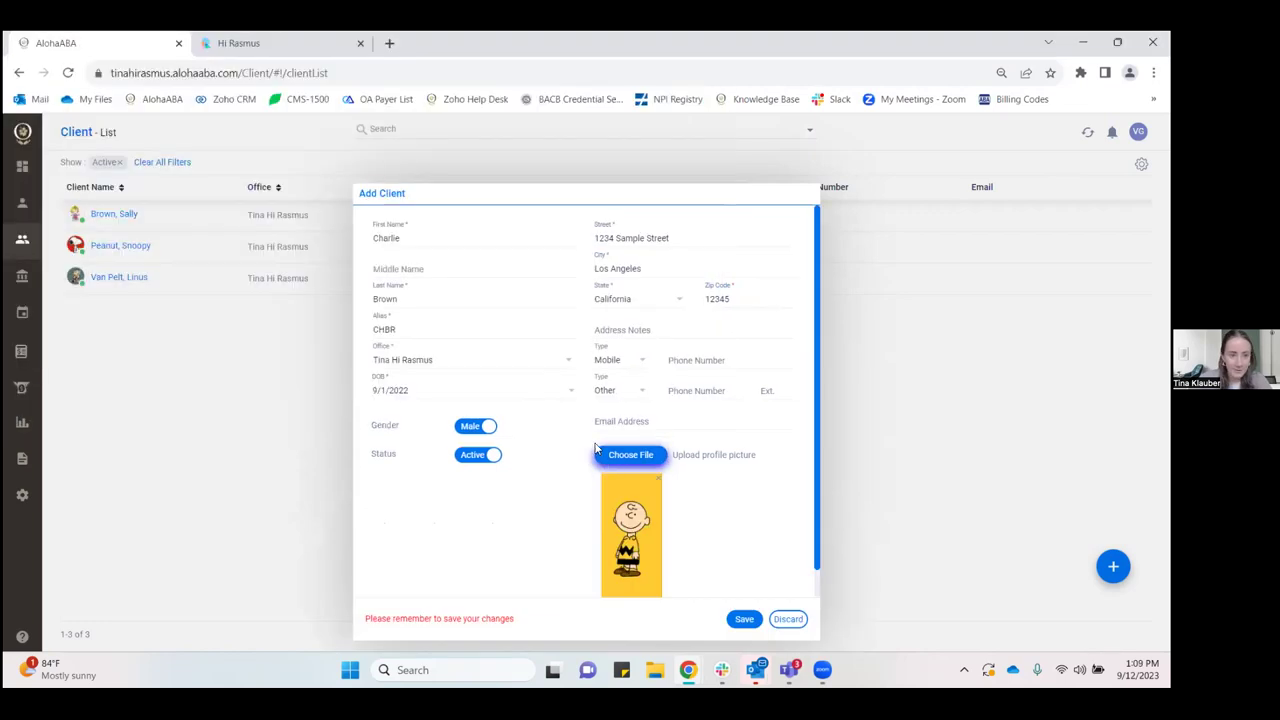
{"action": "left_click", "coordinate": [744, 619]}
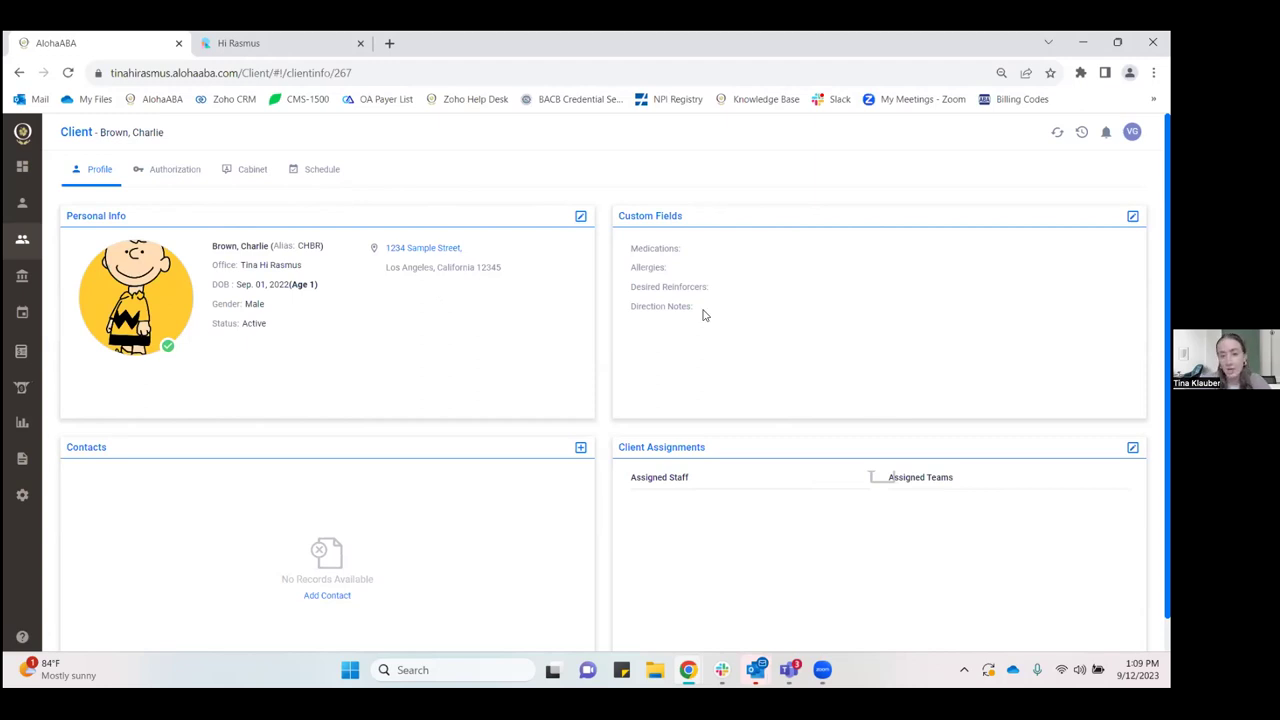
{"action": "left_click_drag", "start_coordinate": [702, 314], "coordinate": [632, 244]}
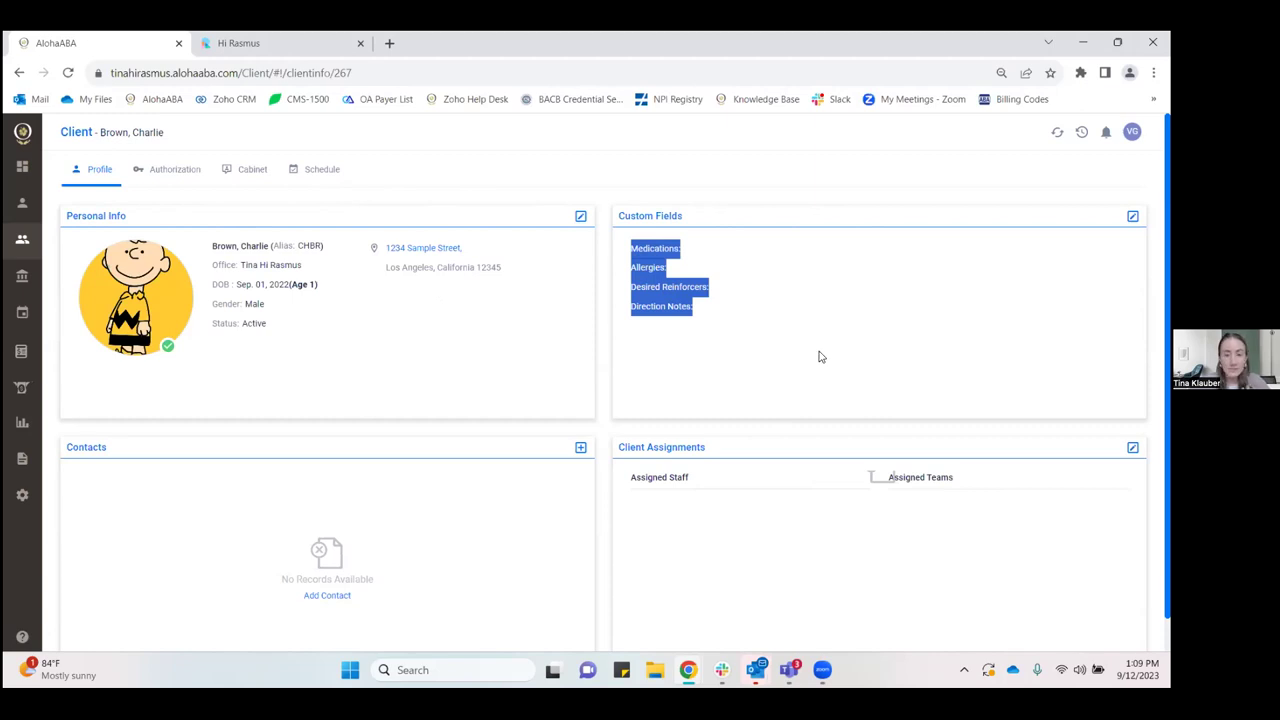
{"action": "left_click", "coordinate": [800, 348]}
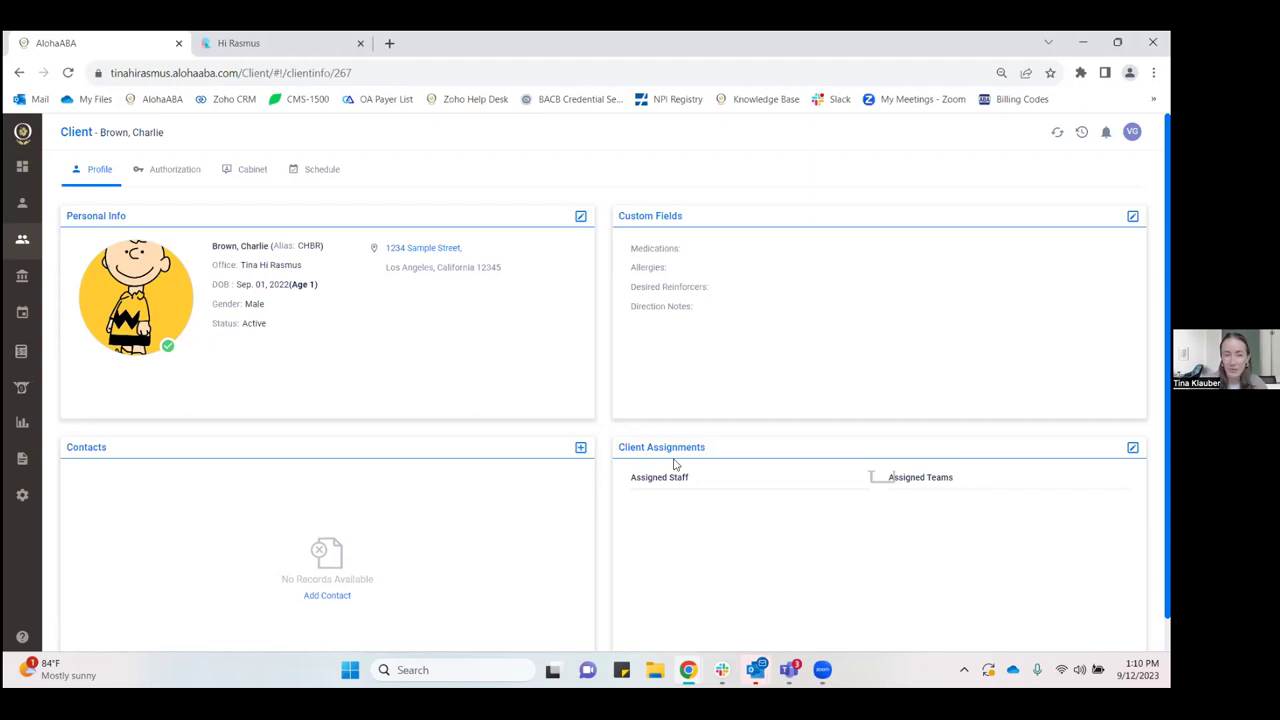
- Start adding a payer under the client's authorizations and choose Aetna as the payer
{"action": "left_click", "coordinate": [180, 176]}
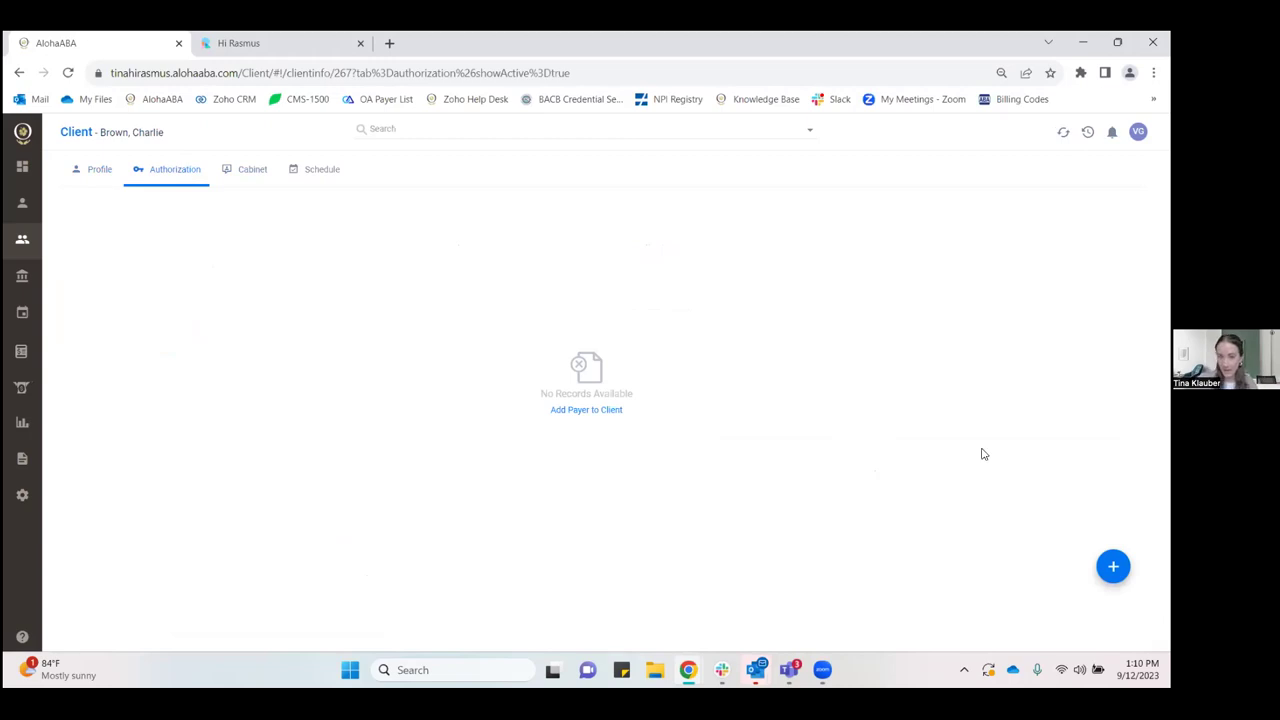
{"action": "left_click", "coordinate": [1113, 566]}
{"action": "left_click", "coordinate": [652, 248]}
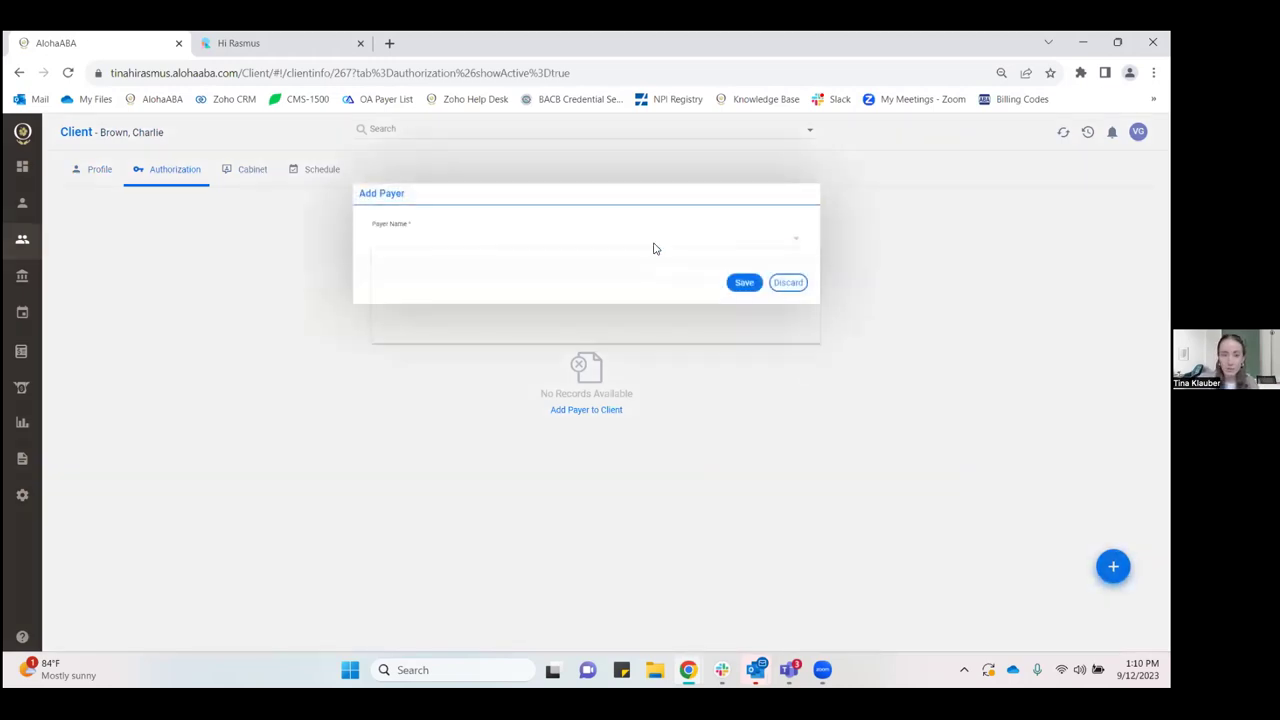
{"action": "left_click", "coordinate": [562, 268]}
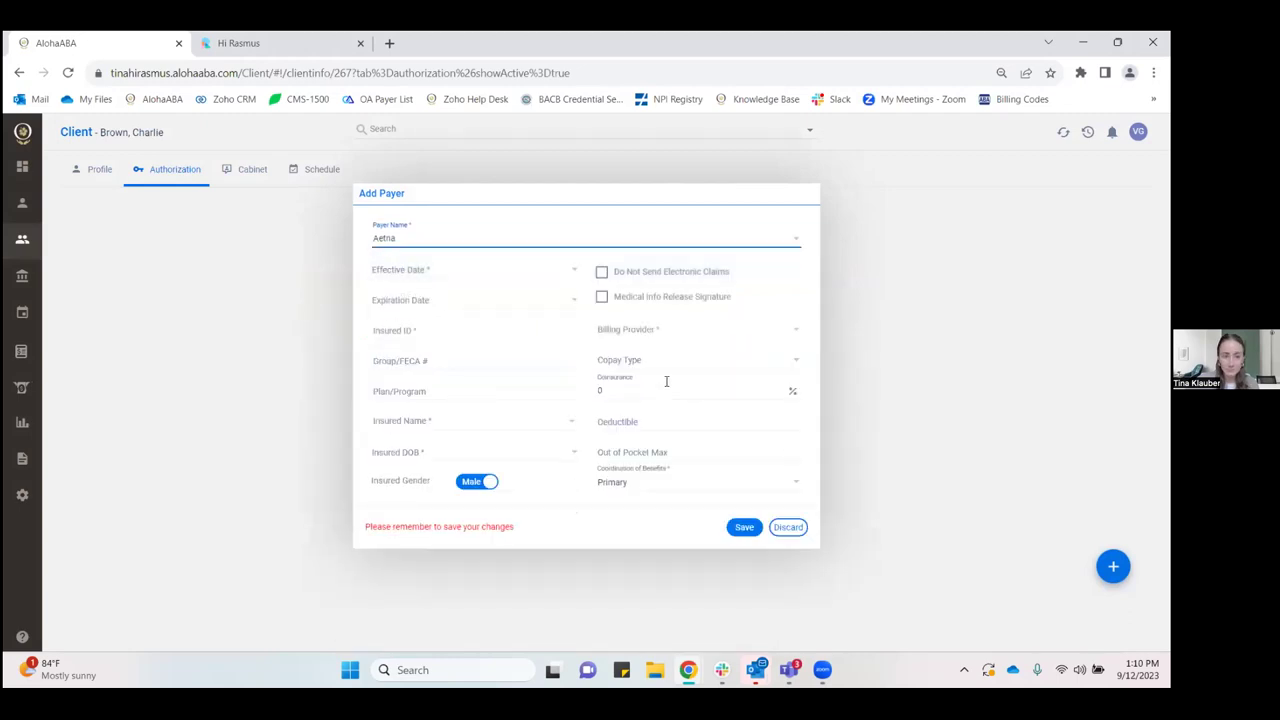
- Set the payer's effective date to 3/1/2023
{"action": "left_click", "coordinate": [574, 272]}
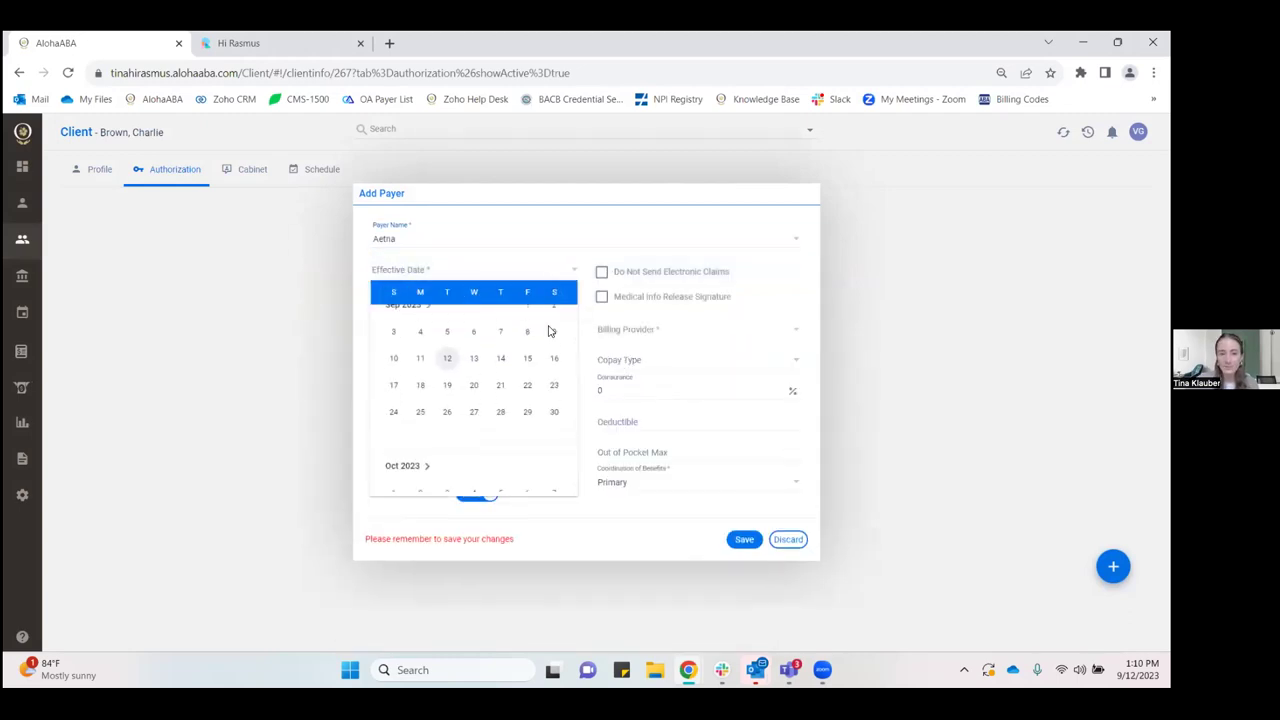
{"action": "scroll", "coordinate": [518, 391], "scroll_direction": "up", "scroll_amount": 6}
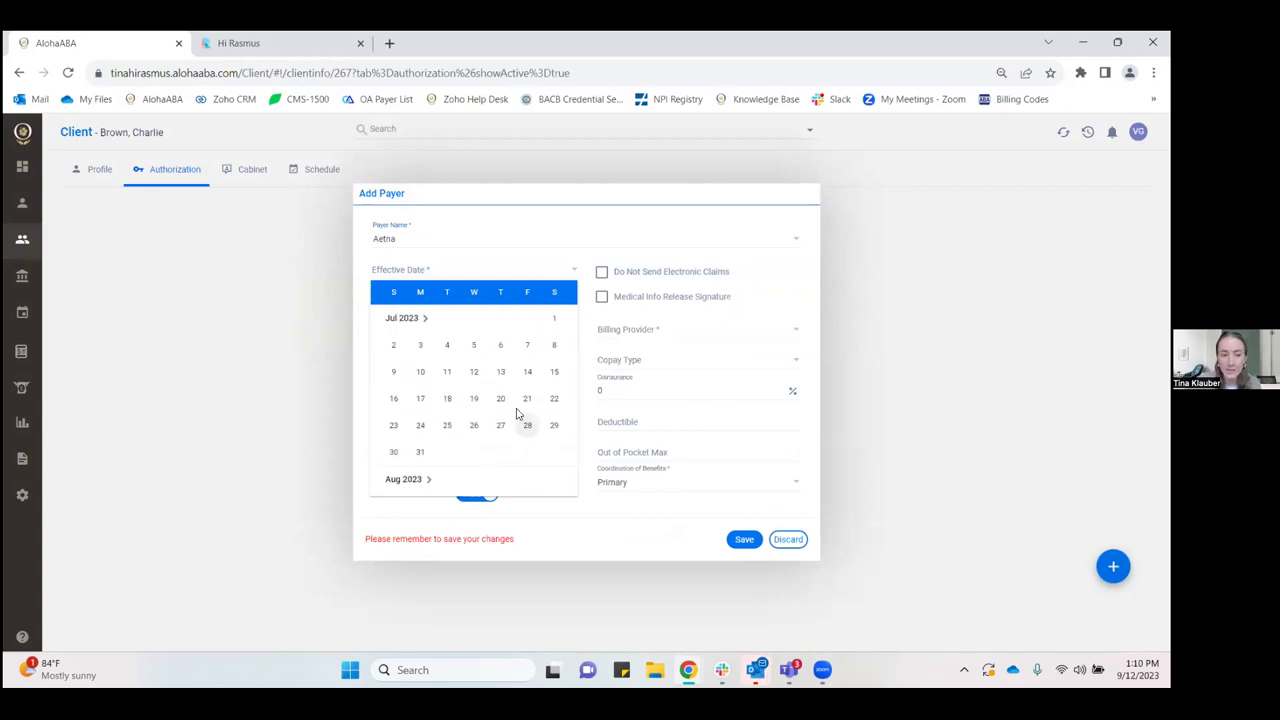
{"action": "scroll", "coordinate": [508, 405], "scroll_direction": "up", "scroll_amount": 6}
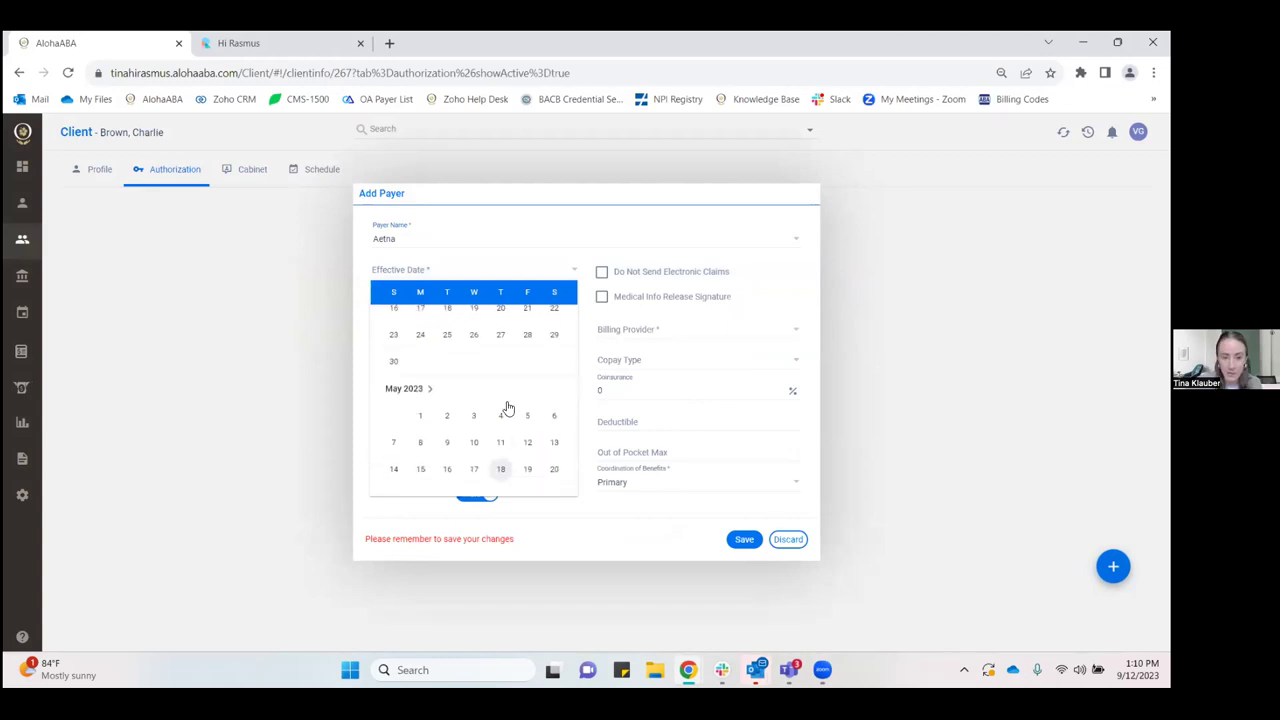
{"action": "scroll", "coordinate": [508, 407], "scroll_direction": "up", "scroll_amount": 2}
{"action": "scroll", "coordinate": [506, 407], "scroll_direction": "up", "scroll_amount": 1}
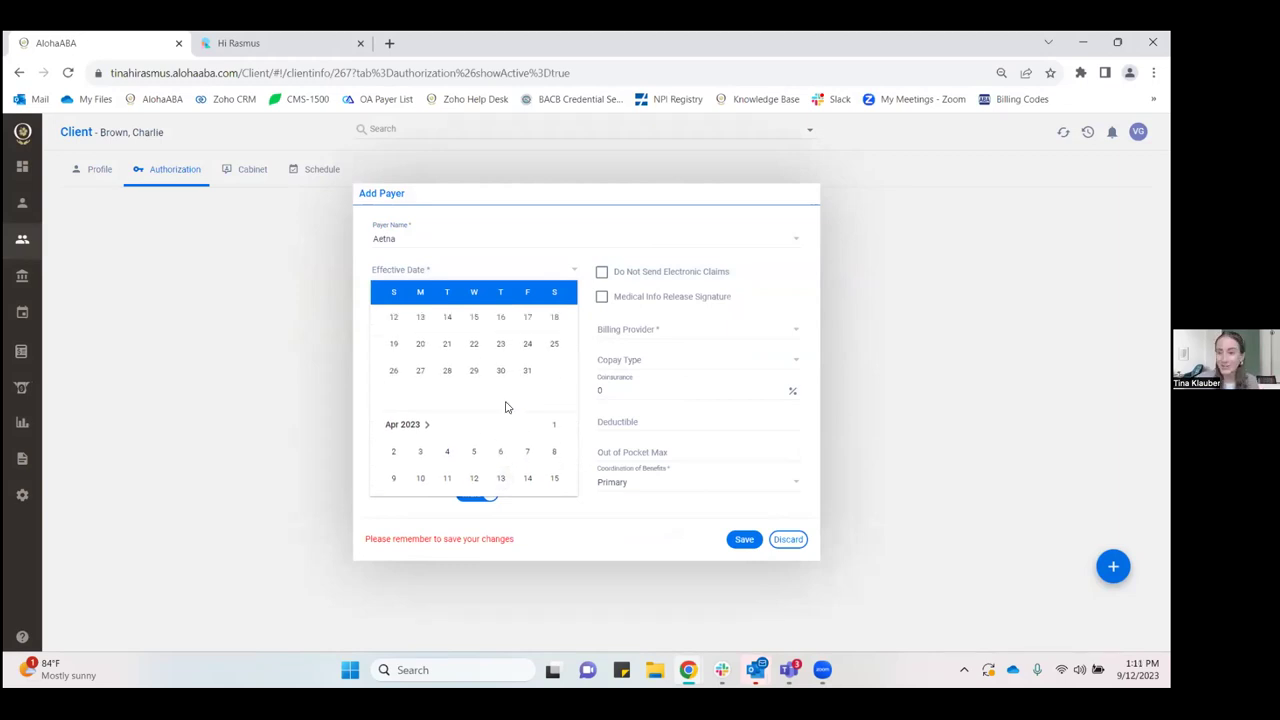
{"action": "scroll", "coordinate": [503, 403], "scroll_direction": "up", "scroll_amount": 1}
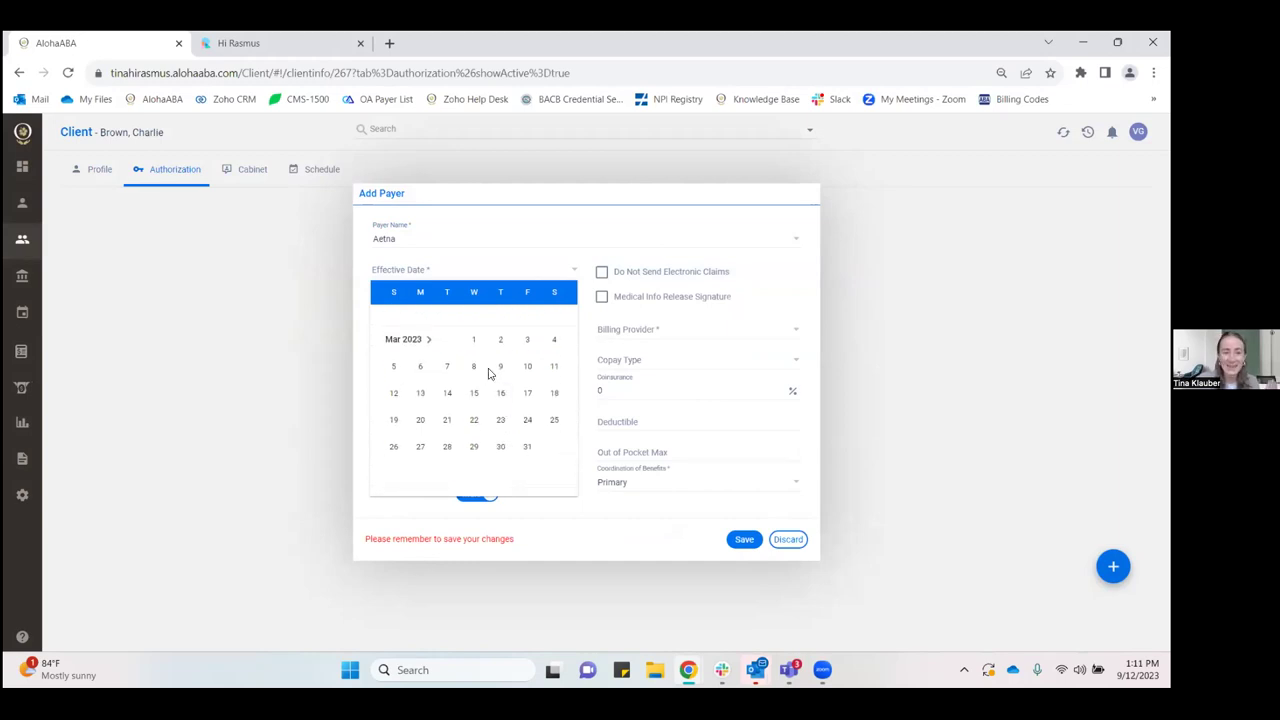
{"action": "left_click", "coordinate": [474, 338]}
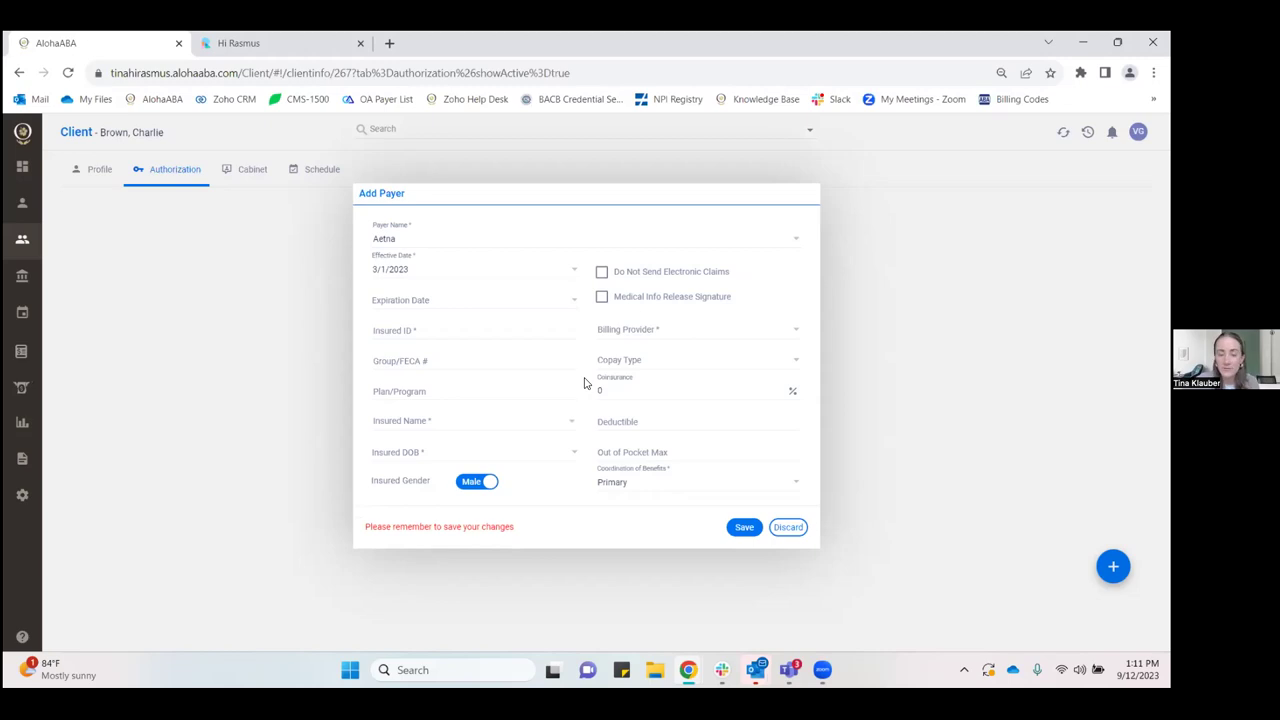
- Enter the insured ID and select the client as the insured person
{"action": "left_click", "coordinate": [498, 330]}
{"action": "type", "text": "123456789"}
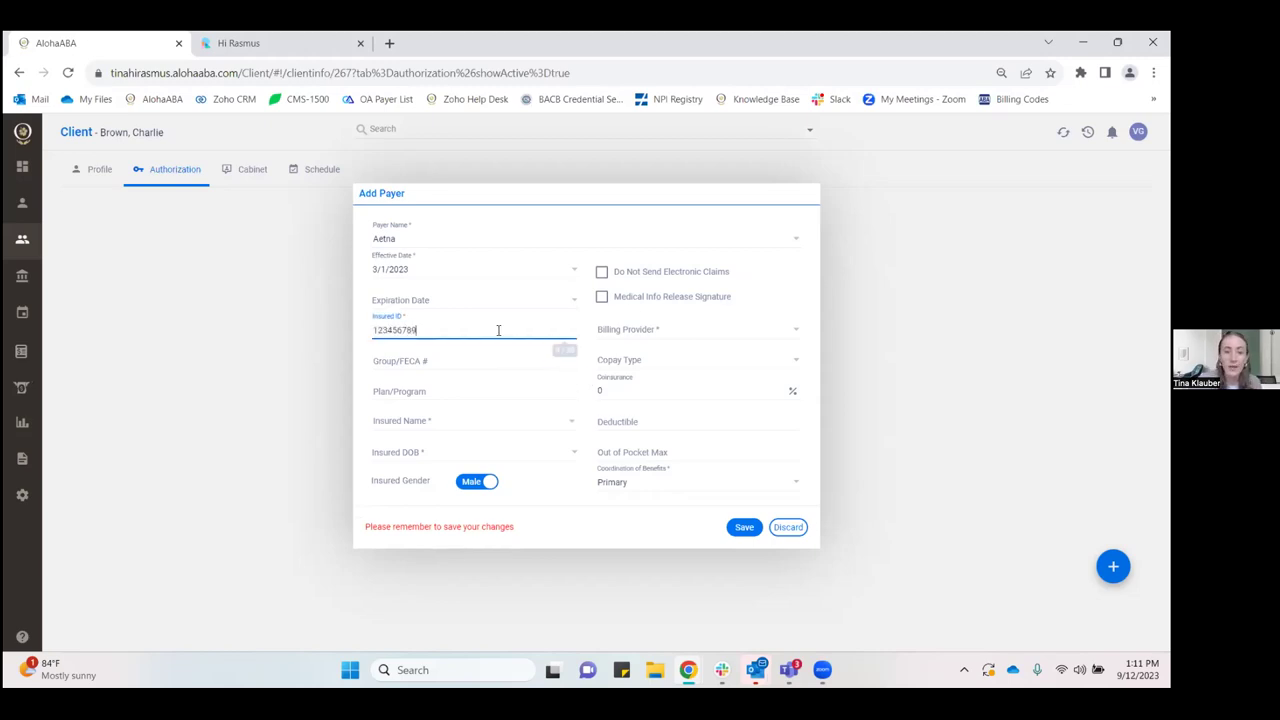
{"action": "left_click", "coordinate": [488, 421]}
{"action": "left_click", "coordinate": [480, 450]}
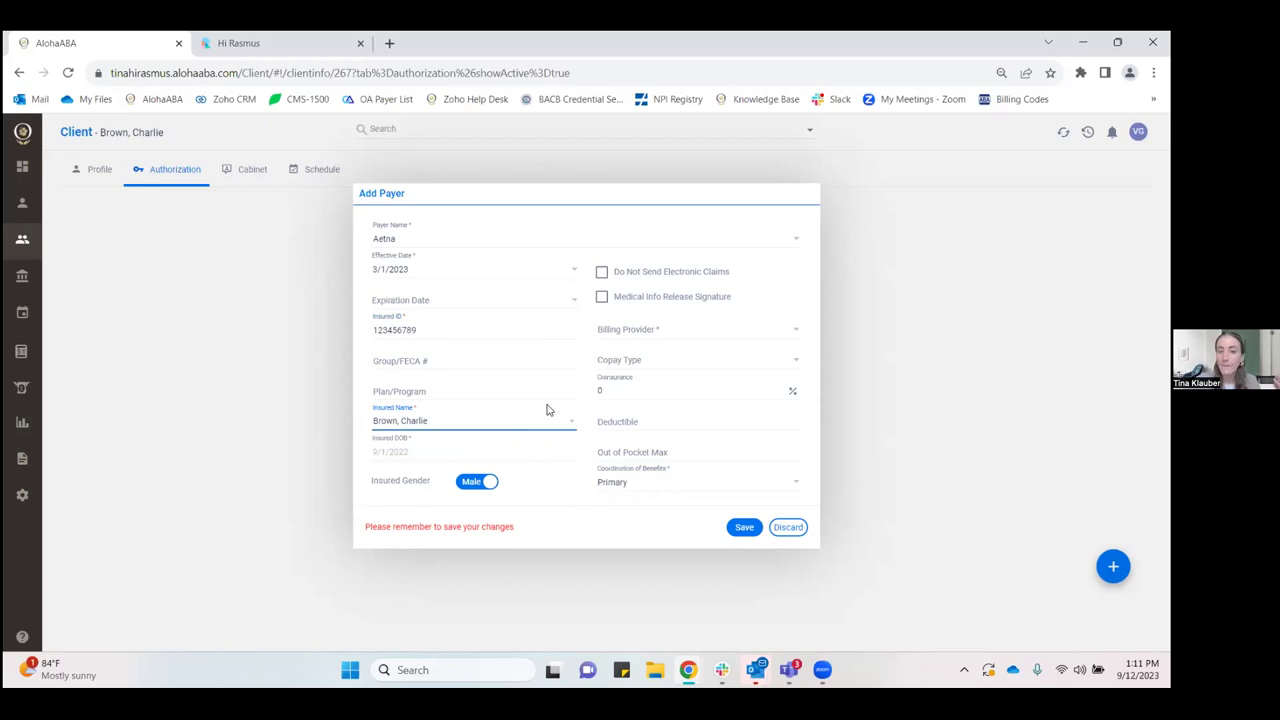
- Choose the billing provider and save the payer for the client
{"action": "left_click", "coordinate": [668, 338]}
{"action": "left_click", "coordinate": [660, 386]}
{"action": "left_click", "coordinate": [744, 527]}
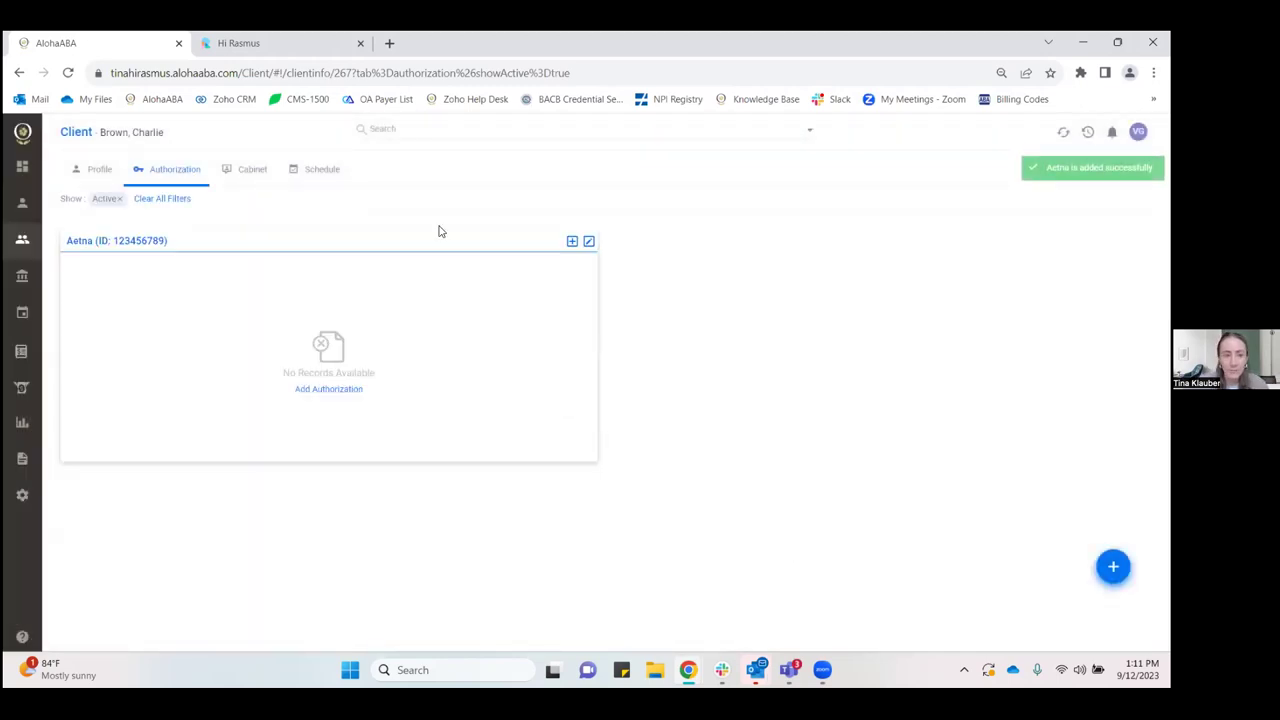
- Start a new authorization under the Aetna payer and enter its authorization number
{"action": "left_click", "coordinate": [336, 392]}
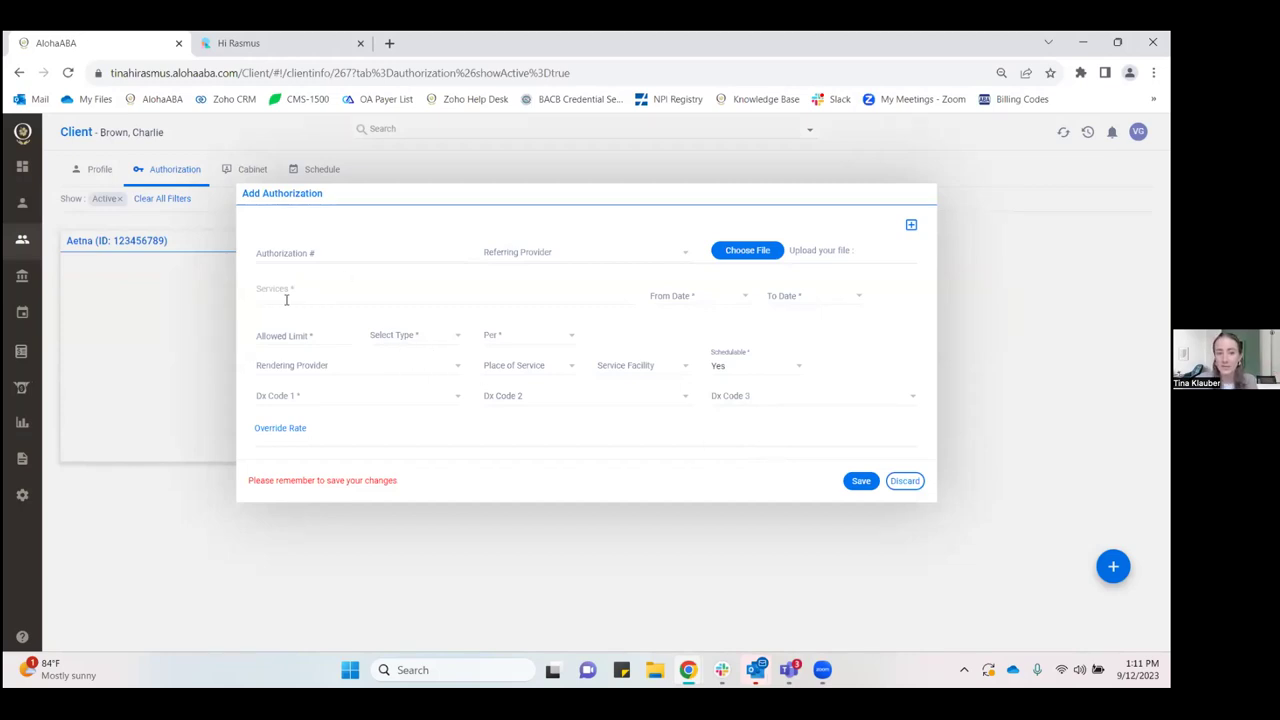
{"action": "left_click", "coordinate": [341, 257]}
{"action": "type", "text": "123456789"}
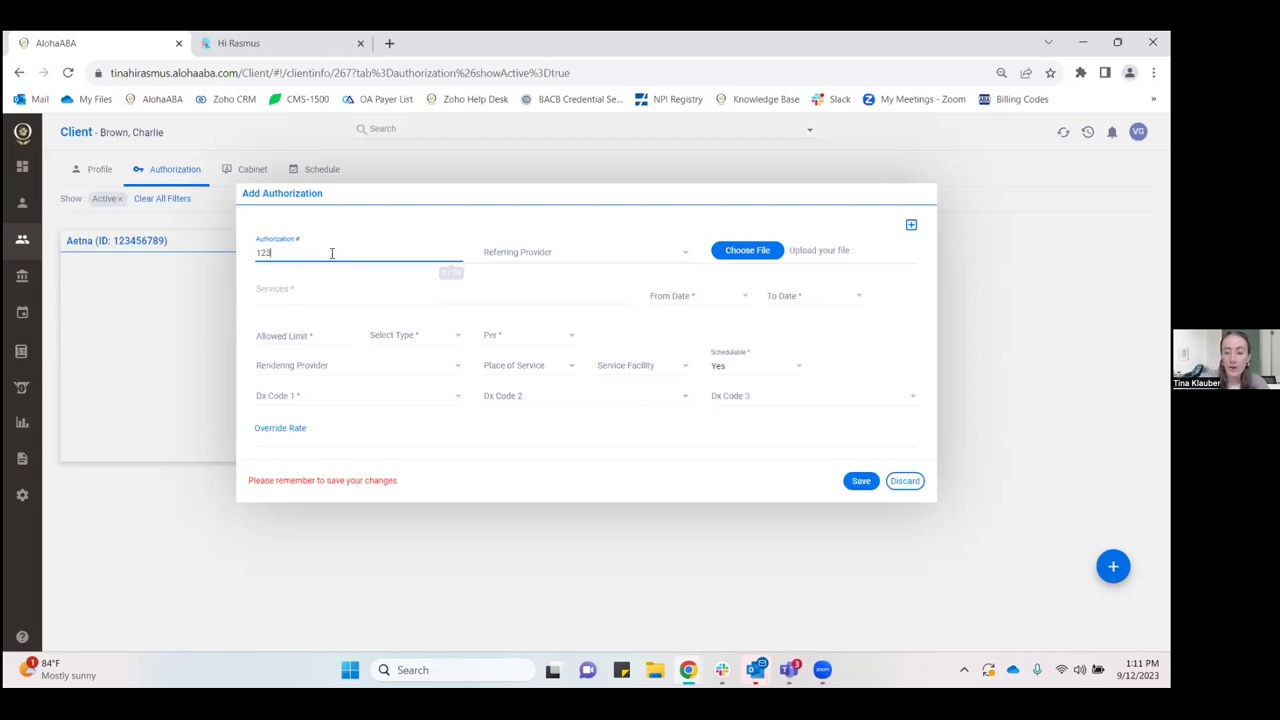
- Set the authorization period from 9/1/2023 to 3/1/2024
{"action": "left_click", "coordinate": [738, 298]}
{"action": "scroll", "coordinate": [790, 385], "scroll_direction": "up", "scroll_amount": 1}
{"action": "left_click", "coordinate": [805, 422]}
{"action": "left_click", "coordinate": [810, 293]}
{"action": "scroll", "coordinate": [850, 415], "scroll_direction": "down", "scroll_amount": 10}
{"action": "scroll", "coordinate": [852, 440], "scroll_direction": "down", "scroll_amount": 5}
{"action": "left_click", "coordinate": [911, 409]}
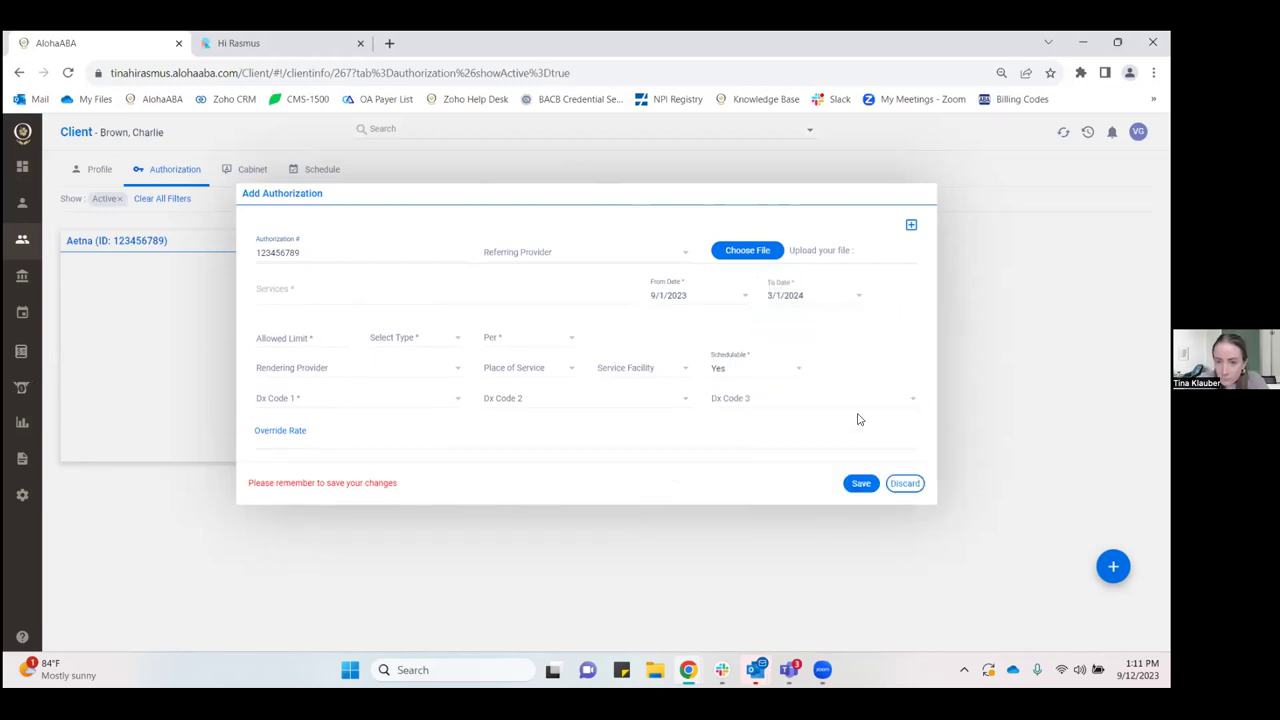
- Add Assessment as the service covered by the authorization
{"action": "left_click", "coordinate": [364, 297]}
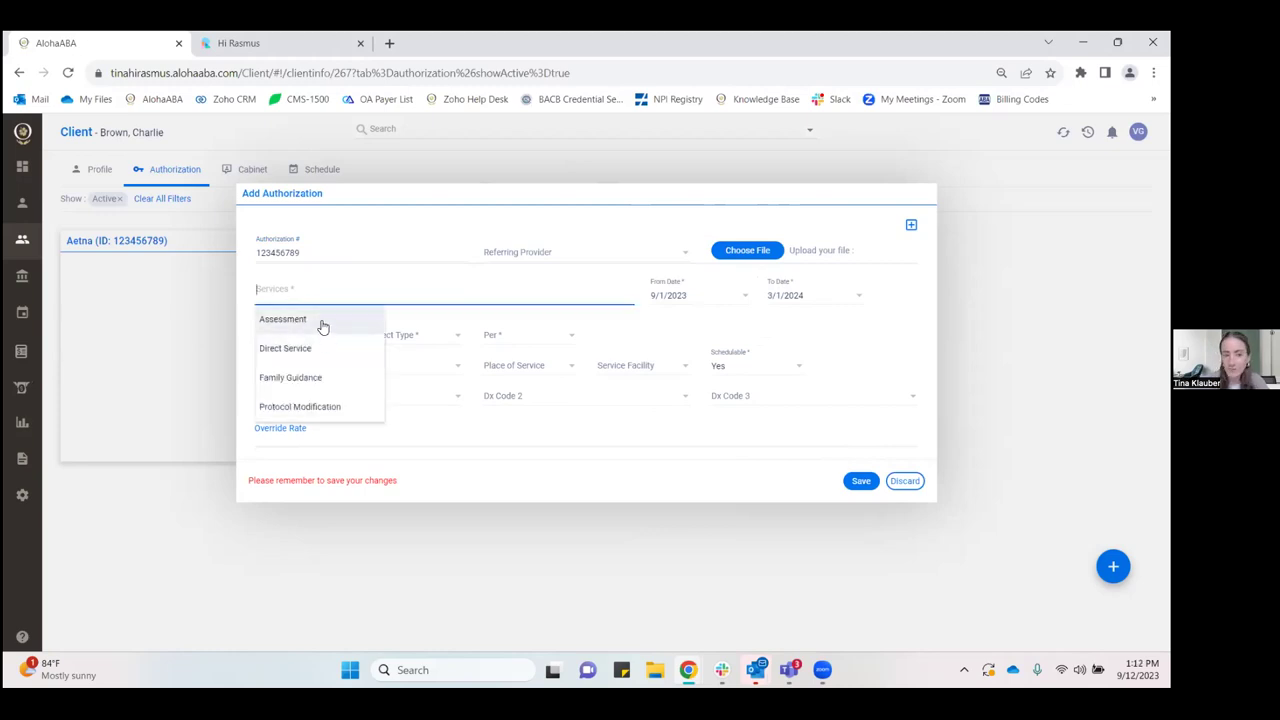
{"action": "left_click", "coordinate": [322, 327]}
{"action": "left_click", "coordinate": [249, 324]}
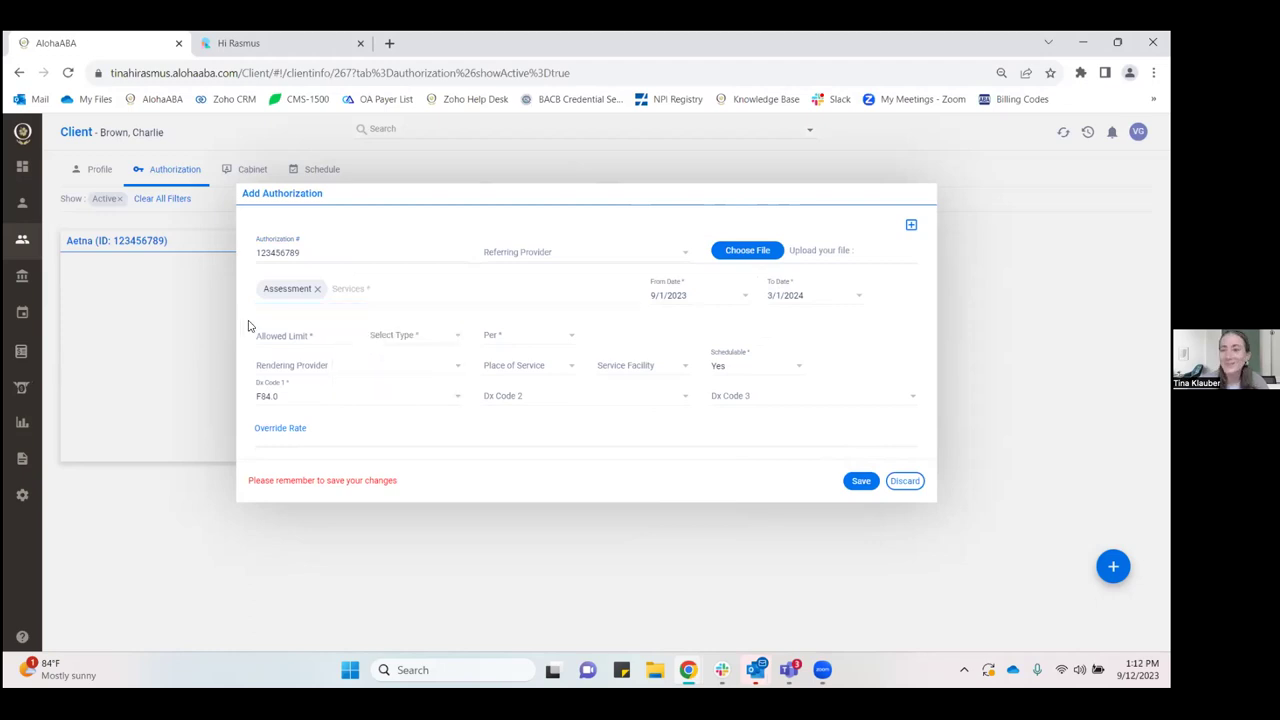
- Set the Assessment service's allowed limit to 32 Units per Authorization
{"action": "left_click", "coordinate": [286, 334]}
{"action": "type", "text": "33"}
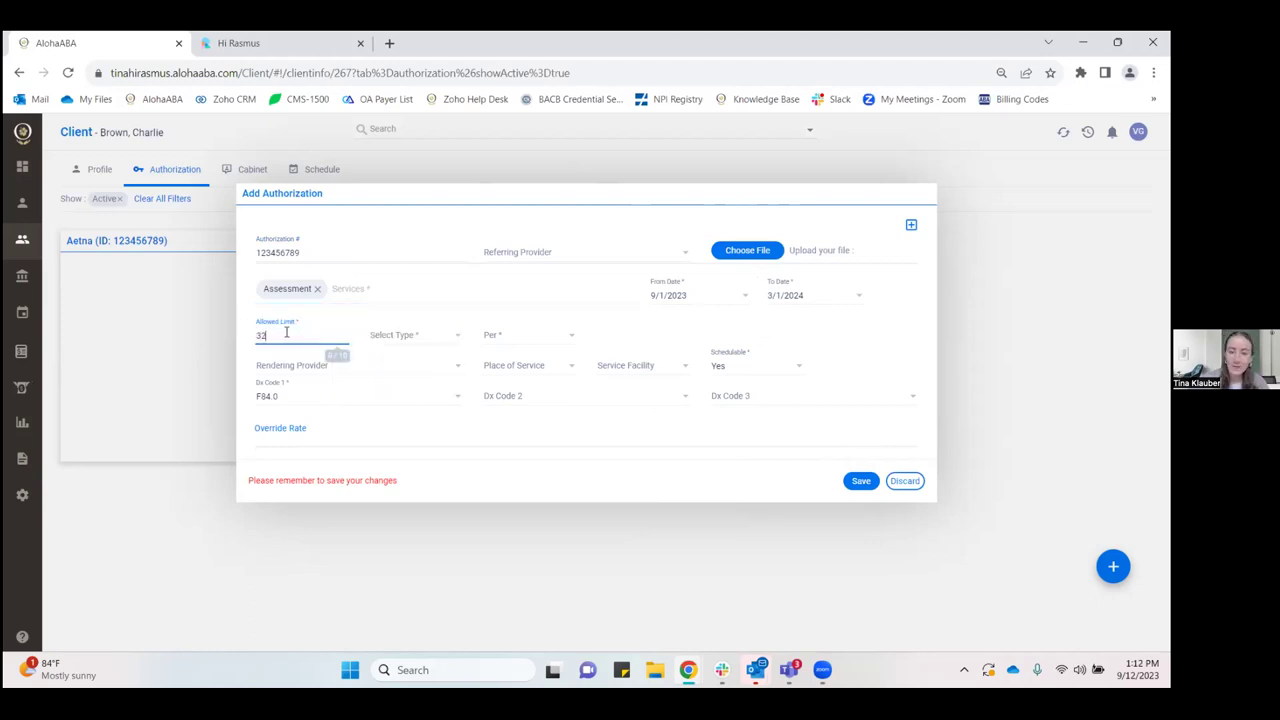
{"action": "left_click", "coordinate": [373, 336]}
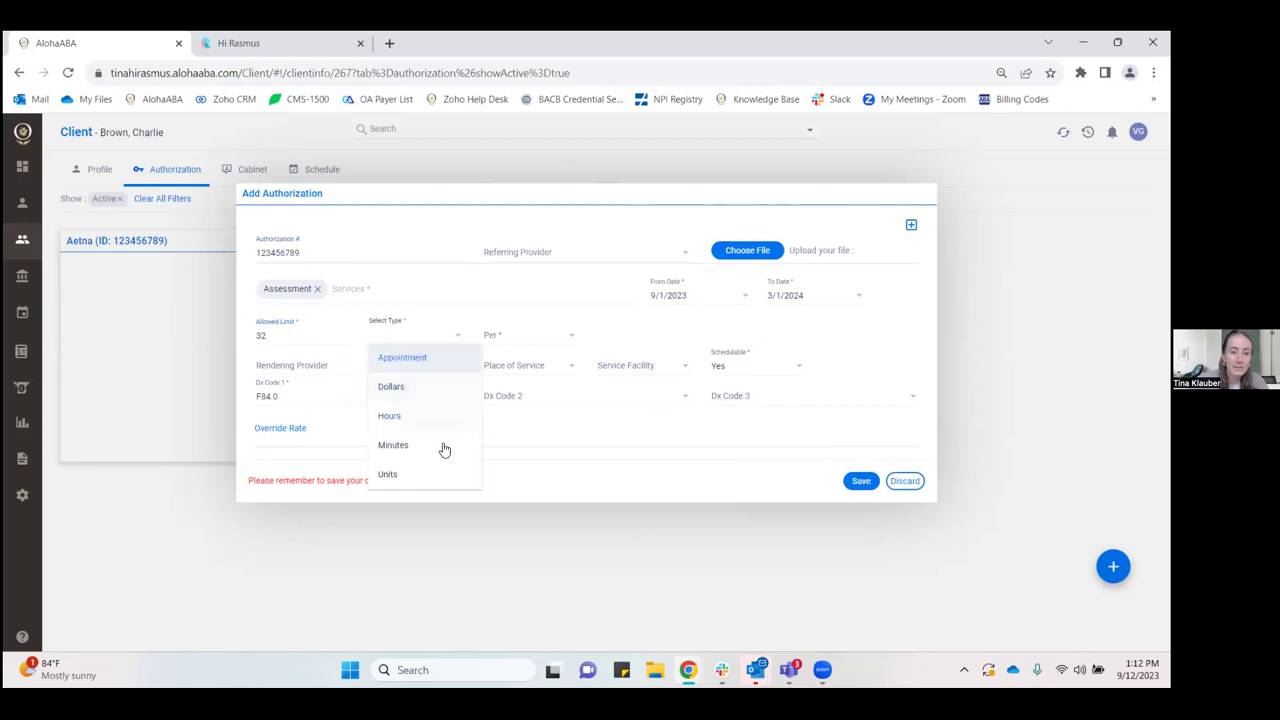
{"action": "left_click", "coordinate": [446, 476]}
{"action": "left_click", "coordinate": [515, 336]}
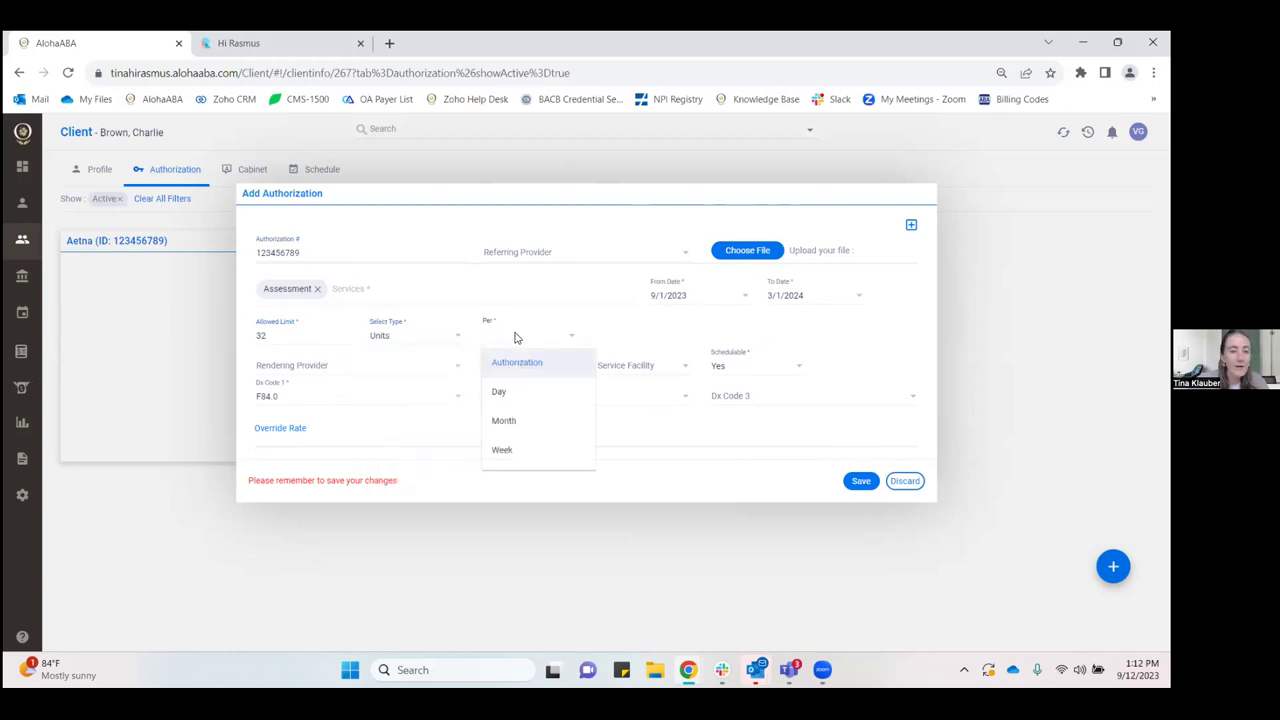
{"action": "left_click", "coordinate": [521, 363]}
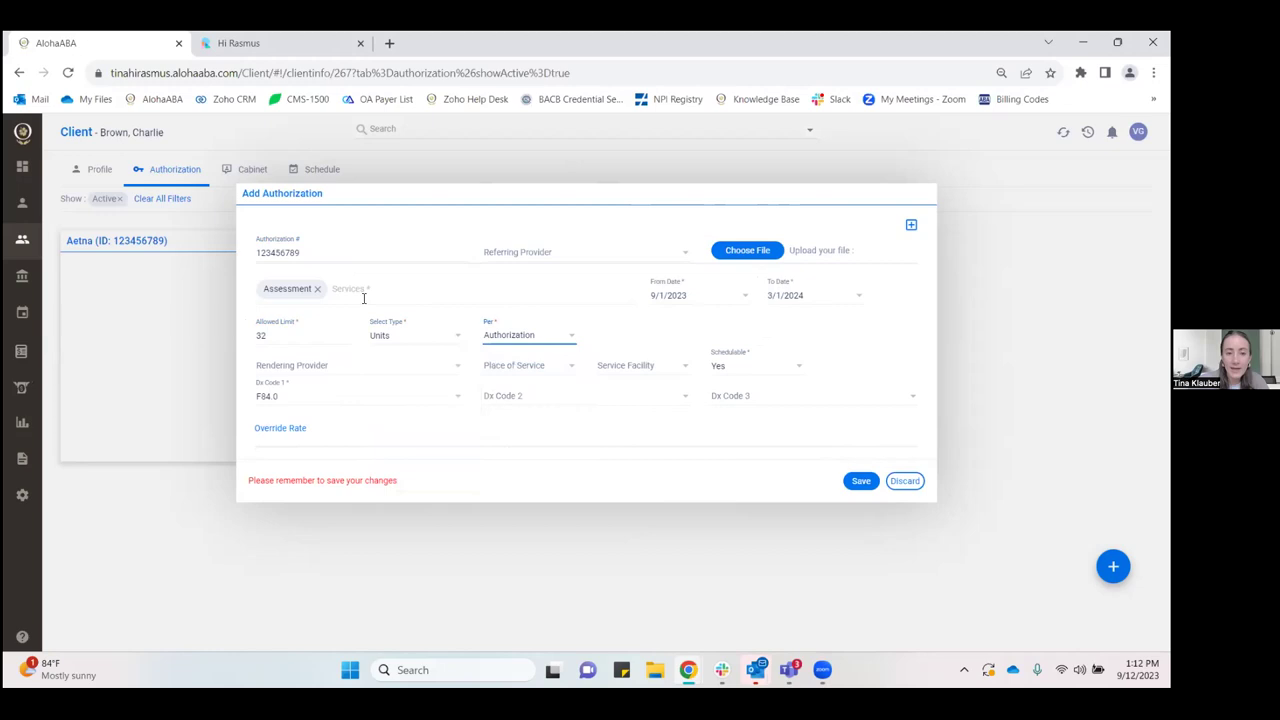
{"action": "left_click", "coordinate": [620, 335]}
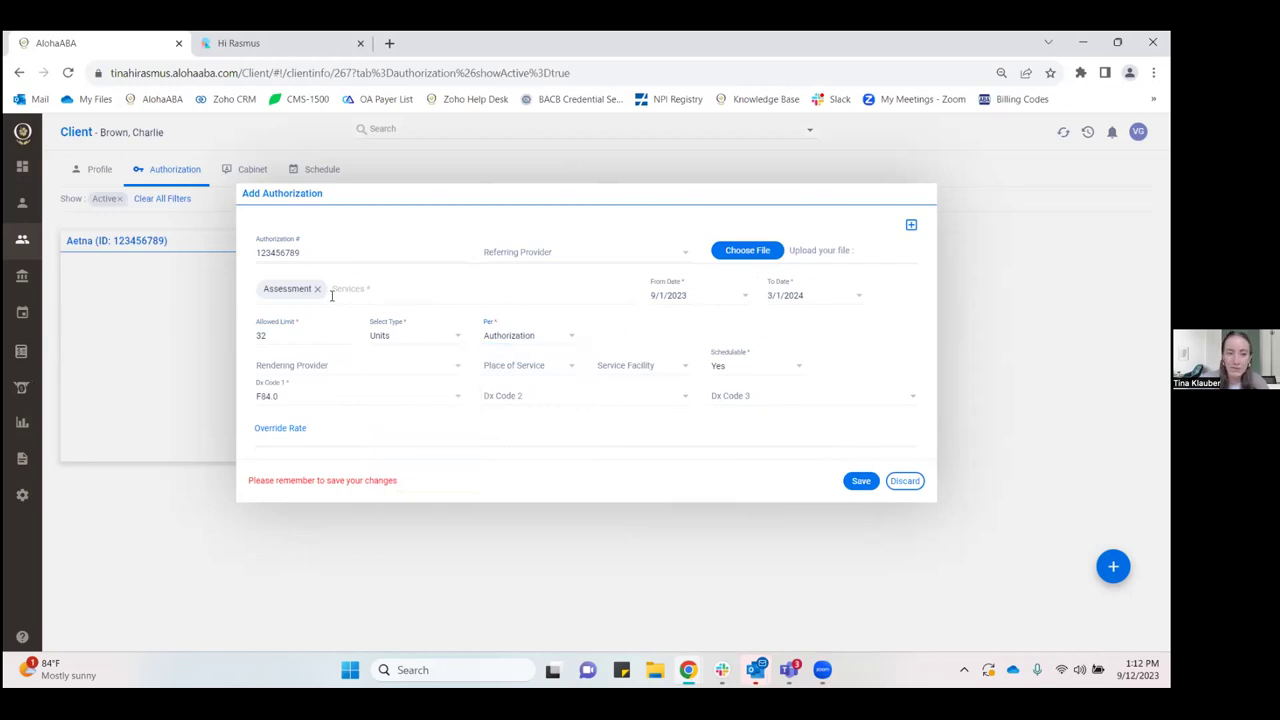
- Choose the rendering provider and service facility for Assessment, with place of service 10 - Telehealth Provided in Patient's Home
{"action": "left_click", "coordinate": [435, 371]}
{"action": "left_click", "coordinate": [425, 455]}
{"action": "left_click", "coordinate": [568, 366]}
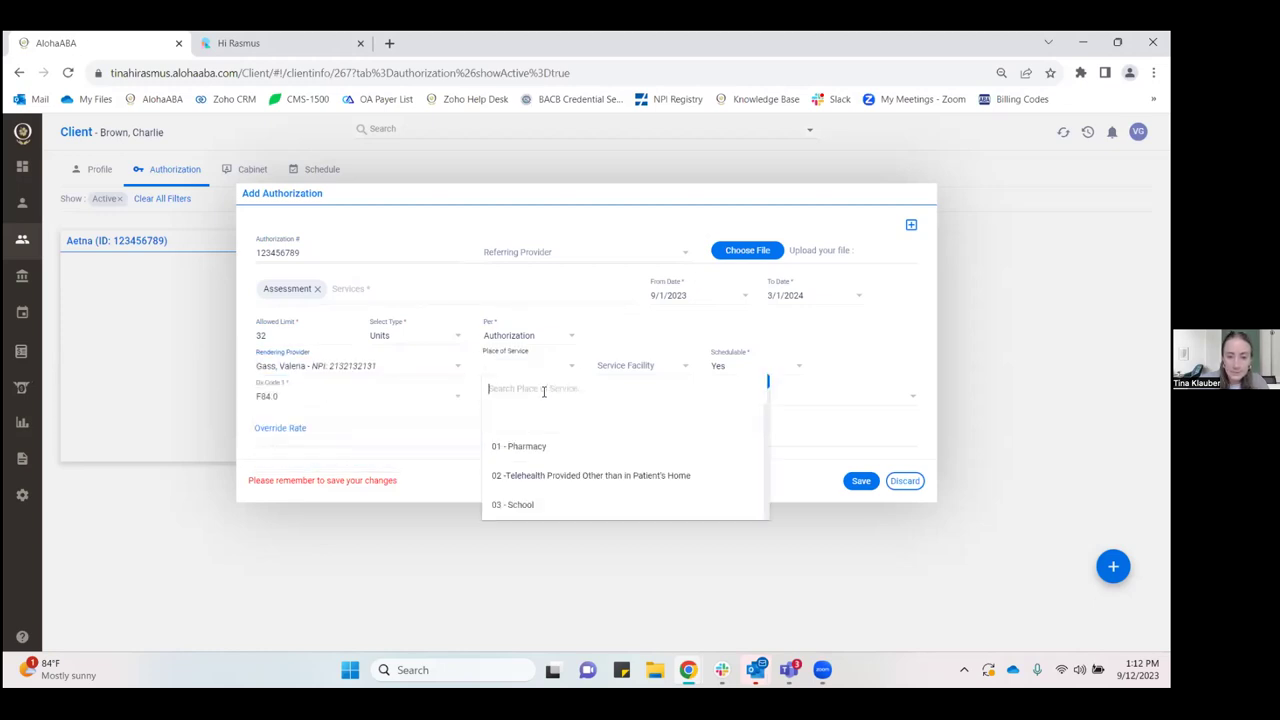
{"action": "type", "text": "10"}
{"action": "left_click", "coordinate": [557, 420]}
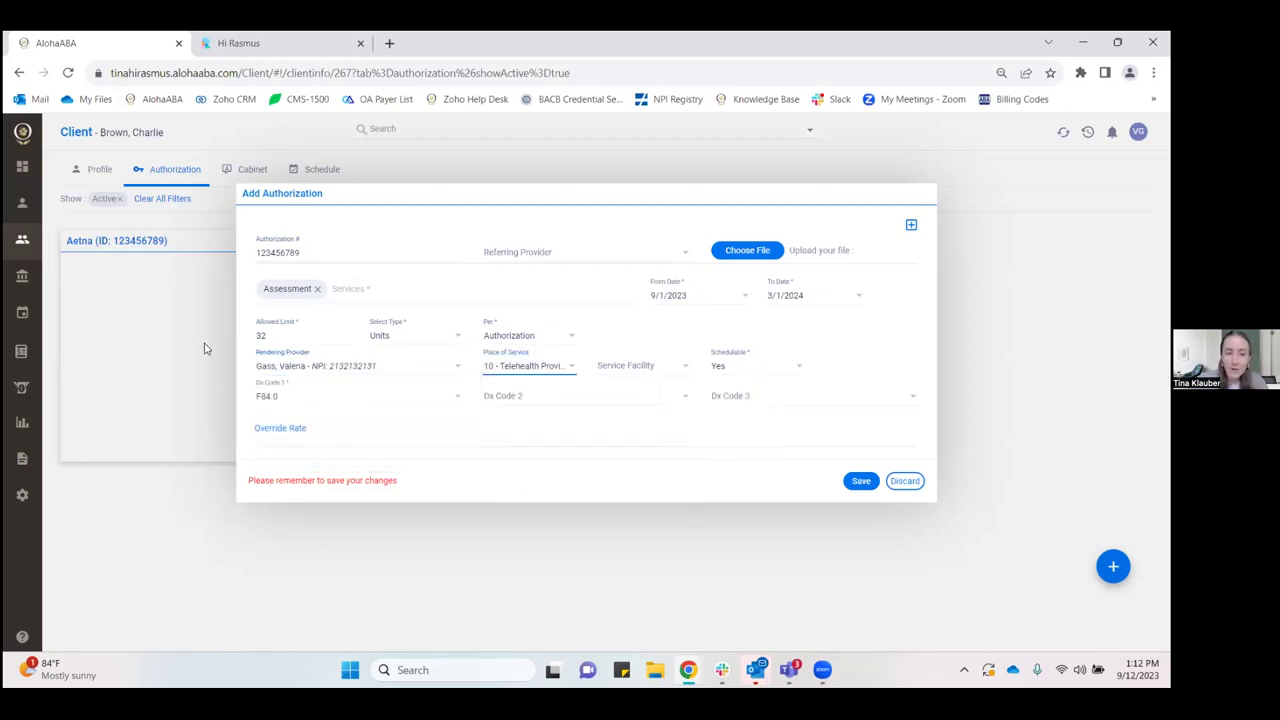
{"action": "left_click", "coordinate": [682, 364]}
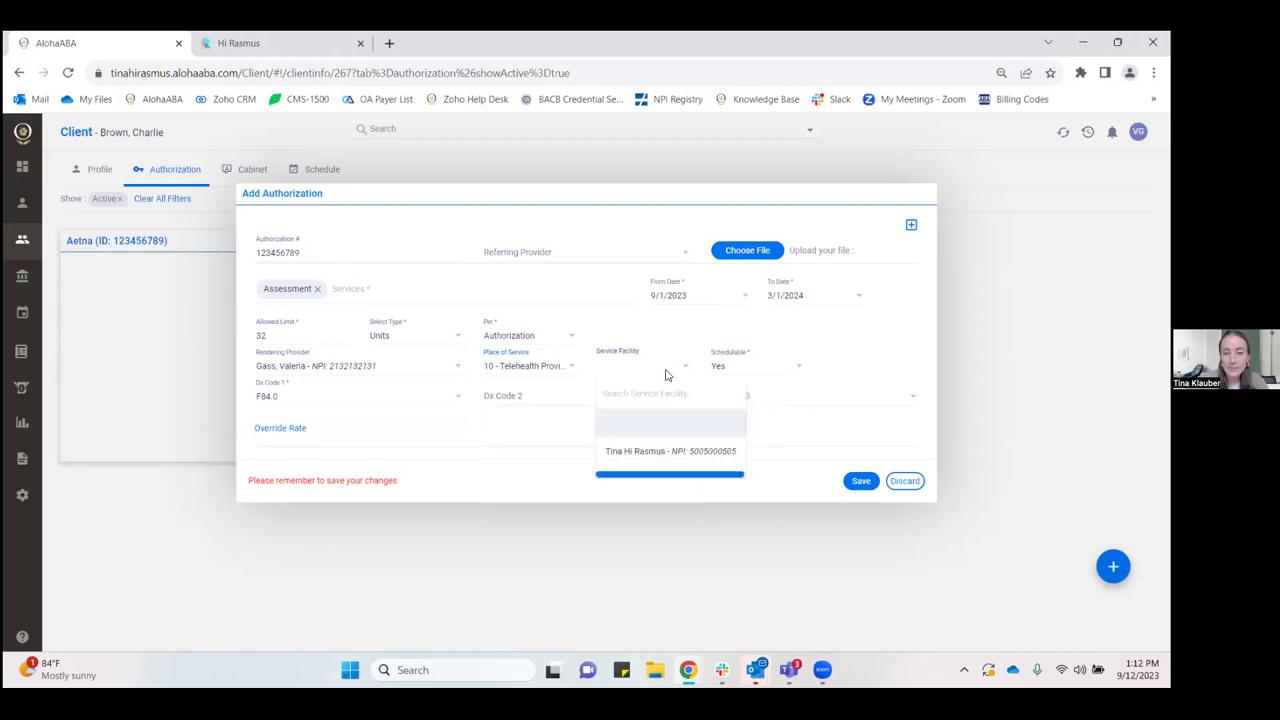
{"action": "left_click", "coordinate": [676, 456]}
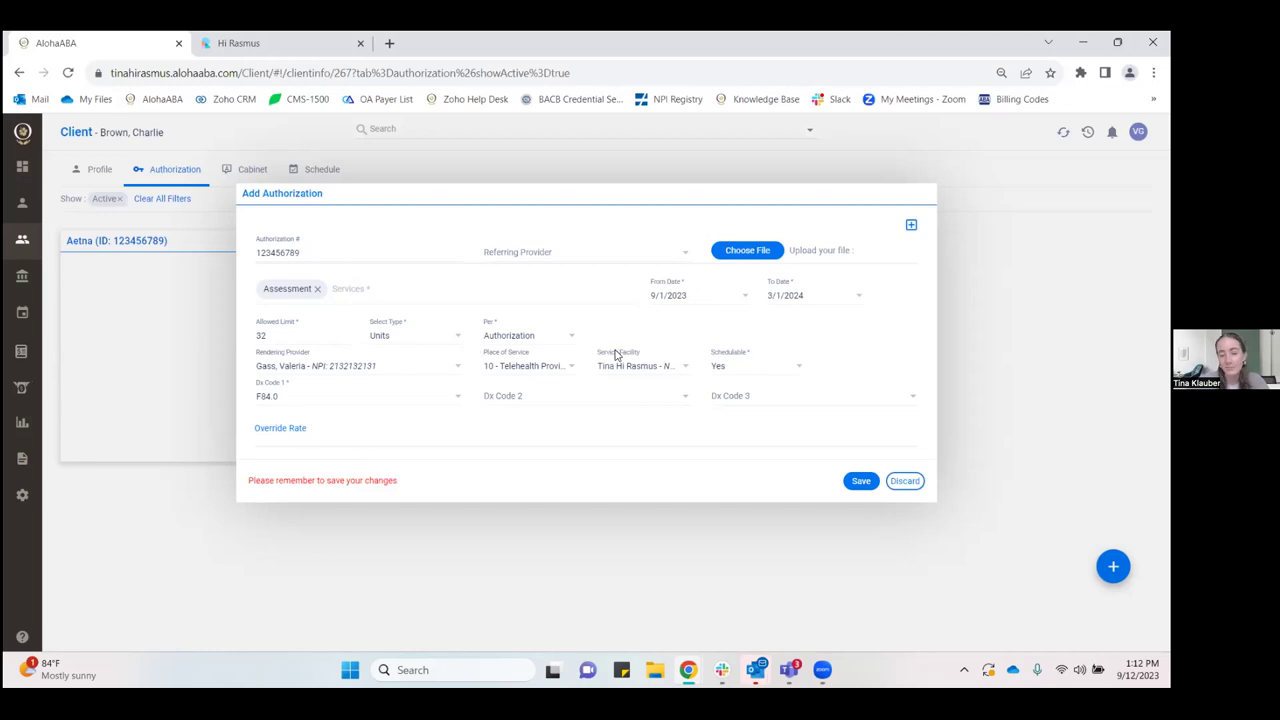
- Add a second service entry for Direct Service with an allowed limit of 1600 Units per Authorization
{"action": "left_click", "coordinate": [909, 227]}
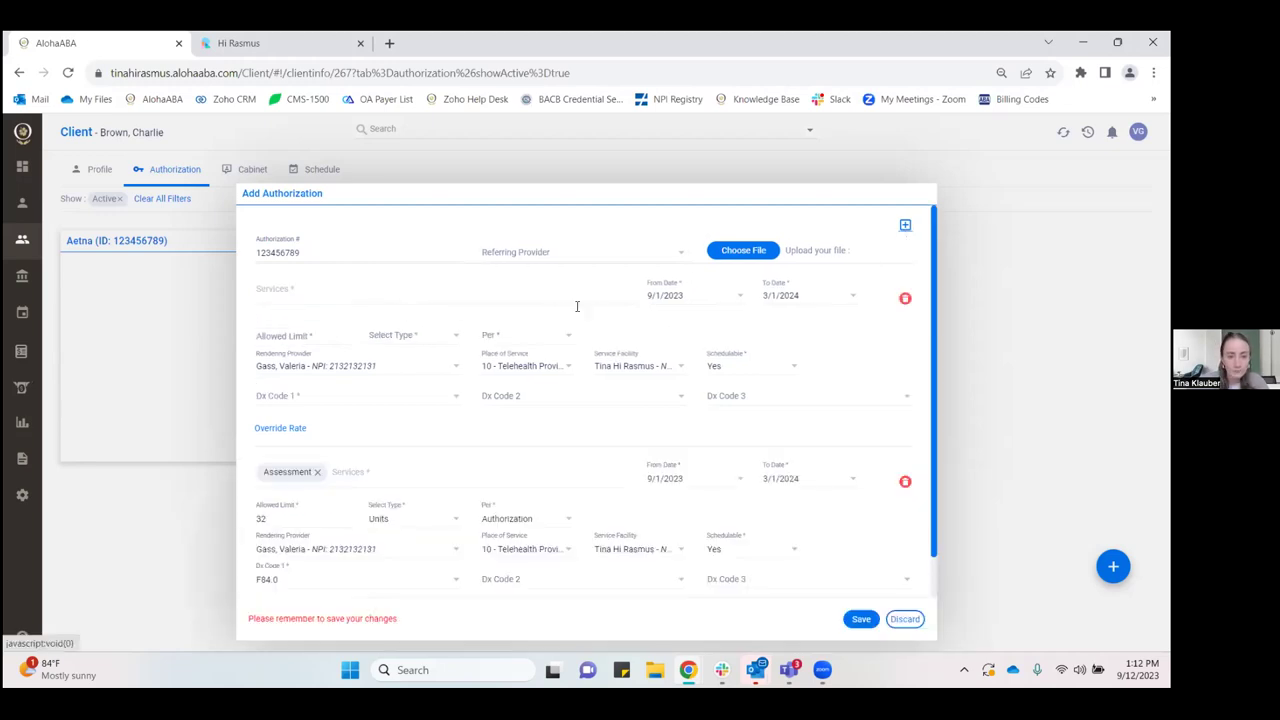
{"action": "left_click", "coordinate": [415, 293]}
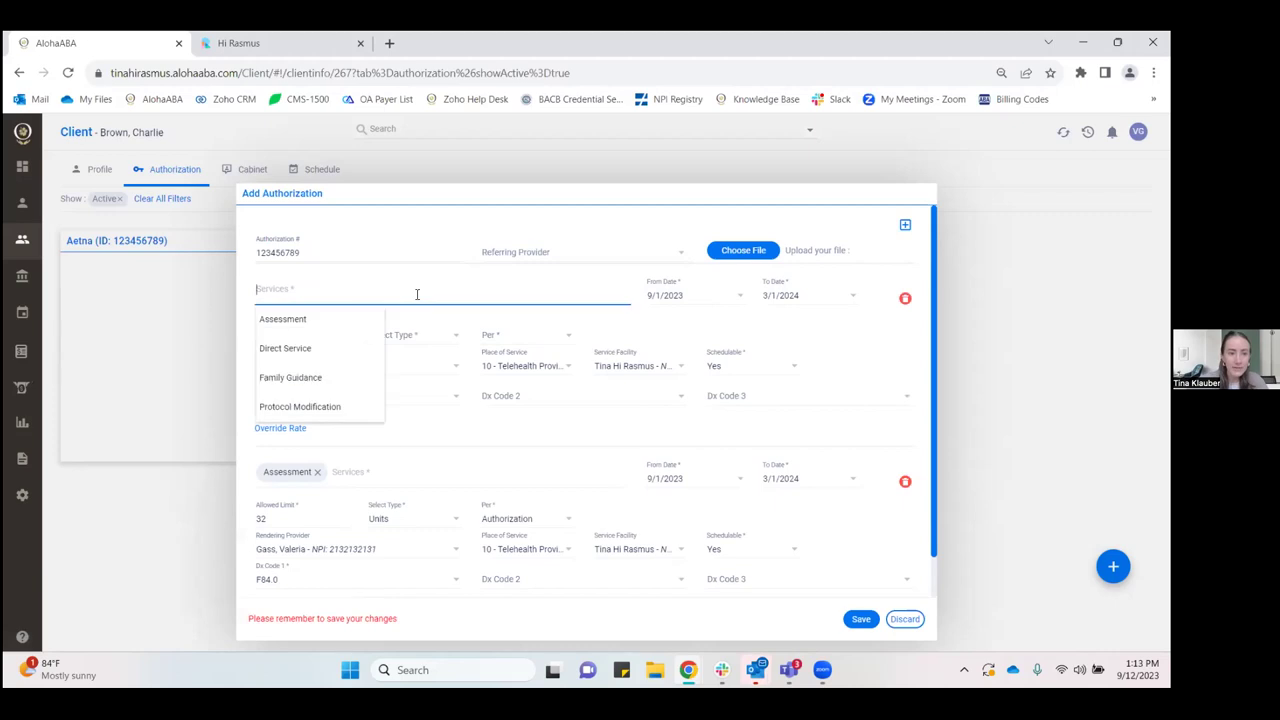
{"action": "left_click", "coordinate": [357, 347]}
{"action": "left_click", "coordinate": [302, 336]}
{"action": "type", "text": "1600"}
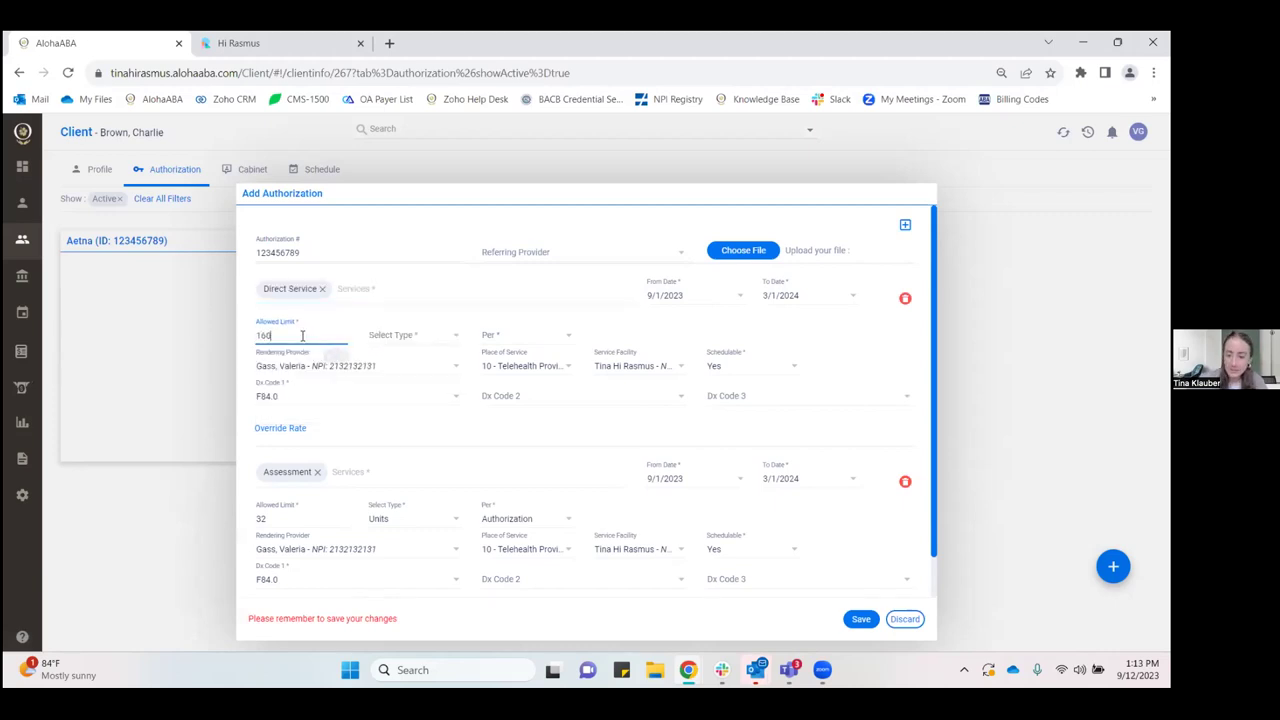
{"action": "left_click", "coordinate": [408, 337]}
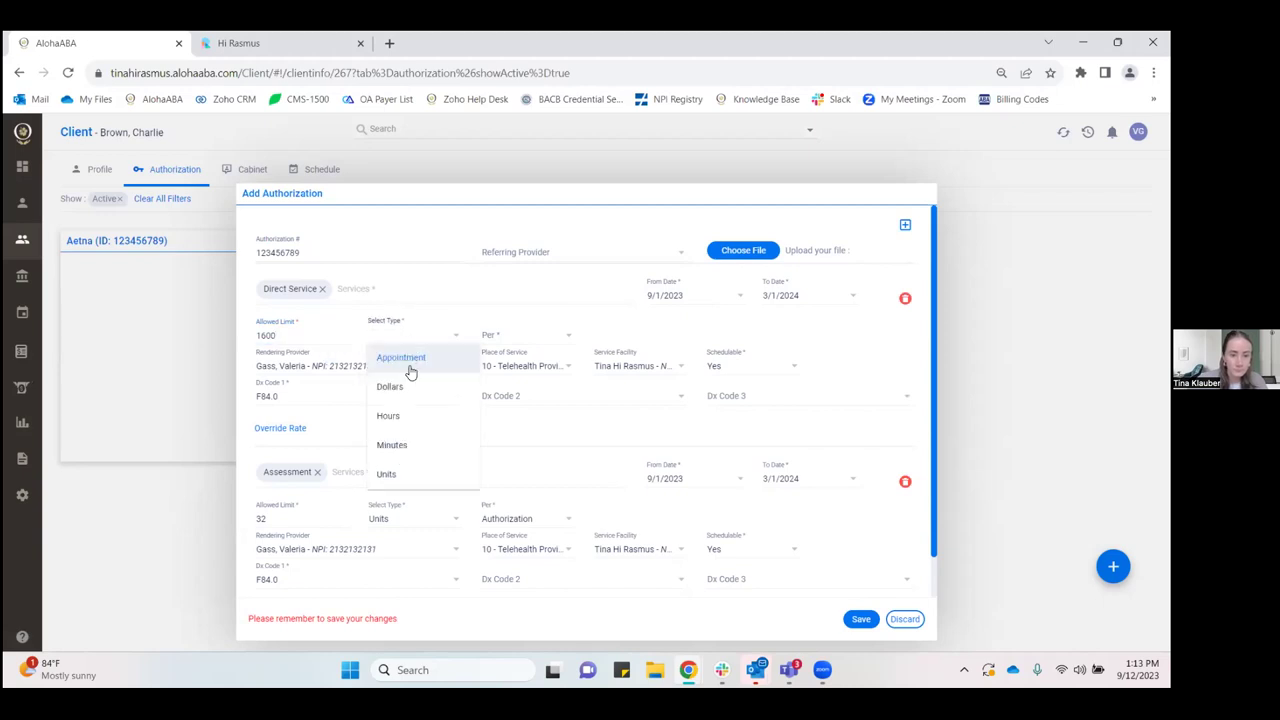
{"action": "left_click", "coordinate": [410, 355]}
{"action": "left_click", "coordinate": [552, 336]}
{"action": "left_click", "coordinate": [536, 370]}
- Set the Direct Service place of service to 12 - Home and save the authorization
{"action": "left_click", "coordinate": [532, 369]}
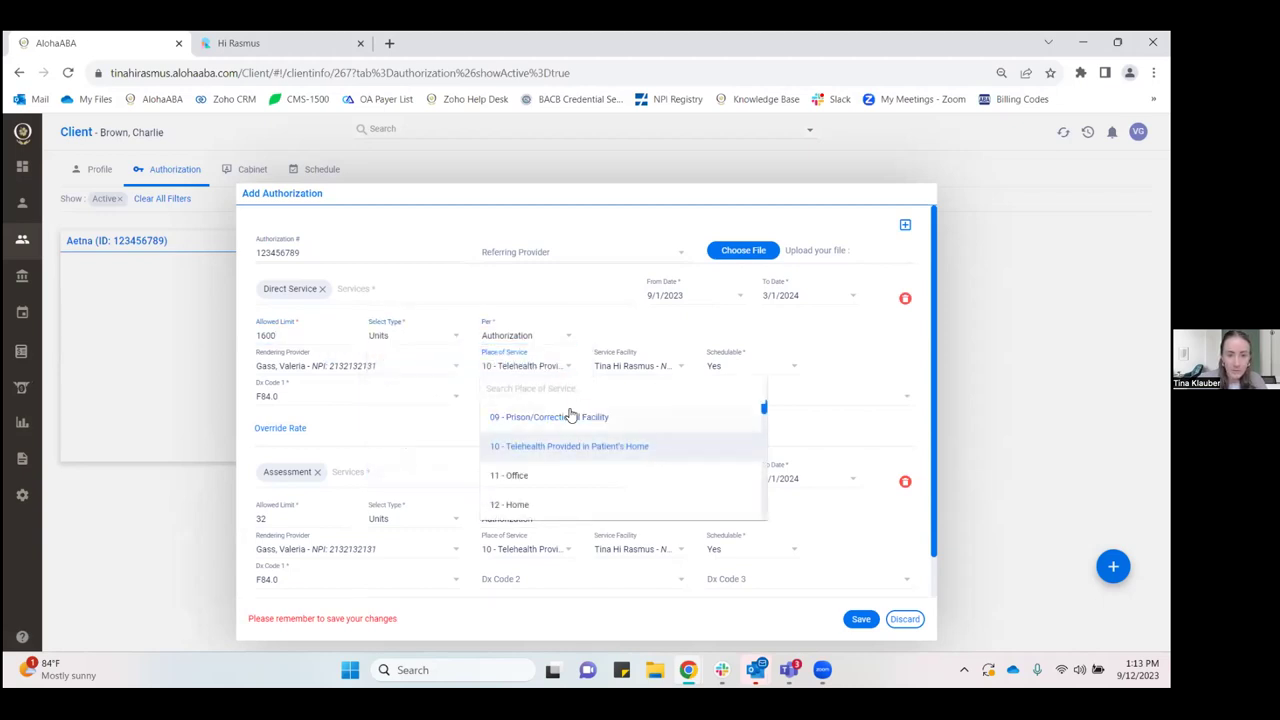
{"action": "left_click", "coordinate": [566, 506]}
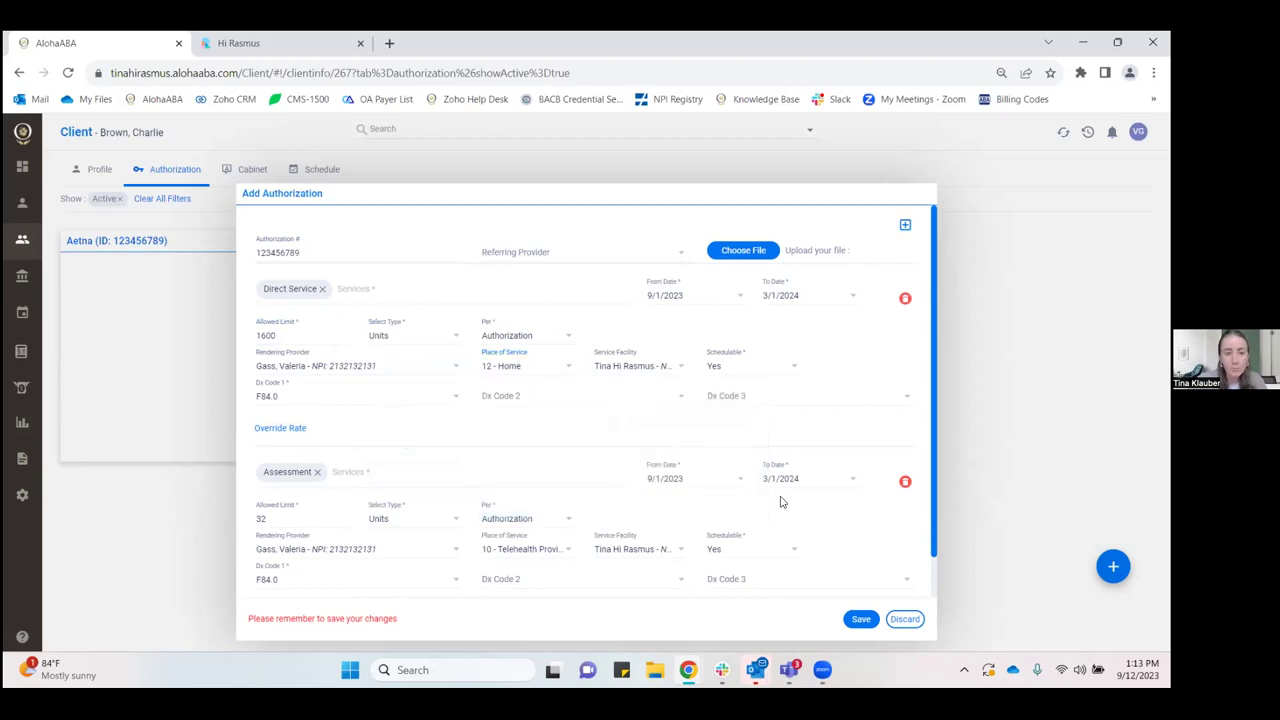
{"action": "left_click", "coordinate": [861, 618]}
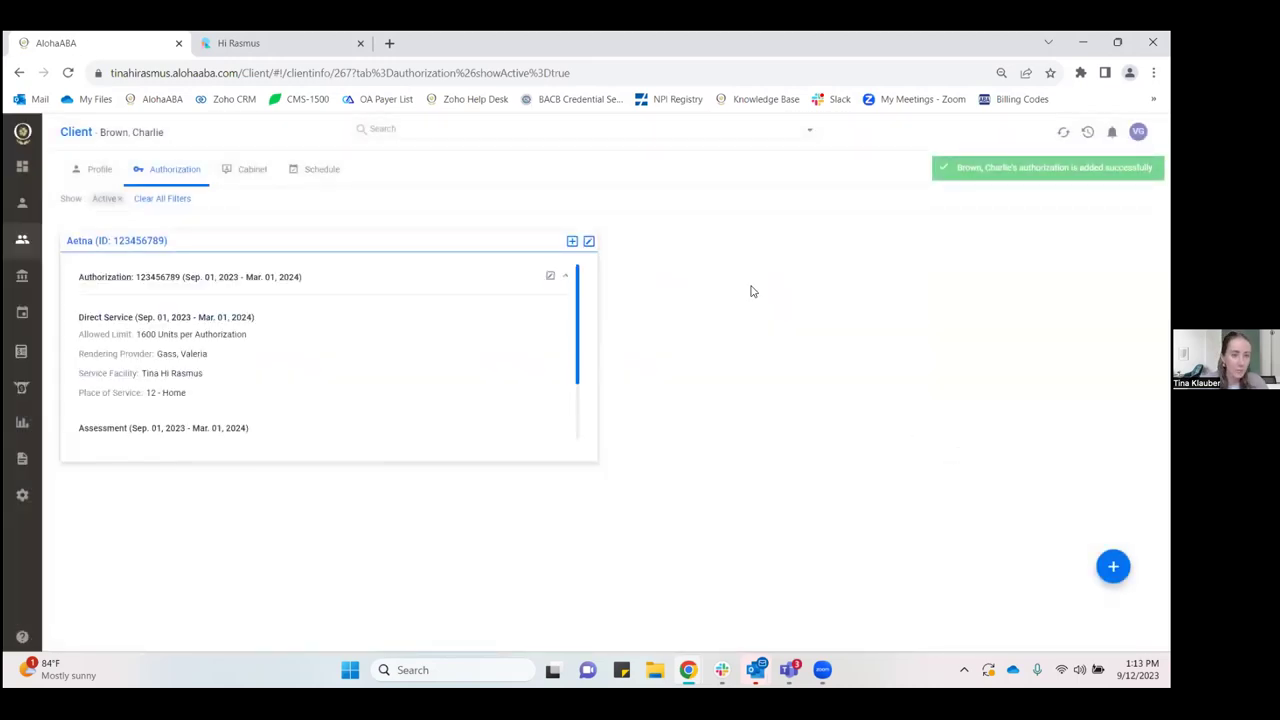
- Review the permission options for a new post in the client's cabinet and close the post without saving
{"action": "left_click", "coordinate": [251, 170]}
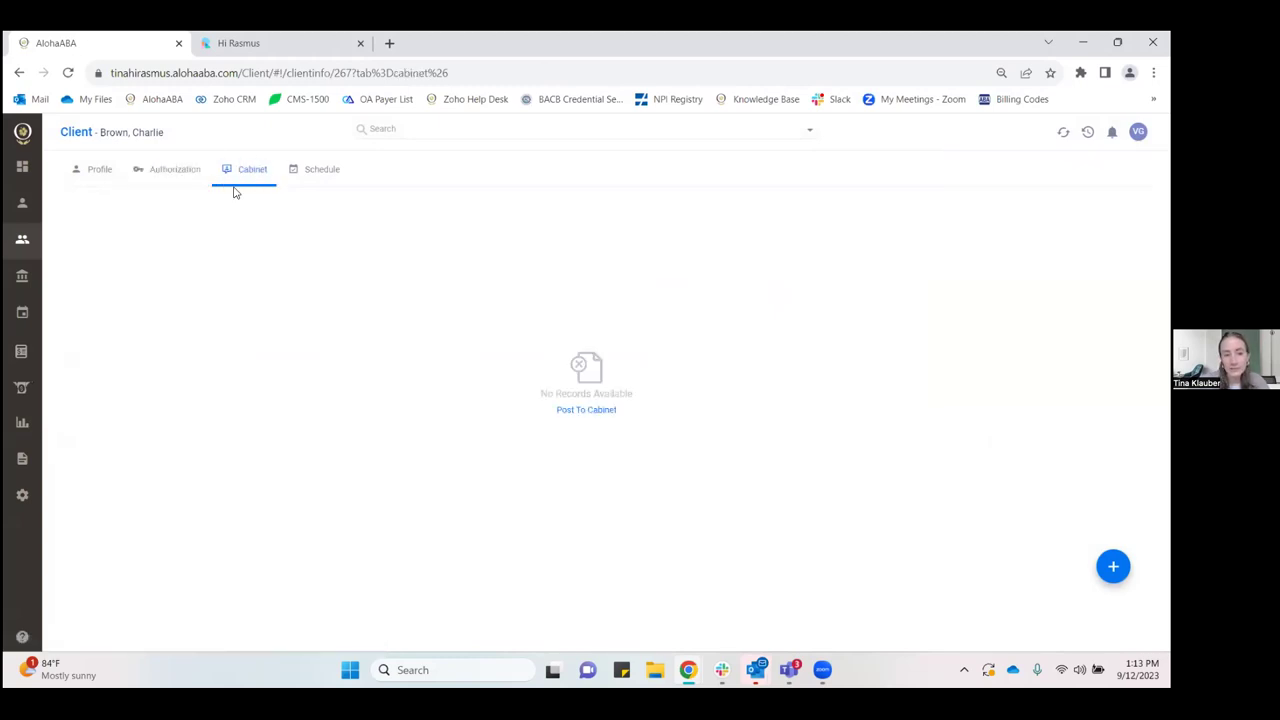
{"action": "left_click", "coordinate": [586, 409]}
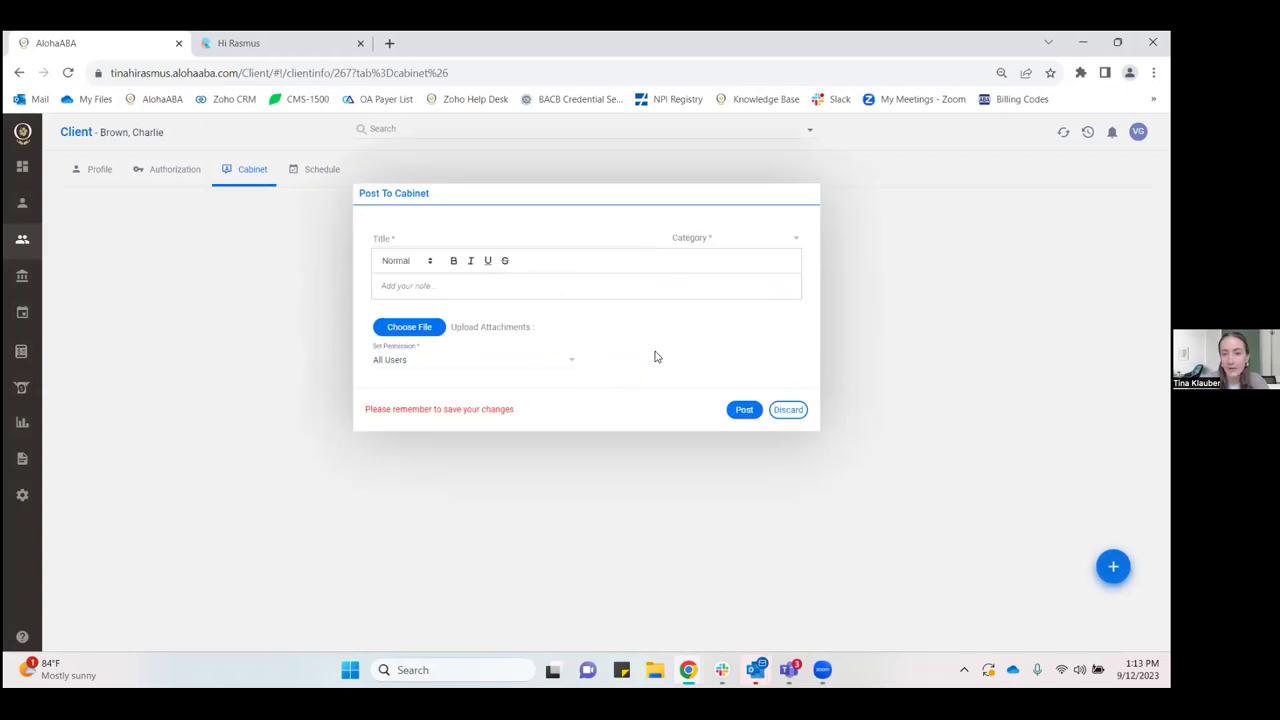
{"action": "left_click", "coordinate": [499, 362]}
{"action": "scroll", "coordinate": [535, 463], "scroll_direction": "down", "scroll_amount": 1}
{"action": "scroll", "coordinate": [537, 466], "scroll_direction": "up", "scroll_amount": 1}
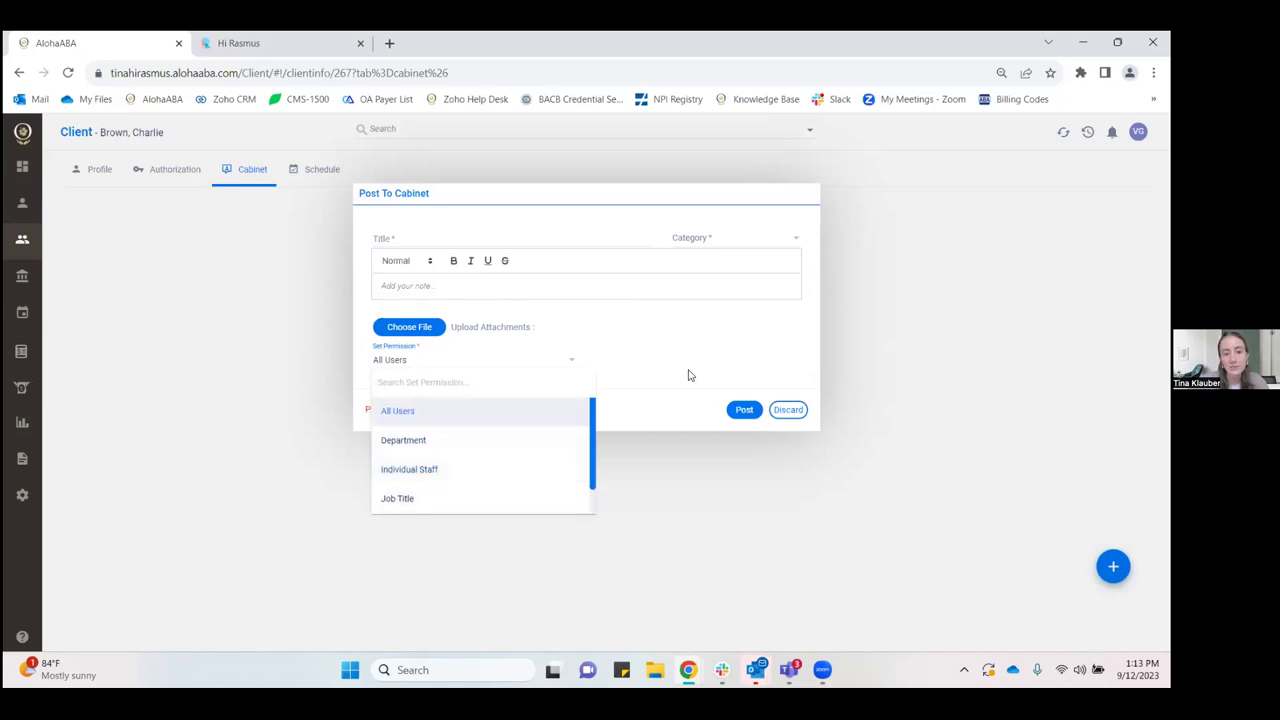
{"action": "left_click", "coordinate": [720, 385]}
{"action": "left_click", "coordinate": [765, 466]}
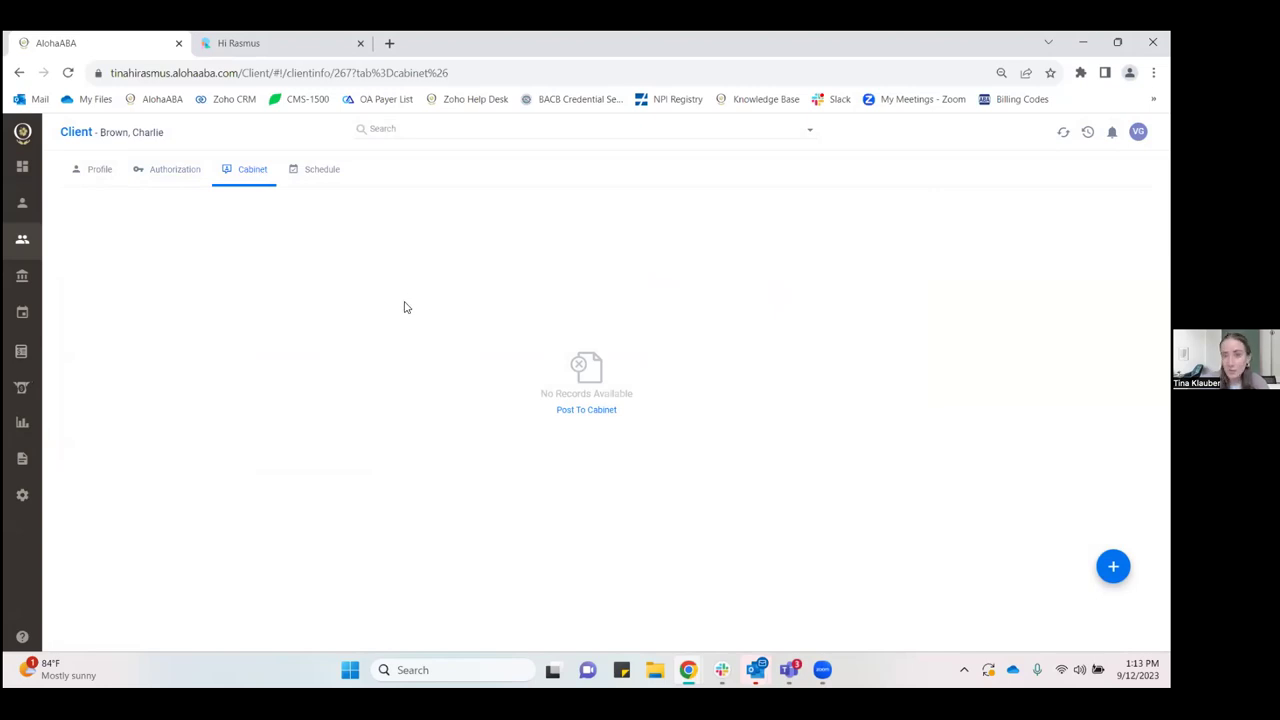
- Open the schedule and start a new appointment on 9/12/2023 at 01:00 PM for the newly added client
{"action": "left_click", "coordinate": [24, 314]}
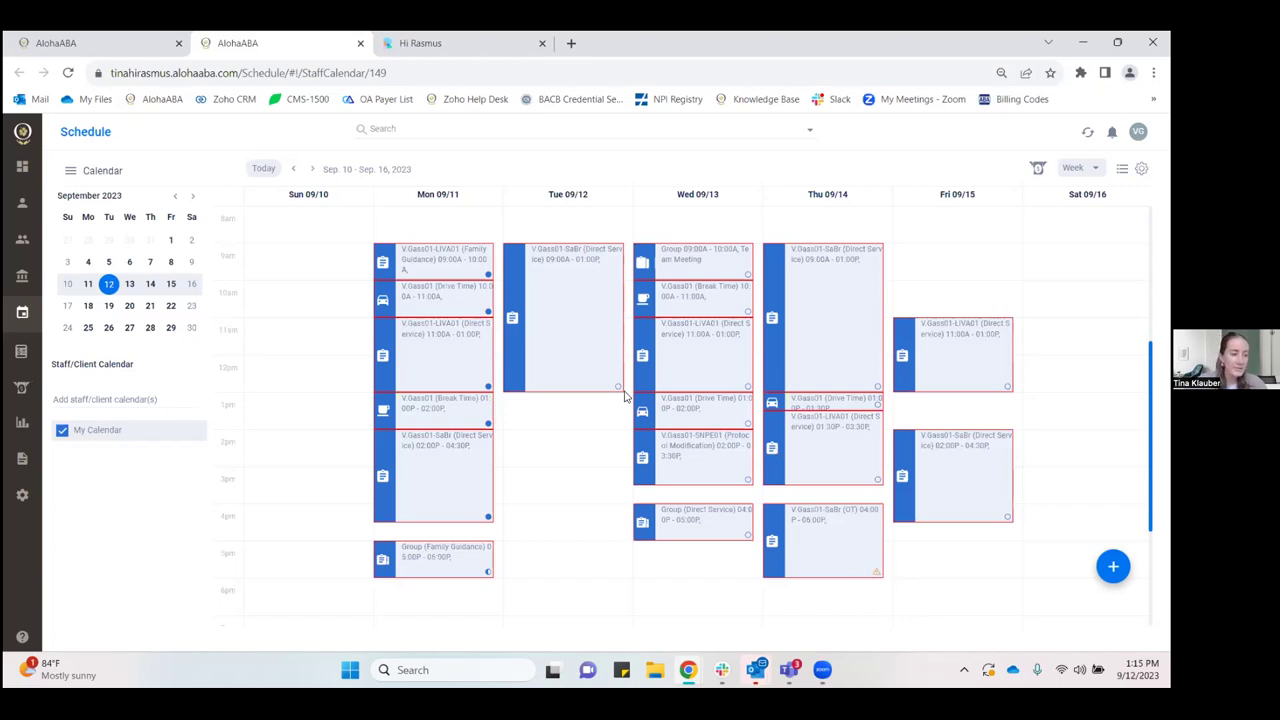
{"action": "left_click", "coordinate": [547, 414]}
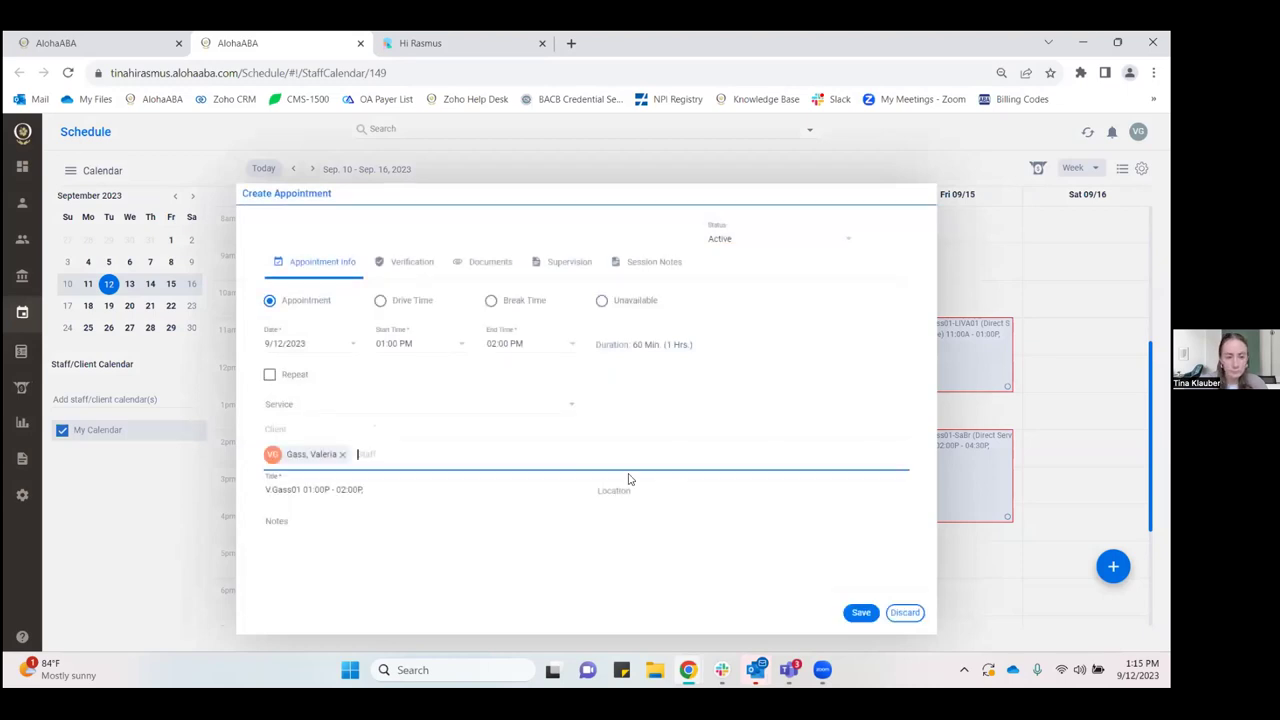
{"action": "left_click", "coordinate": [323, 429]}
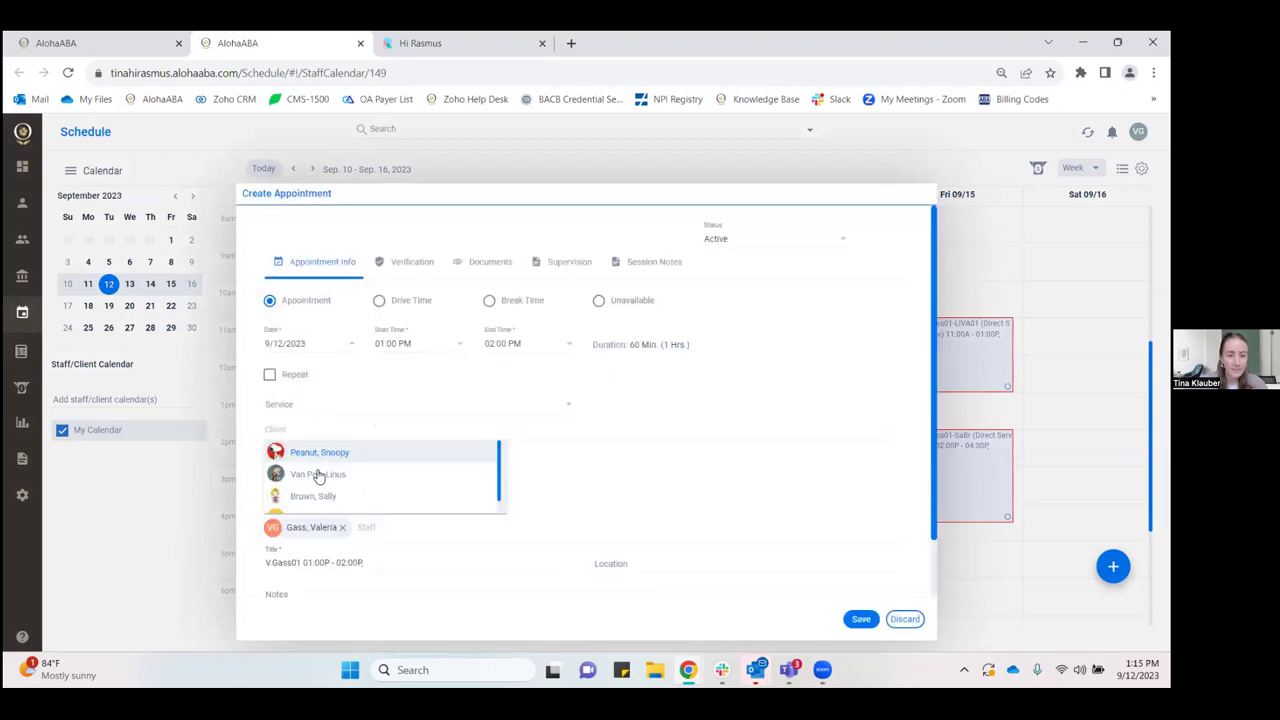
{"action": "scroll", "coordinate": [318, 476], "scroll_direction": "down", "scroll_amount": 2}
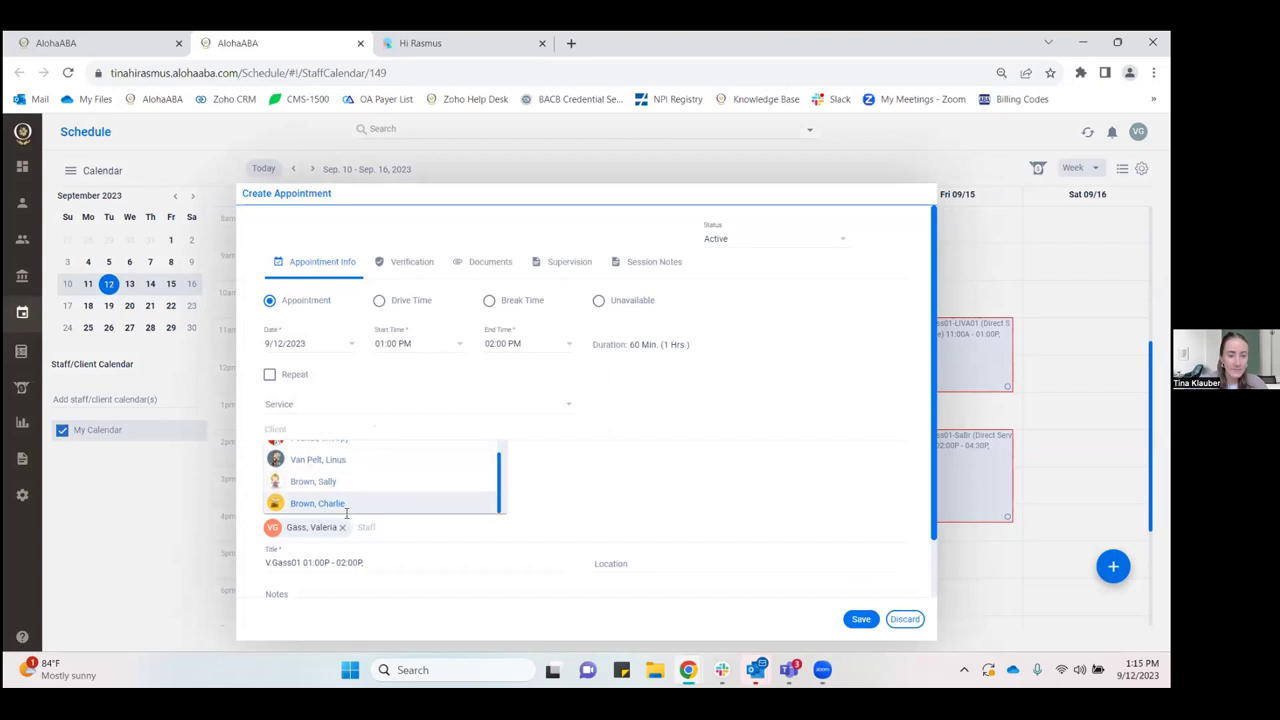
{"action": "left_click", "coordinate": [341, 505]}
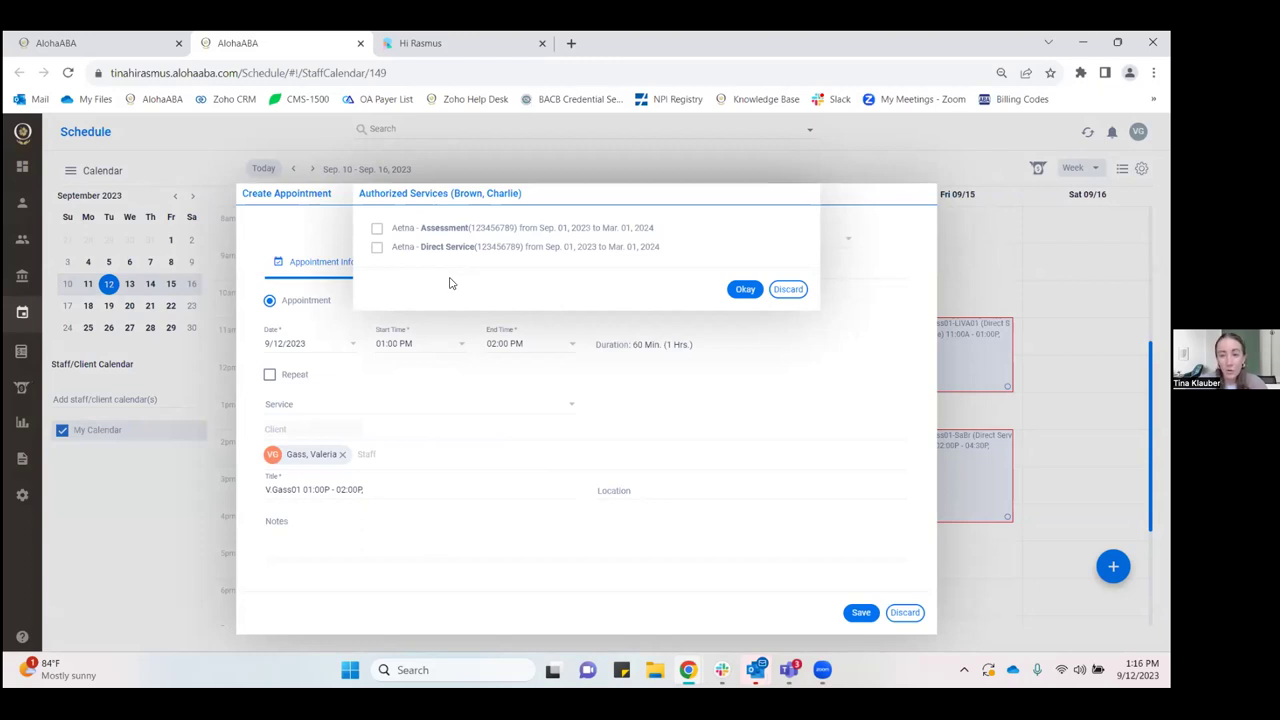
- Assign the Aetna Direct Service authorization to the appointment and set its end time to 03:00 PM
{"action": "left_click_drag", "start_coordinate": [540, 229], "coordinate": [668, 233]}
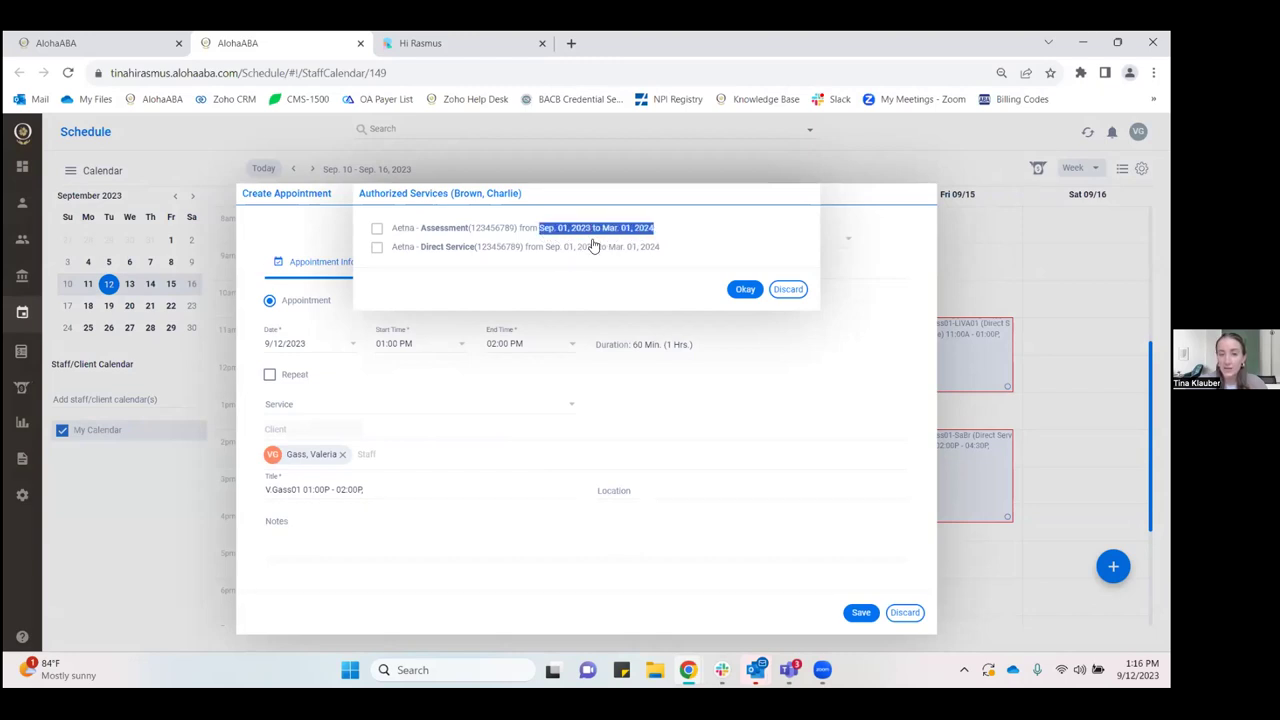
{"action": "left_click", "coordinate": [401, 250]}
{"action": "left_click", "coordinate": [378, 248]}
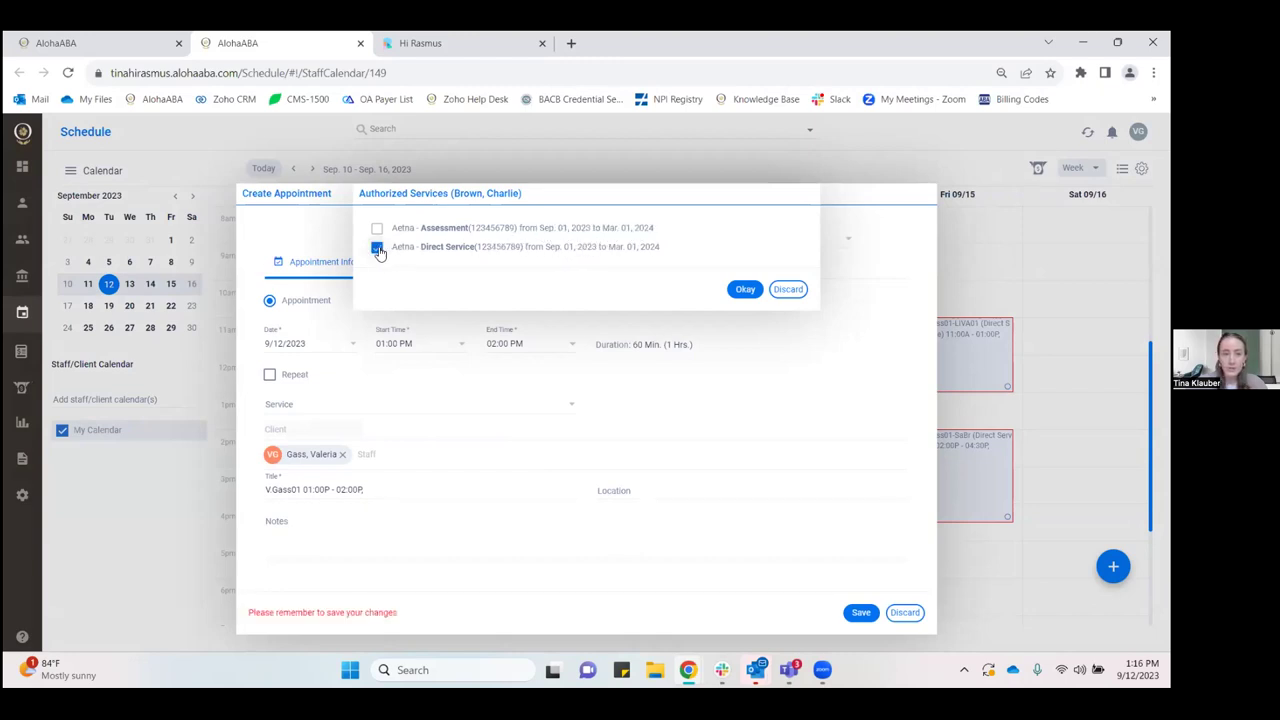
{"action": "left_click", "coordinate": [741, 291]}
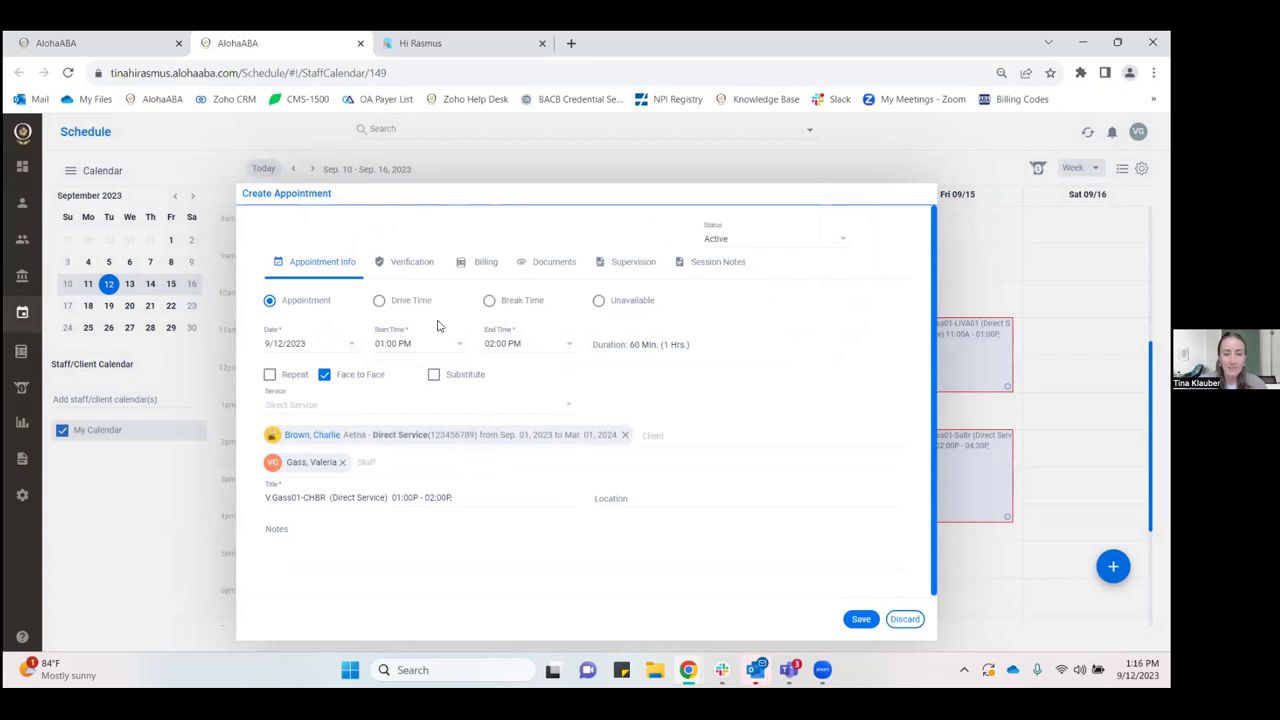
{"action": "left_click", "coordinate": [568, 344]}
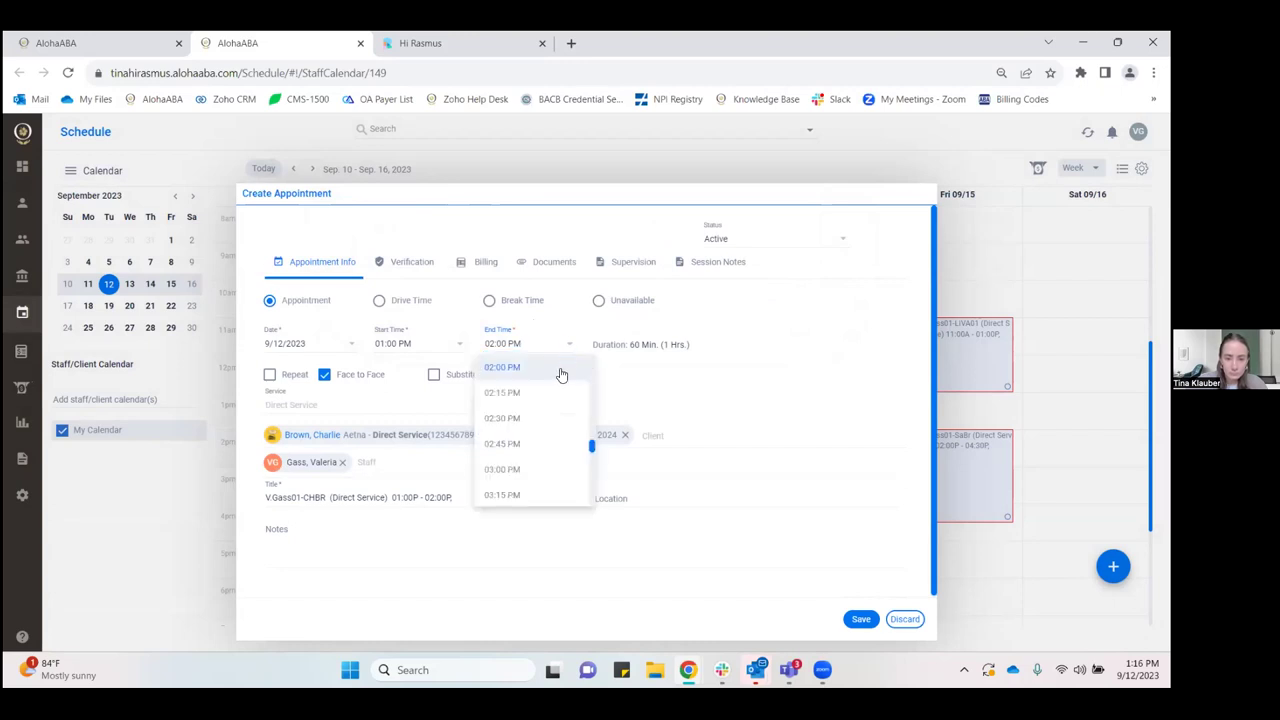
{"action": "left_click", "coordinate": [551, 469]}
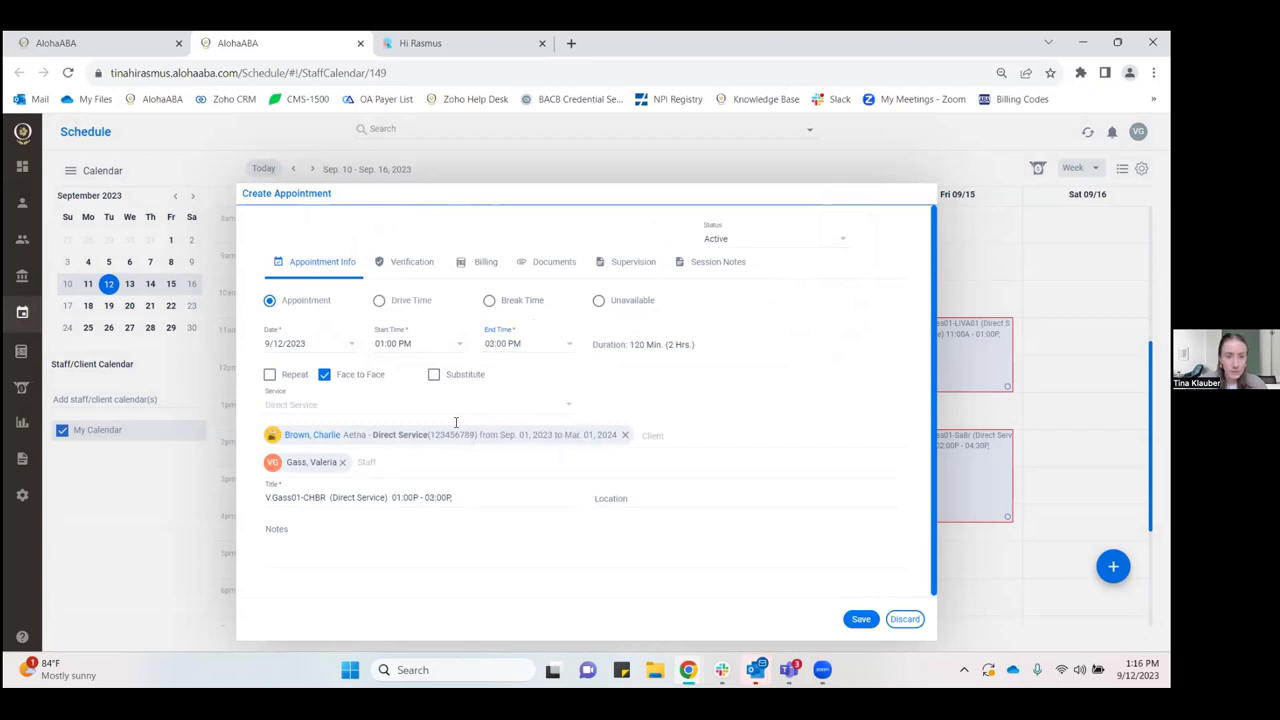
- Try a weekly Tuesday repeat for the appointment ending on the authorization end date, 3/1/2024, and discard the repeat settings
{"action": "left_click", "coordinate": [268, 376]}
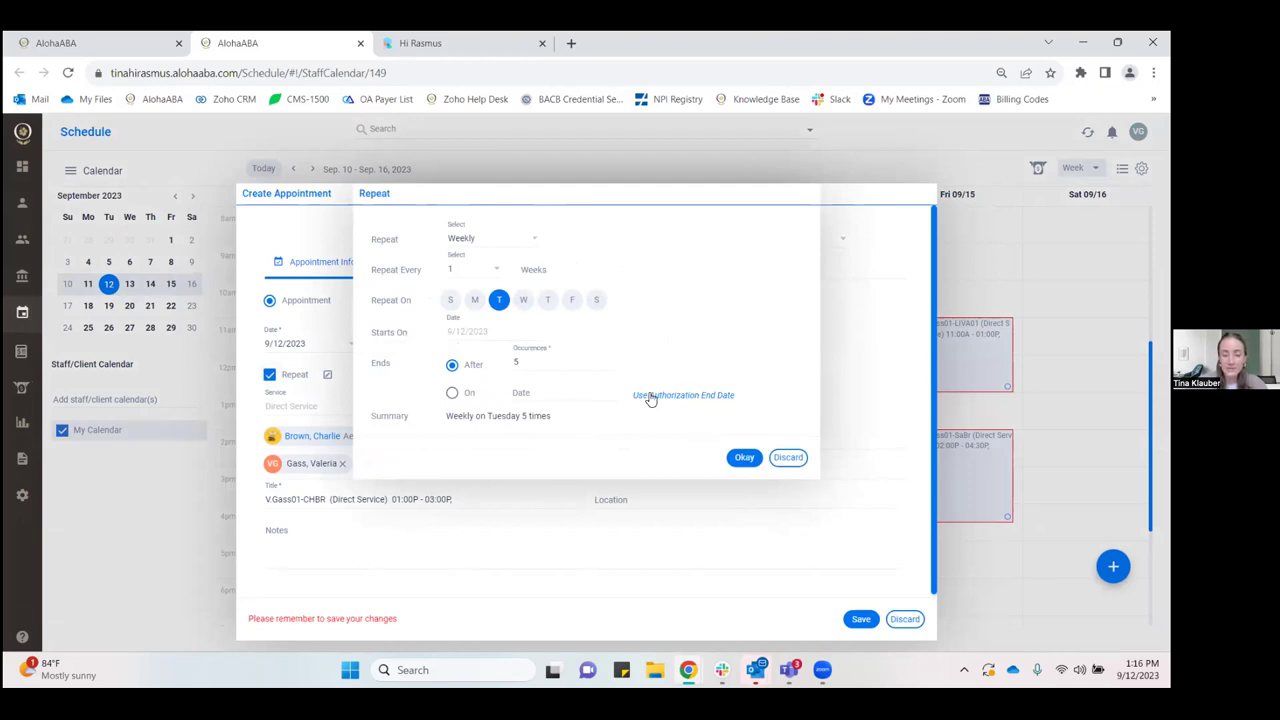
{"action": "left_click", "coordinate": [452, 393]}
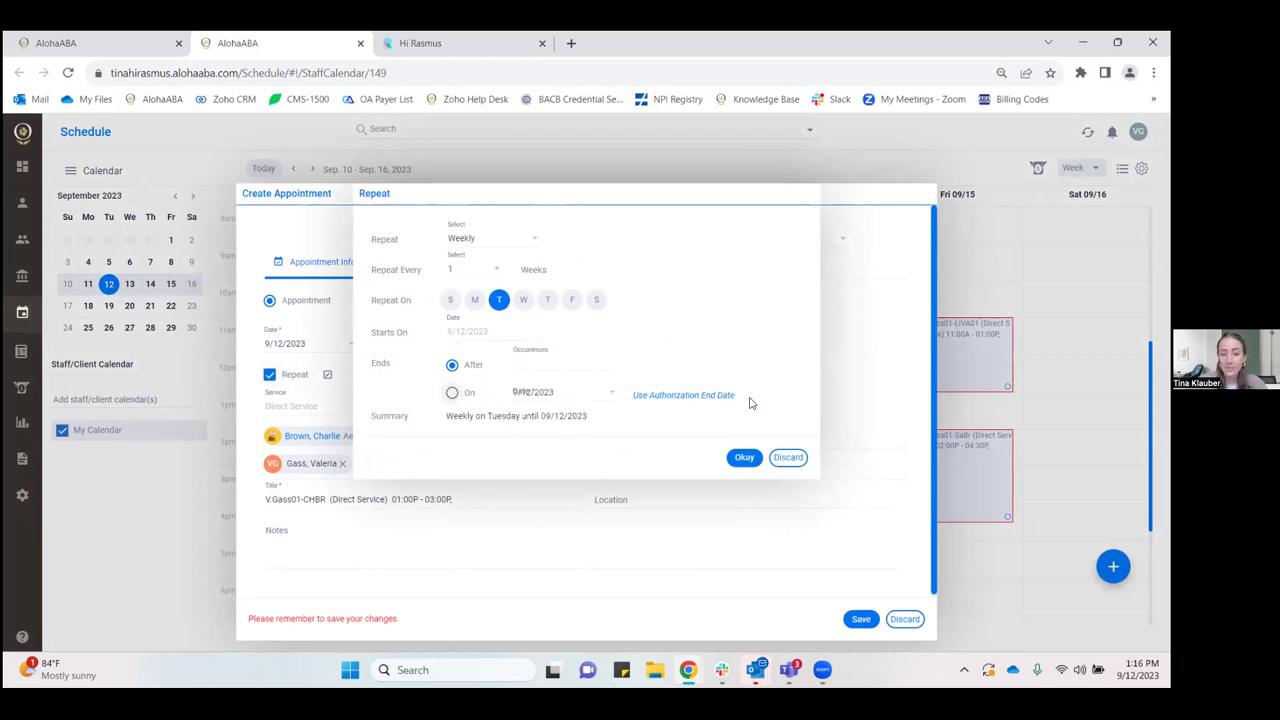
{"action": "left_click", "coordinate": [685, 396]}
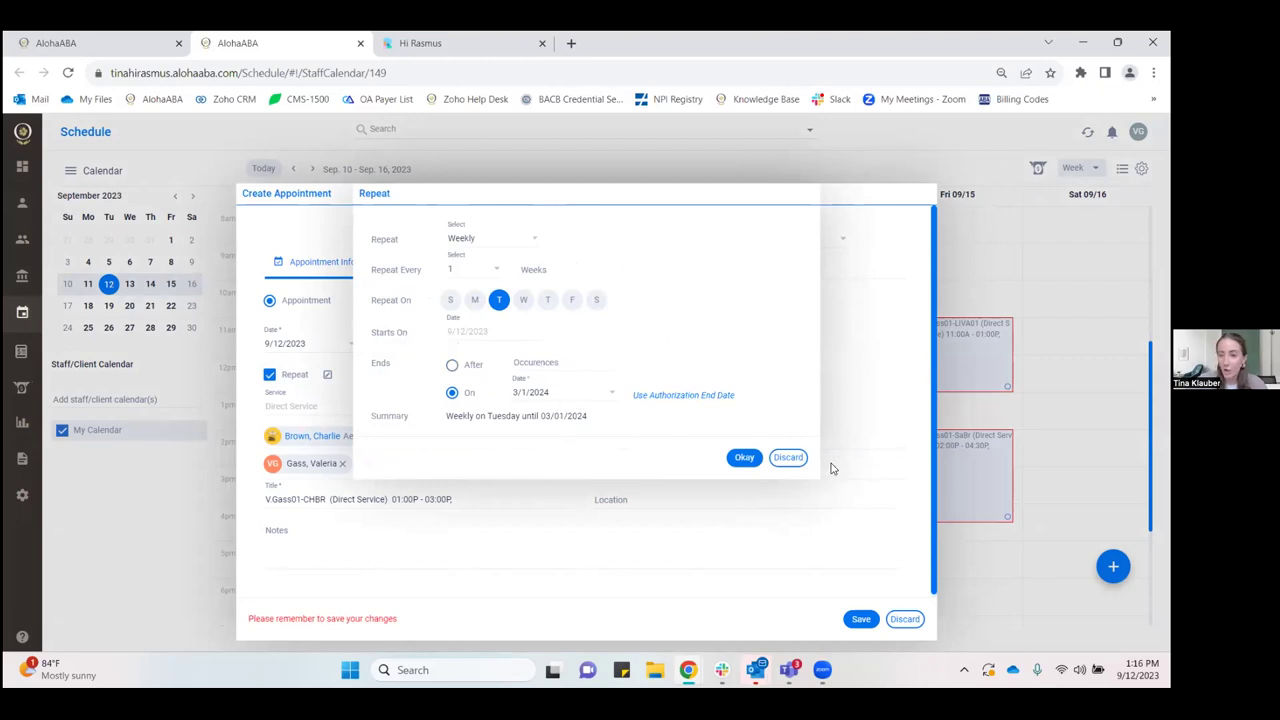
{"action": "left_click", "coordinate": [795, 458]}
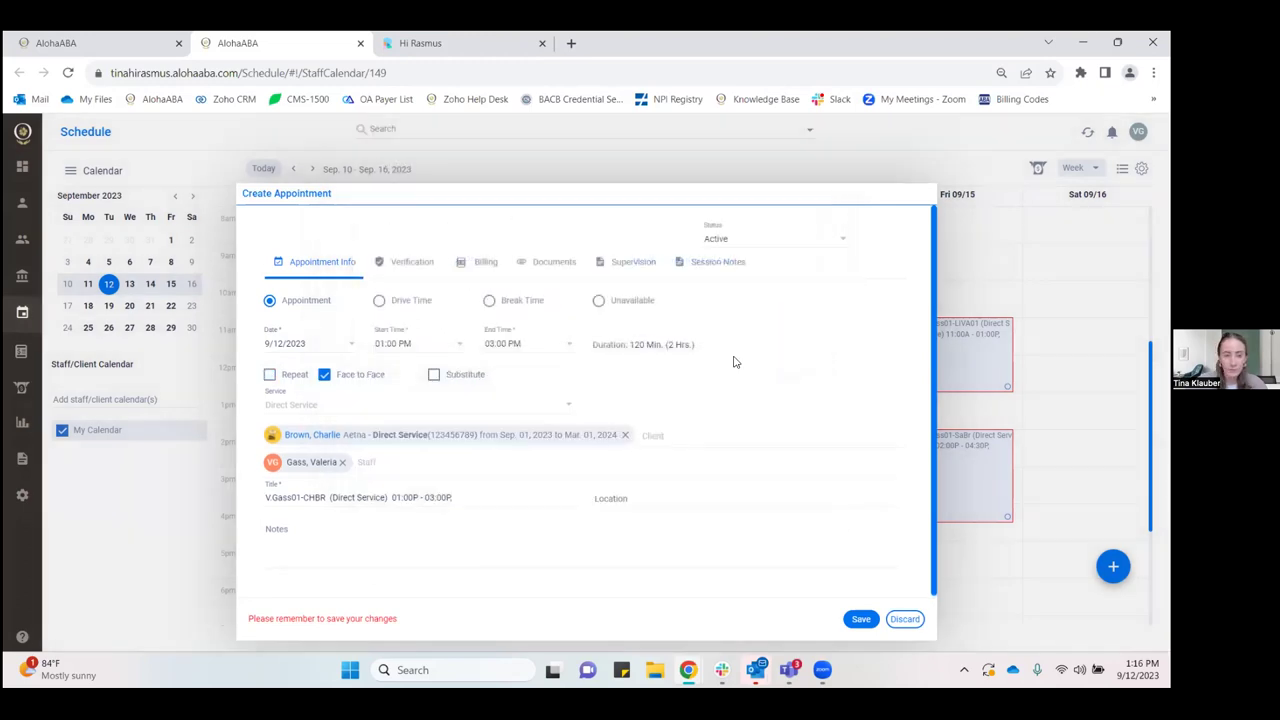
{"action": "key", "text": "Return"}
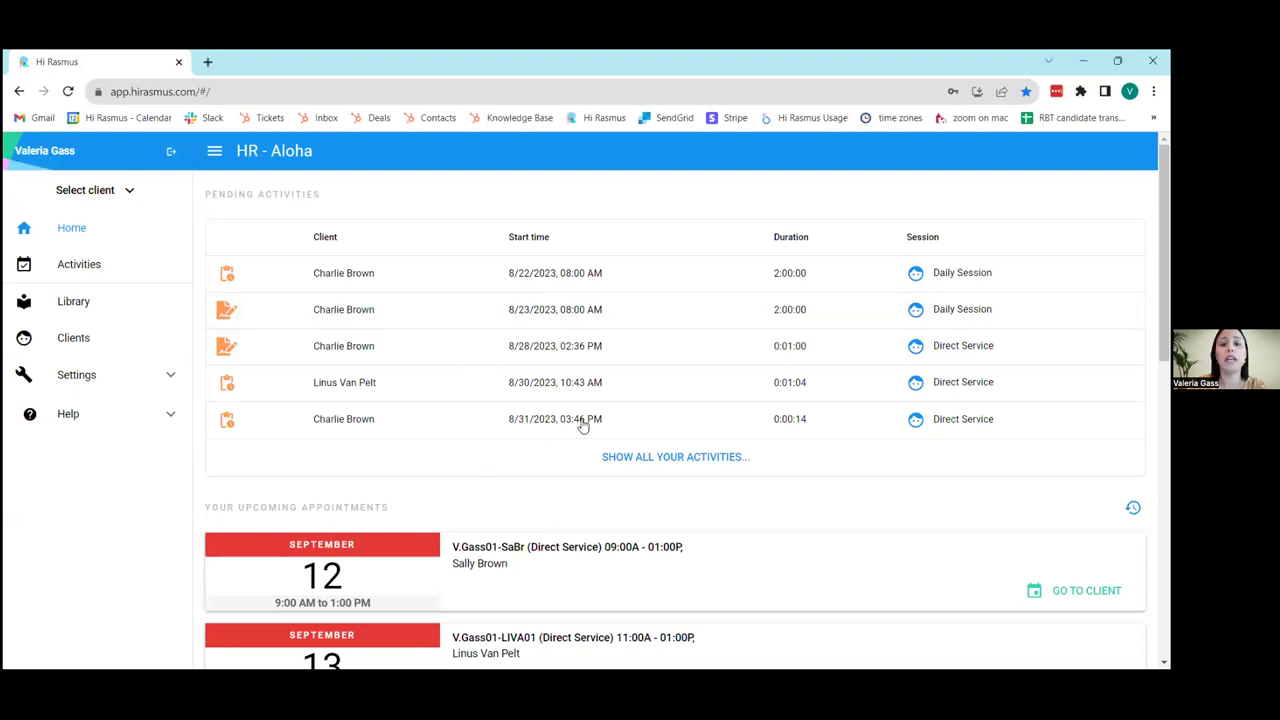
- Review the pending activities and the upcoming appointments on the home page
{"action": "scroll", "coordinate": [430, 550], "scroll_direction": "down", "scroll_amount": 1}
{"action": "scroll", "coordinate": [560, 420], "scroll_direction": "up", "scroll_amount": 1}
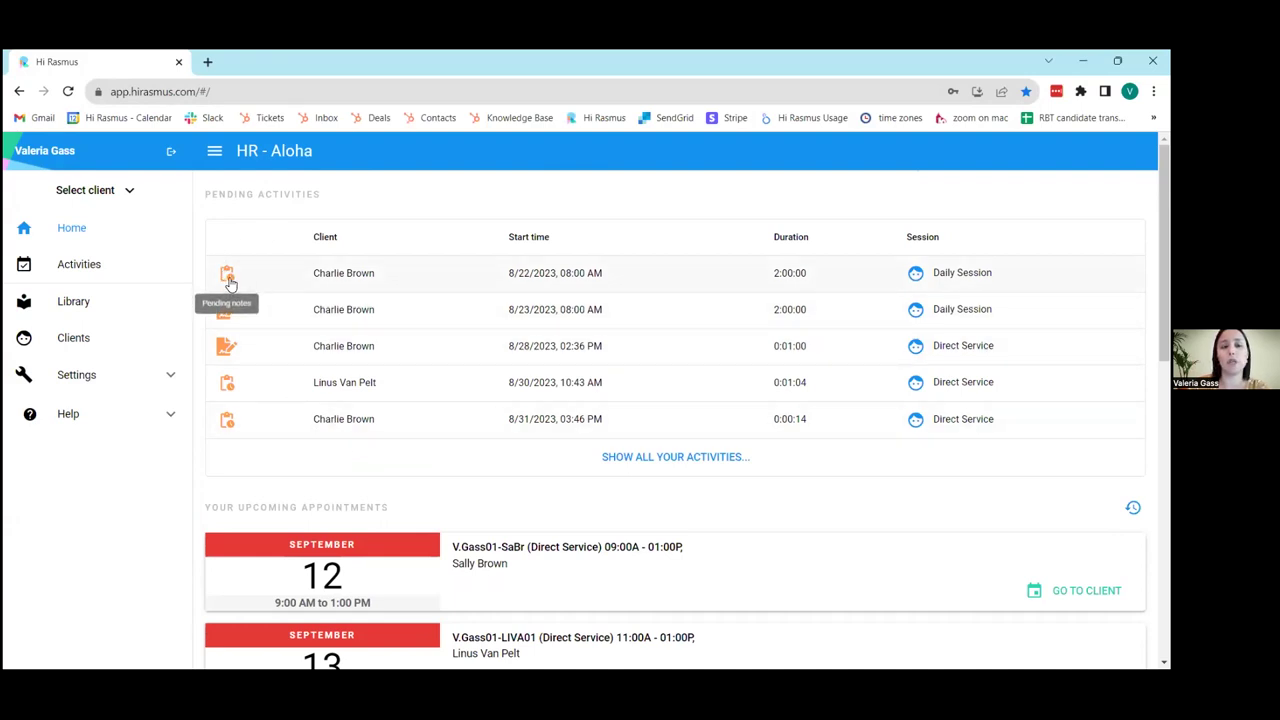
{"action": "scroll", "coordinate": [599, 443], "scroll_direction": "down", "scroll_amount": 3}
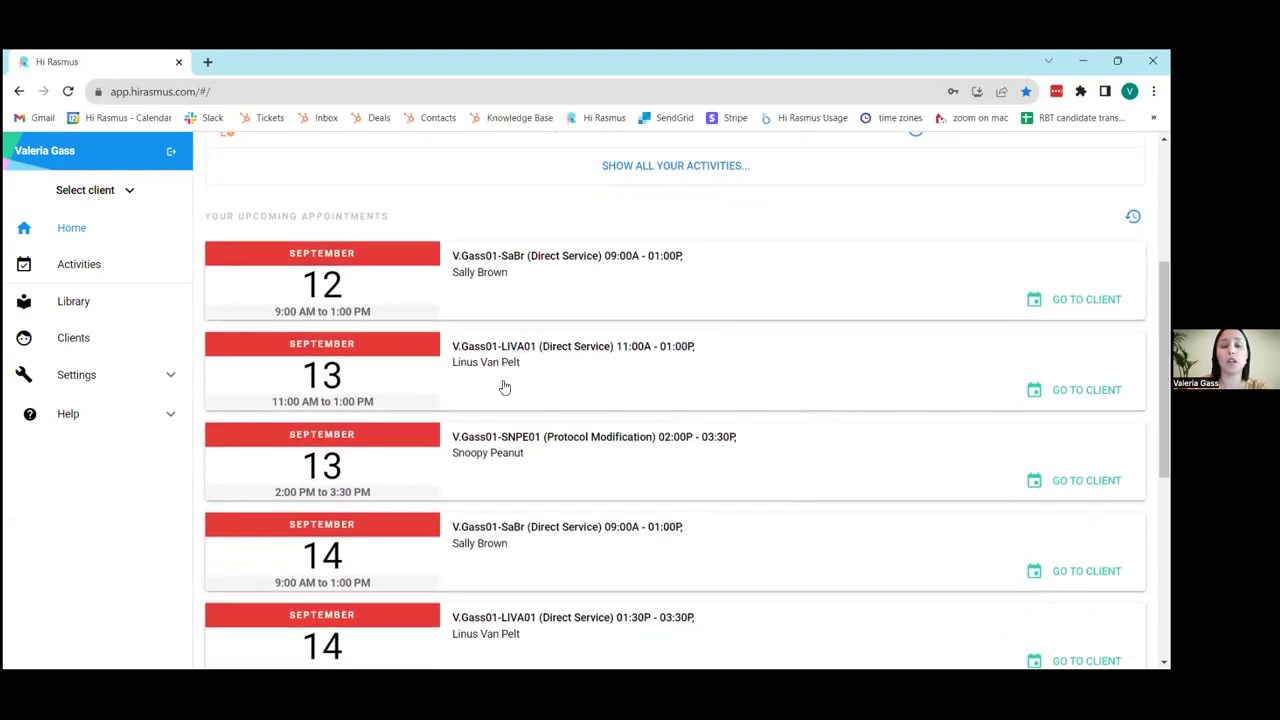
{"action": "scroll", "coordinate": [705, 428], "scroll_direction": "down", "scroll_amount": 1}
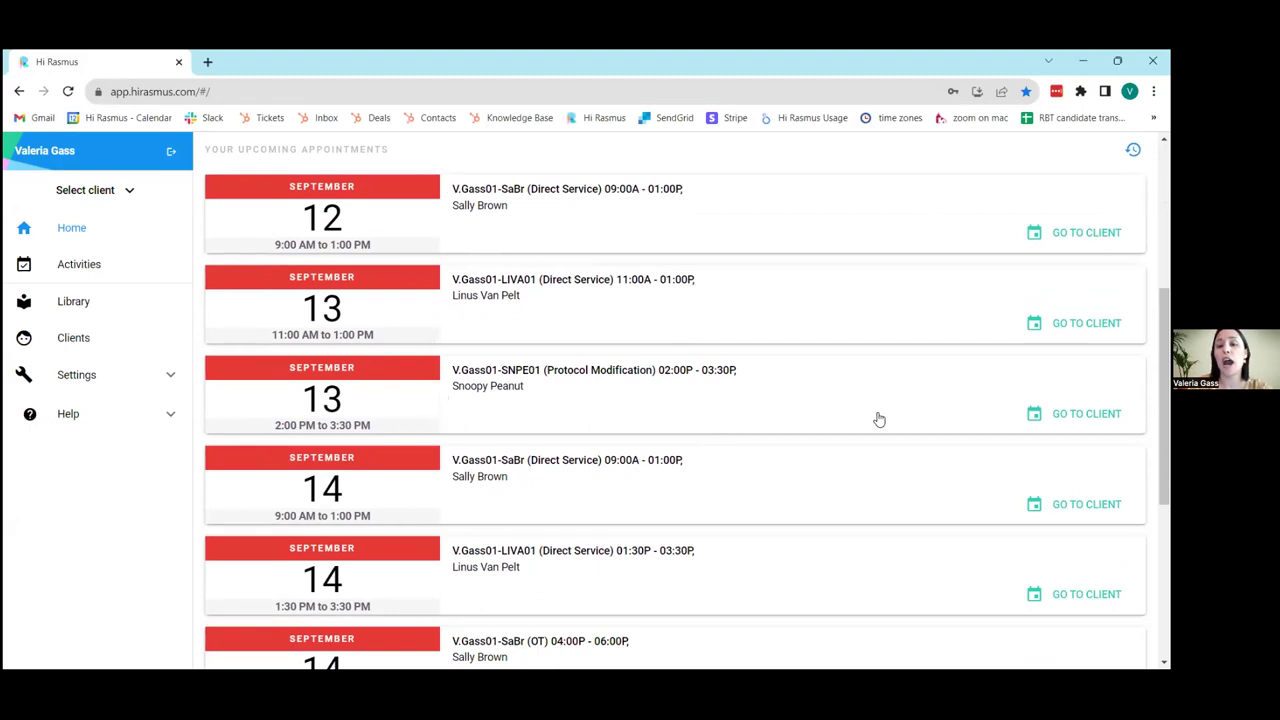
{"action": "scroll", "coordinate": [878, 419], "scroll_direction": "up", "scroll_amount": 1}
{"action": "scroll", "coordinate": [723, 511], "scroll_direction": "down", "scroll_amount": 3}
{"action": "scroll", "coordinate": [721, 512], "scroll_direction": "up", "scroll_amount": 2}
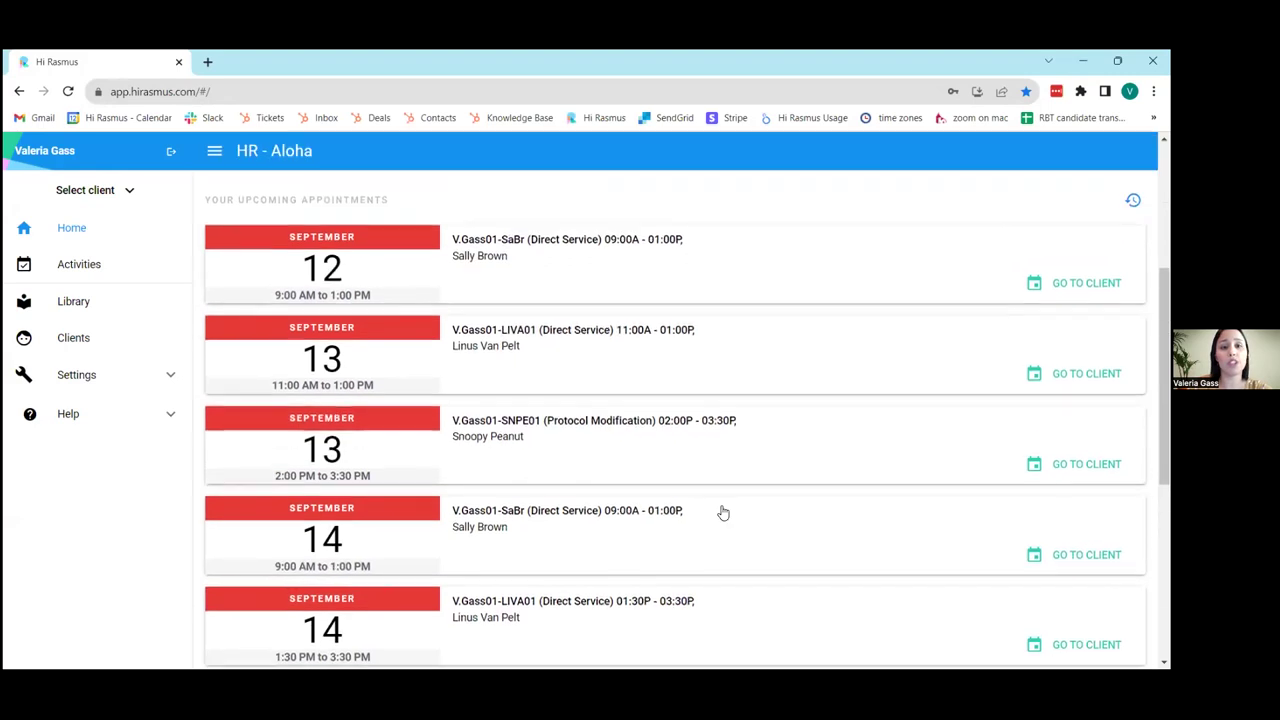
{"action": "scroll", "coordinate": [838, 395], "scroll_direction": "up", "scroll_amount": 2}
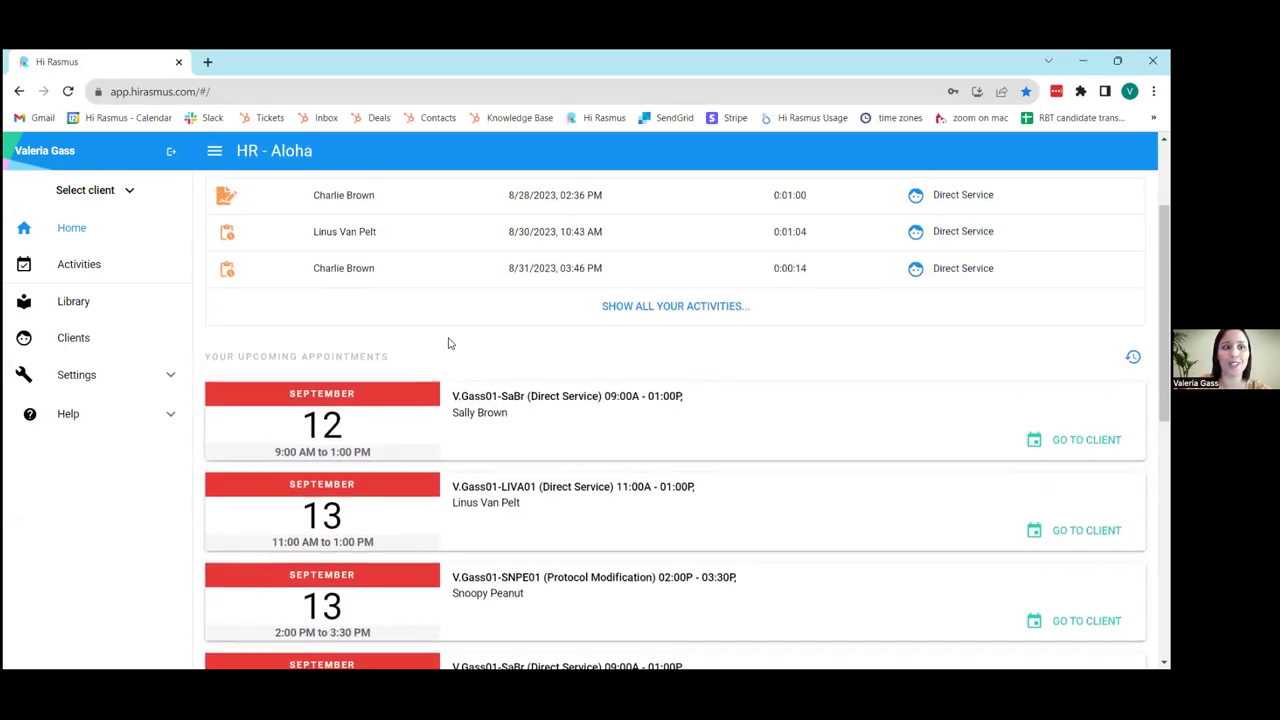
- Link the first client in the client list to the matching AlohaABA client record and save the client profile
{"action": "left_click", "coordinate": [87, 343]}
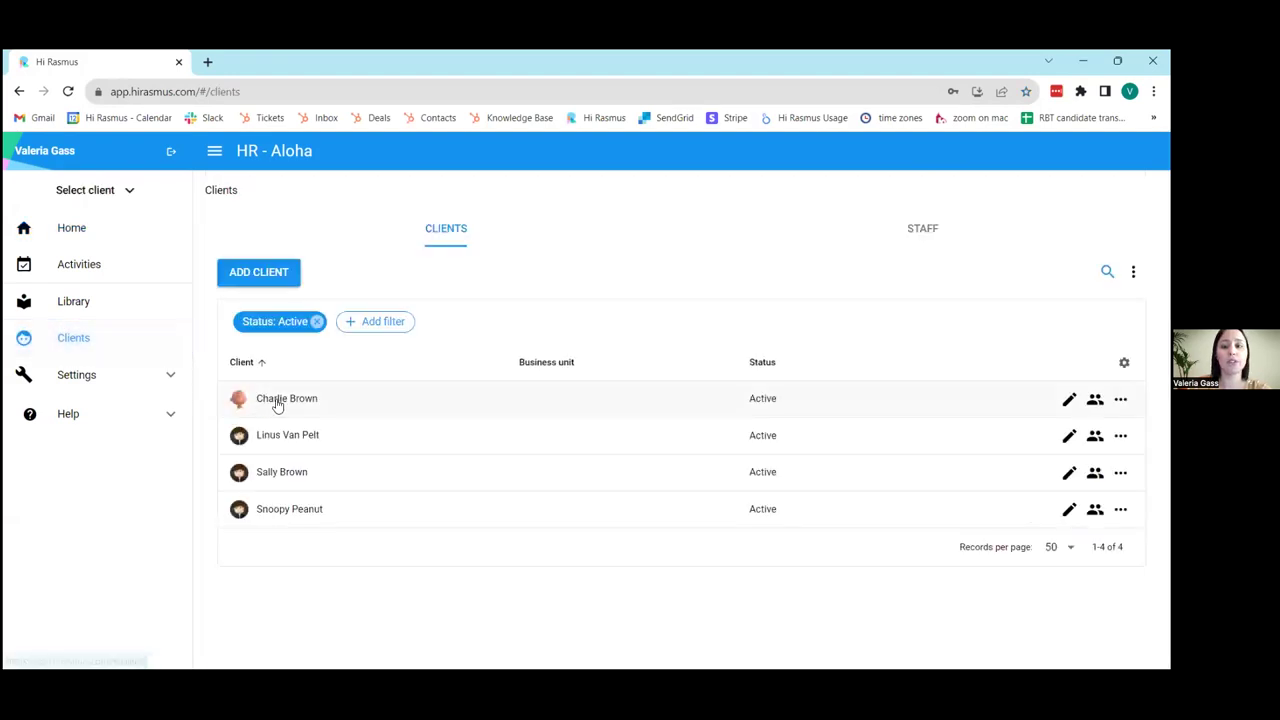
{"action": "left_click", "coordinate": [324, 398]}
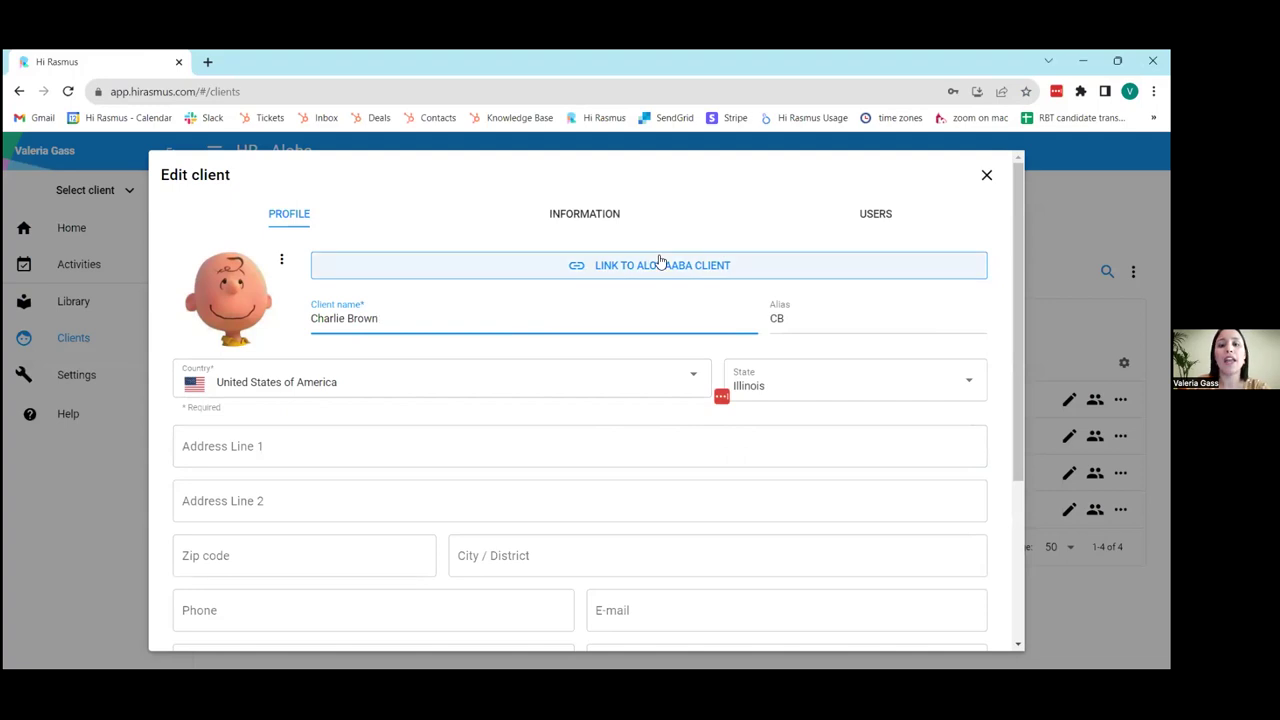
{"action": "left_click", "coordinate": [697, 270]}
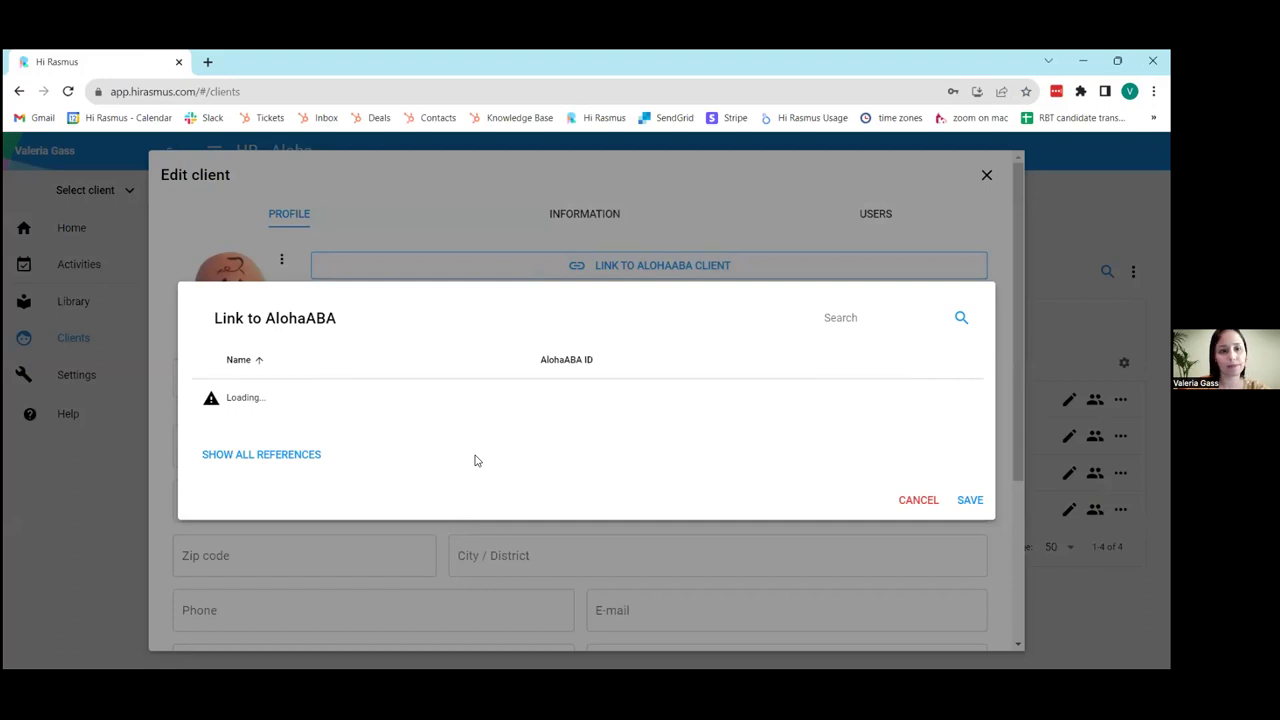
{"action": "left_click", "coordinate": [218, 379]}
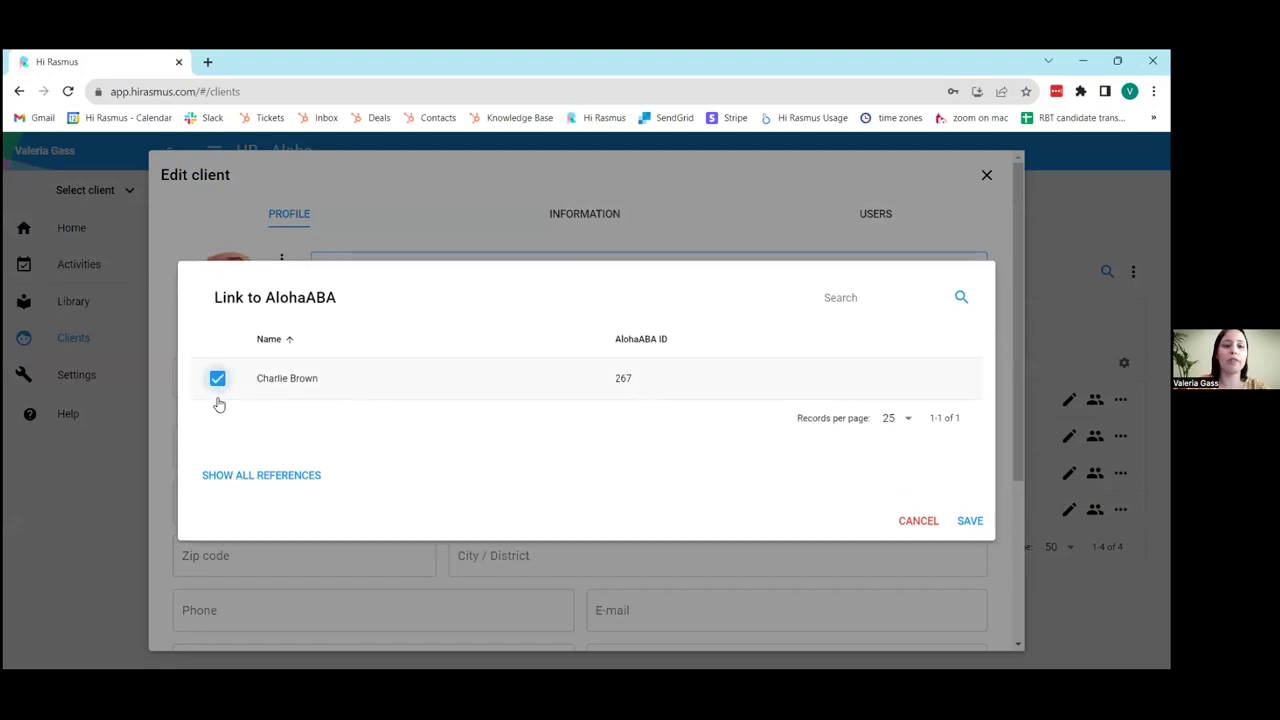
{"action": "left_click", "coordinate": [970, 521]}
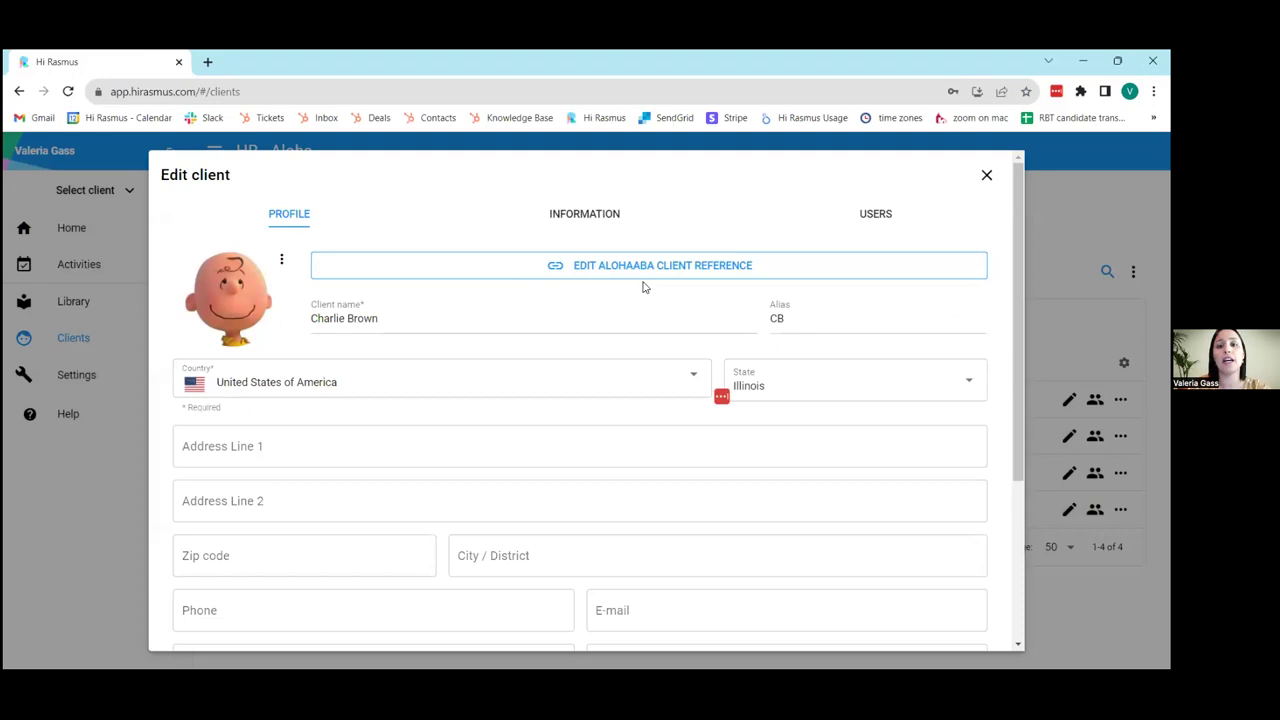
{"action": "scroll", "coordinate": [789, 402], "scroll_direction": "down", "scroll_amount": 5}
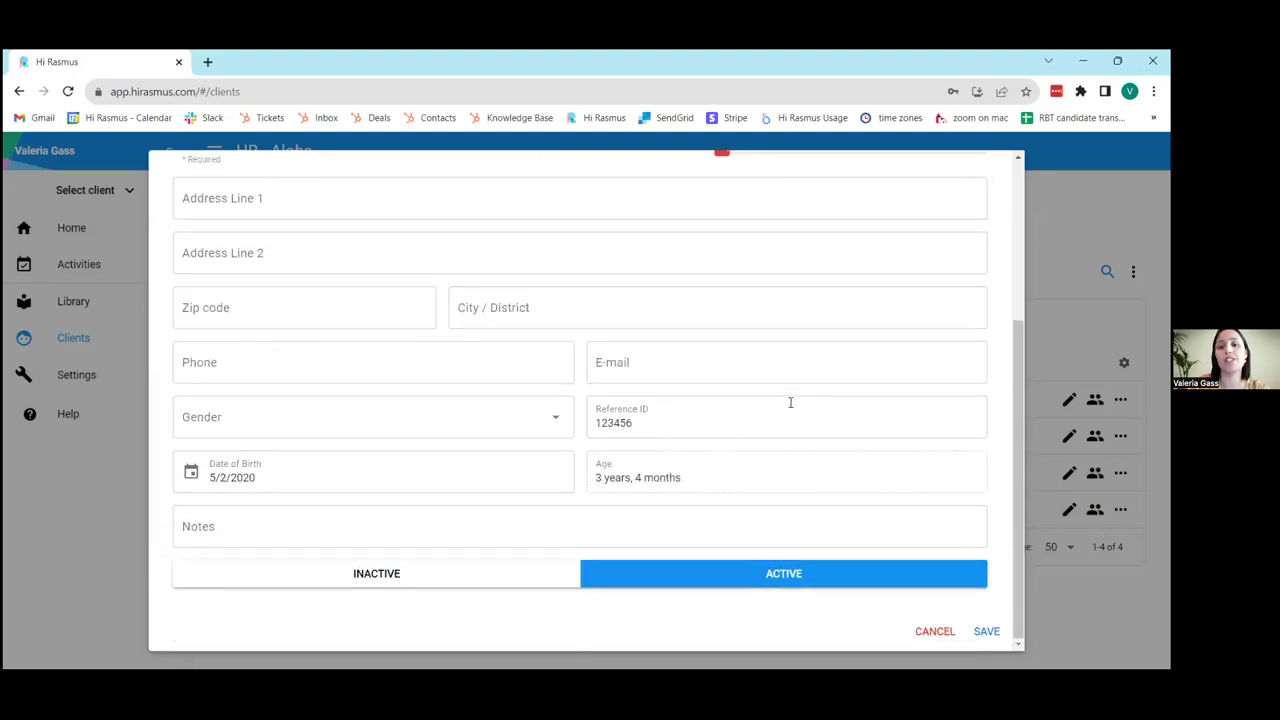
{"action": "left_click", "coordinate": [986, 632]}
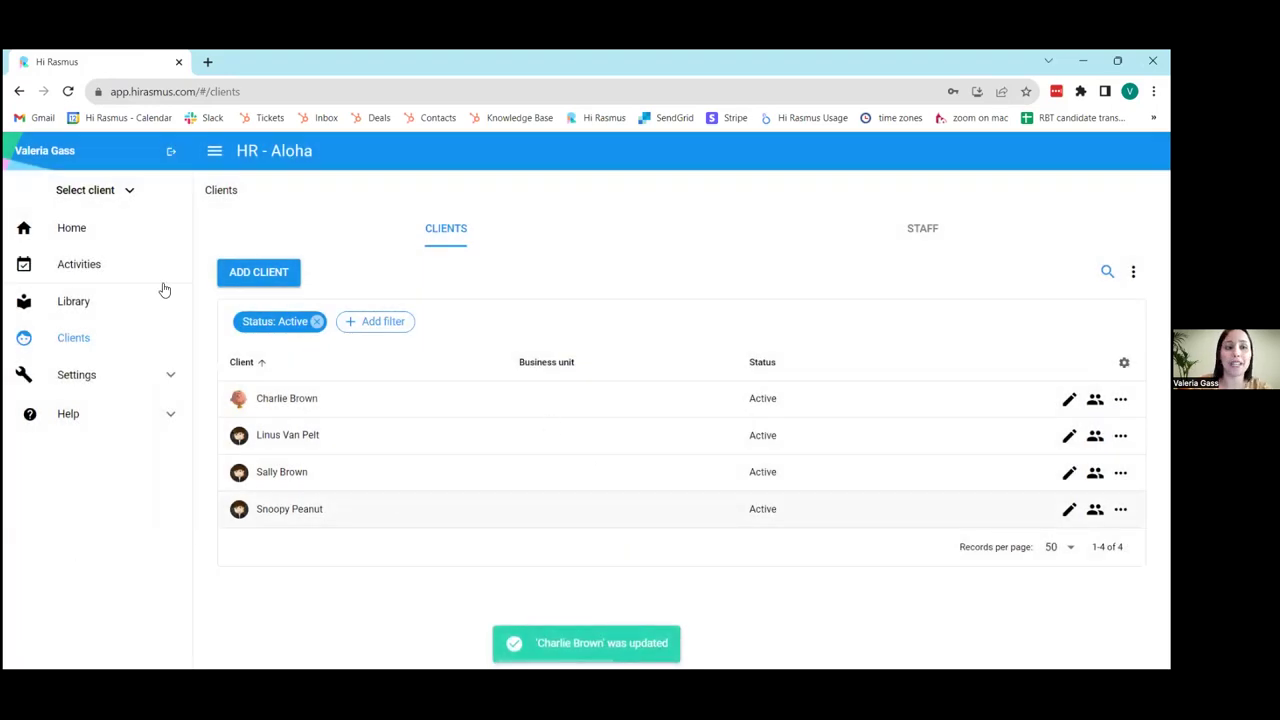
- Switch to the newly linked client and start the session for the September 12 Direct Service appointment, 1:00 PM to 3:00 PM
{"action": "left_click", "coordinate": [127, 197]}
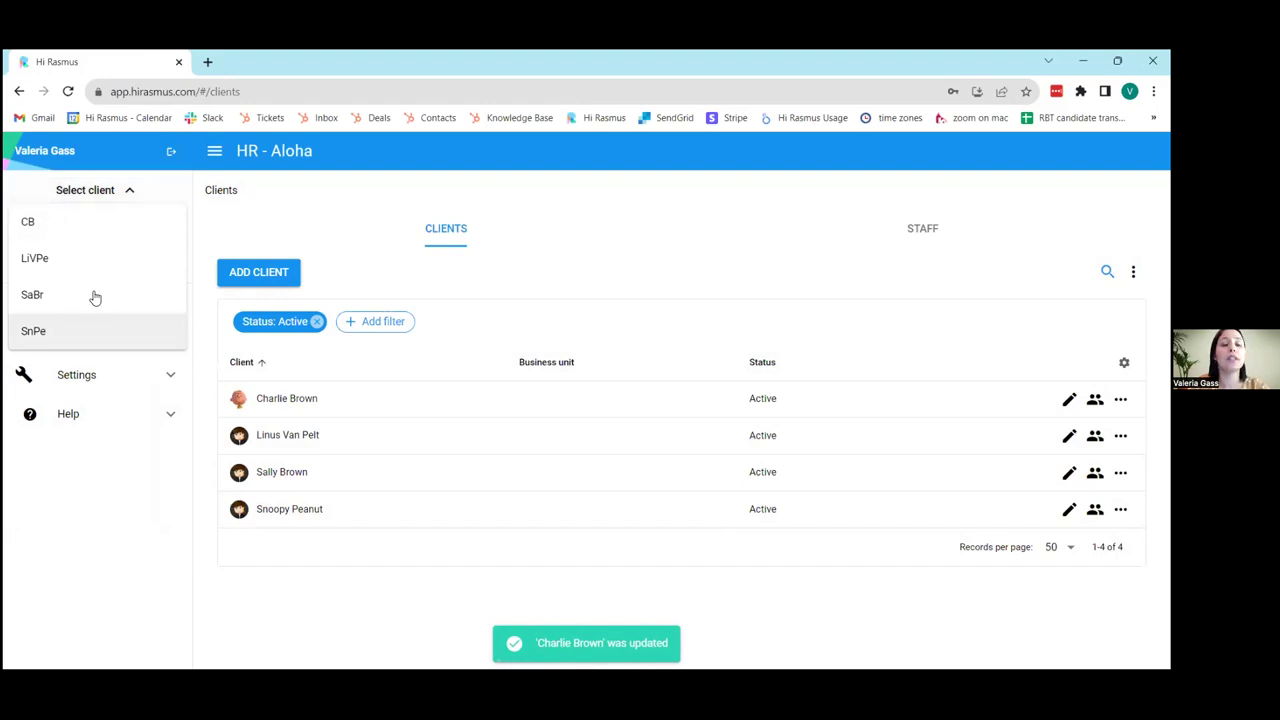
{"action": "left_click", "coordinate": [35, 231]}
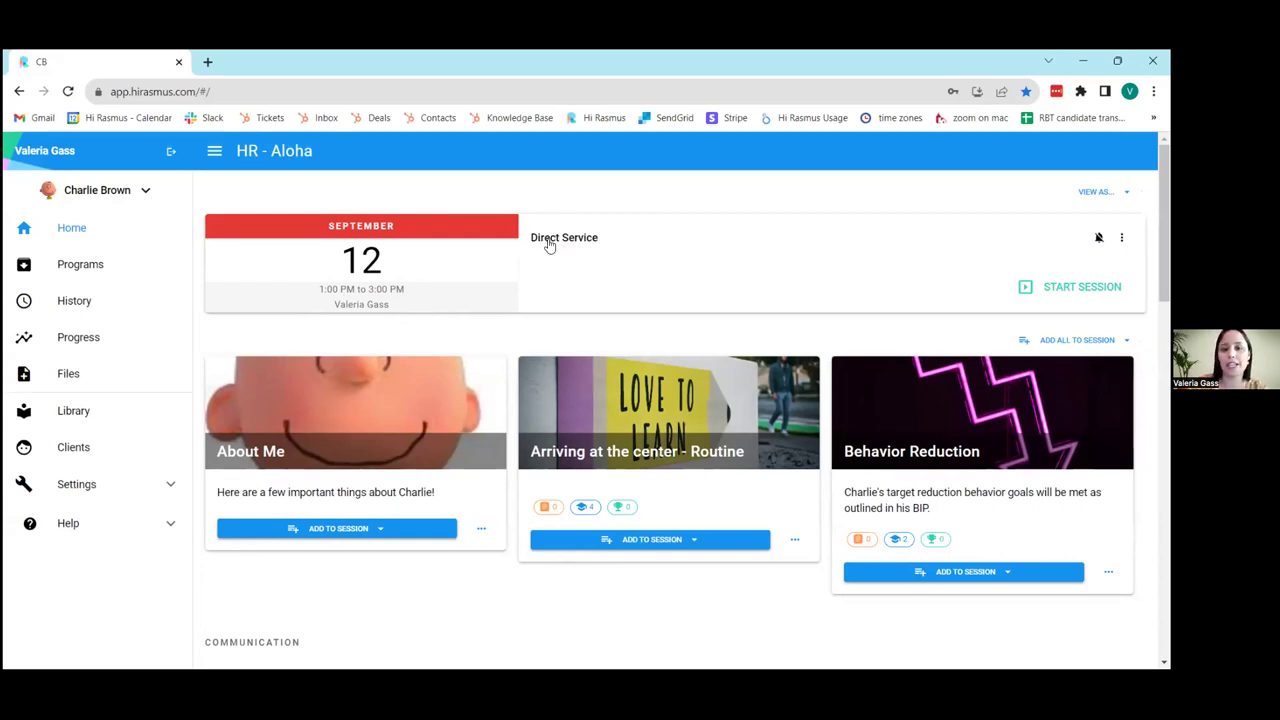
{"action": "scroll", "coordinate": [686, 477], "scroll_direction": "down", "scroll_amount": 6}
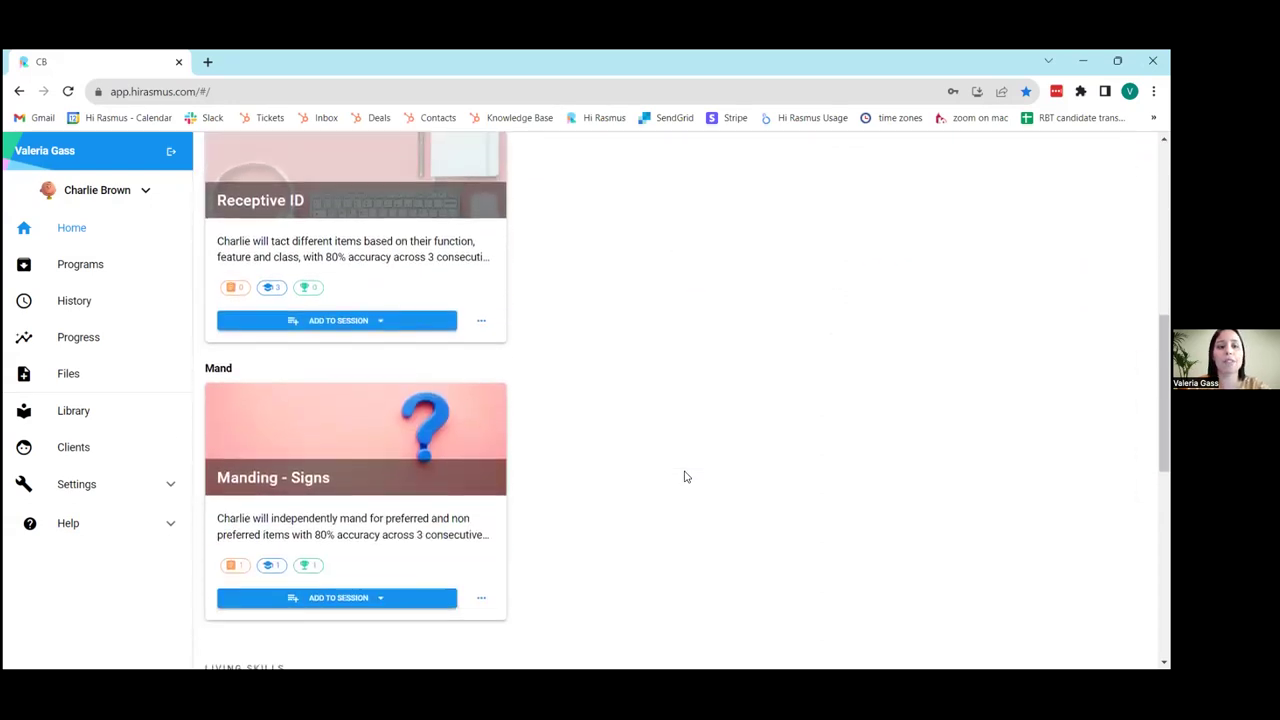
{"action": "scroll", "coordinate": [686, 477], "scroll_direction": "down", "scroll_amount": 4}
{"action": "scroll", "coordinate": [686, 477], "scroll_direction": "up", "scroll_amount": 7}
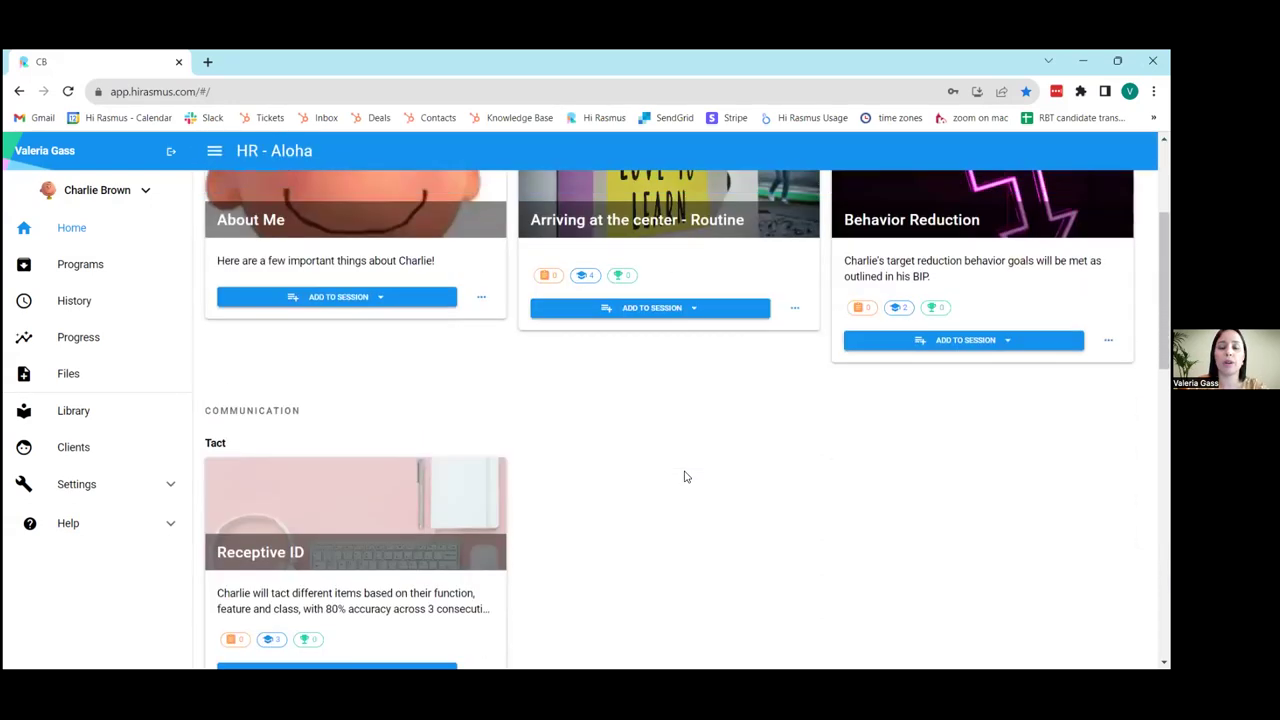
{"action": "scroll", "coordinate": [686, 477], "scroll_direction": "up", "scroll_amount": 3}
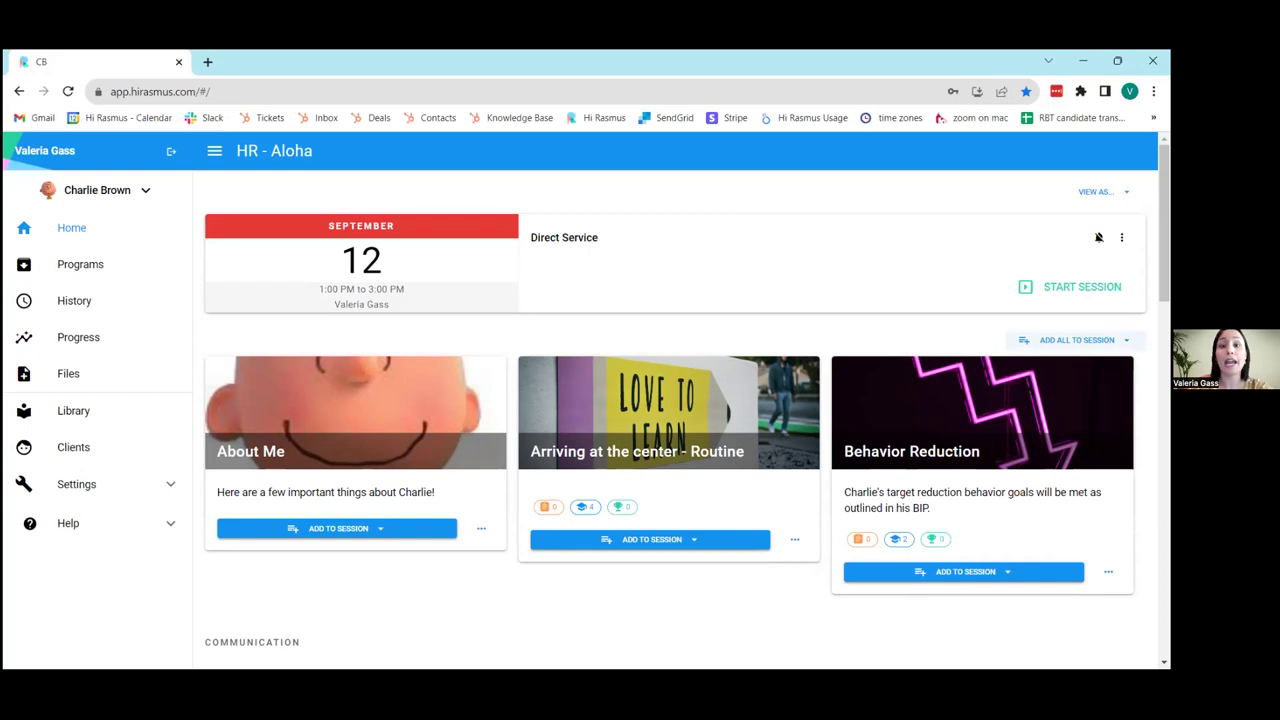
{"action": "left_click", "coordinate": [1075, 287]}
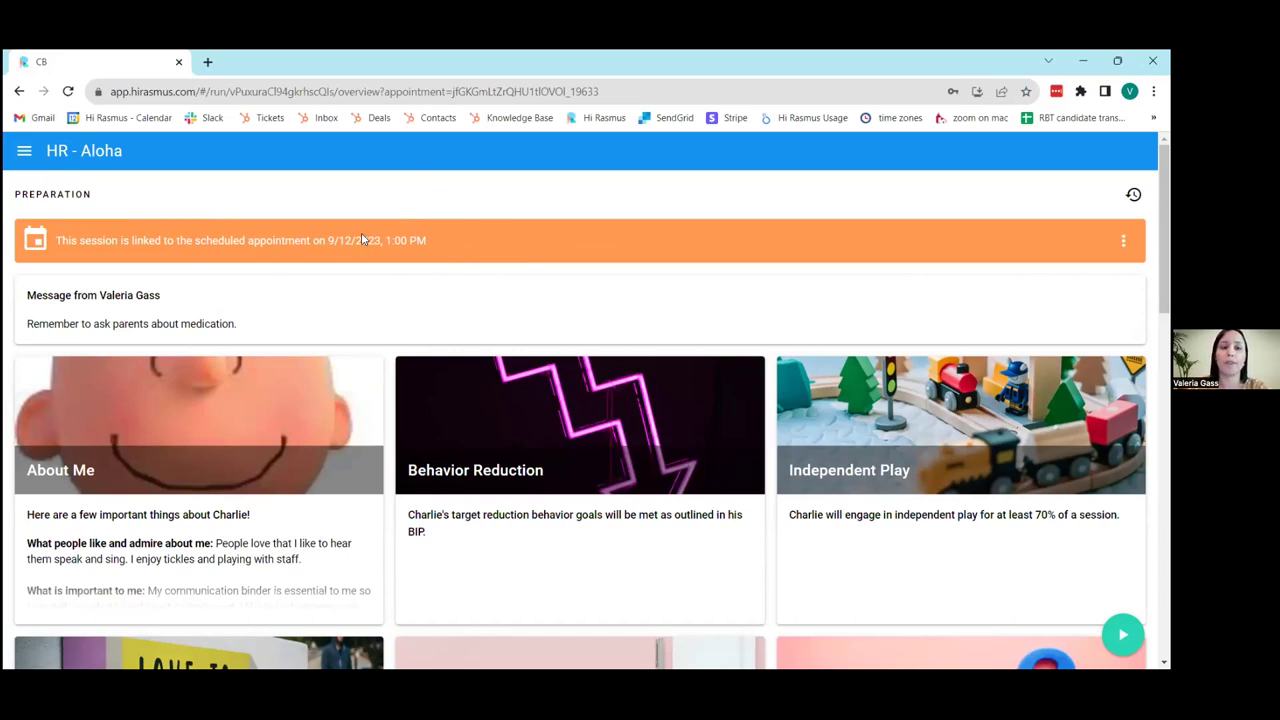
- Read the About Me instructions on the session preparation page, view the attached schedule.jpg, and close both
{"action": "scroll", "coordinate": [552, 243], "scroll_direction": "down", "scroll_amount": 1}
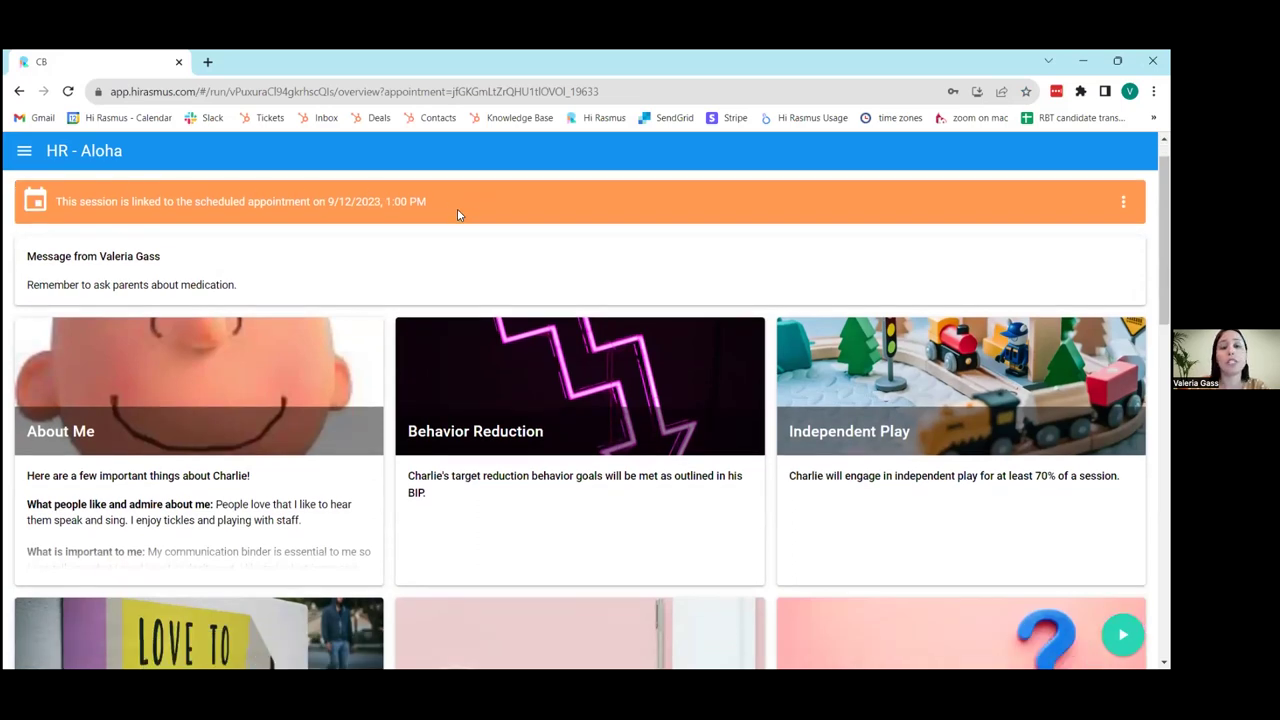
{"action": "scroll", "coordinate": [313, 268], "scroll_direction": "down", "scroll_amount": 1}
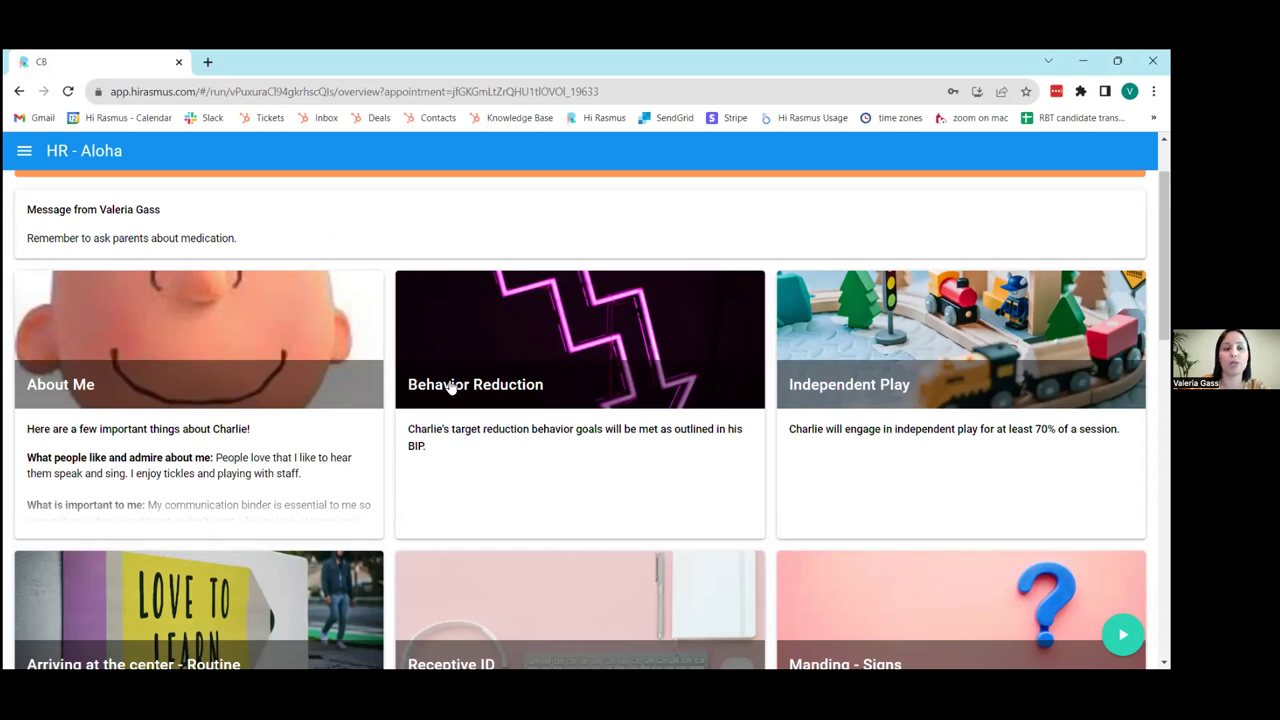
{"action": "scroll", "coordinate": [477, 389], "scroll_direction": "down", "scroll_amount": 1}
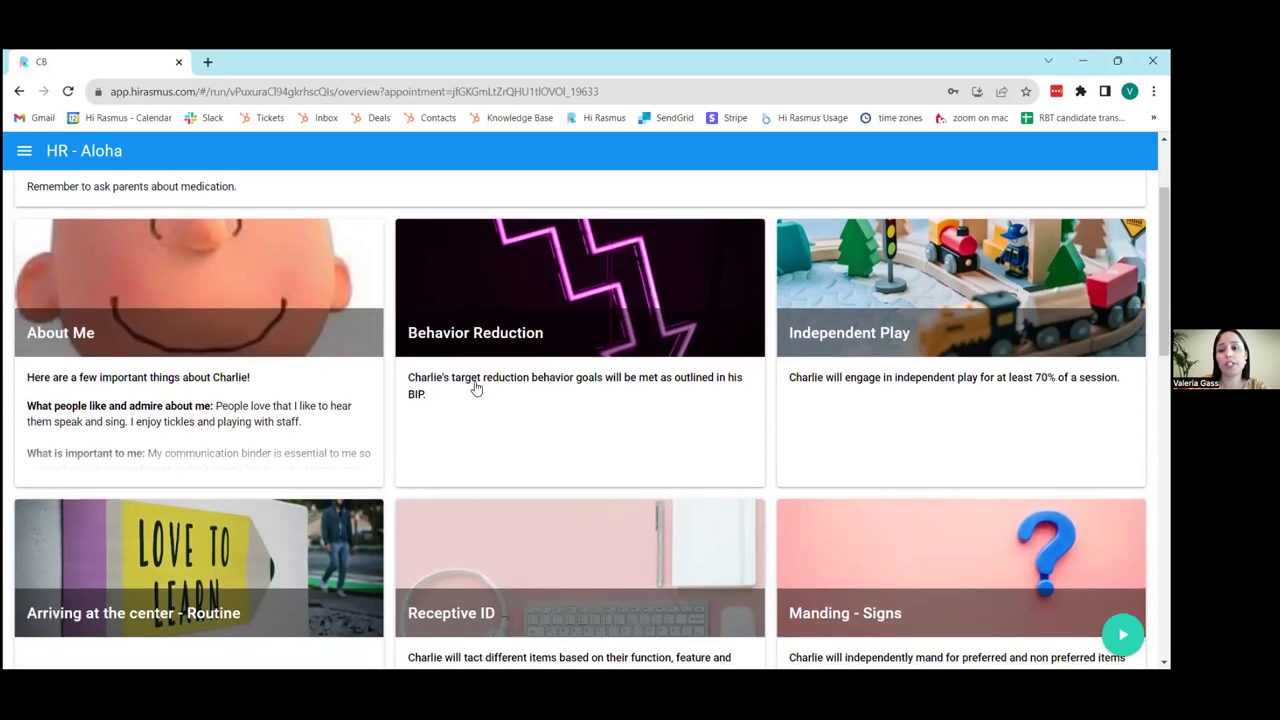
{"action": "left_click", "coordinate": [162, 290]}
{"action": "scroll", "coordinate": [485, 417], "scroll_direction": "down", "scroll_amount": 1}
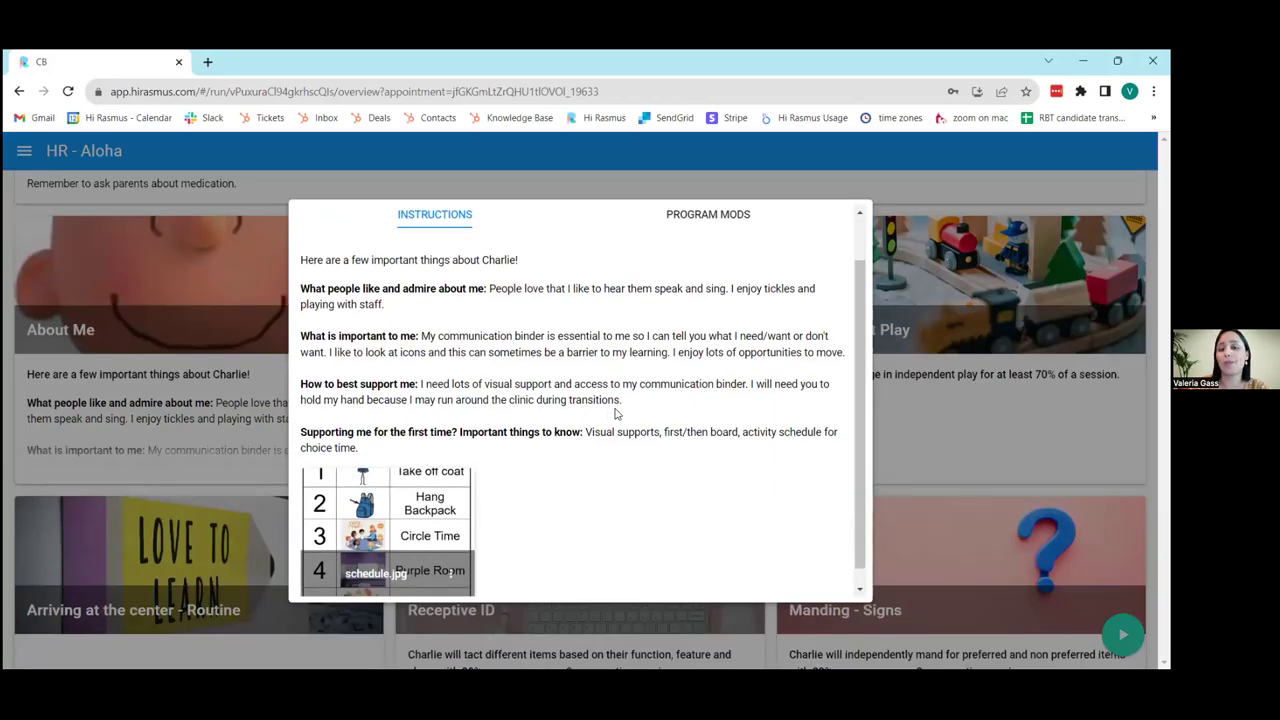
{"action": "scroll", "coordinate": [617, 413], "scroll_direction": "down", "scroll_amount": 1}
{"action": "left_click", "coordinate": [418, 466]}
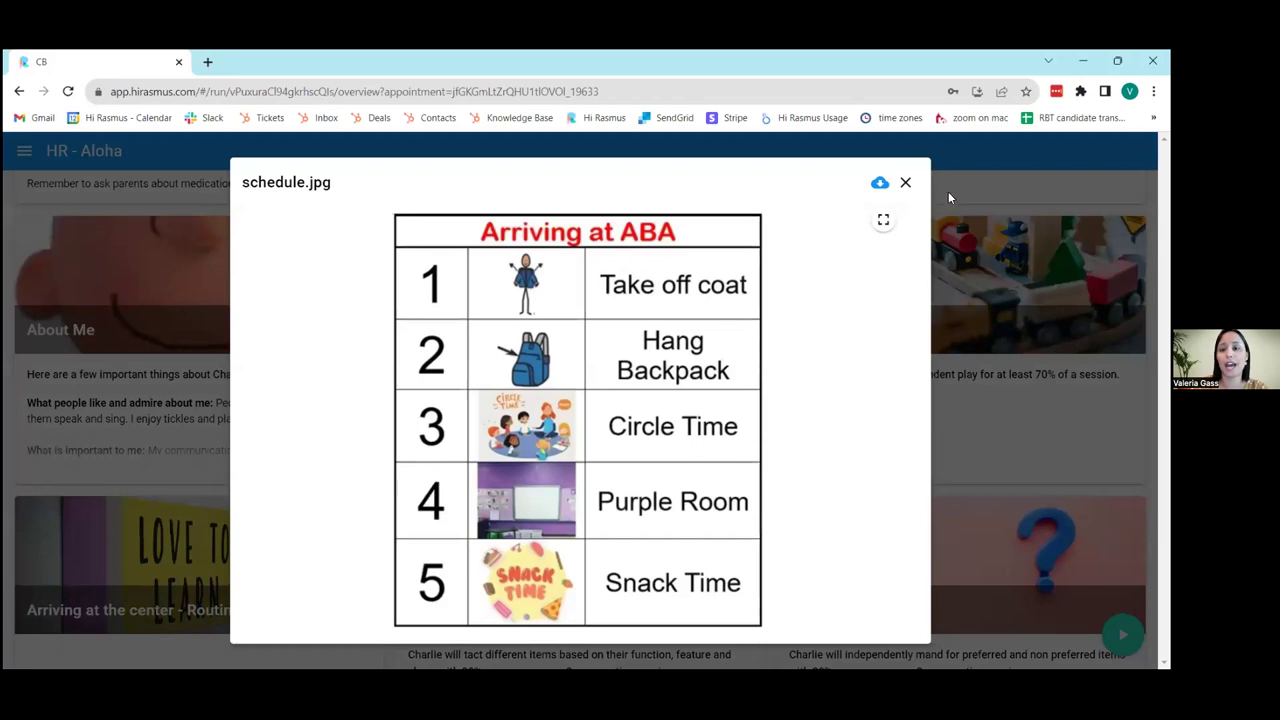
{"action": "left_click", "coordinate": [905, 182]}
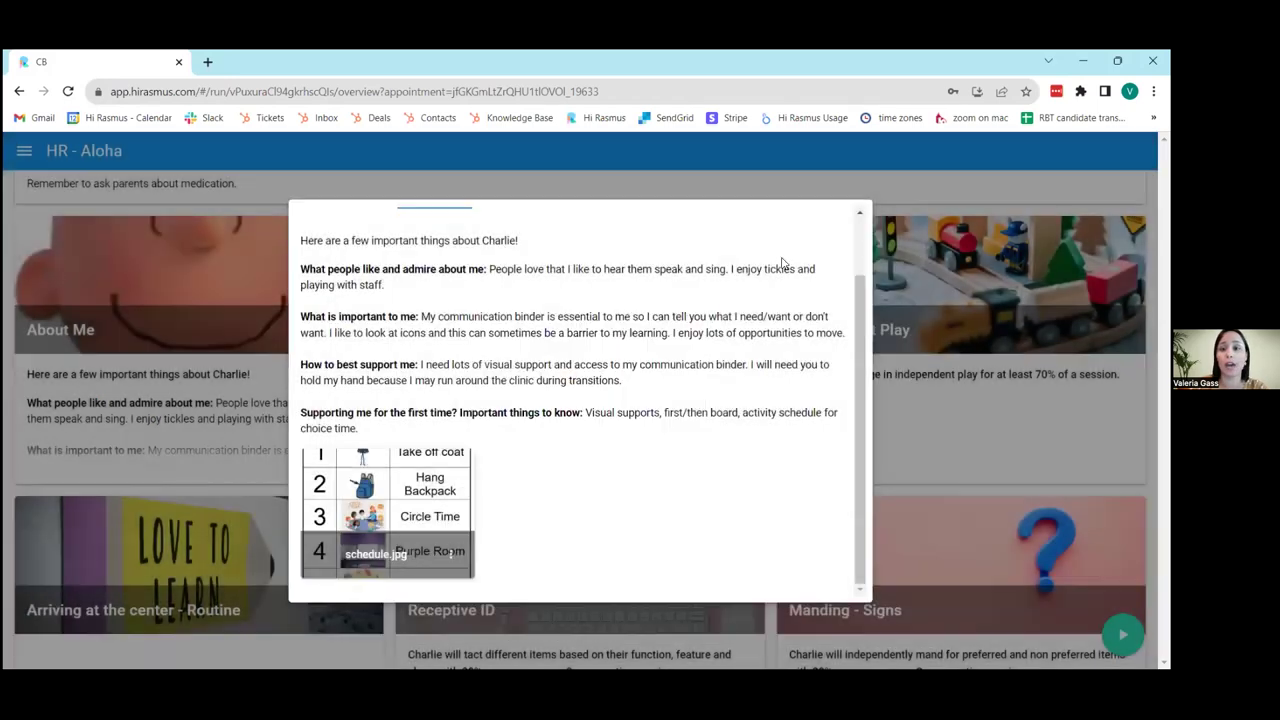
{"action": "scroll", "coordinate": [780, 263], "scroll_direction": "up", "scroll_amount": 3}
{"action": "left_click", "coordinate": [835, 224]}
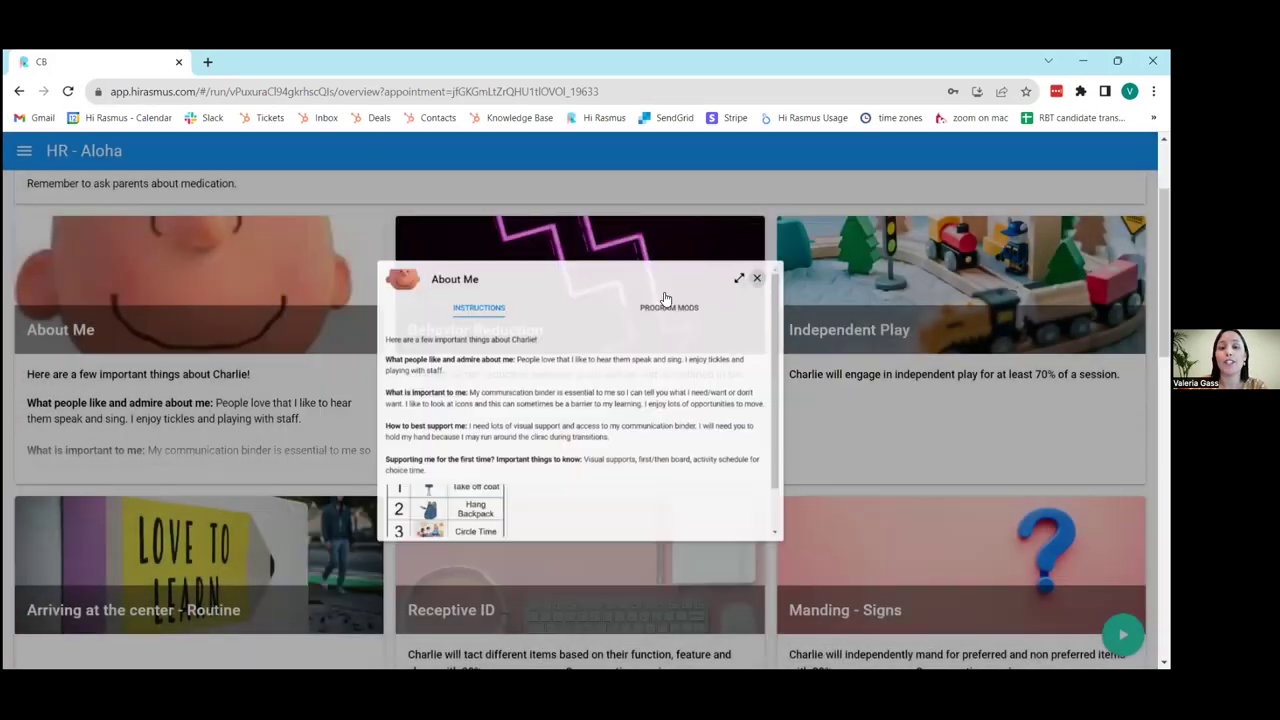
- Open the Receptive ID program, play a few seconds of its instruction video, and read the written instructions
{"action": "scroll", "coordinate": [757, 406], "scroll_direction": "down", "scroll_amount": 2}
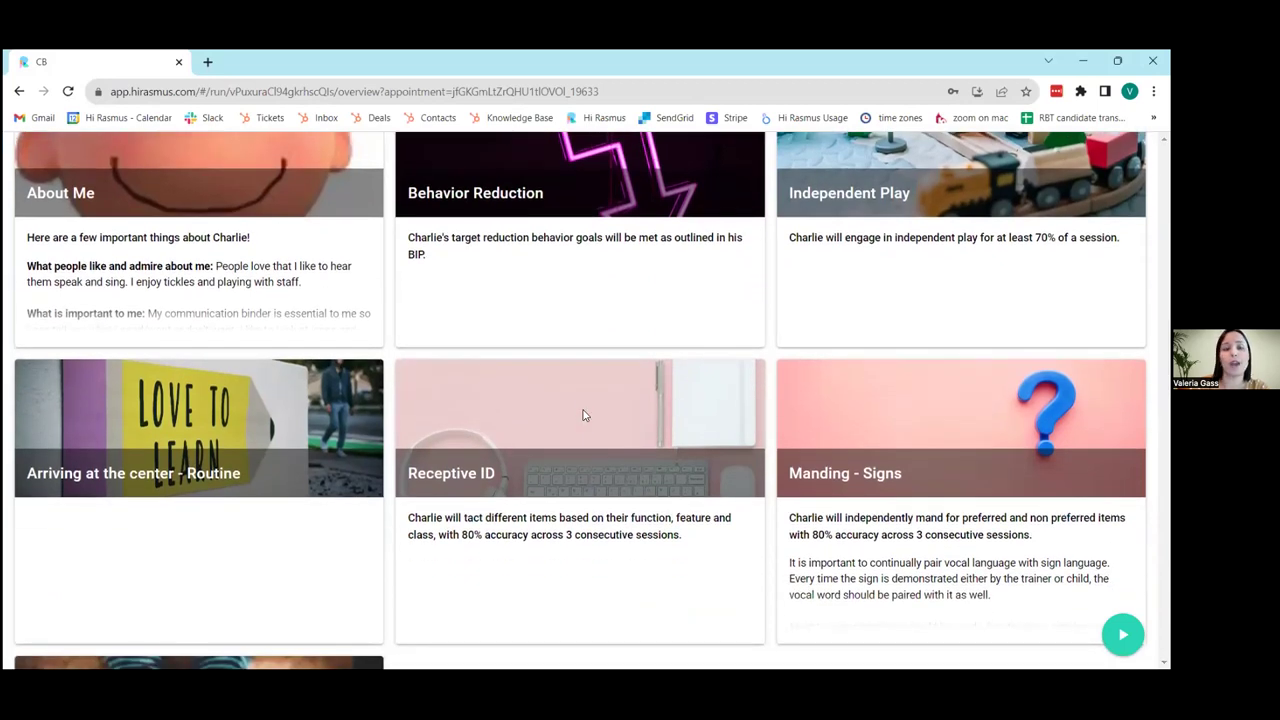
{"action": "left_click", "coordinate": [585, 416]}
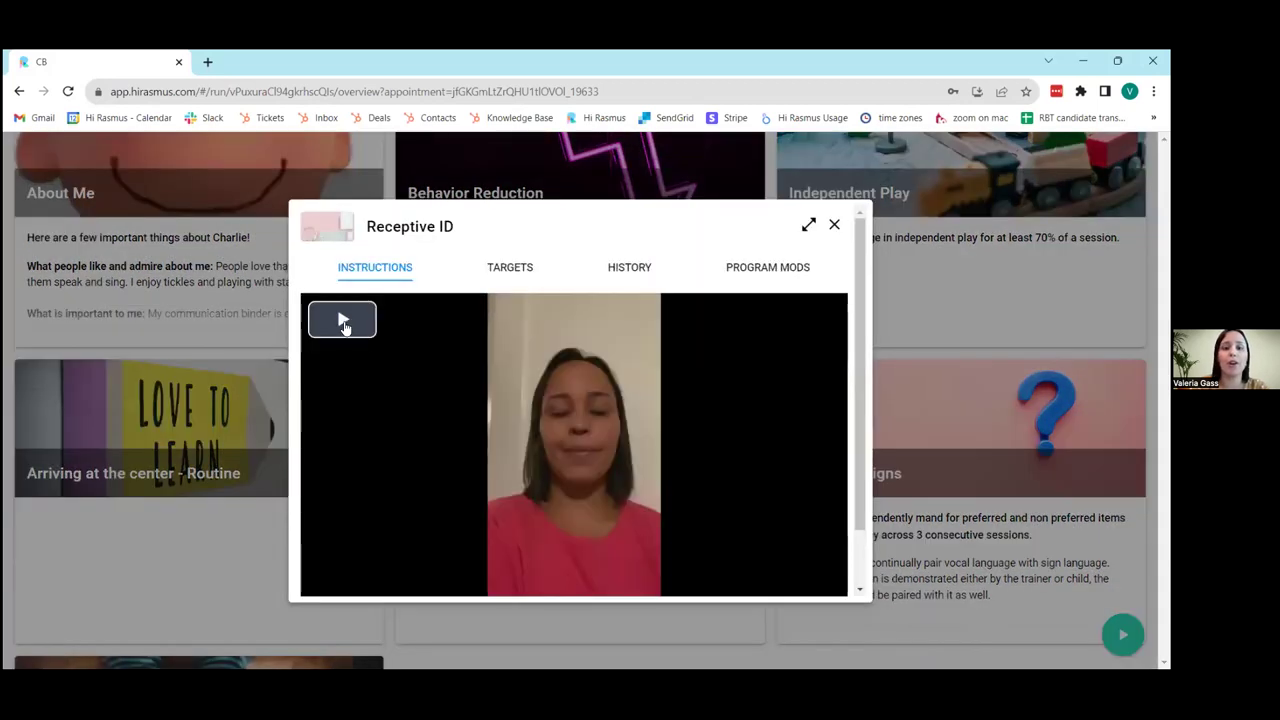
{"action": "left_click", "coordinate": [342, 316]}
{"action": "left_click", "coordinate": [318, 584]}
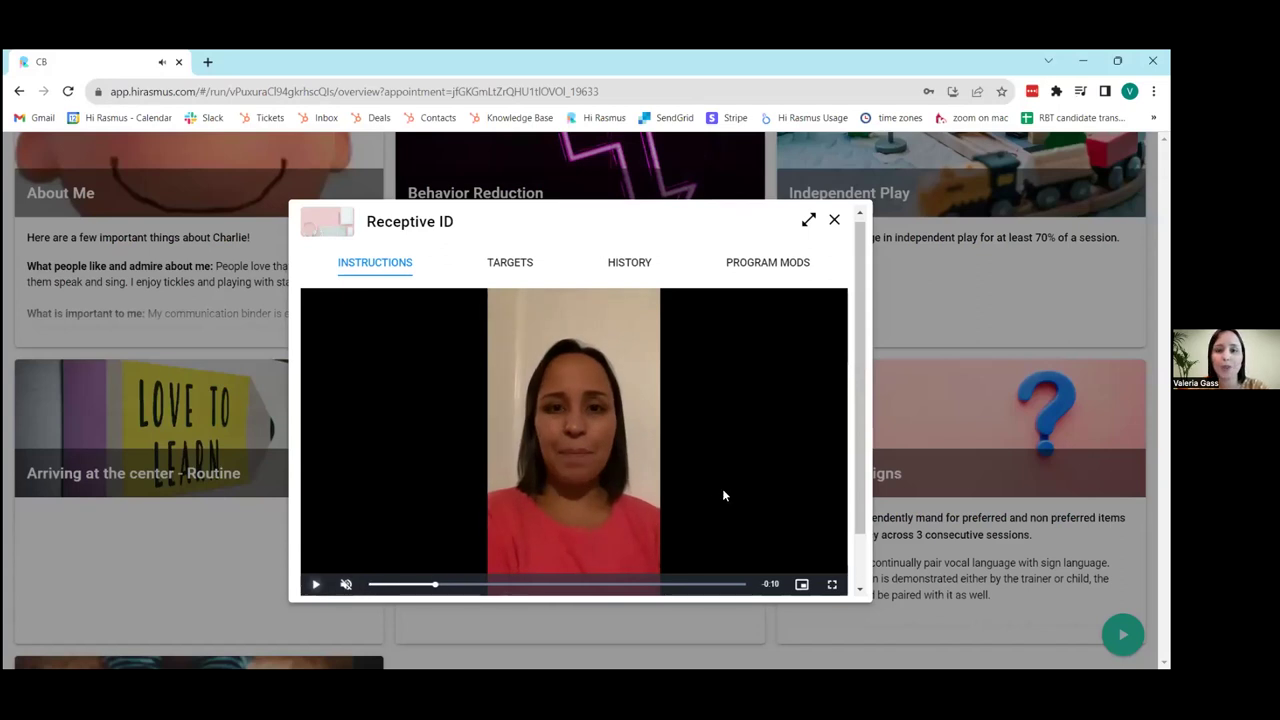
{"action": "scroll", "coordinate": [724, 494], "scroll_direction": "down", "scroll_amount": 1}
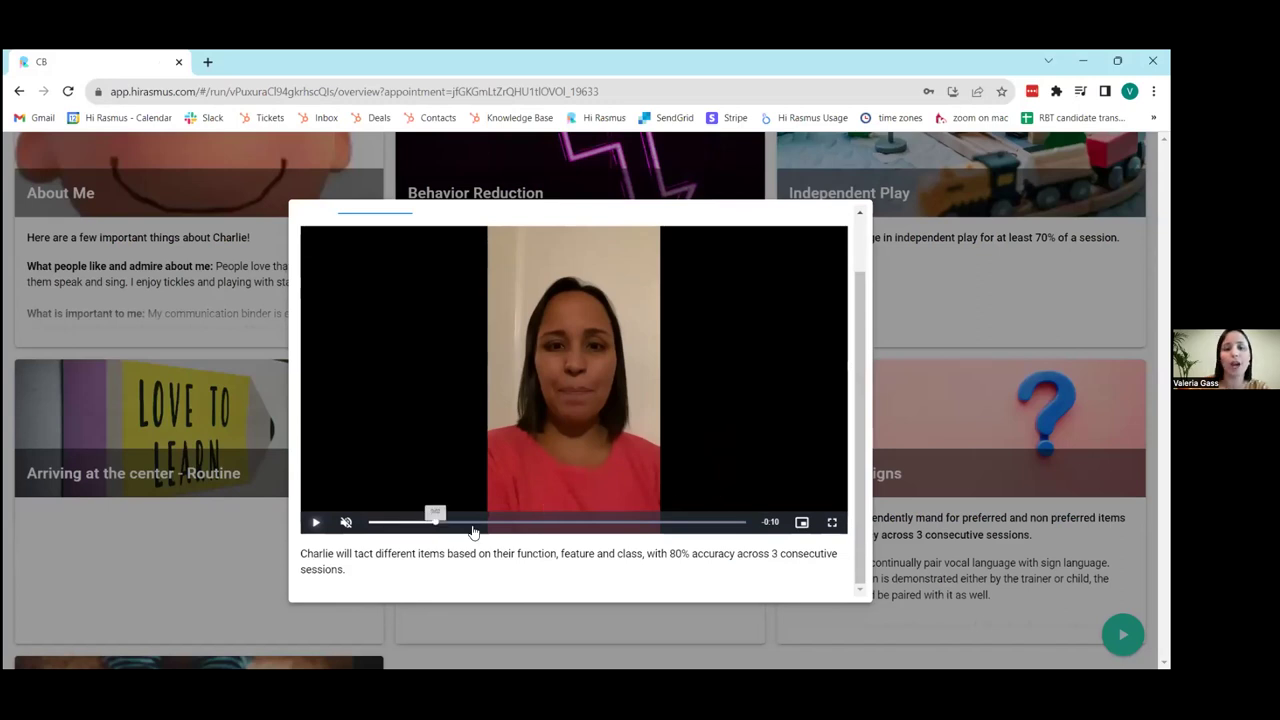
{"action": "scroll", "coordinate": [709, 375], "scroll_direction": "up", "scroll_amount": 1}
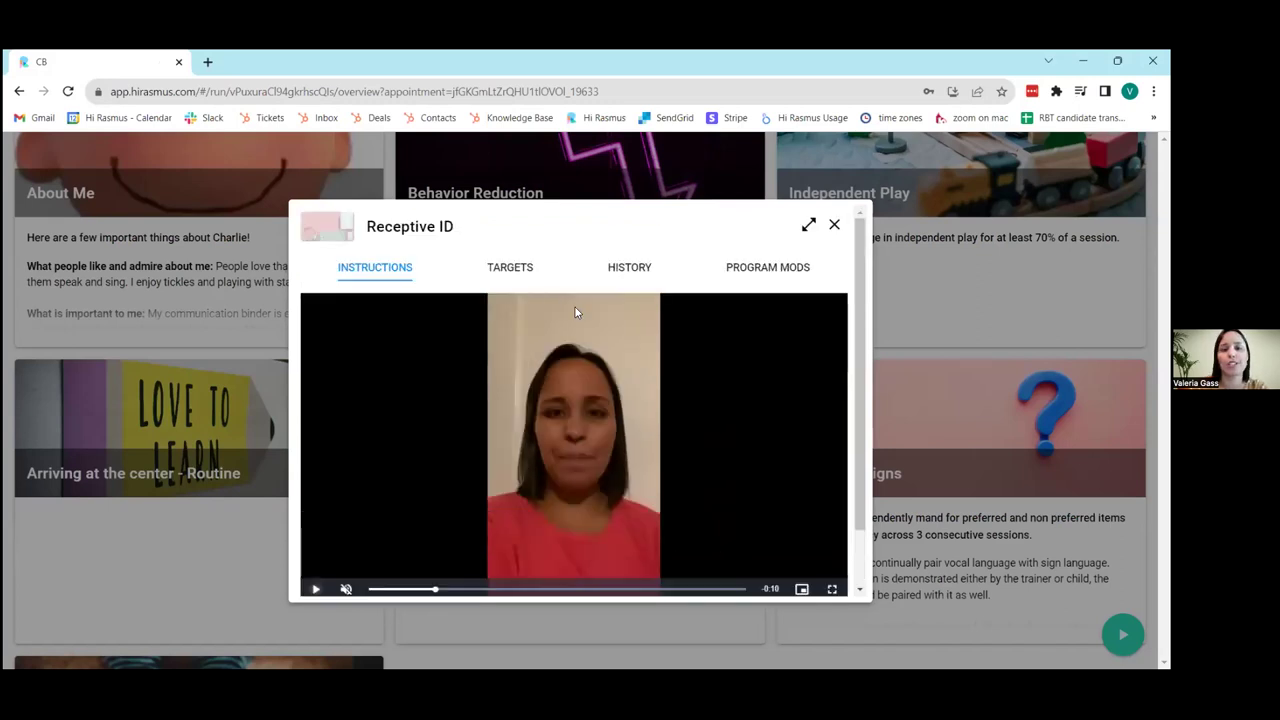
- Review the Receptive ID targets and session history, showing the history scores as percentages
{"action": "left_click", "coordinate": [505, 271]}
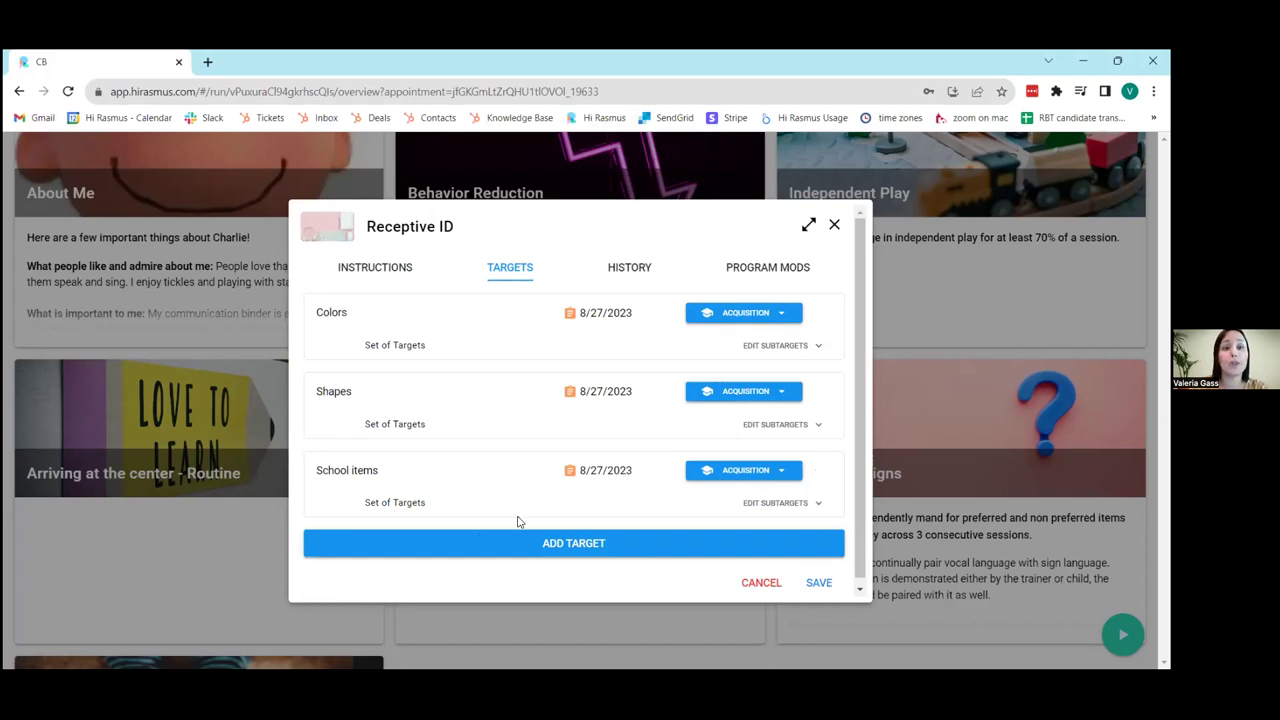
{"action": "left_click", "coordinate": [630, 275]}
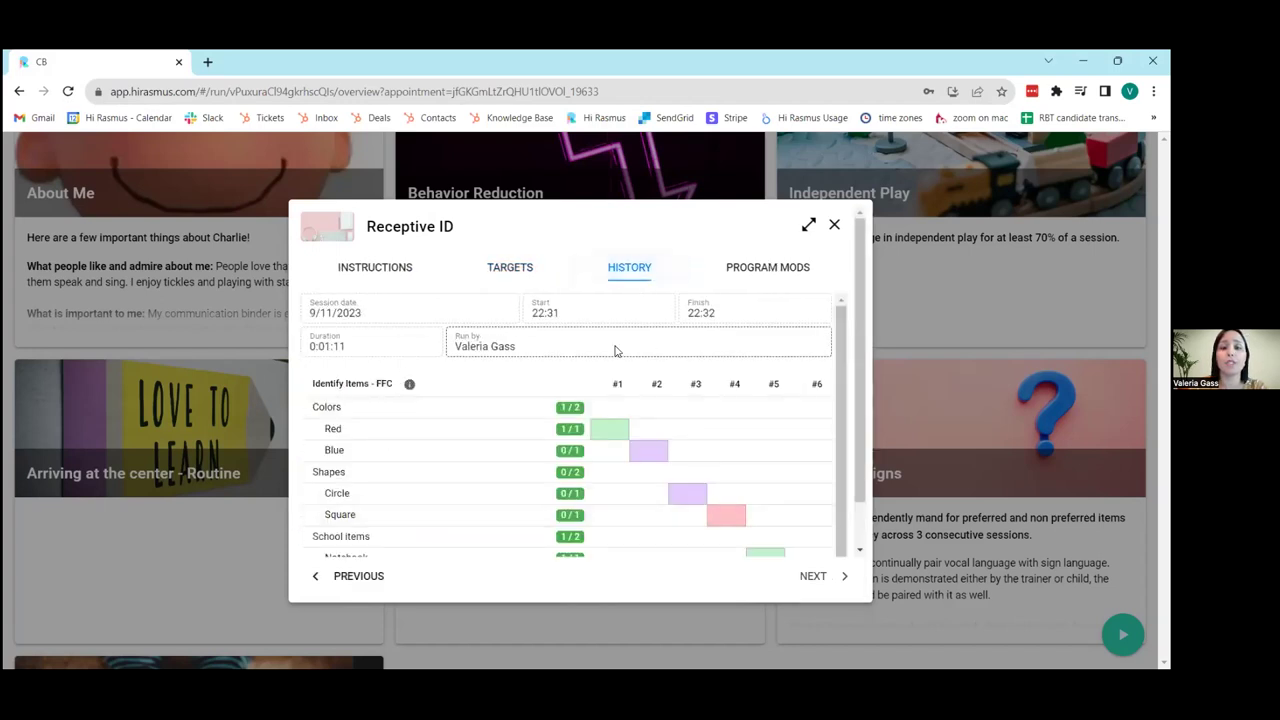
{"action": "scroll", "coordinate": [670, 379], "scroll_direction": "down", "scroll_amount": 1}
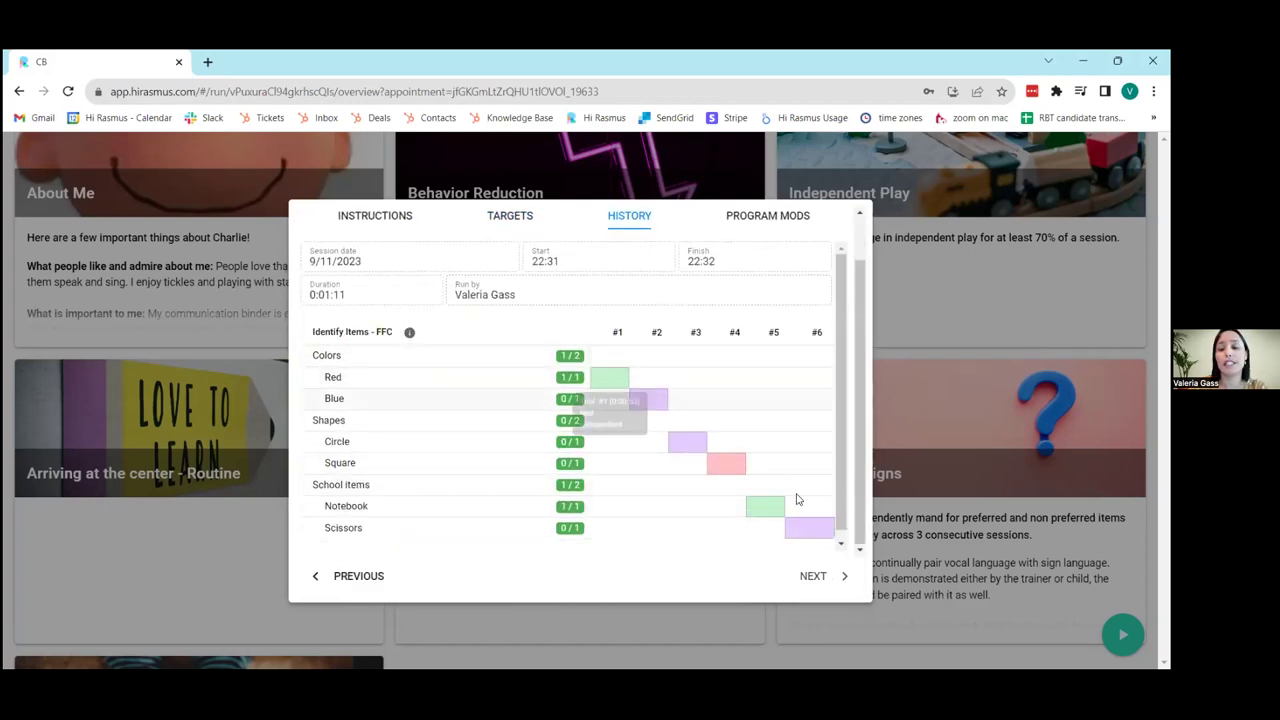
{"action": "left_click", "coordinate": [569, 357]}
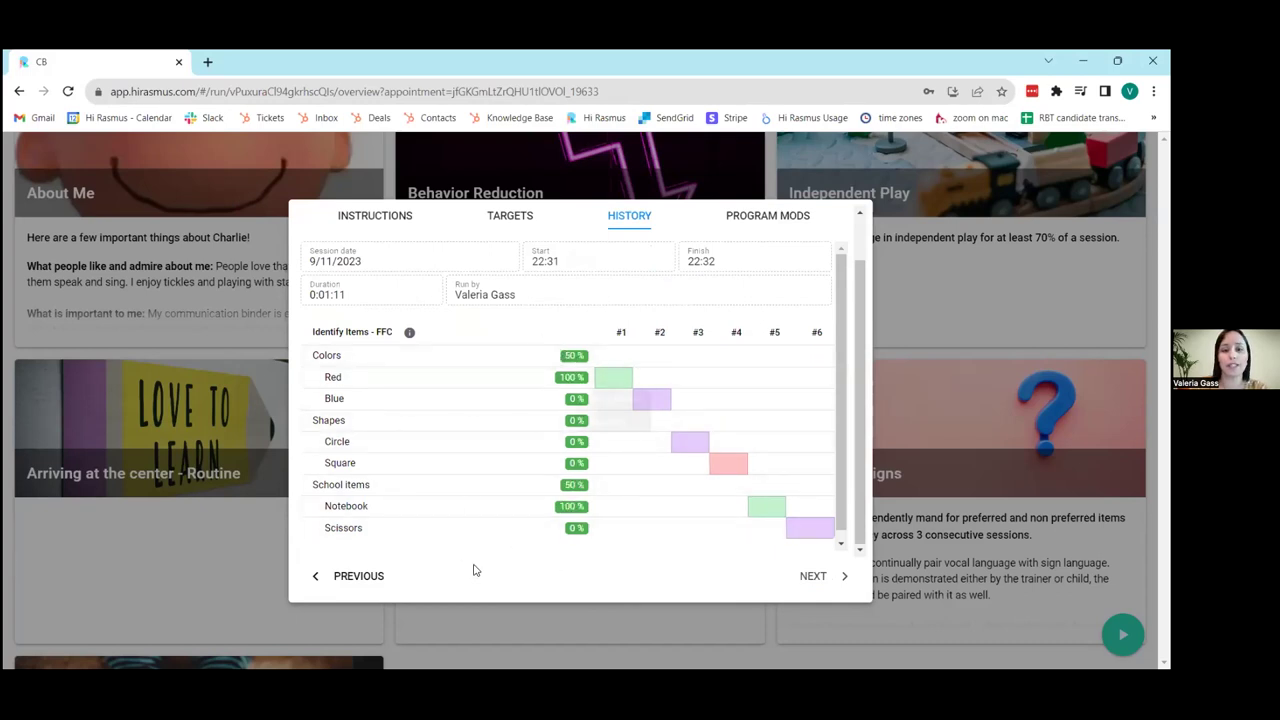
{"action": "scroll", "coordinate": [717, 420], "scroll_direction": "up", "scroll_amount": 1}
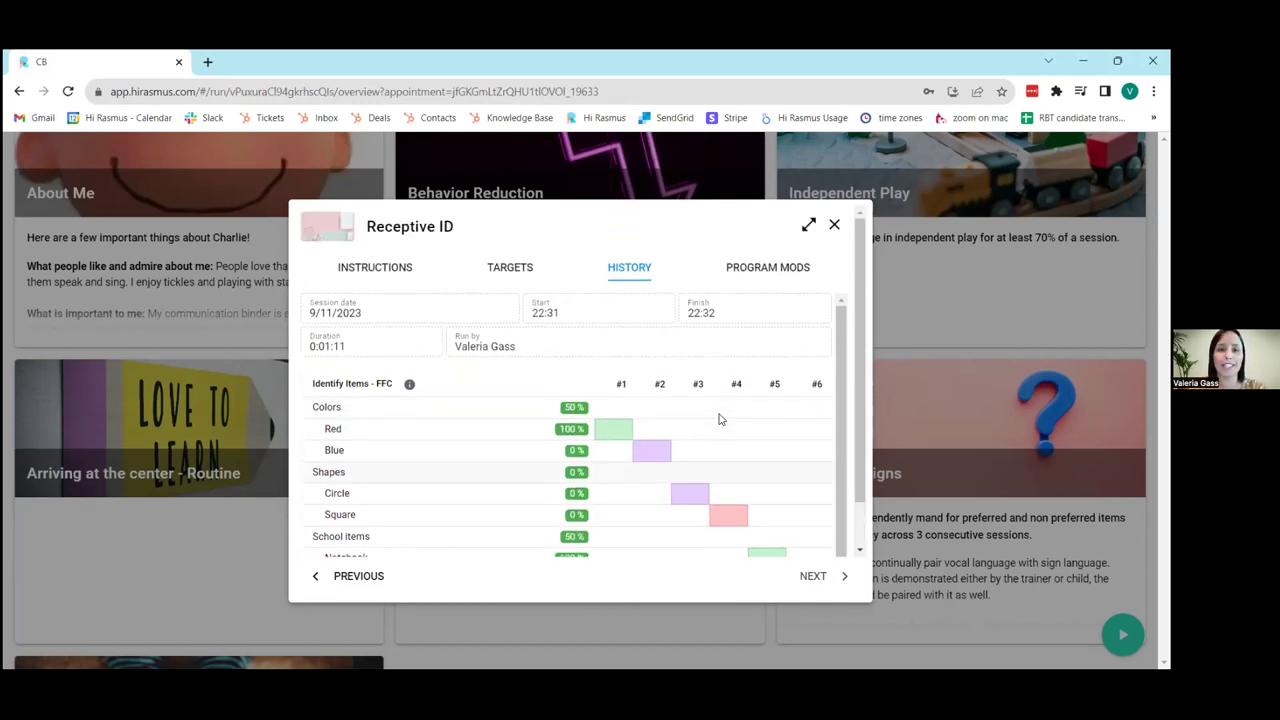
- Review the modifications logged for Receptive ID and the latest program modifications on the preparation page, and start the session
{"action": "left_click", "coordinate": [785, 267]}
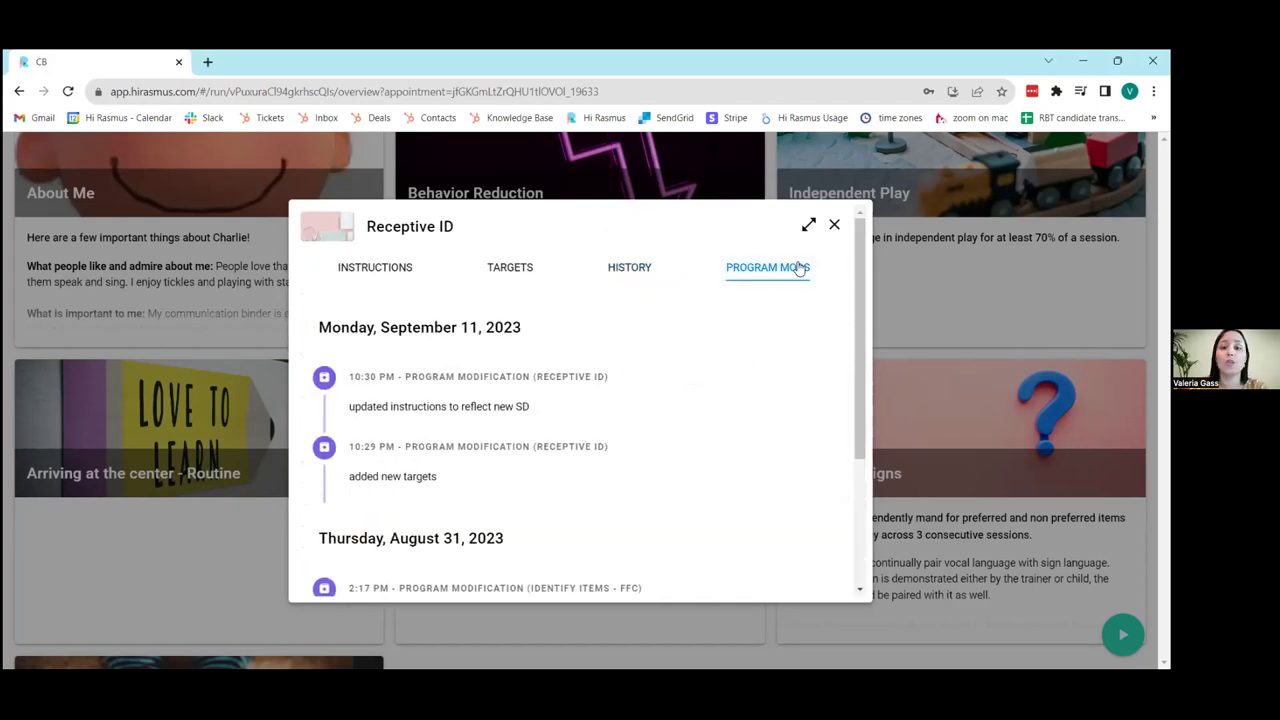
{"action": "left_click", "coordinate": [835, 225]}
{"action": "scroll", "coordinate": [849, 349], "scroll_direction": "down", "scroll_amount": 1}
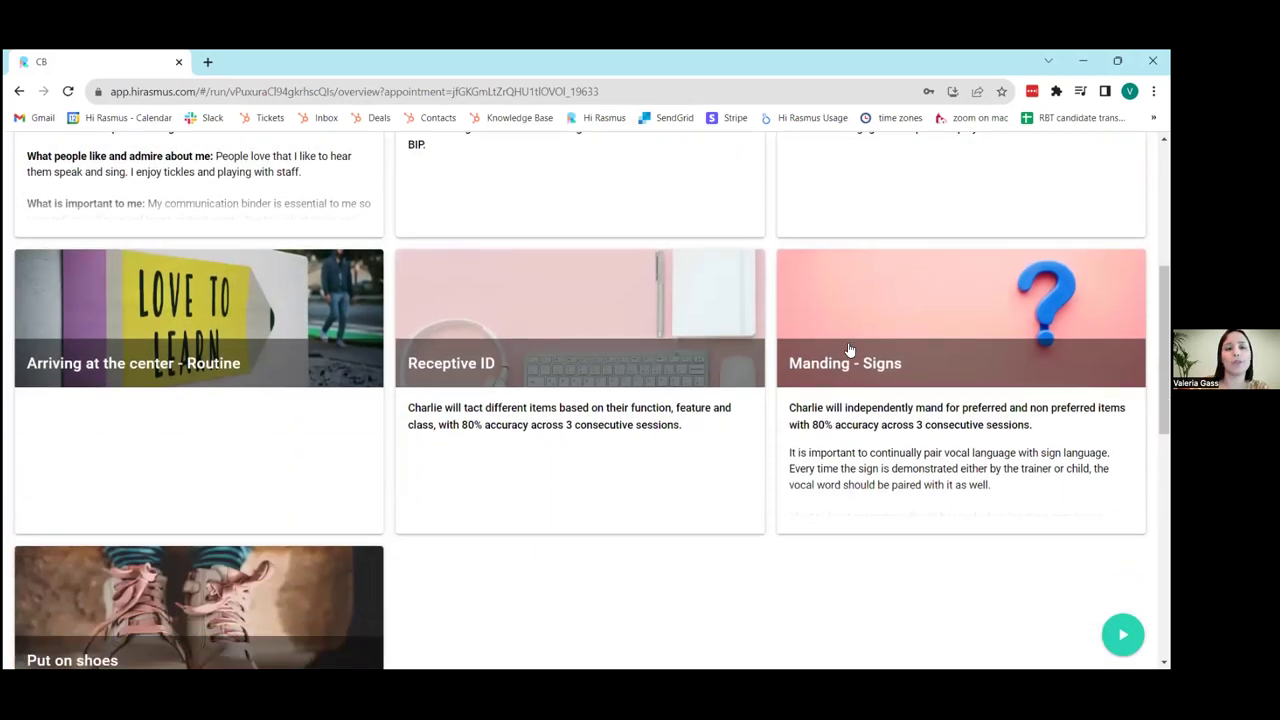
{"action": "scroll", "coordinate": [849, 349], "scroll_direction": "down", "scroll_amount": 3}
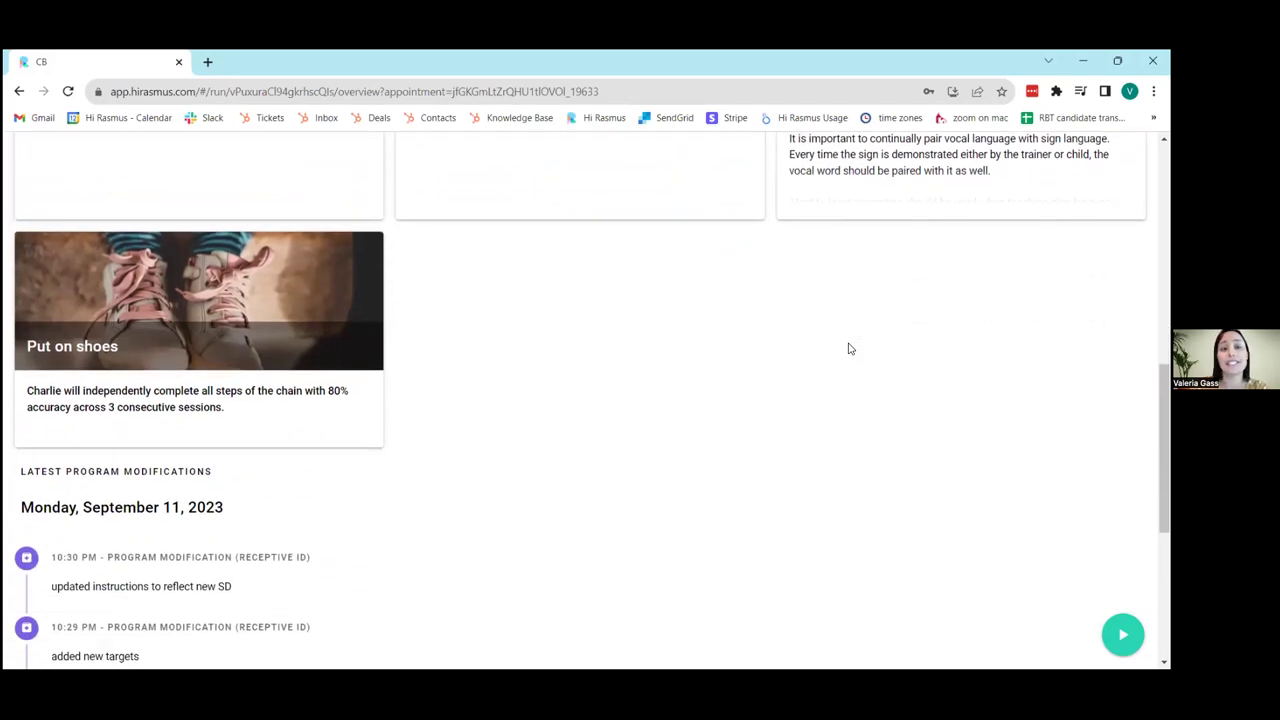
{"action": "scroll", "coordinate": [849, 349], "scroll_direction": "down", "scroll_amount": 3}
{"action": "scroll", "coordinate": [849, 349], "scroll_direction": "down", "scroll_amount": 1}
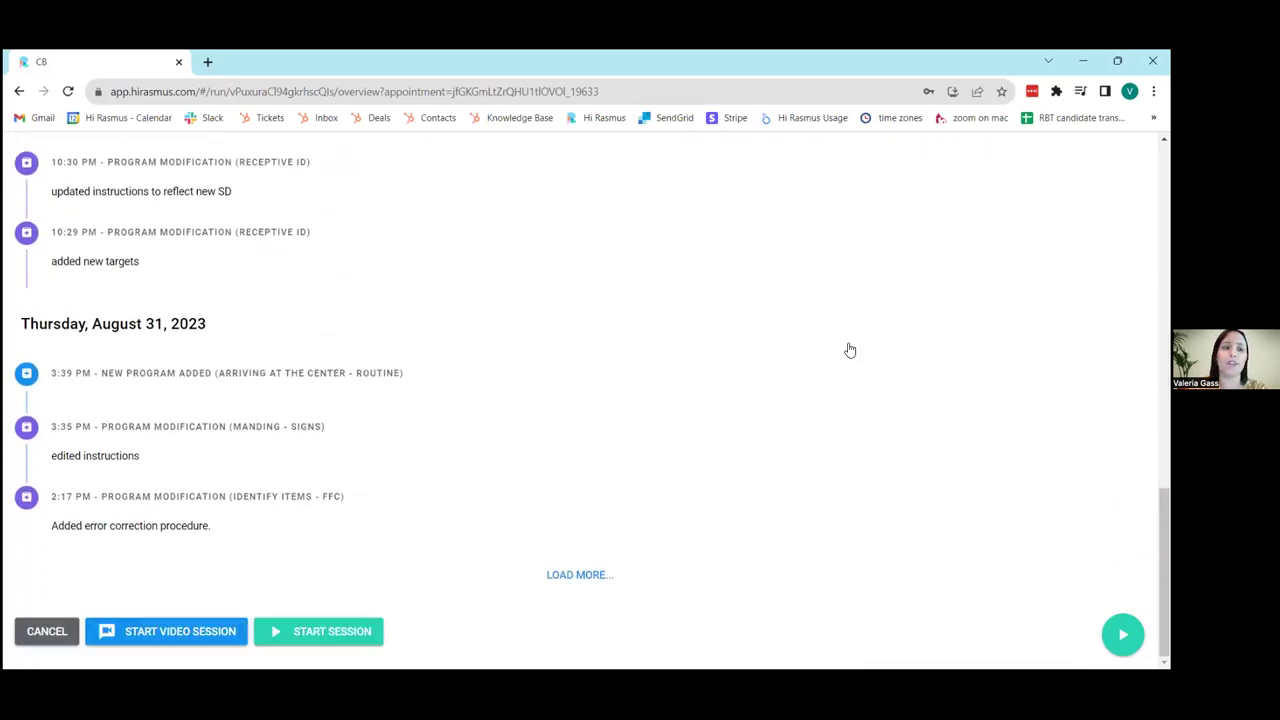
{"action": "left_click", "coordinate": [361, 631]}
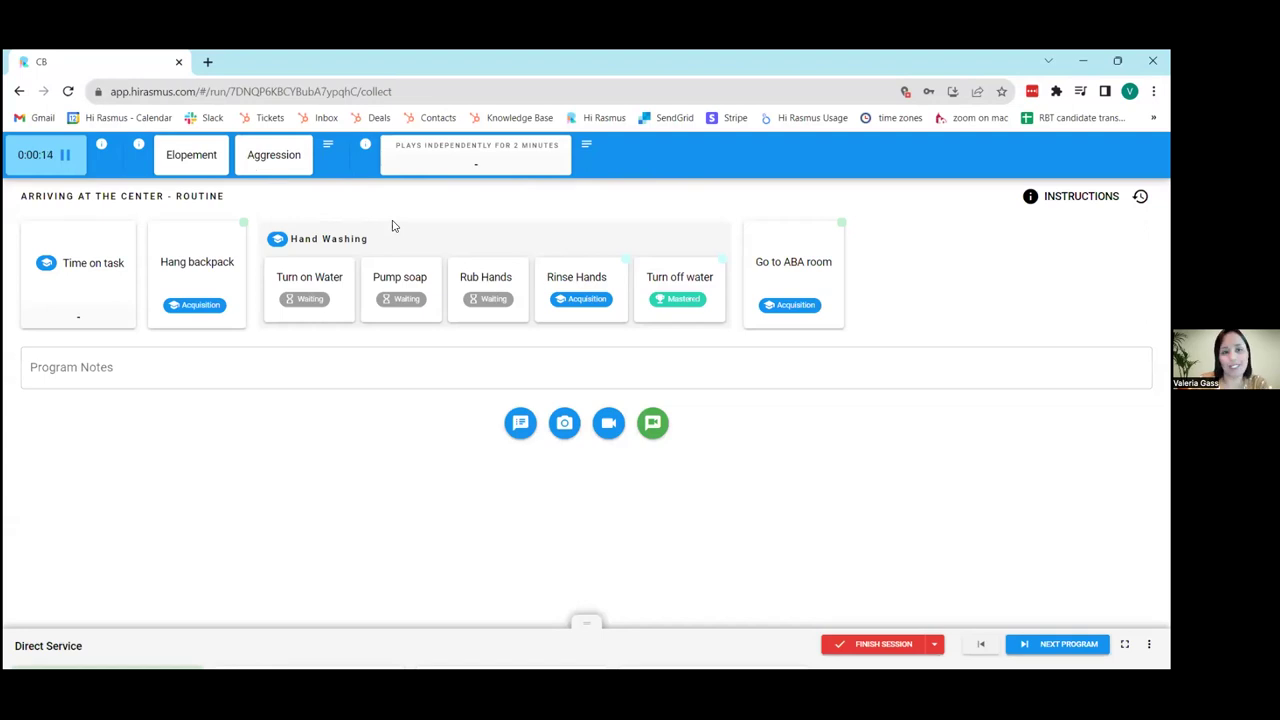
- Record four Elopement and four Aggression occurrences, and undo the last Aggression trial
{"action": "left_click", "coordinate": [190, 173]}
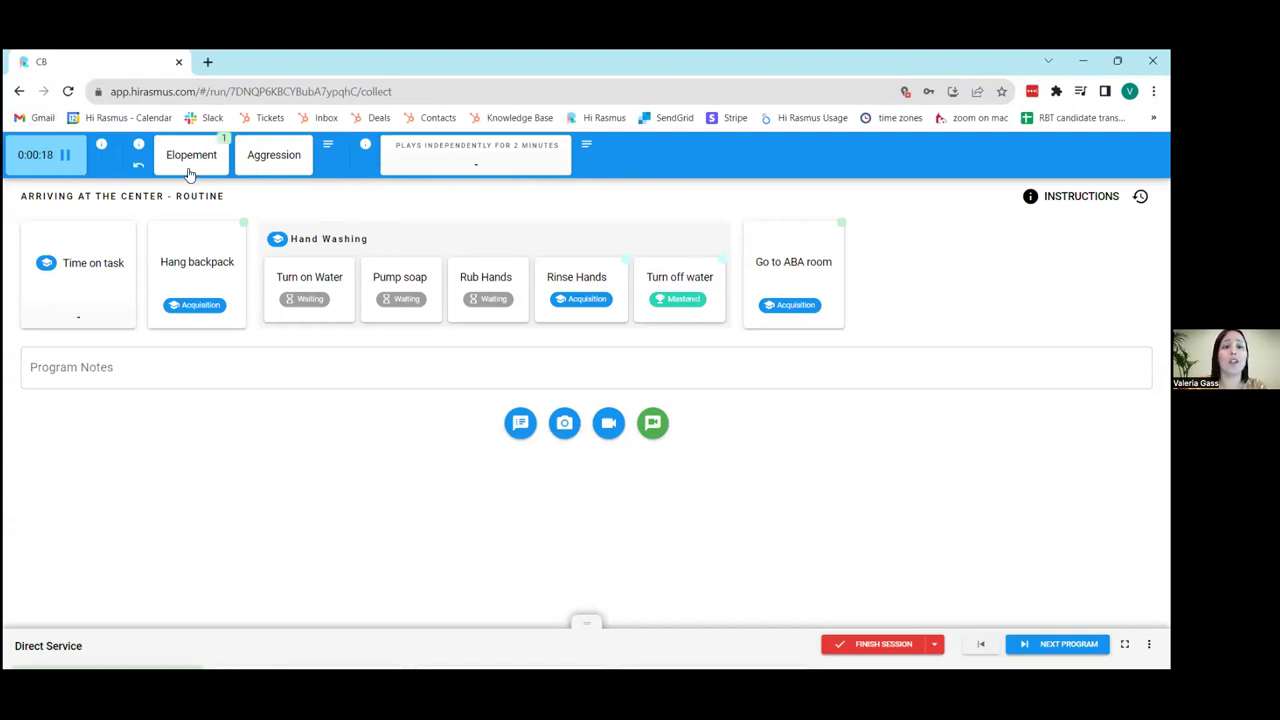
{"action": "left_click", "coordinate": [255, 168]}
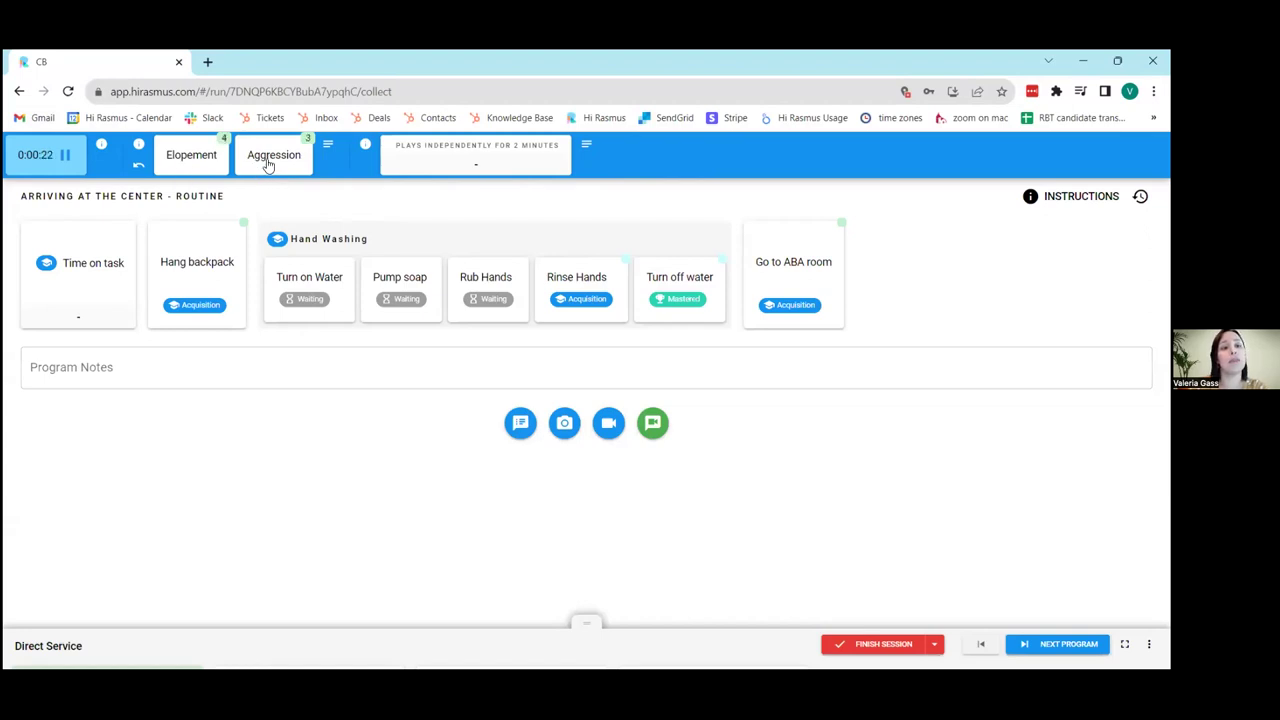
{"action": "left_click", "coordinate": [313, 144]}
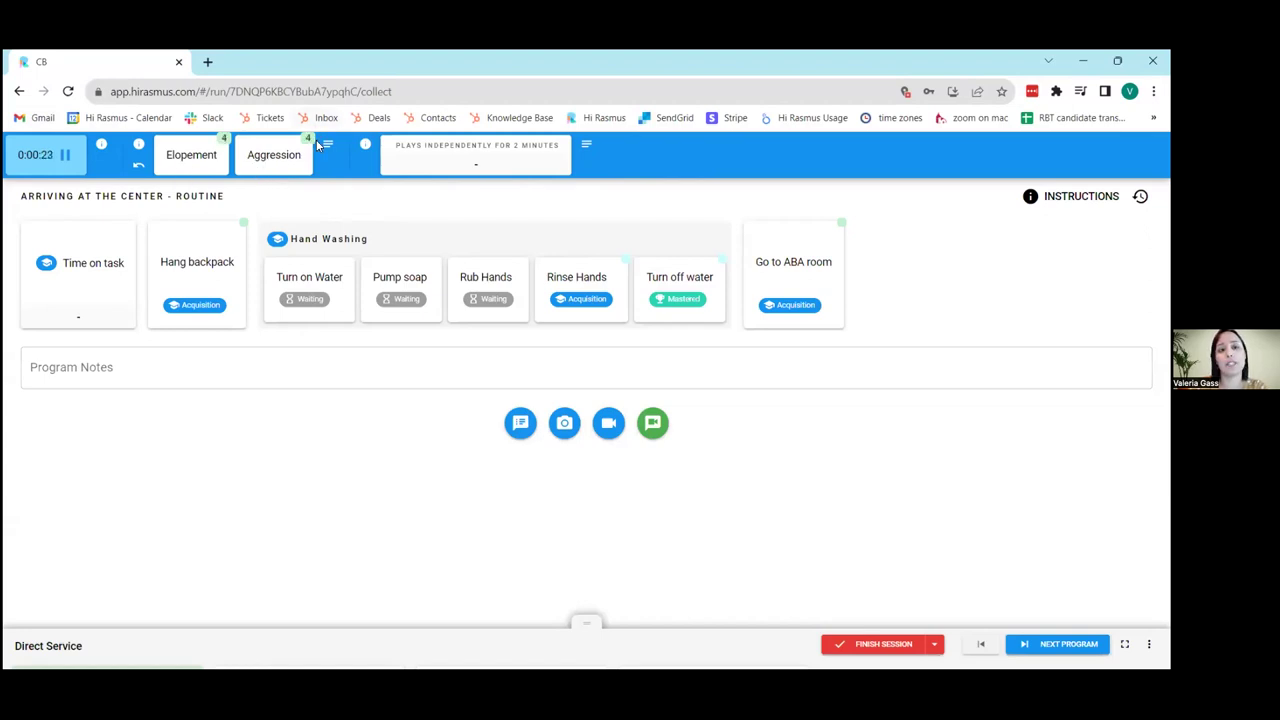
{"action": "left_click", "coordinate": [139, 164]}
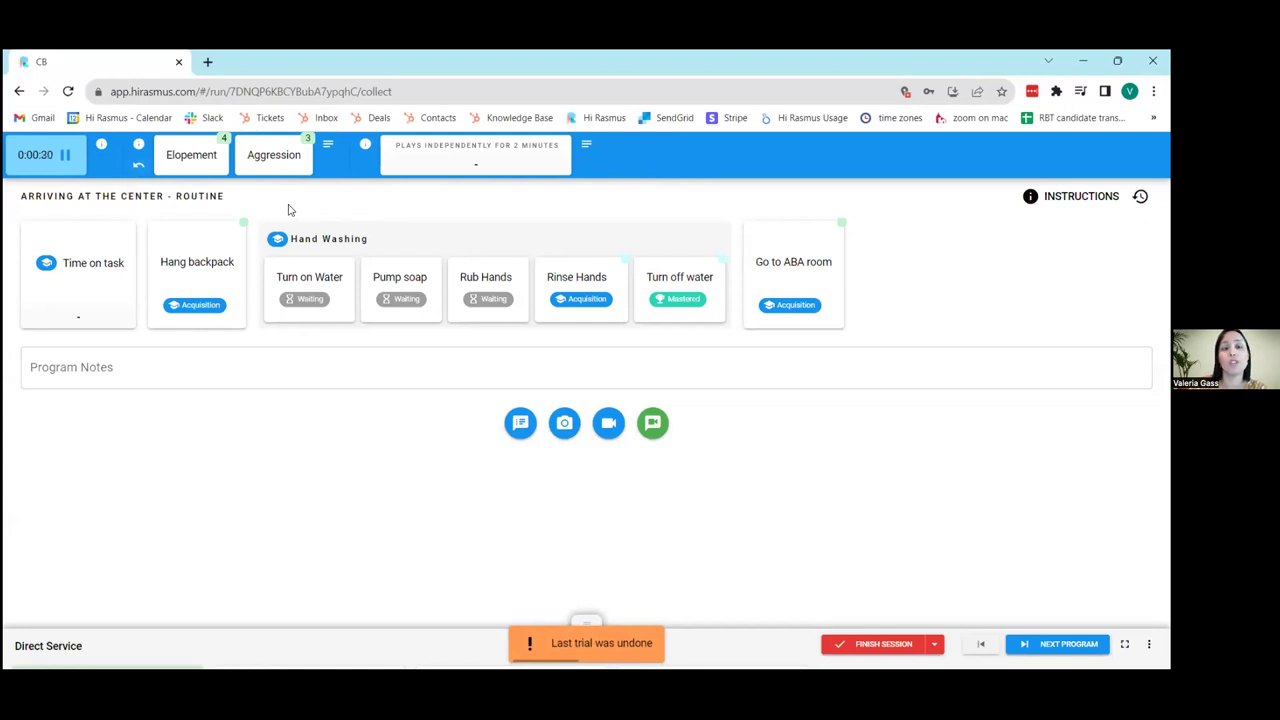
- Time independent play in three separate intervals, recording two more Elopement occurrences and one more Aggression occurrence while the timer runs
{"action": "left_click", "coordinate": [446, 166]}
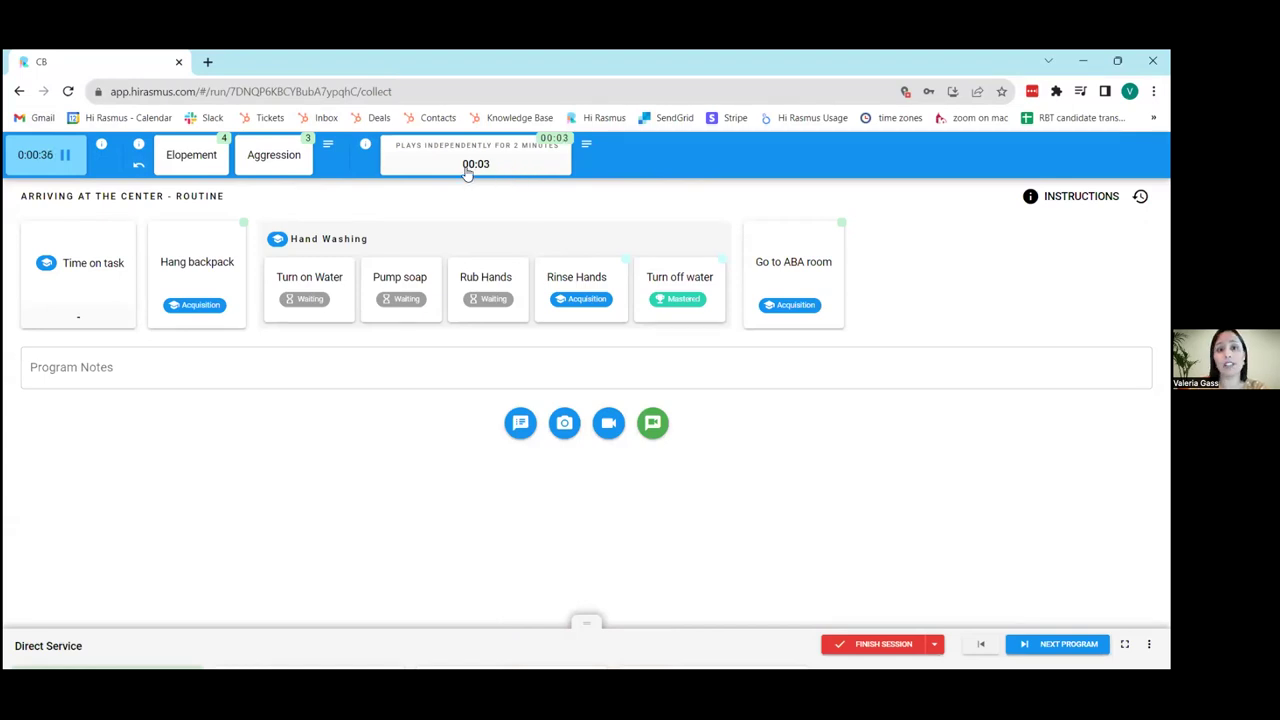
{"action": "left_click", "coordinate": [518, 166]}
{"action": "left_click", "coordinate": [461, 172]}
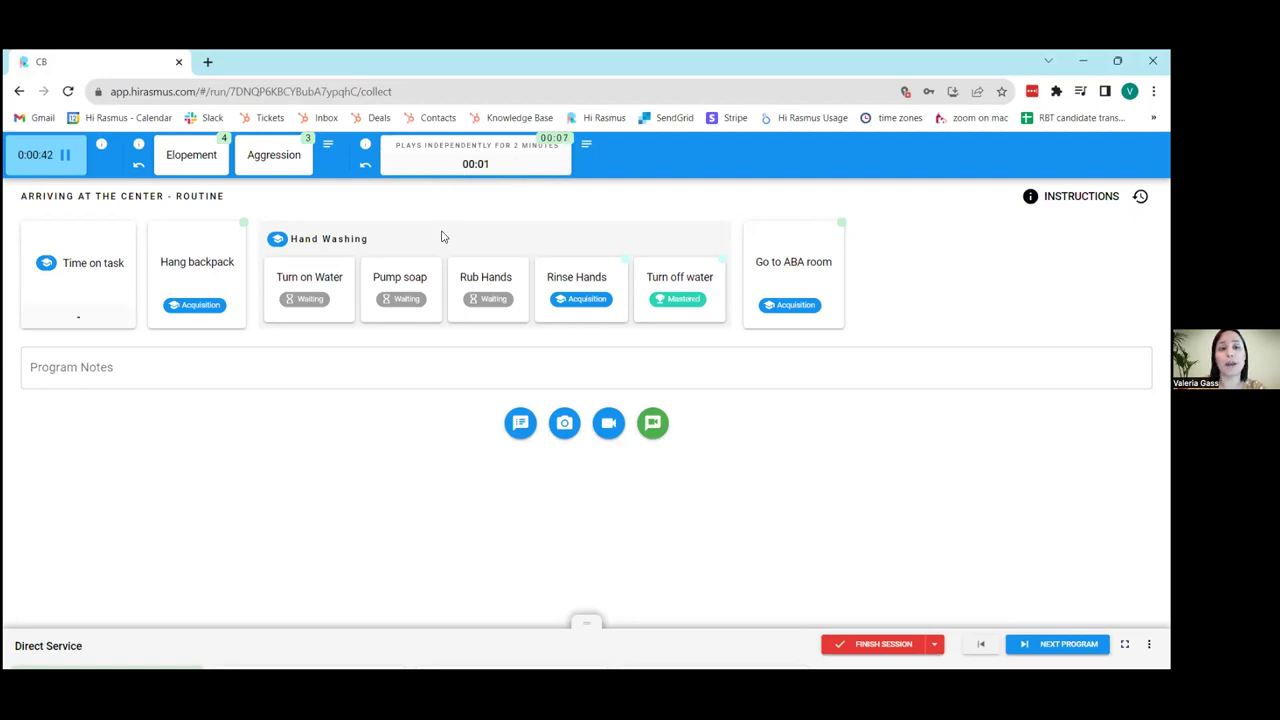
{"action": "left_click", "coordinate": [186, 153]}
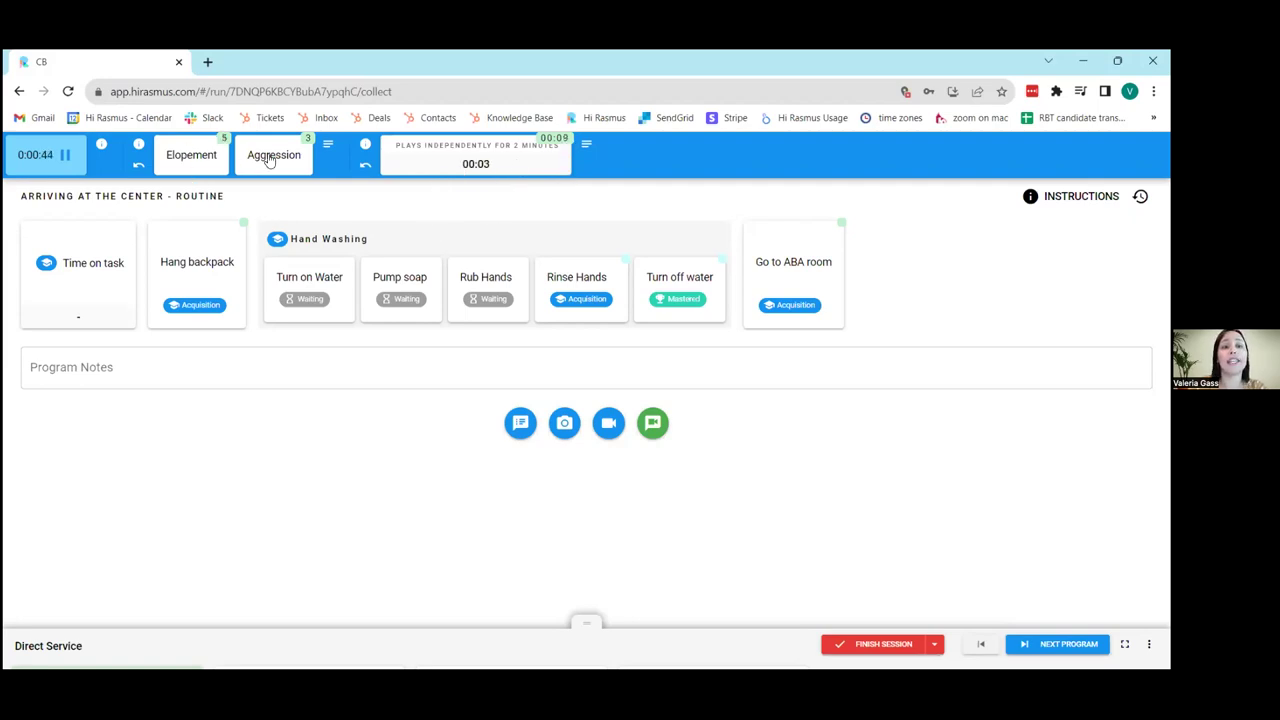
{"action": "left_click", "coordinate": [207, 162]}
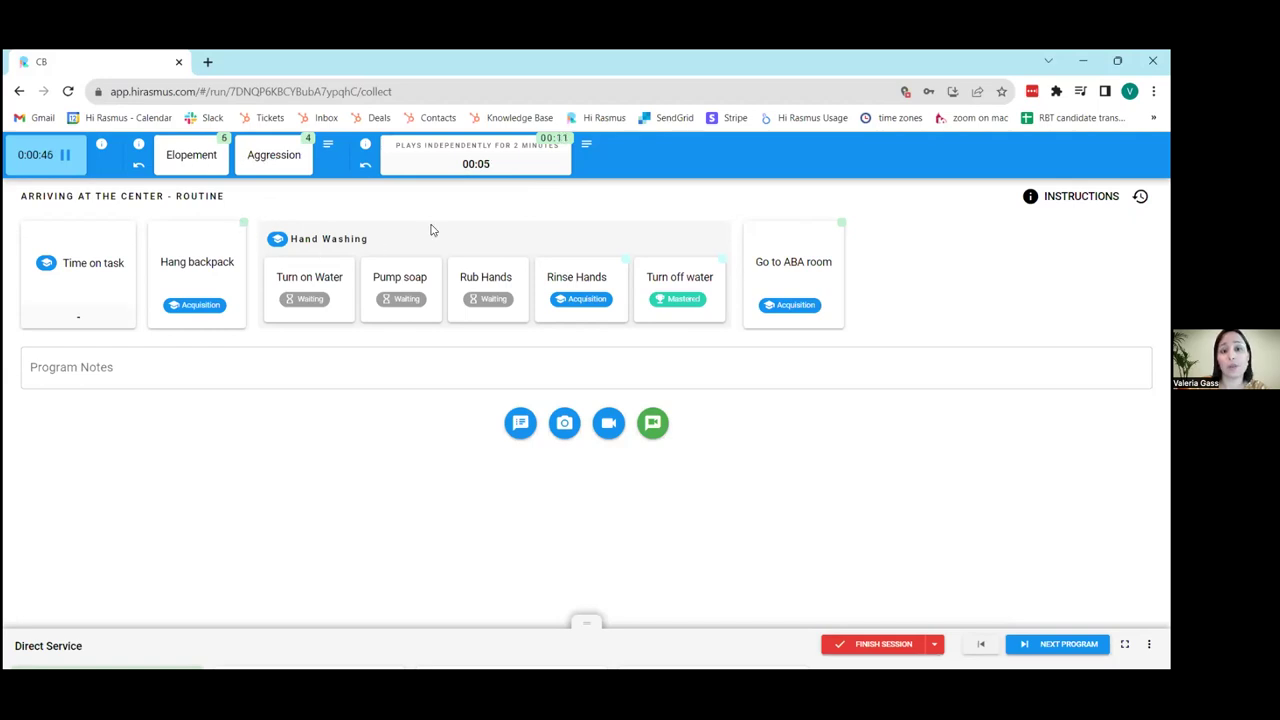
{"action": "left_click", "coordinate": [511, 172]}
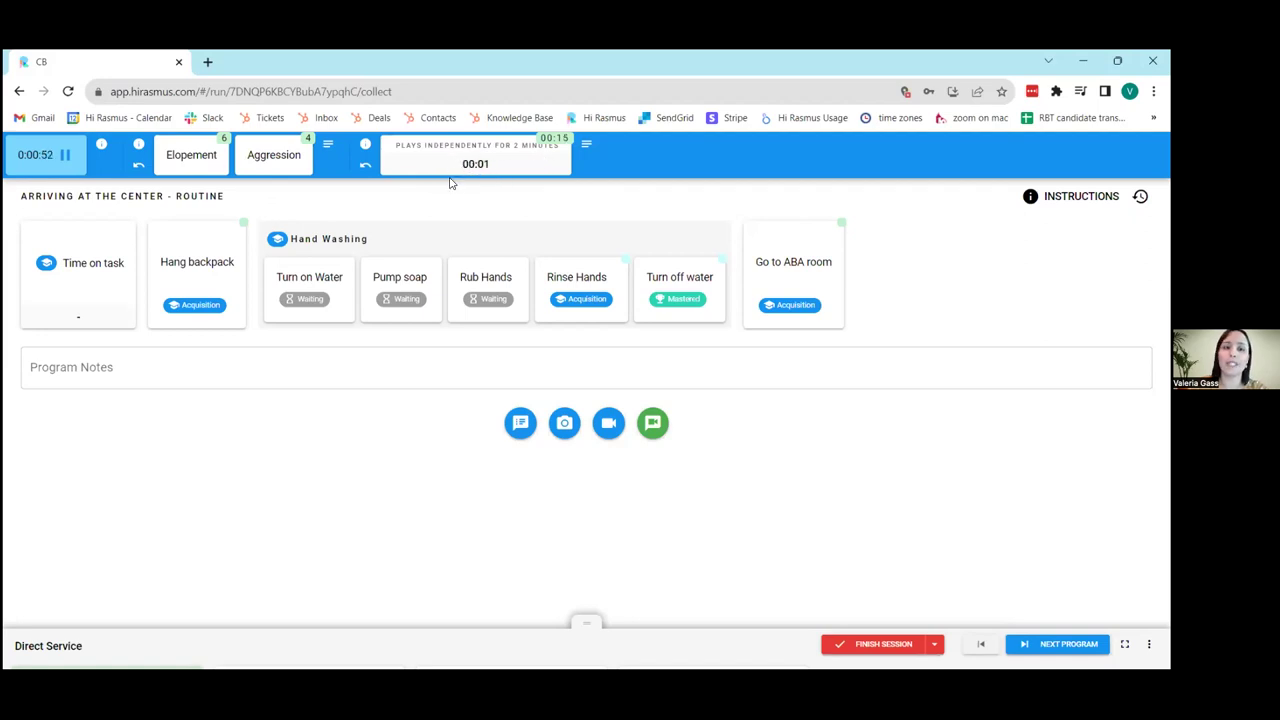
{"action": "left_click", "coordinate": [525, 170]}
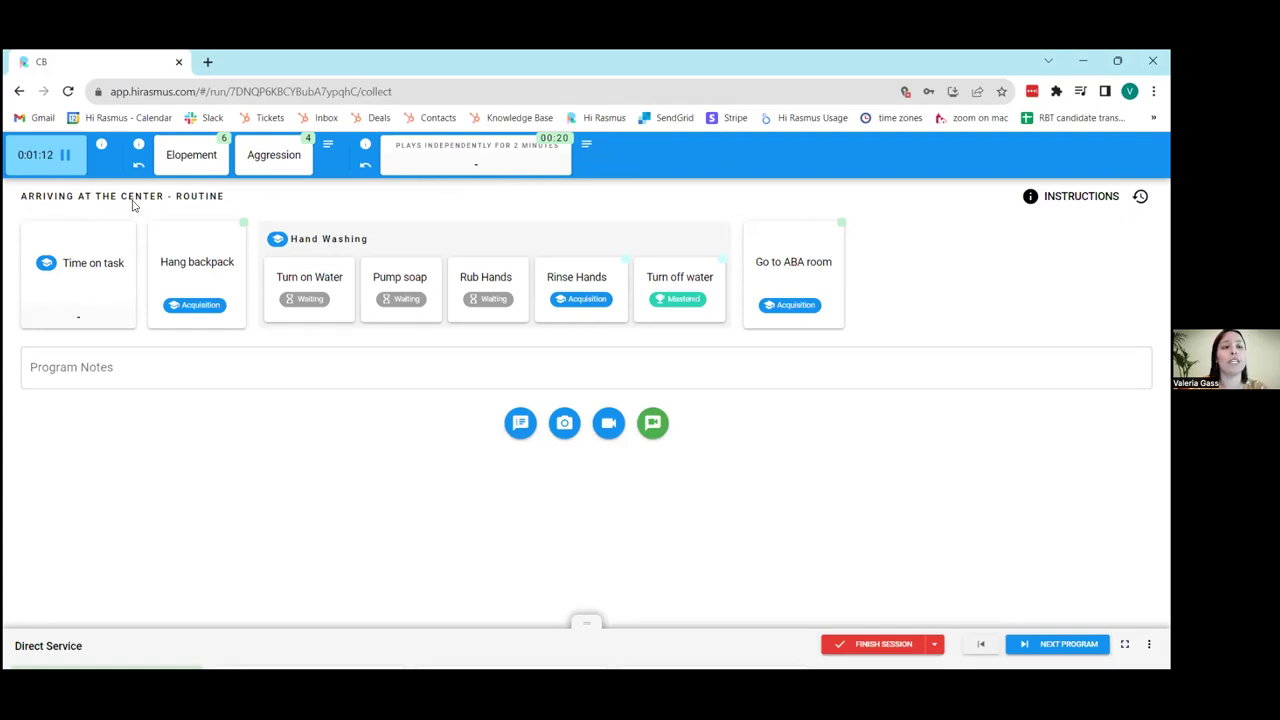
- Start the Time on task timer in the arrival routine and score Hang backpack as Model
{"action": "left_click", "coordinate": [120, 290]}
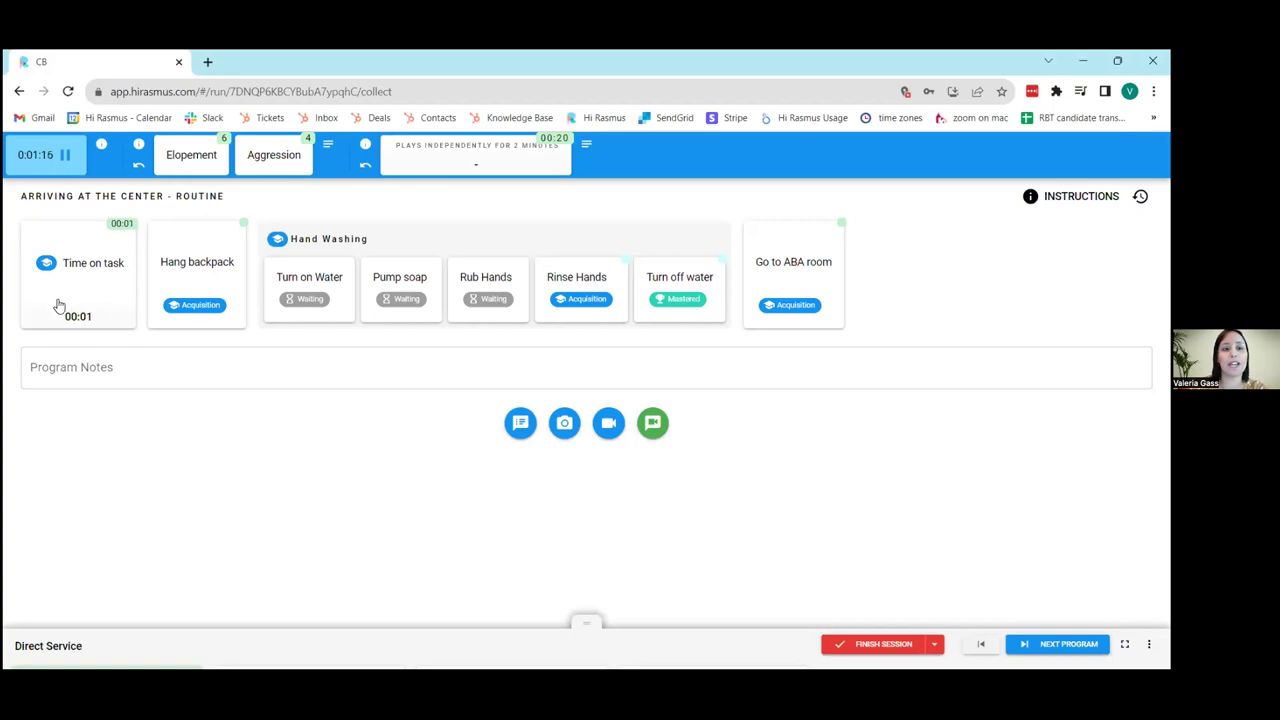
{"action": "left_click", "coordinate": [189, 277]}
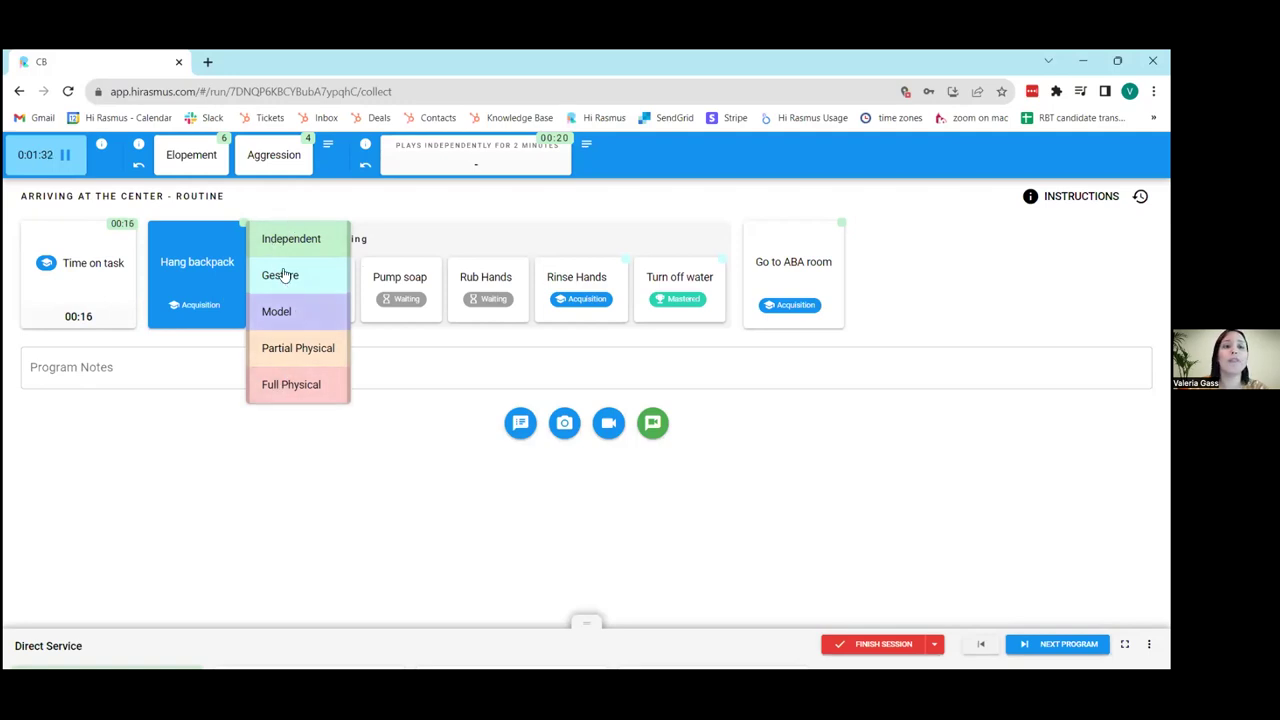
{"action": "left_click", "coordinate": [301, 313]}
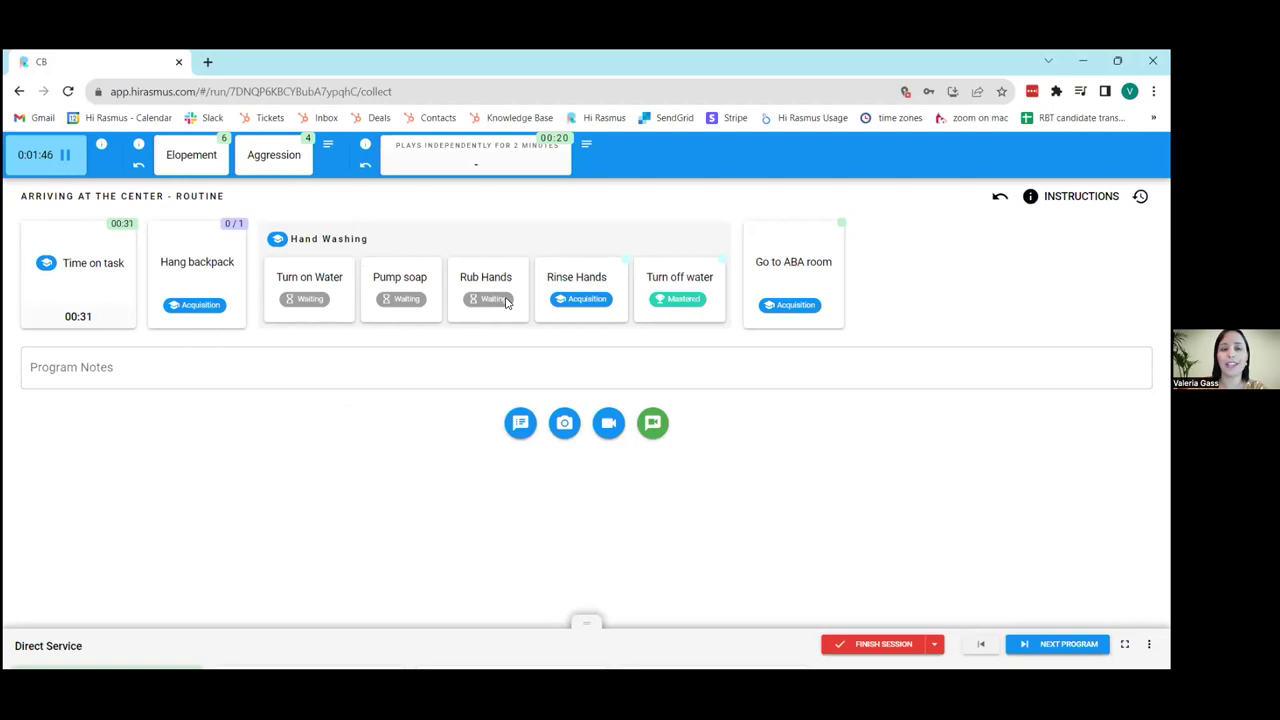
- Score Rinse Hands as Gesture and Turn off water and Go to ABA room as Independent, and stop the Time on task timer
{"action": "left_click", "coordinate": [606, 296]}
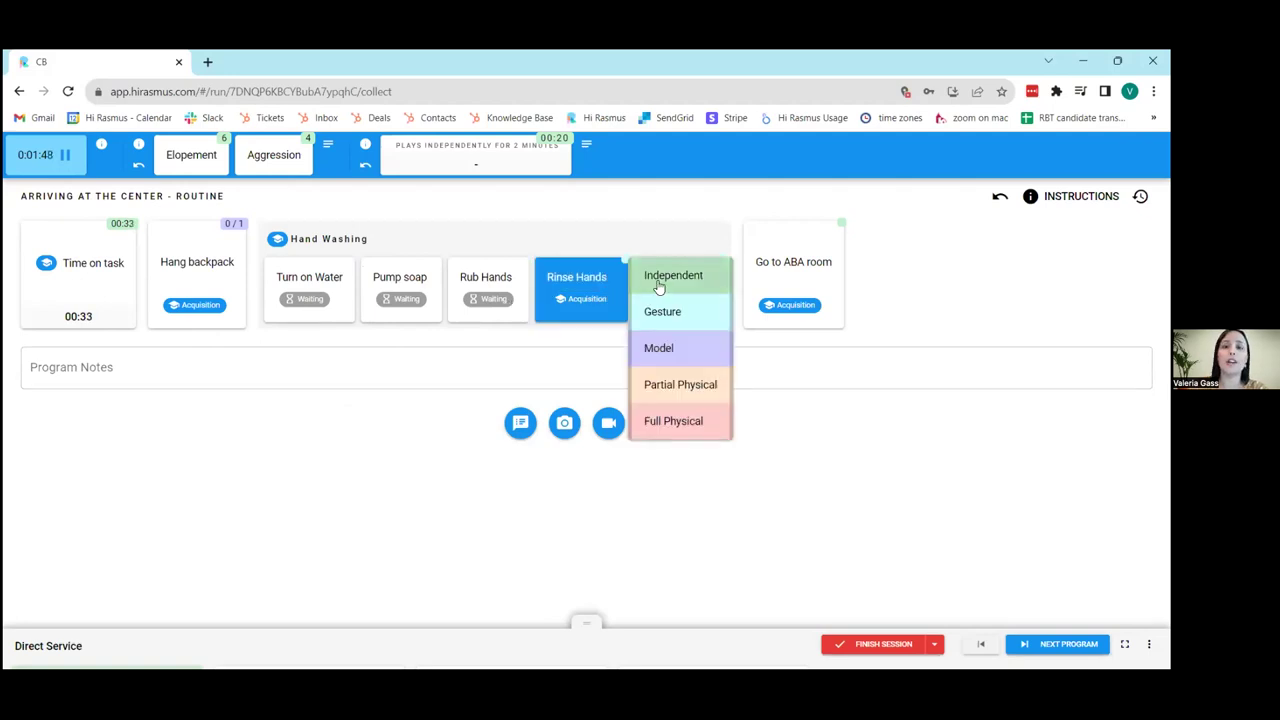
{"action": "left_click", "coordinate": [672, 313]}
{"action": "left_click", "coordinate": [700, 302]}
{"action": "left_click", "coordinate": [751, 277]}
{"action": "left_click", "coordinate": [782, 279]}
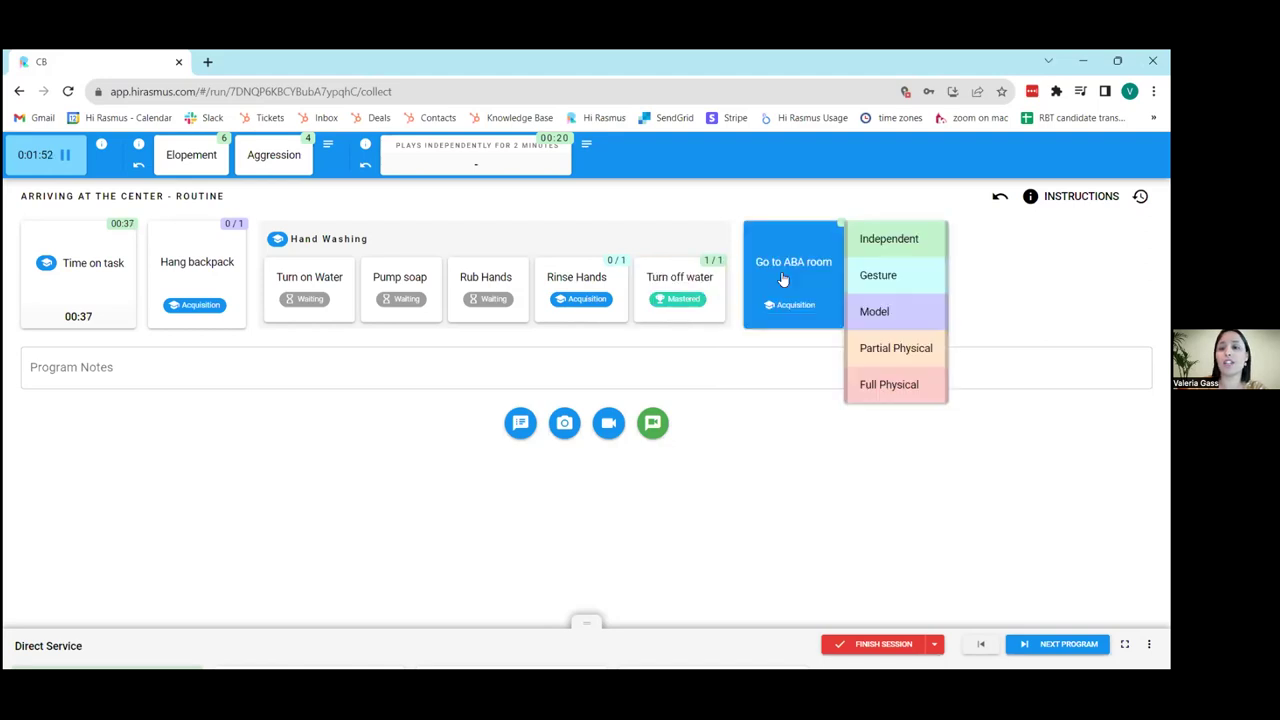
{"action": "left_click", "coordinate": [892, 241]}
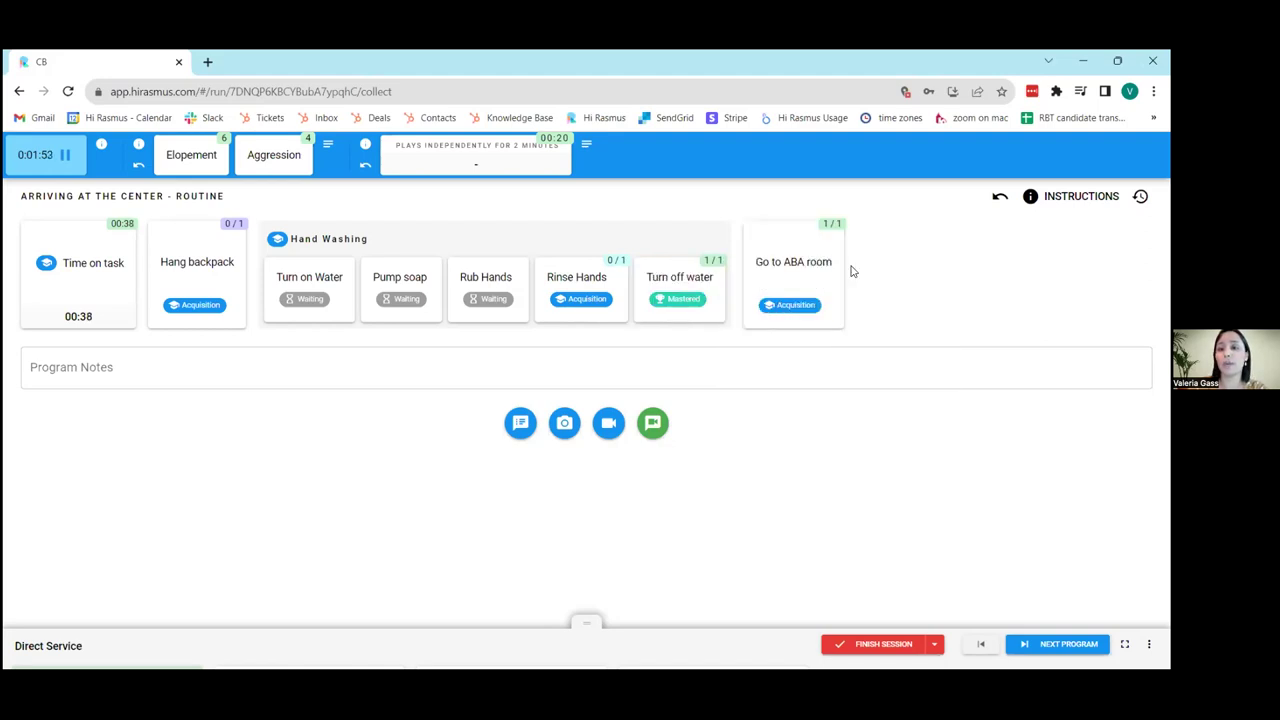
{"action": "left_click", "coordinate": [83, 299]}
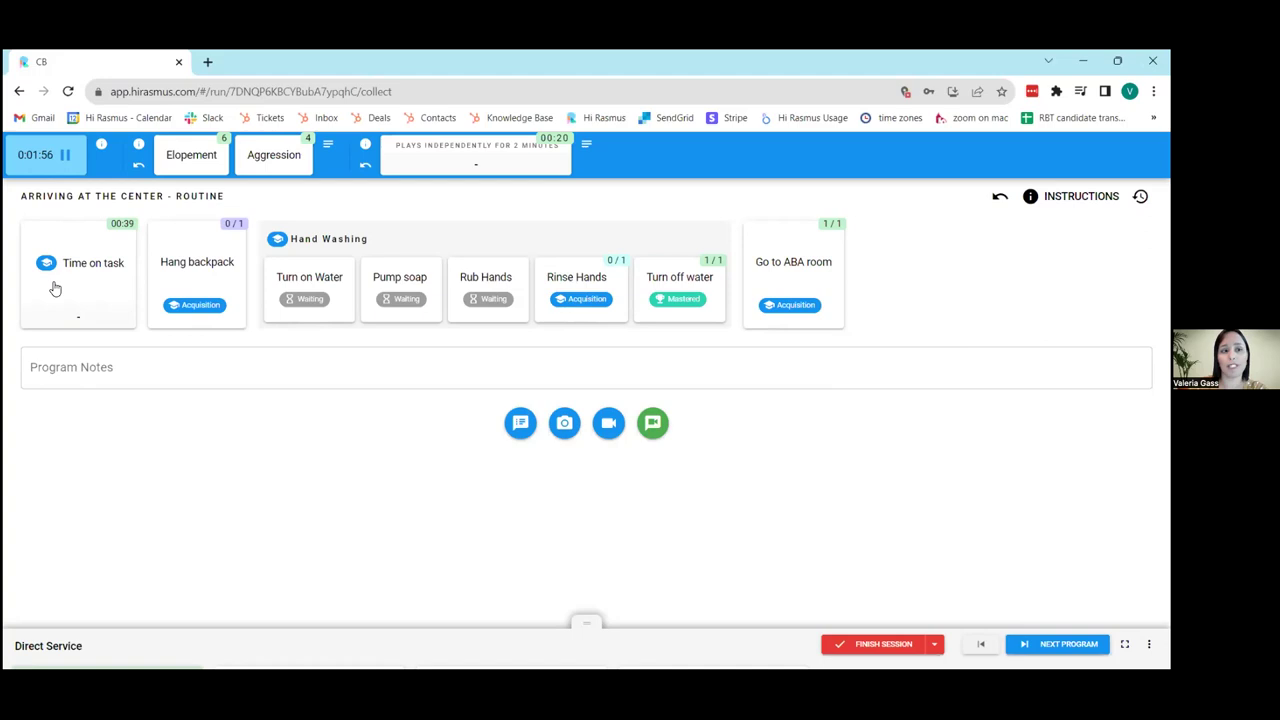
- Enter the program note "forgot his lunch box" and check the target list of Arriving at the center - Routine
{"action": "left_click", "coordinate": [102, 373]}
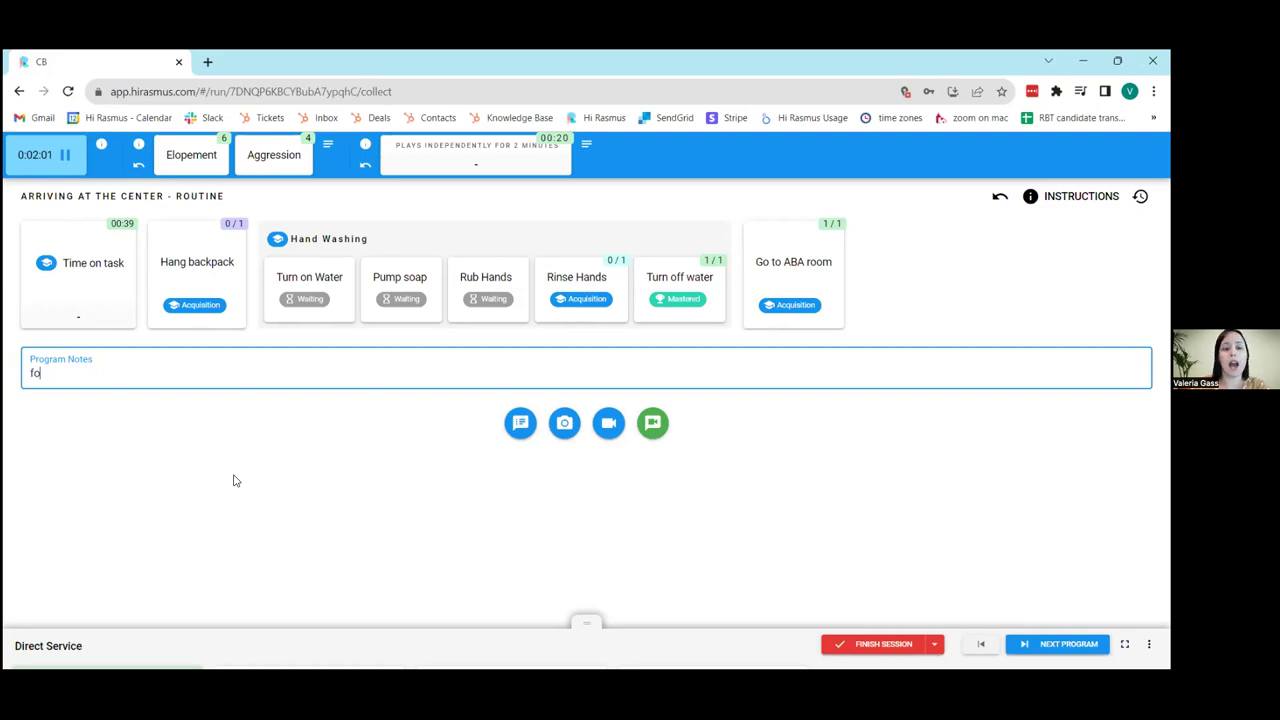
{"action": "type", "text": "forgot his lunch box"}
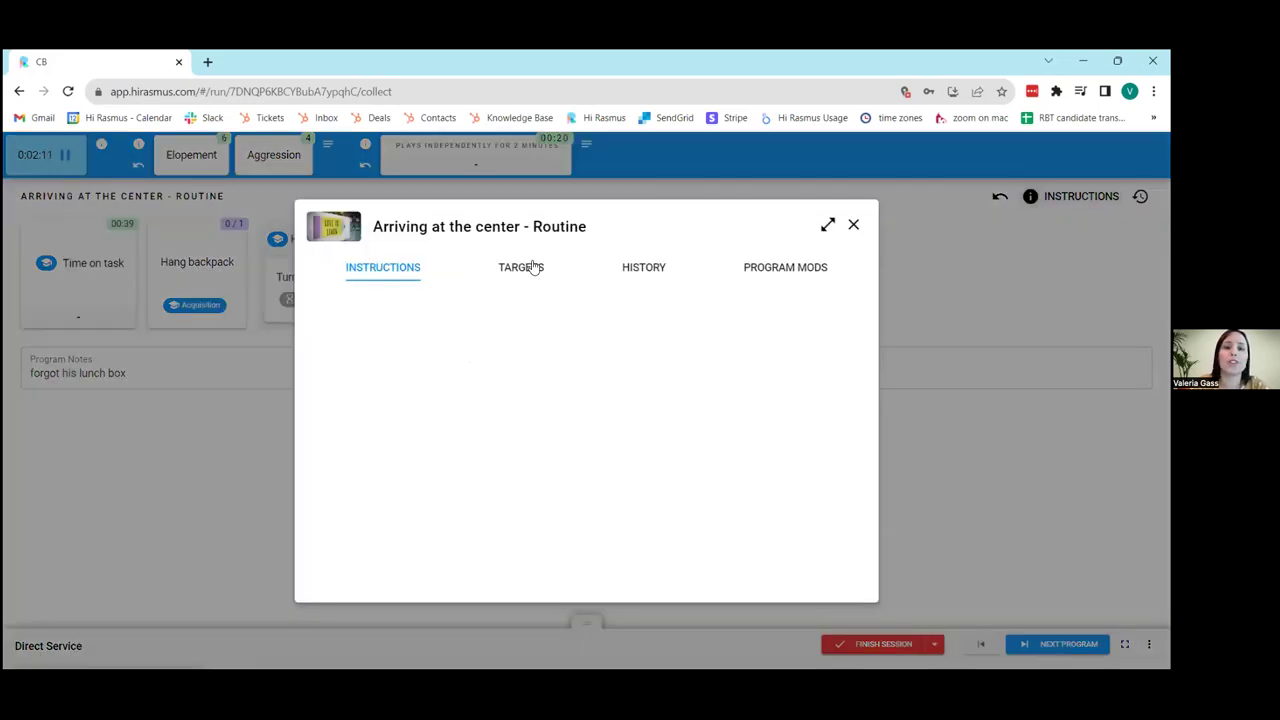
{"action": "left_click", "coordinate": [533, 268]}
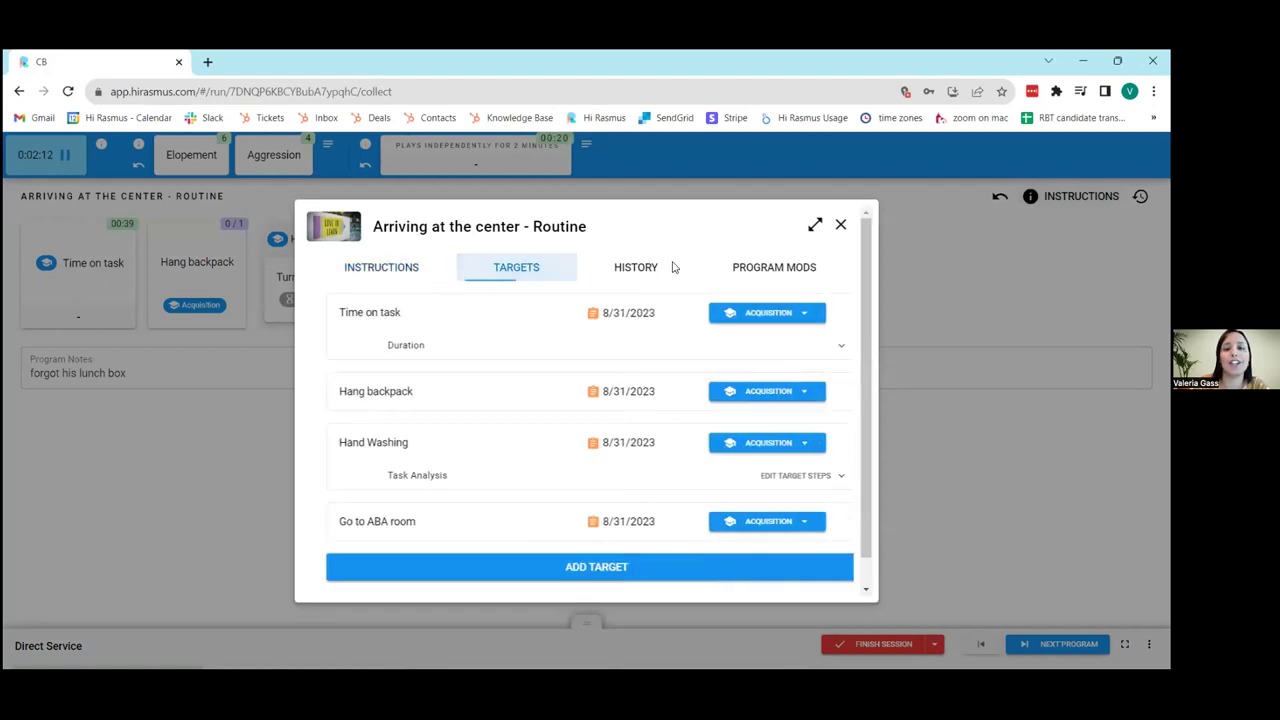
{"action": "left_click", "coordinate": [840, 224]}
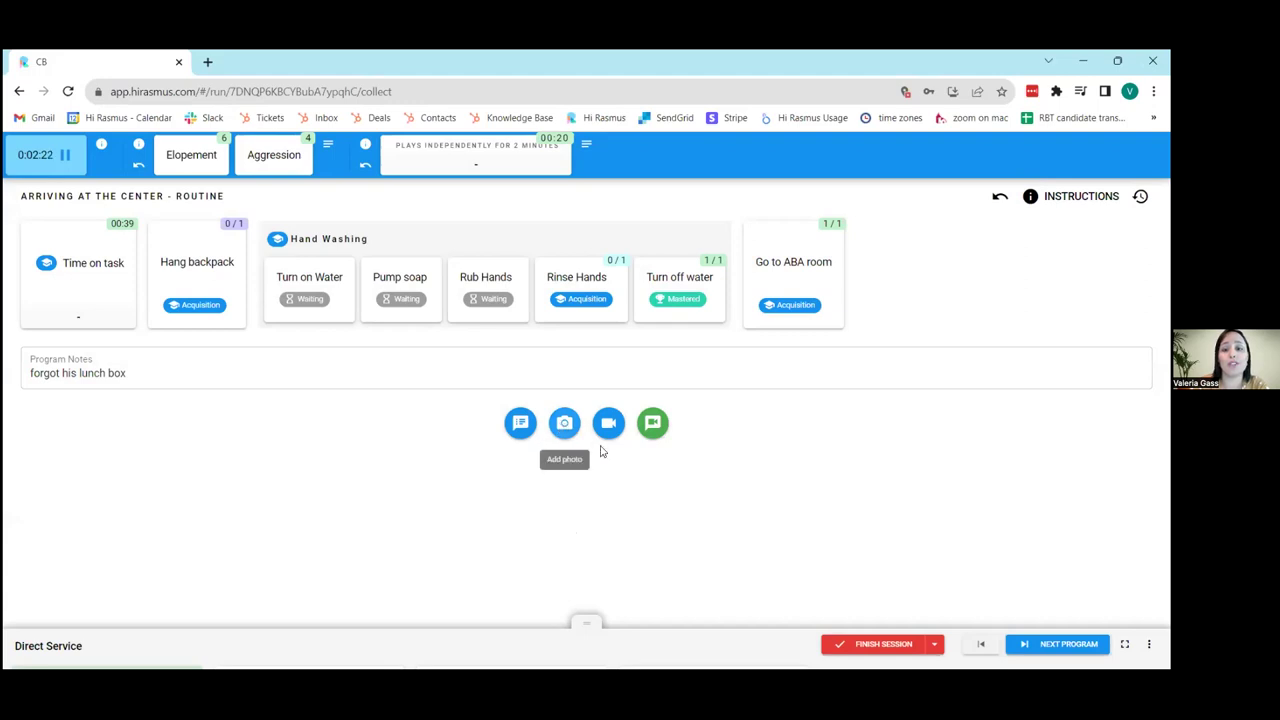
- Open the session notes with the Direct Session (97153) template, complete the first page, and minimize the notes at Client Status
{"action": "left_click", "coordinate": [512, 430]}
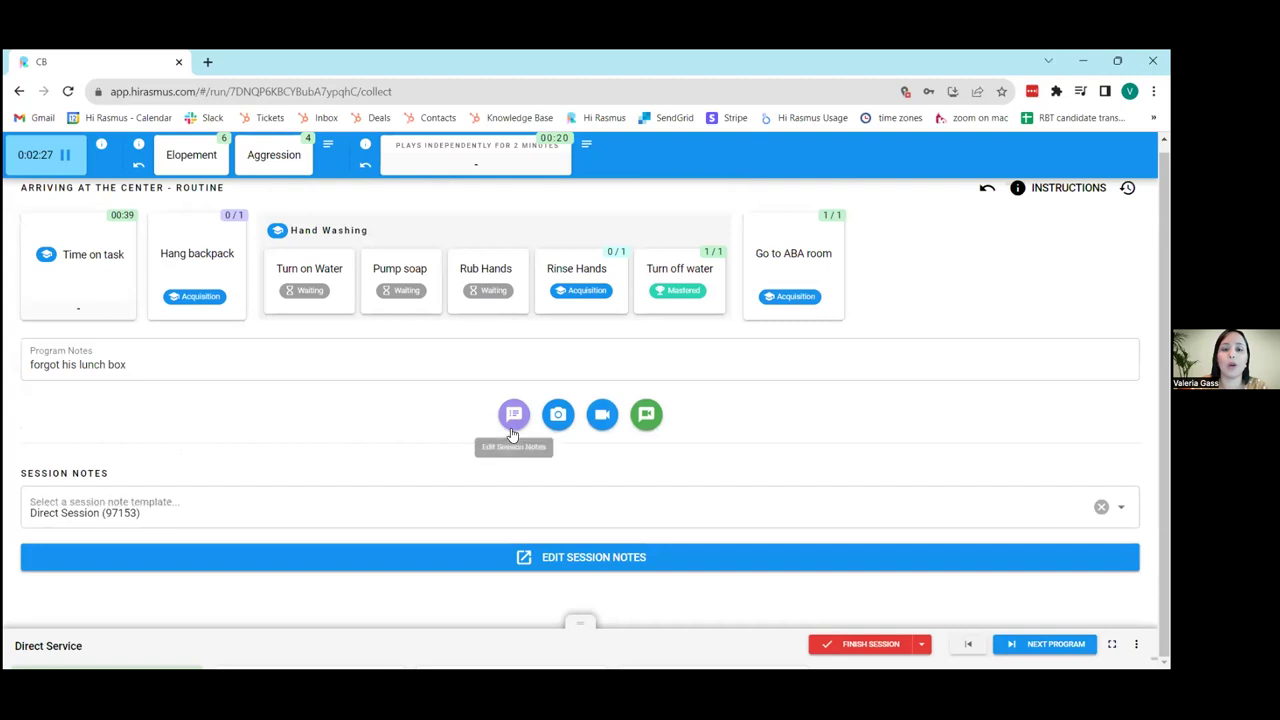
{"action": "left_click", "coordinate": [696, 561]}
{"action": "left_click", "coordinate": [310, 281]}
{"action": "left_click", "coordinate": [316, 342]}
{"action": "left_click", "coordinate": [580, 426]}
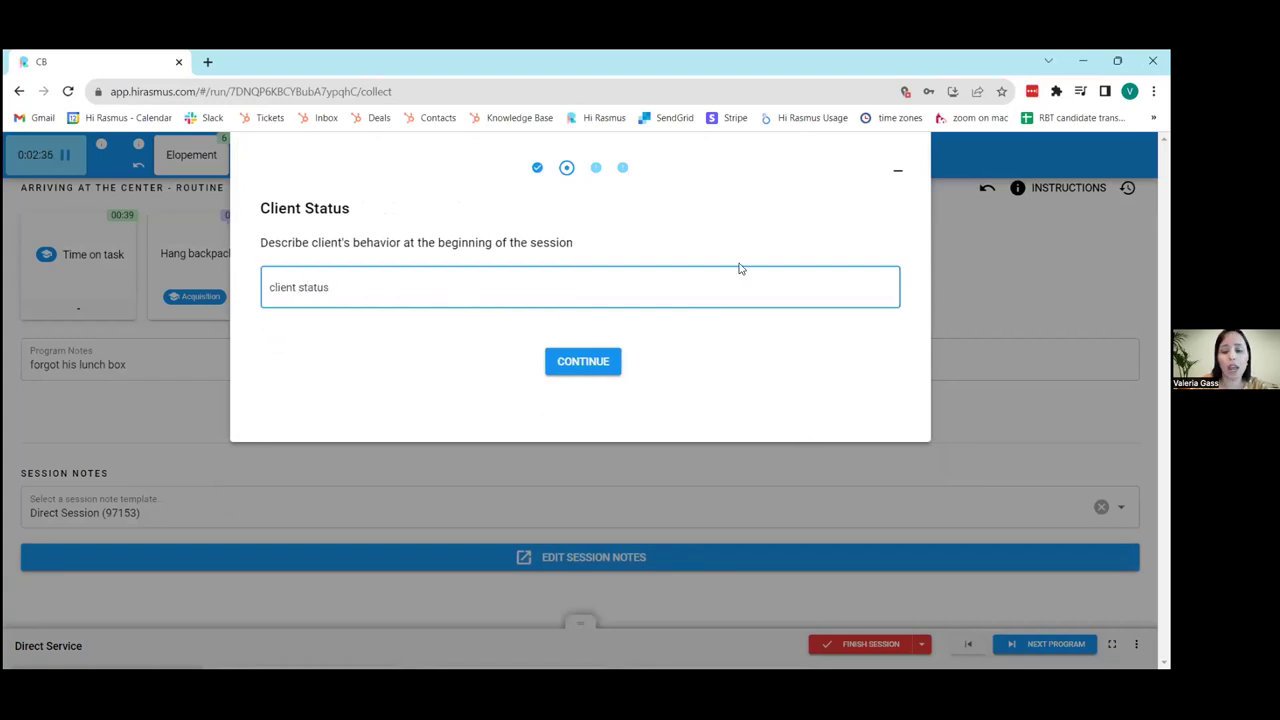
{"action": "left_click", "coordinate": [895, 176]}
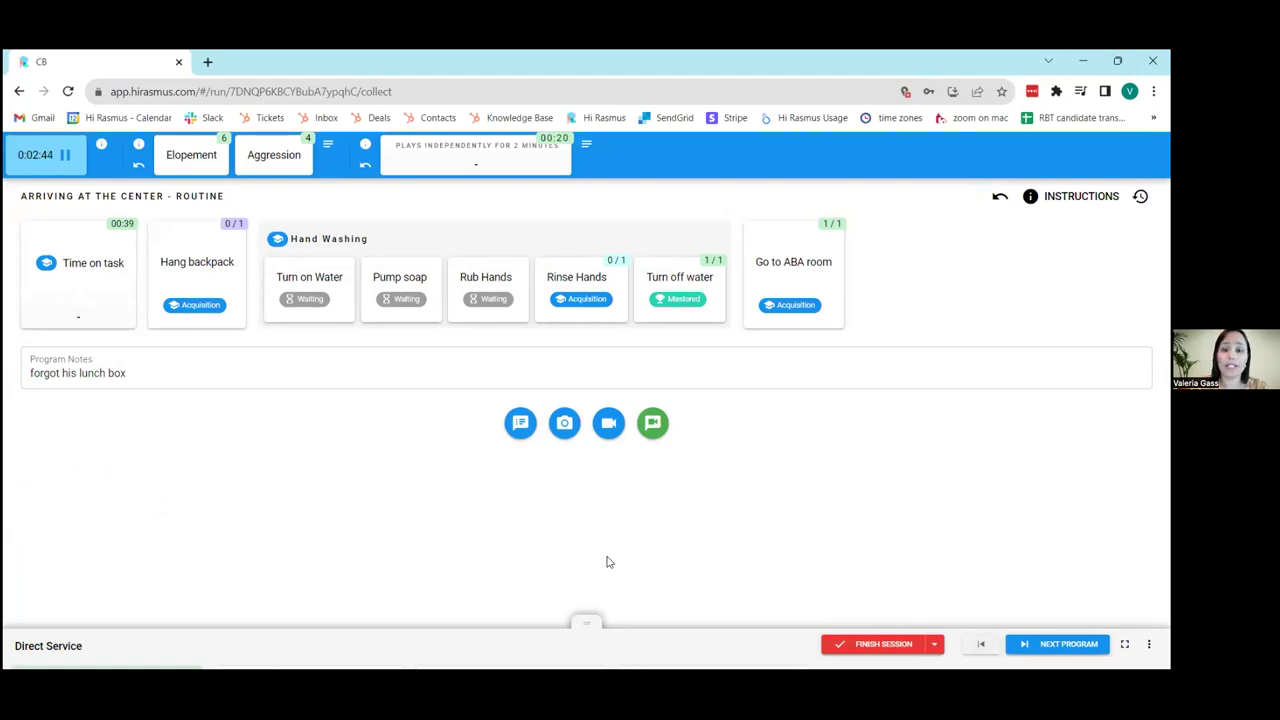
- Switch to Receptive ID and Manding - Signs from the session's program list and return to Arriving at the center - Routine
{"action": "left_click", "coordinate": [588, 626]}
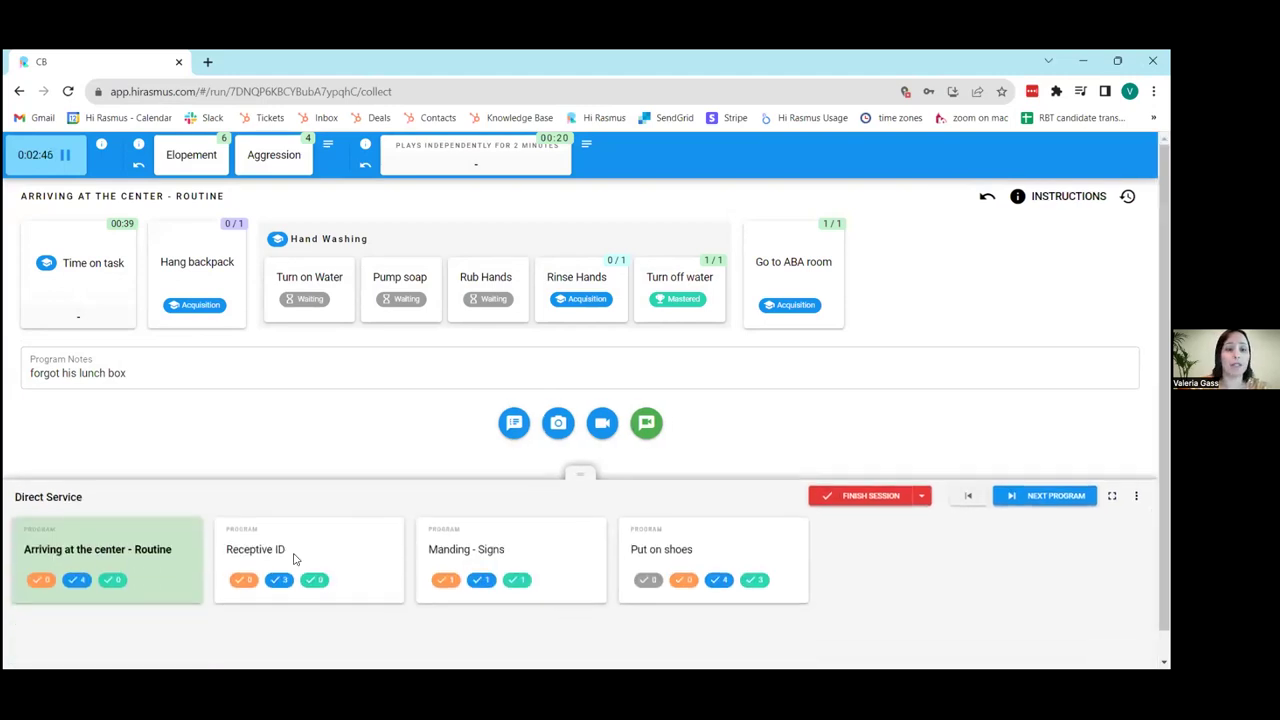
{"action": "left_click", "coordinate": [295, 560]}
{"action": "left_click", "coordinate": [425, 556]}
{"action": "left_click", "coordinate": [166, 551]}
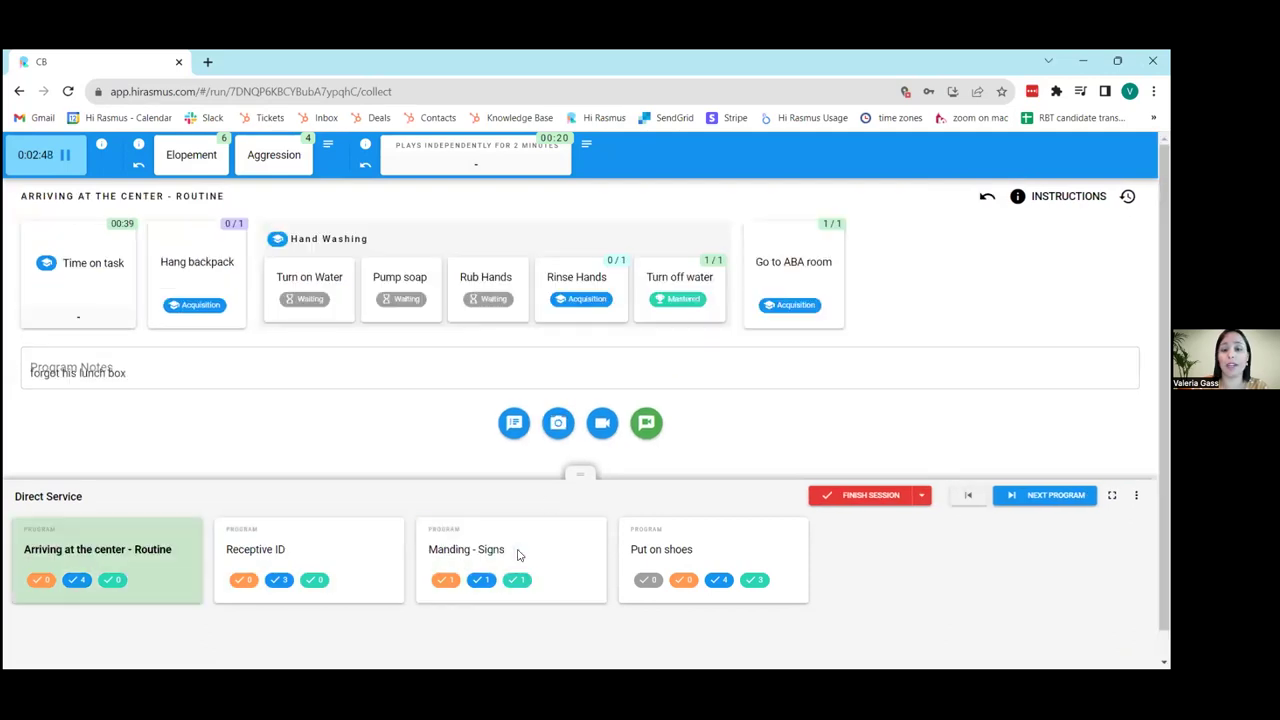
{"action": "left_click", "coordinate": [586, 477]}
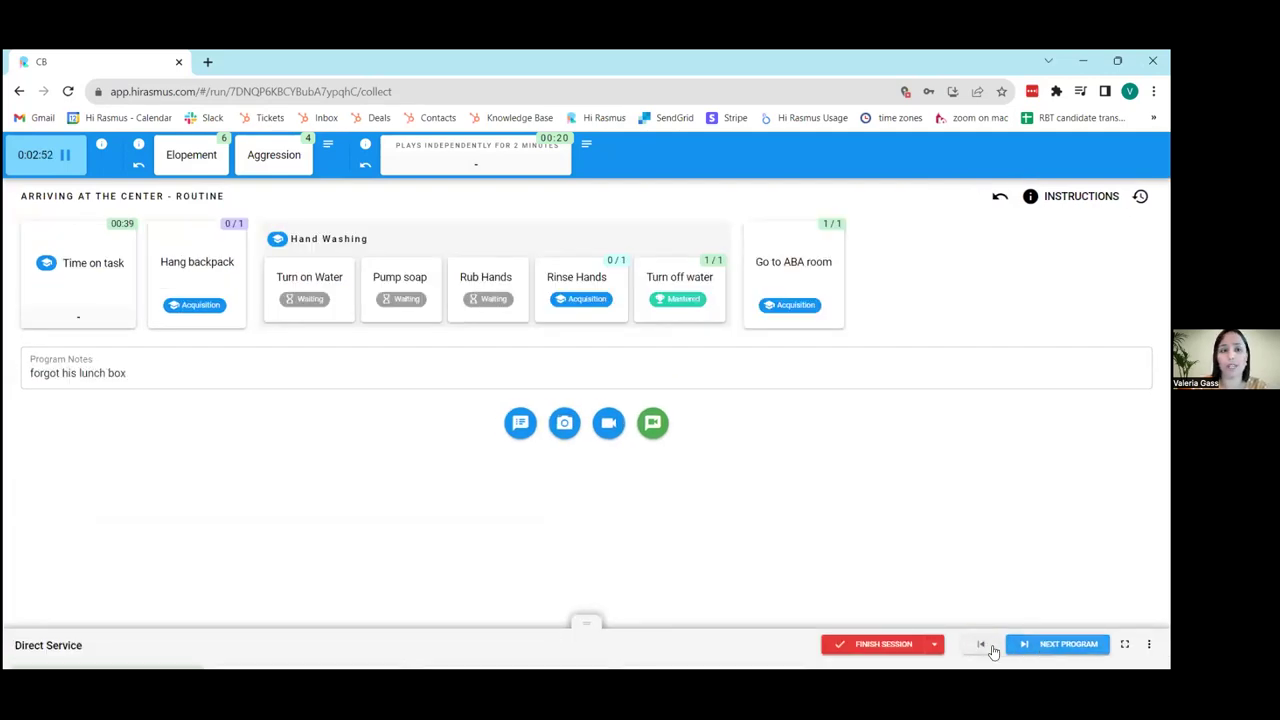
{"action": "left_click", "coordinate": [993, 651]}
{"action": "left_click", "coordinate": [983, 651]}
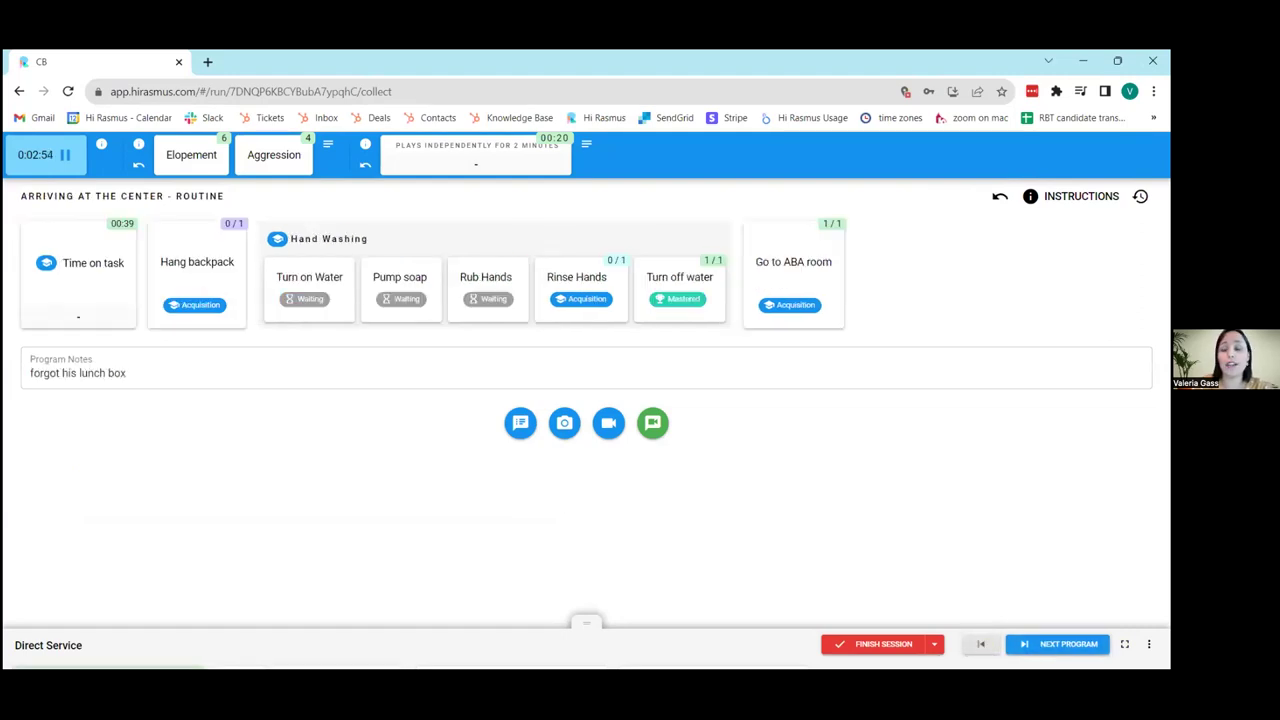
- Show all of the session's programs on one page and view them through Put on shoes
{"action": "left_click", "coordinate": [1124, 644]}
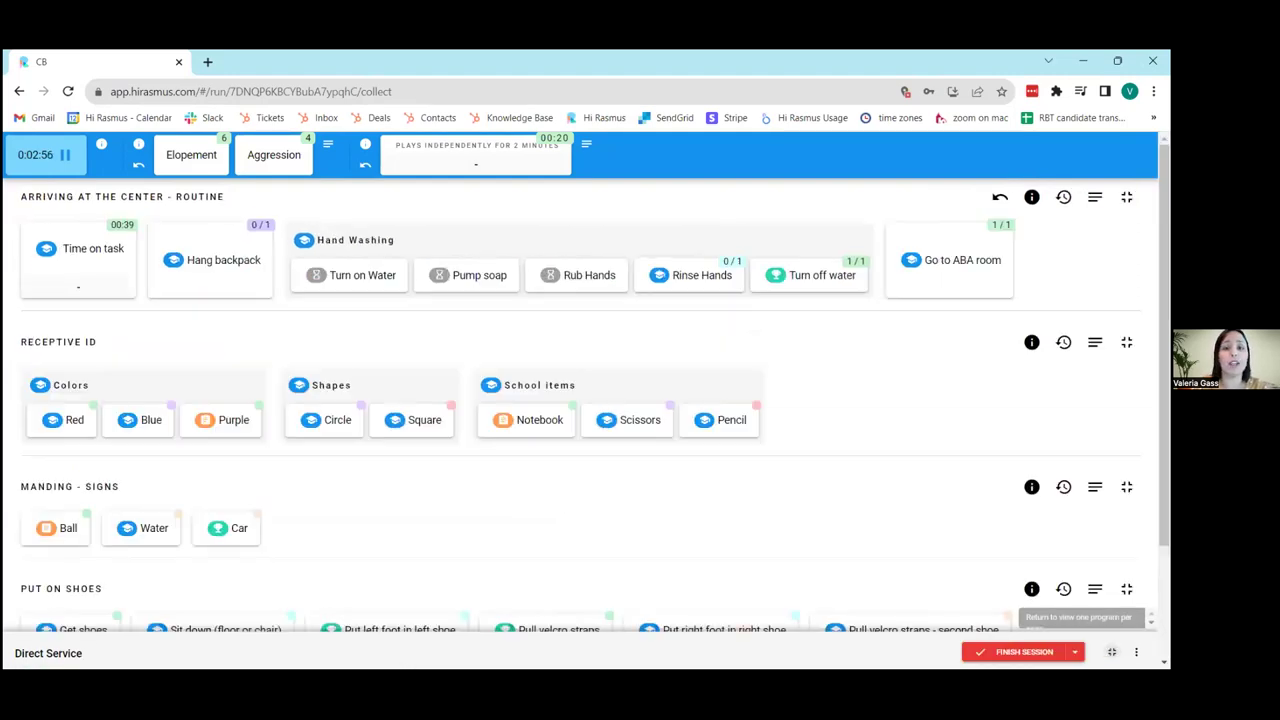
{"action": "scroll", "coordinate": [976, 455], "scroll_direction": "down", "scroll_amount": 2}
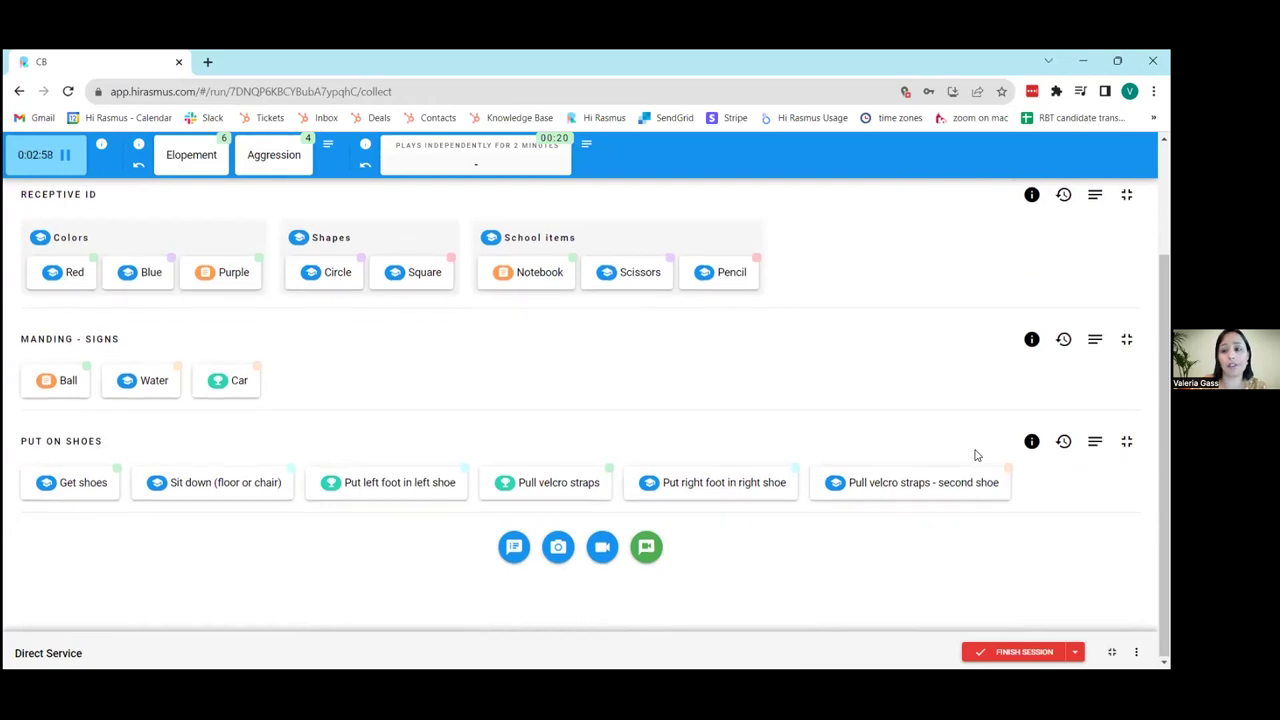
- Record Manding - Signs trials with Ball at the Gesture prompt level and Water as Independent
{"action": "scroll", "coordinate": [976, 455], "scroll_direction": "up", "scroll_amount": 2}
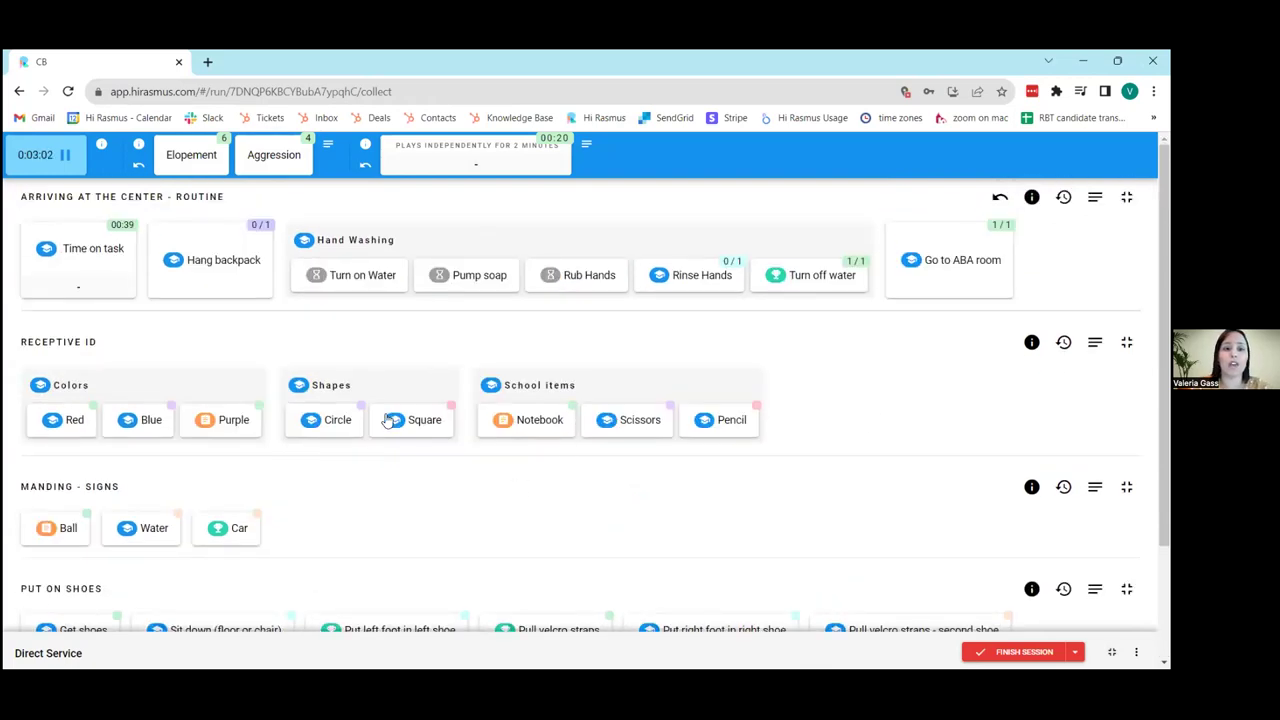
{"action": "scroll", "coordinate": [73, 409], "scroll_direction": "down", "scroll_amount": 2}
{"action": "left_click", "coordinate": [66, 400]}
{"action": "left_click", "coordinate": [120, 423]}
{"action": "left_click", "coordinate": [172, 389]}
{"action": "left_click", "coordinate": [226, 390]}
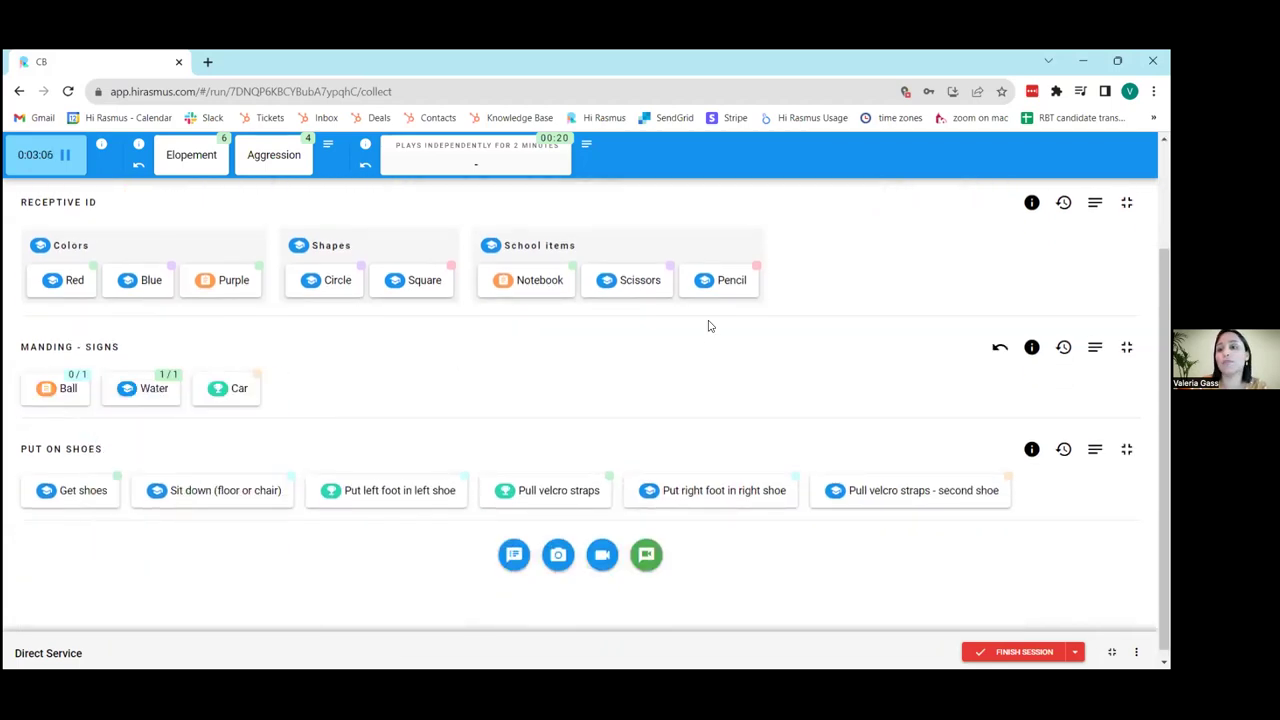
- Return to the single-program view at Receptive ID and record the colors: Red as Model, Blue and Purple as Independent
{"action": "scroll", "coordinate": [709, 323], "scroll_direction": "up", "scroll_amount": 2}
{"action": "left_click", "coordinate": [1126, 327]}
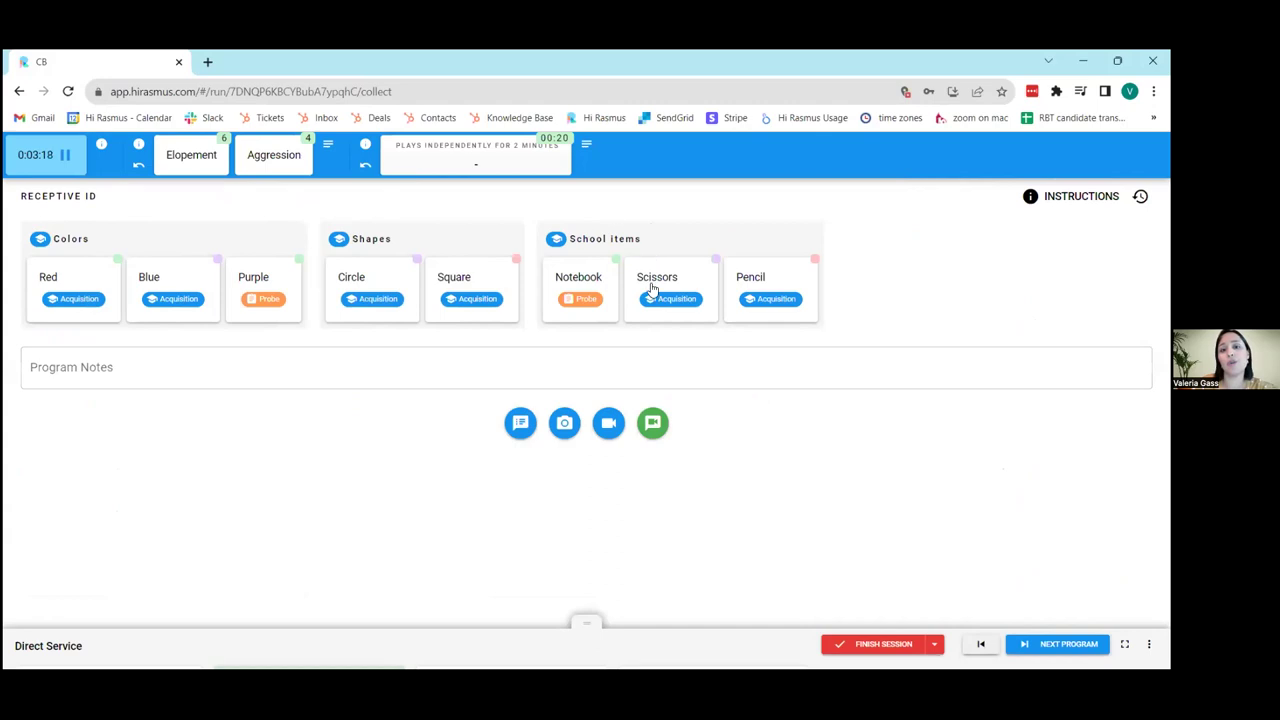
{"action": "left_click", "coordinate": [67, 316]}
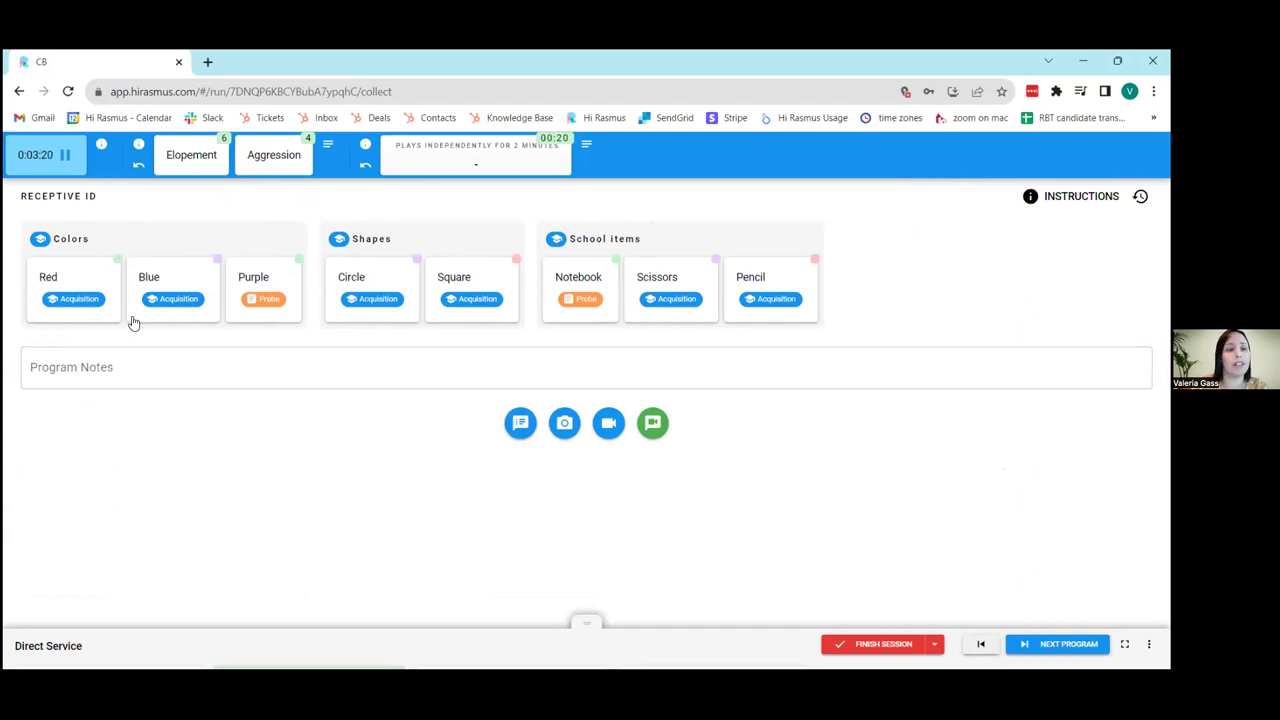
{"action": "left_click", "coordinate": [171, 309]}
{"action": "left_click", "coordinate": [190, 292]}
{"action": "left_click", "coordinate": [266, 288]}
{"action": "left_click", "coordinate": [290, 290]}
{"action": "left_click", "coordinate": [343, 282]}
- Record the Receptive ID shapes trials, with Circle as Model and Square as Independent
{"action": "left_click", "coordinate": [405, 300]}
{"action": "left_click", "coordinate": [458, 314]}
{"action": "left_click", "coordinate": [468, 288]}
{"action": "left_click", "coordinate": [530, 285]}
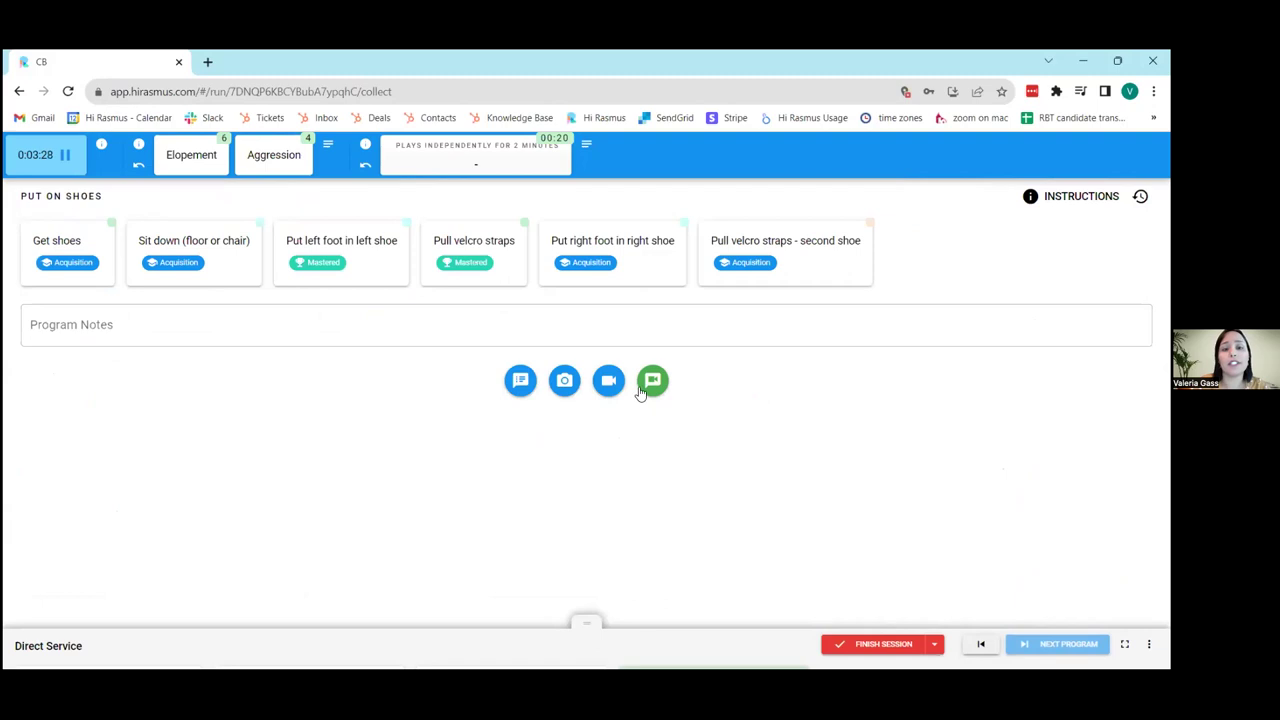
- Record Put on shoes: sit down and second velcro straps as Gesture, right foot as Model, the other three steps as Independent
{"action": "left_click", "coordinate": [155, 243]}
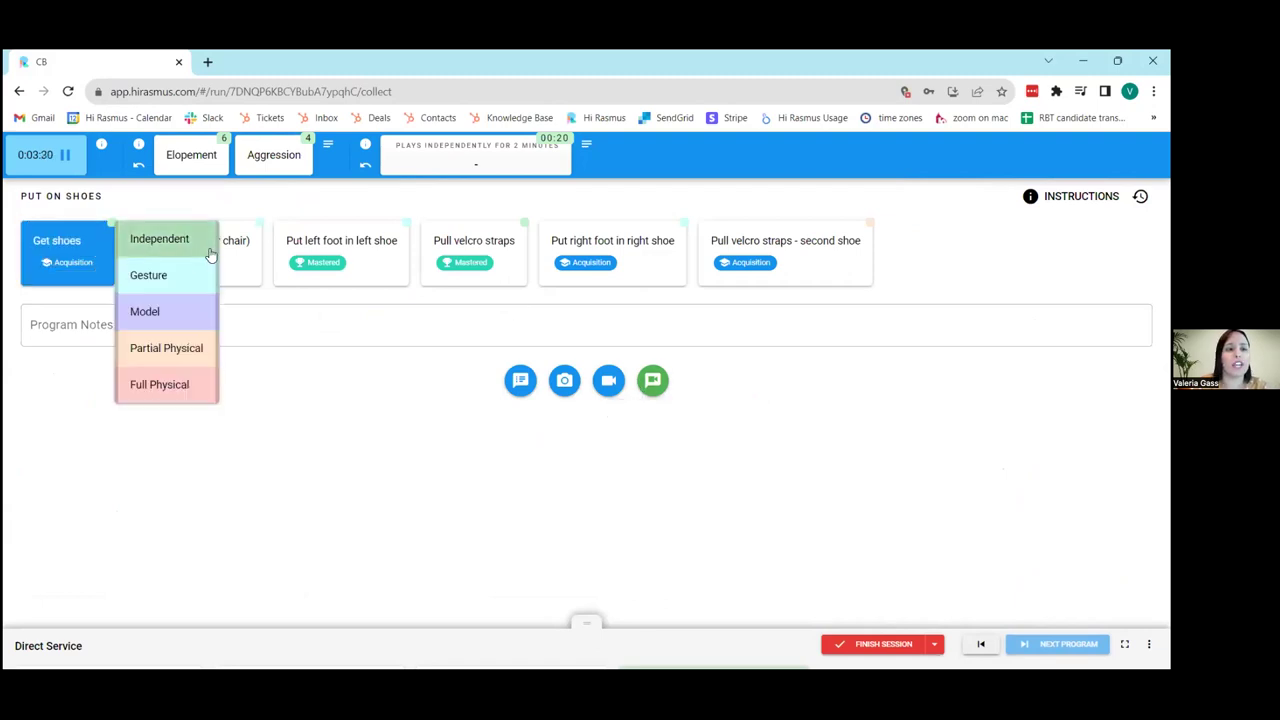
{"action": "left_click", "coordinate": [334, 284]}
{"action": "left_click", "coordinate": [453, 248]}
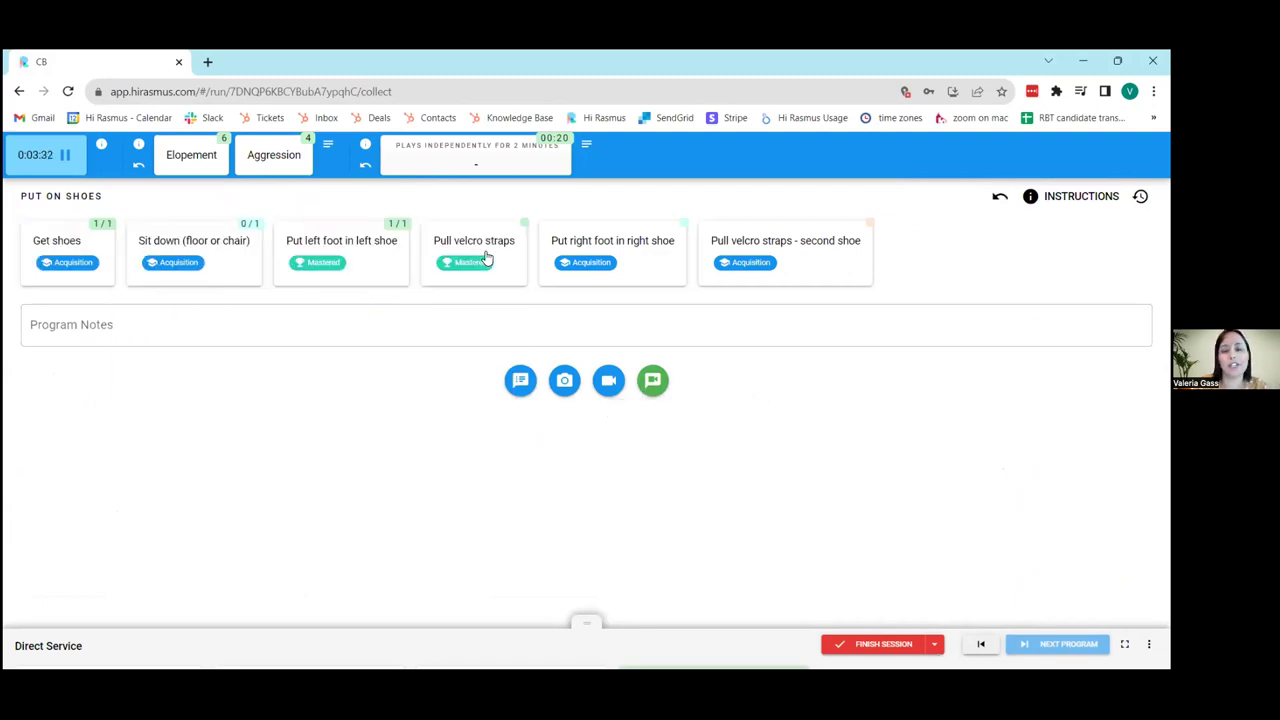
{"action": "left_click", "coordinate": [611, 250]}
{"action": "left_click", "coordinate": [720, 331]}
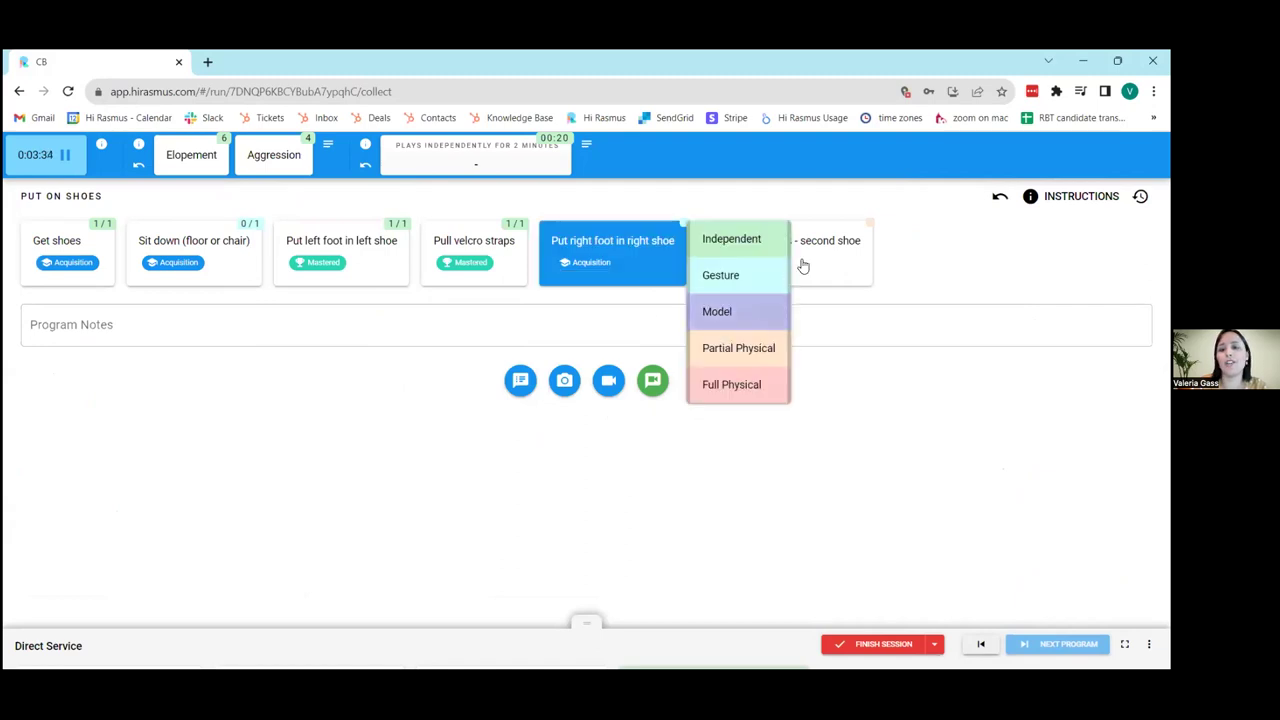
{"action": "left_click", "coordinate": [922, 284]}
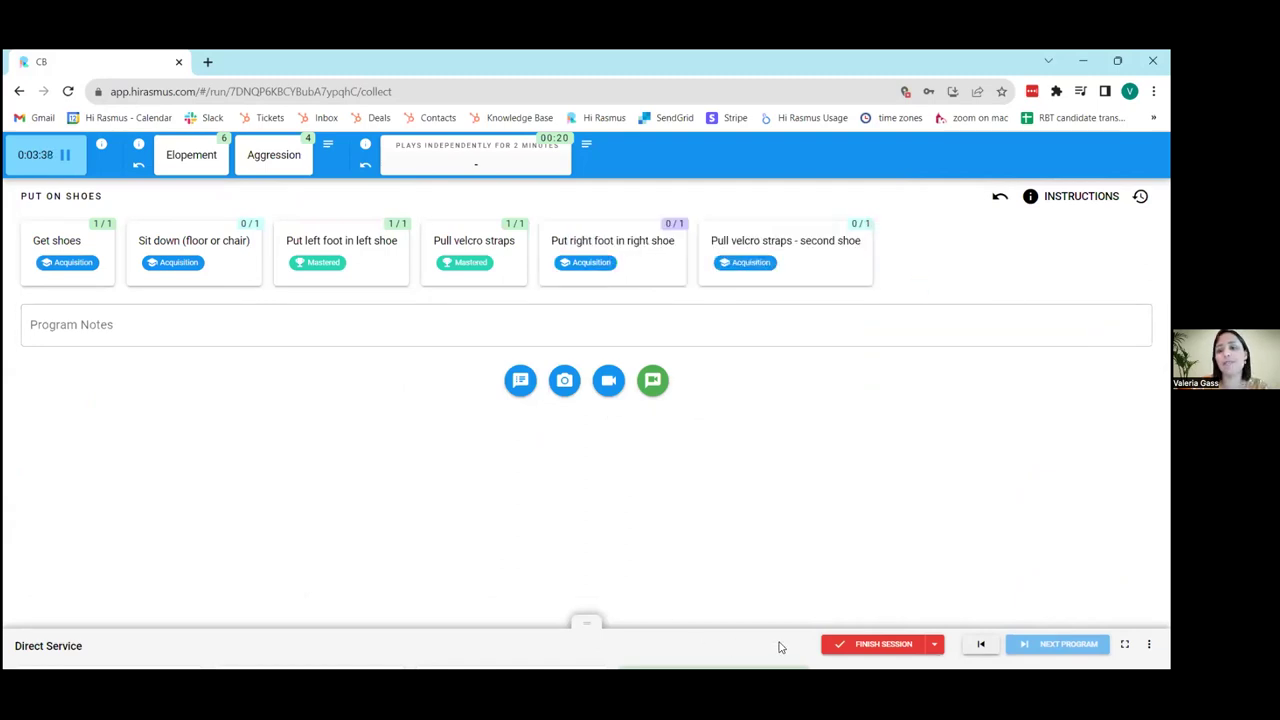
- Finish the Direct Service session and complete the Client Status page of its notes with "client status.."
{"action": "left_click", "coordinate": [879, 645]}
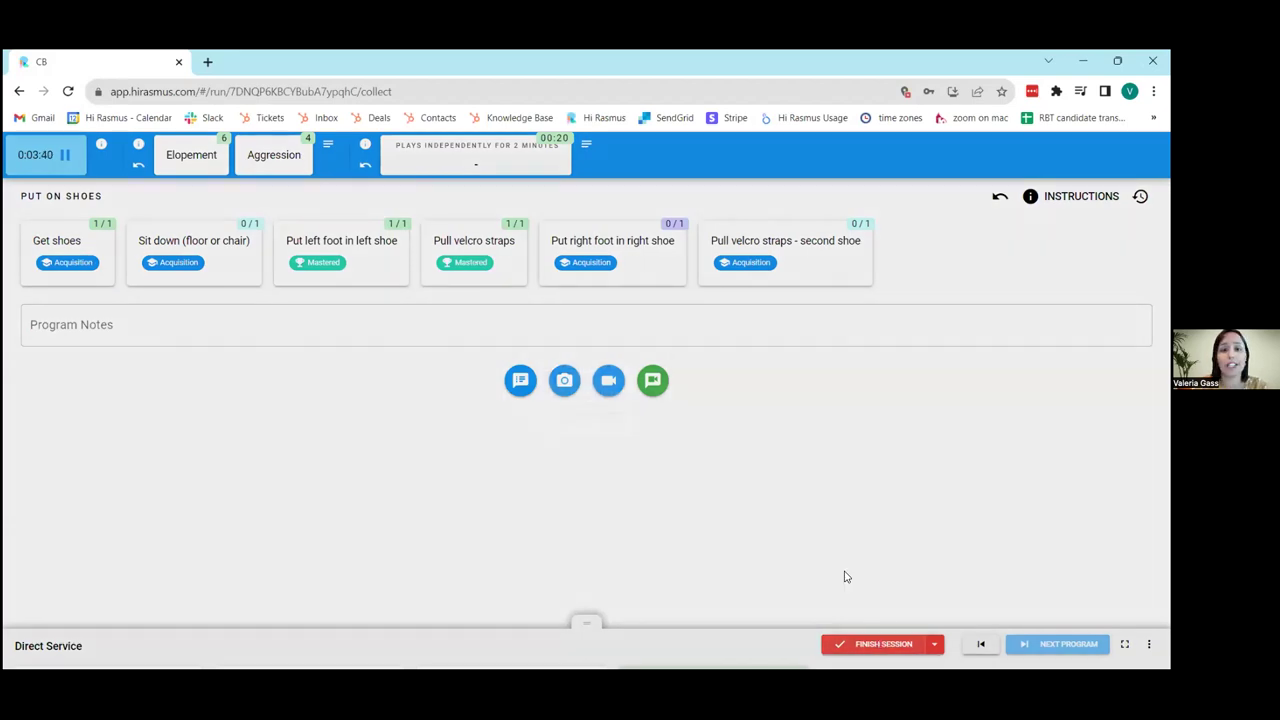
{"action": "left_click", "coordinate": [707, 498]}
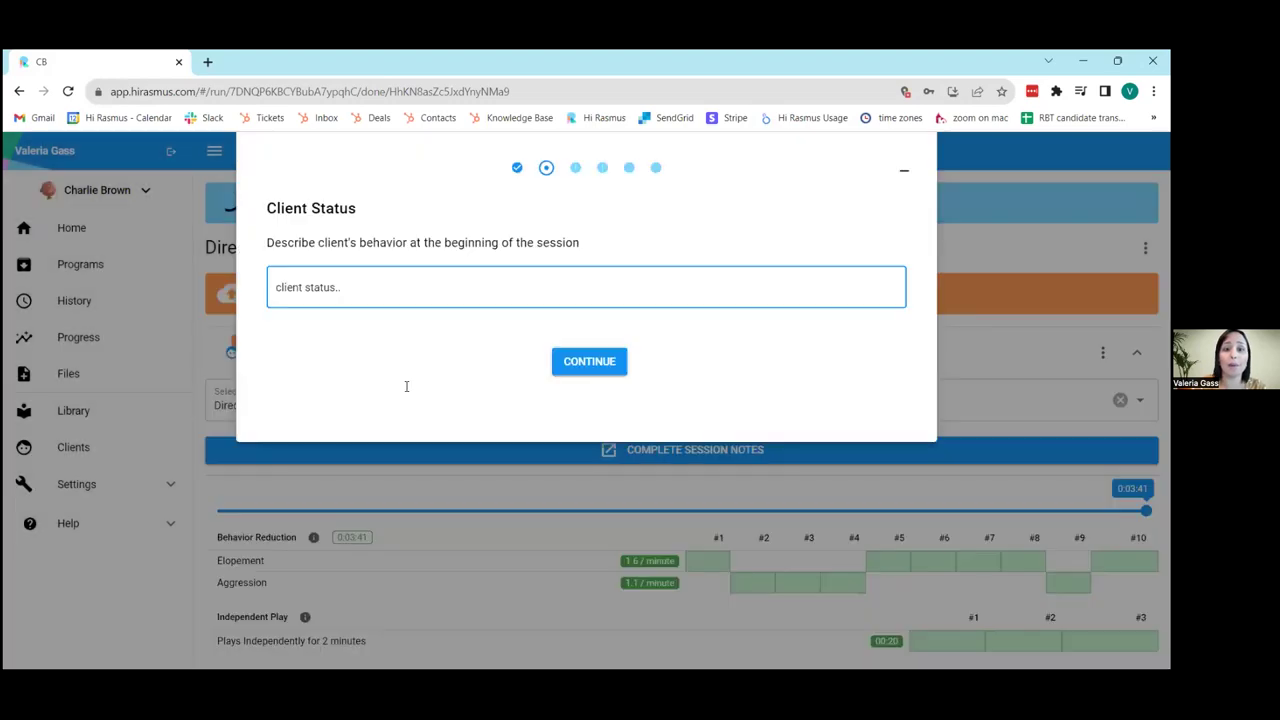
{"action": "left_click", "coordinate": [589, 361]}
- Select DTT, BST and Chaining as the ABA techniques used and continue to the session summary
{"action": "left_click", "coordinate": [314, 287]}
{"action": "left_click", "coordinate": [306, 341]}
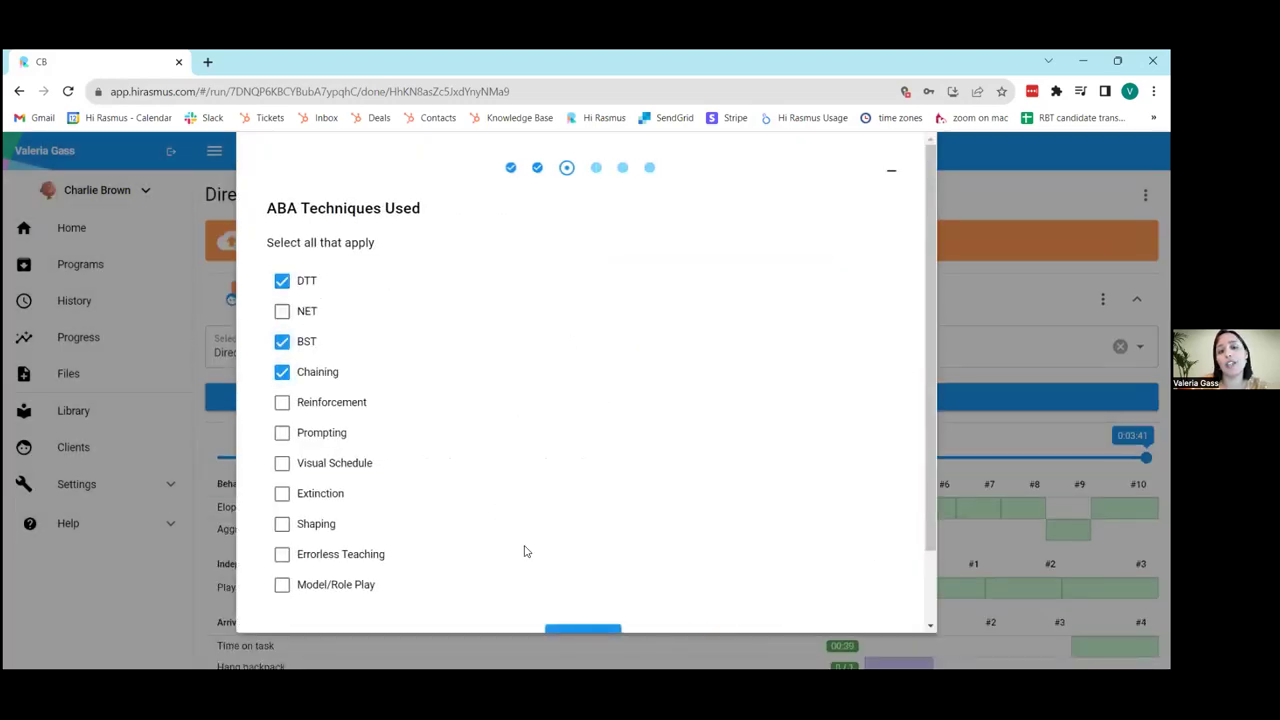
{"action": "scroll", "coordinate": [560, 560], "scroll_direction": "down", "scroll_amount": 2}
{"action": "left_click", "coordinate": [600, 561]}
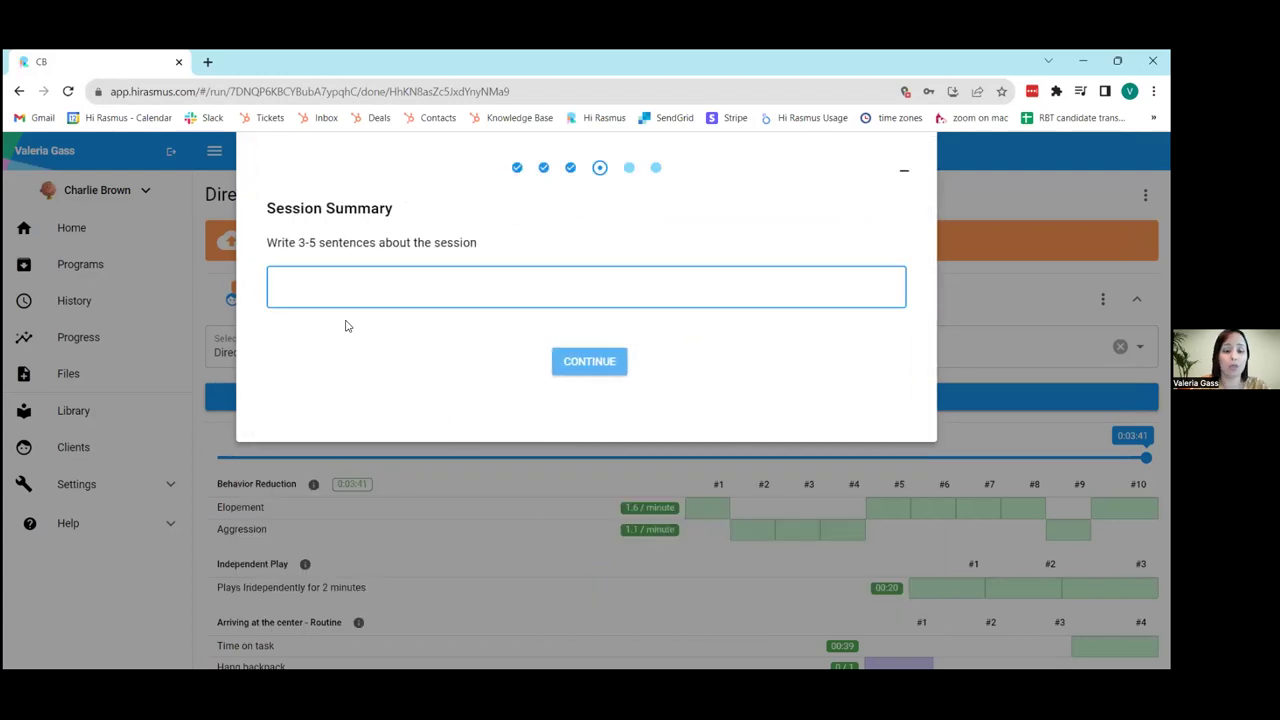
- Enter "summary here" as the session summary and include all programs in the session data
{"action": "type", "text": "s"}
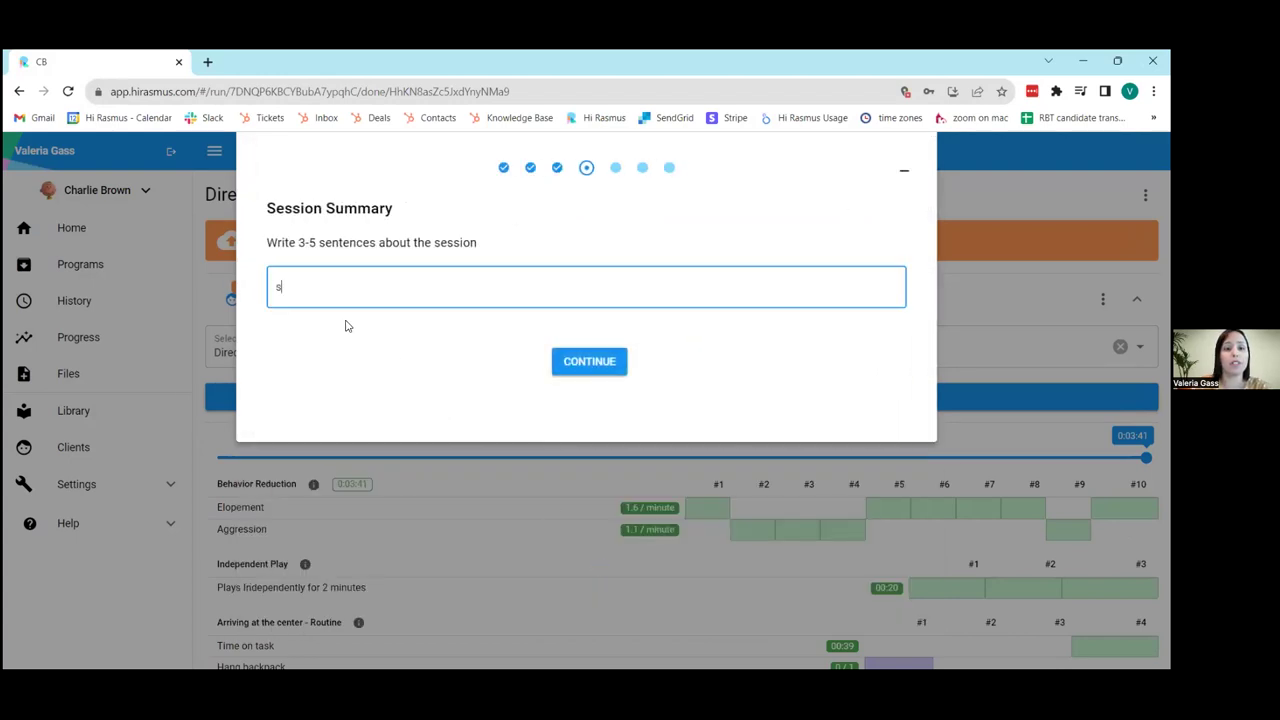
{"action": "type", "text": "ummary here"}
{"action": "left_click", "coordinate": [589, 361]}
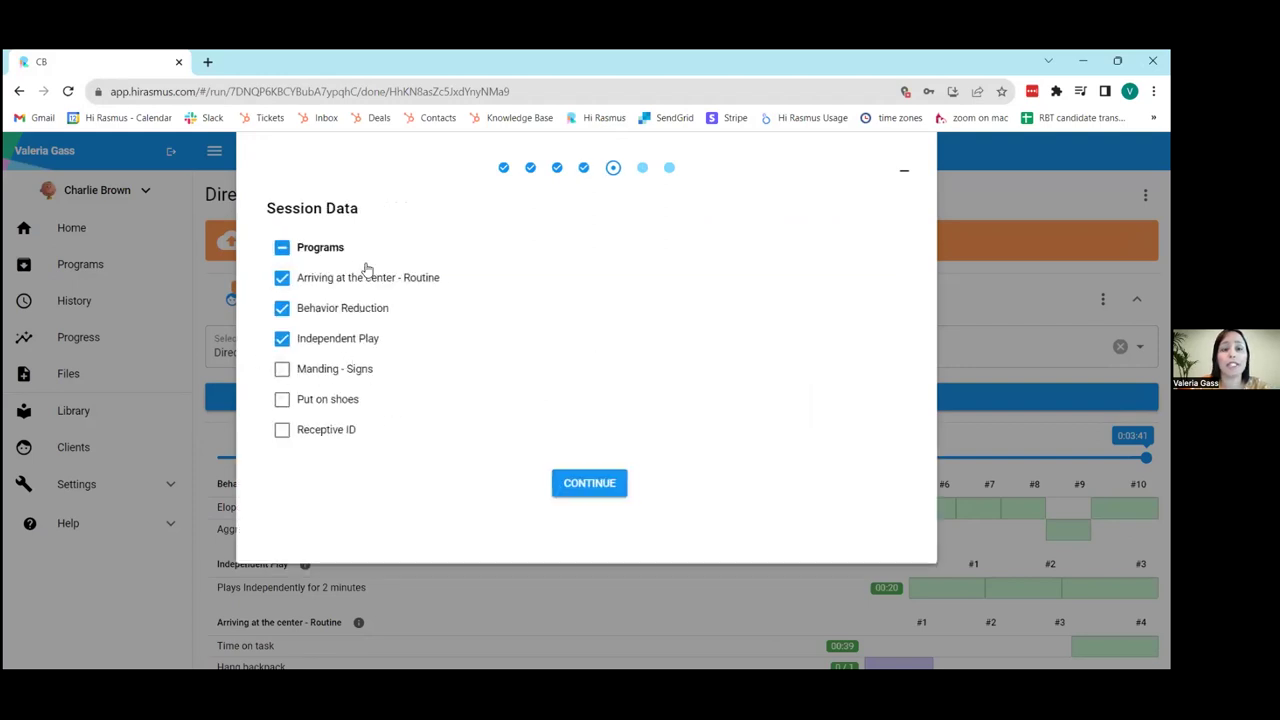
{"action": "left_click", "coordinate": [320, 252]}
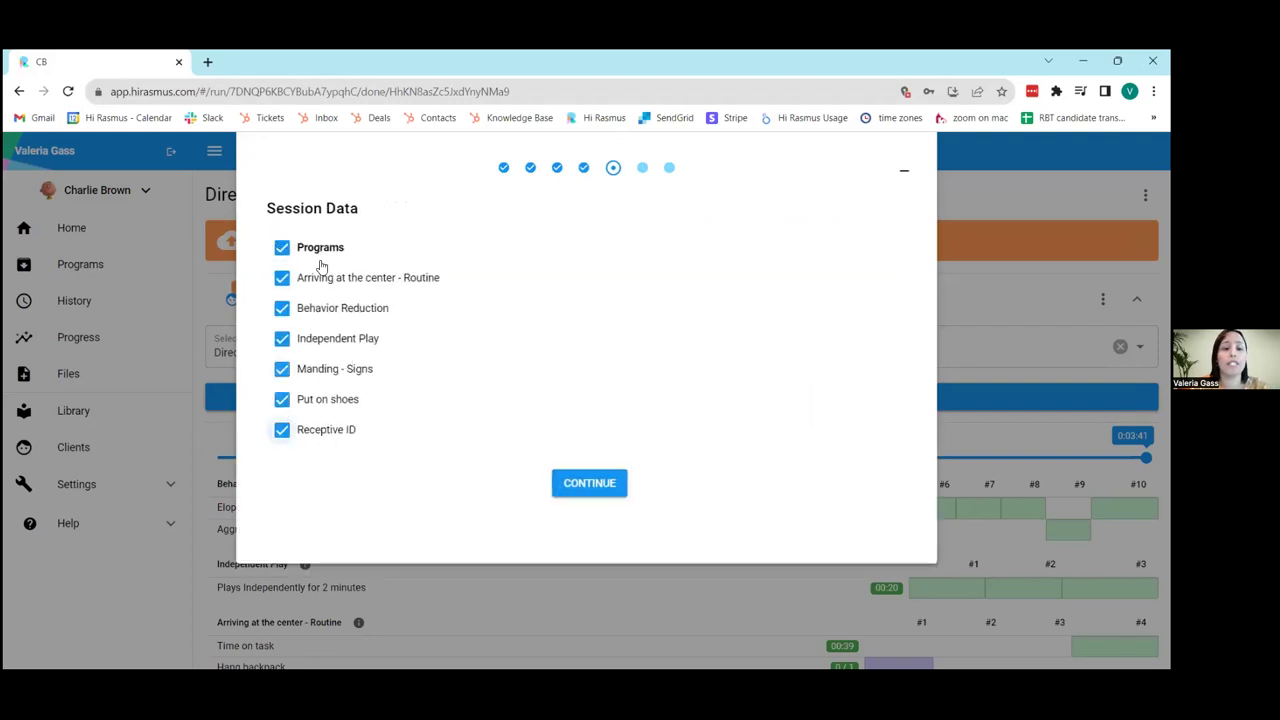
{"action": "left_click", "coordinate": [590, 483]}
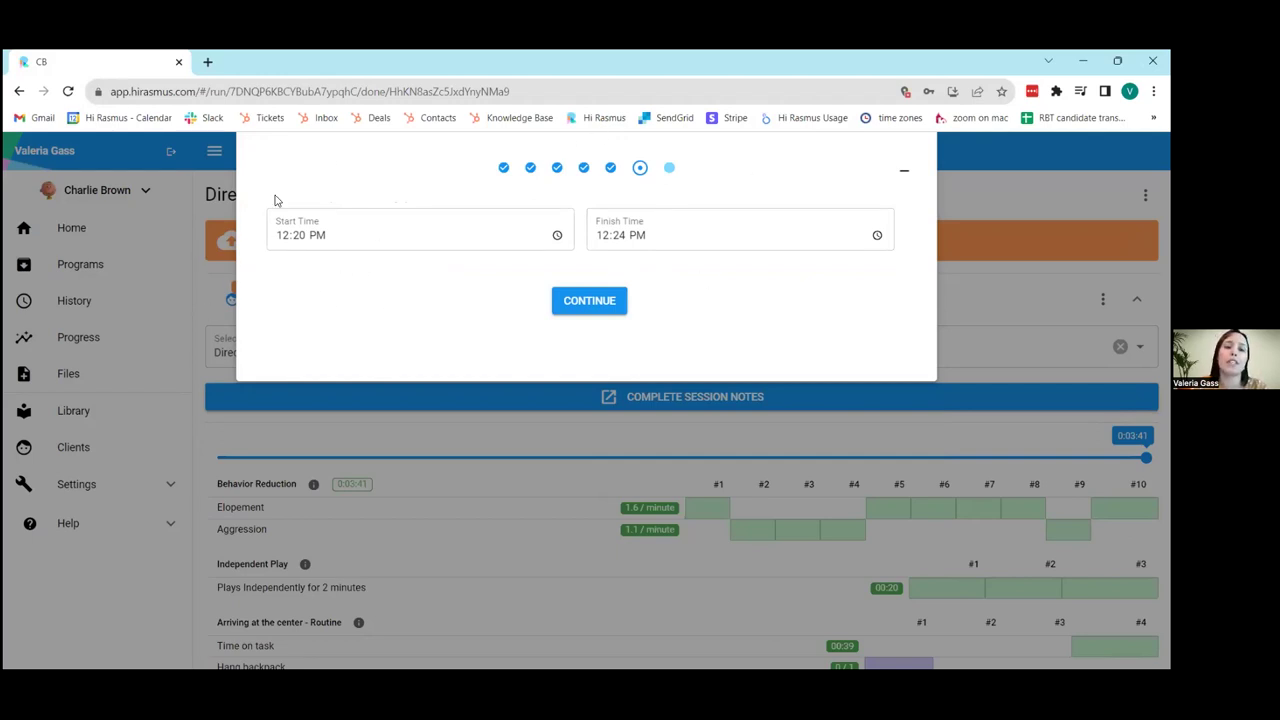
- Set the session's finish time to 3:00 PM and generate the session note
{"action": "left_click", "coordinate": [601, 246]}
{"action": "type", "text": "3"}
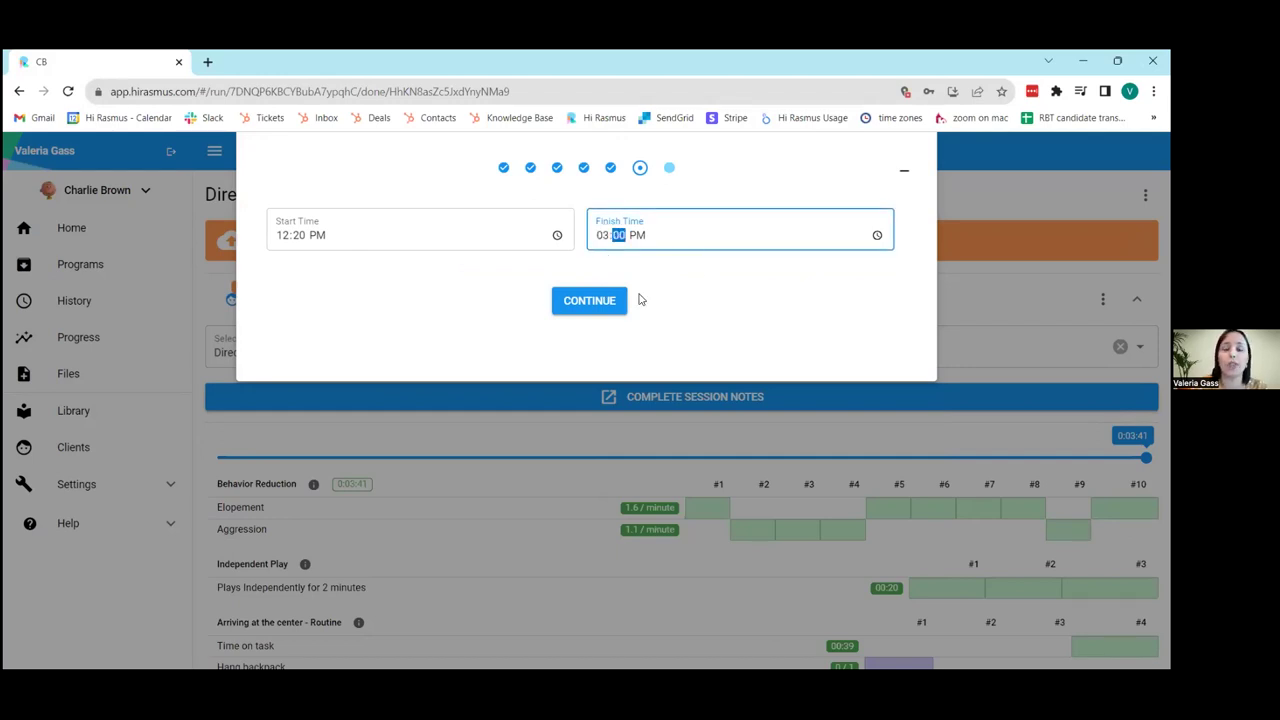
{"action": "left_click", "coordinate": [601, 302]}
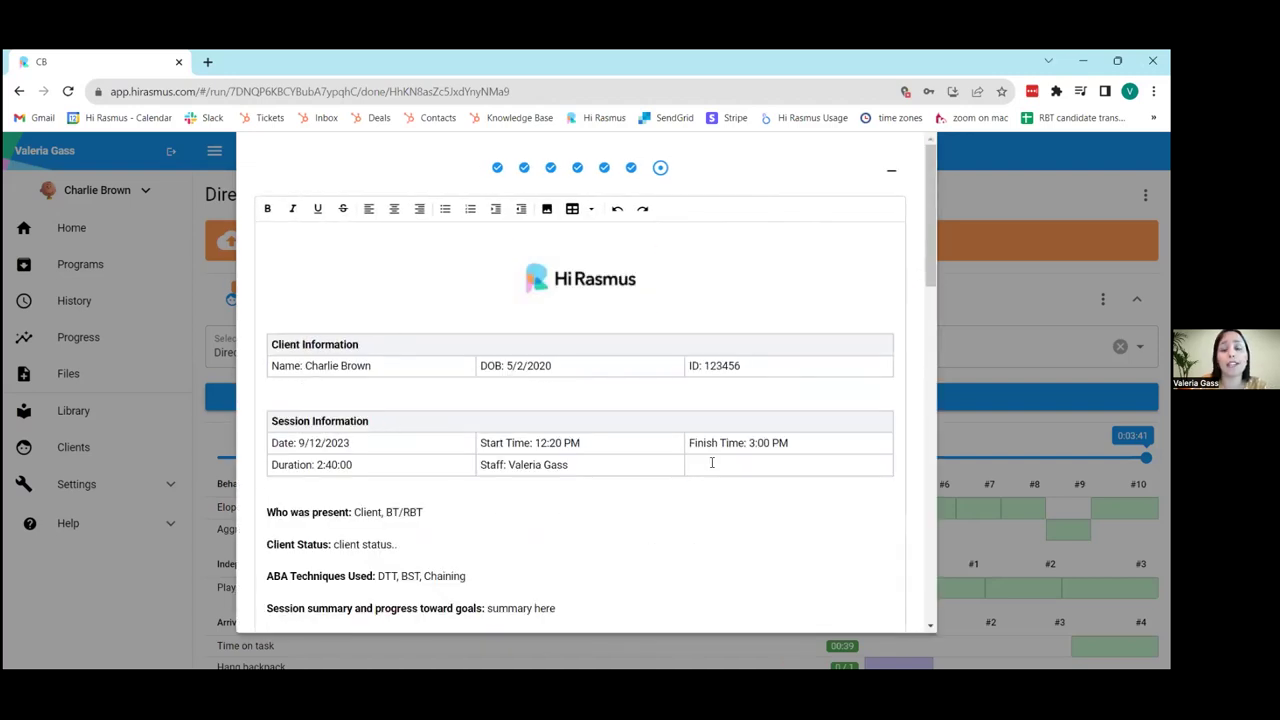
- Review the generated session note through Receptive ID, then sign and save it with a drawn staff signature
{"action": "scroll", "coordinate": [713, 460], "scroll_direction": "down", "scroll_amount": 1}
{"action": "scroll", "coordinate": [638, 460], "scroll_direction": "down", "scroll_amount": 1}
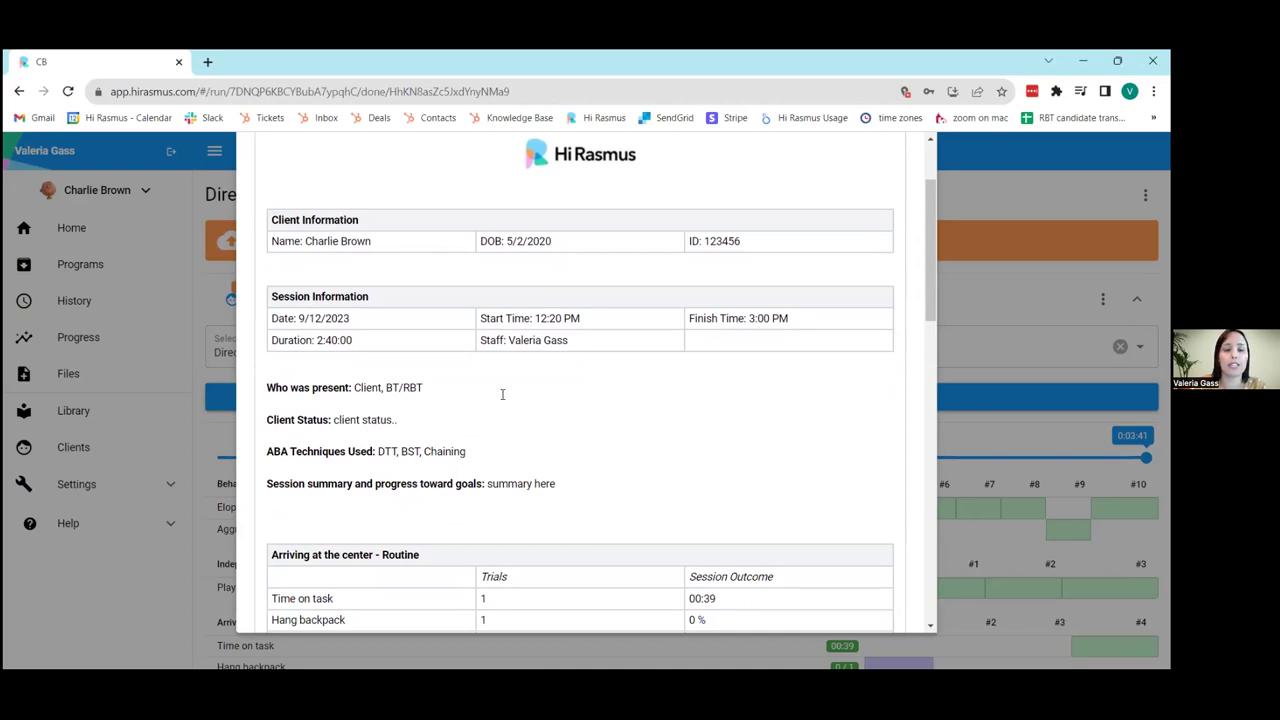
{"action": "scroll", "coordinate": [629, 405], "scroll_direction": "down", "scroll_amount": 2}
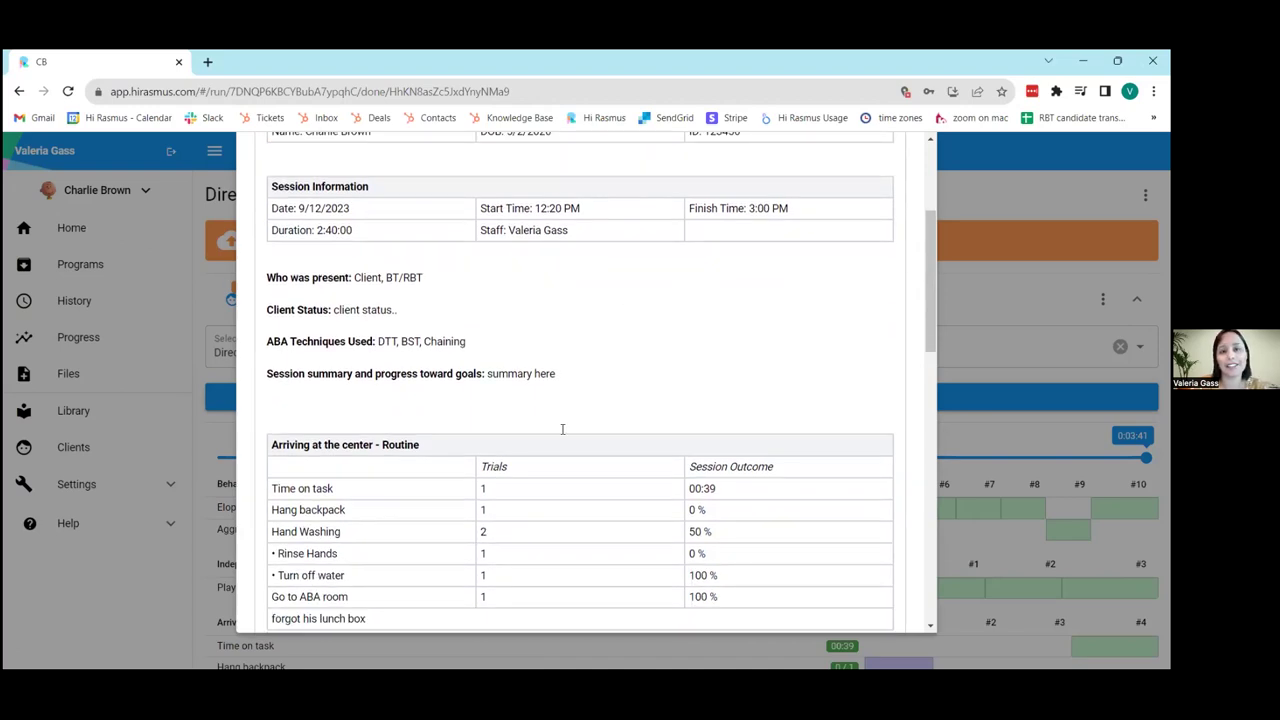
{"action": "scroll", "coordinate": [562, 429], "scroll_direction": "down", "scroll_amount": 12}
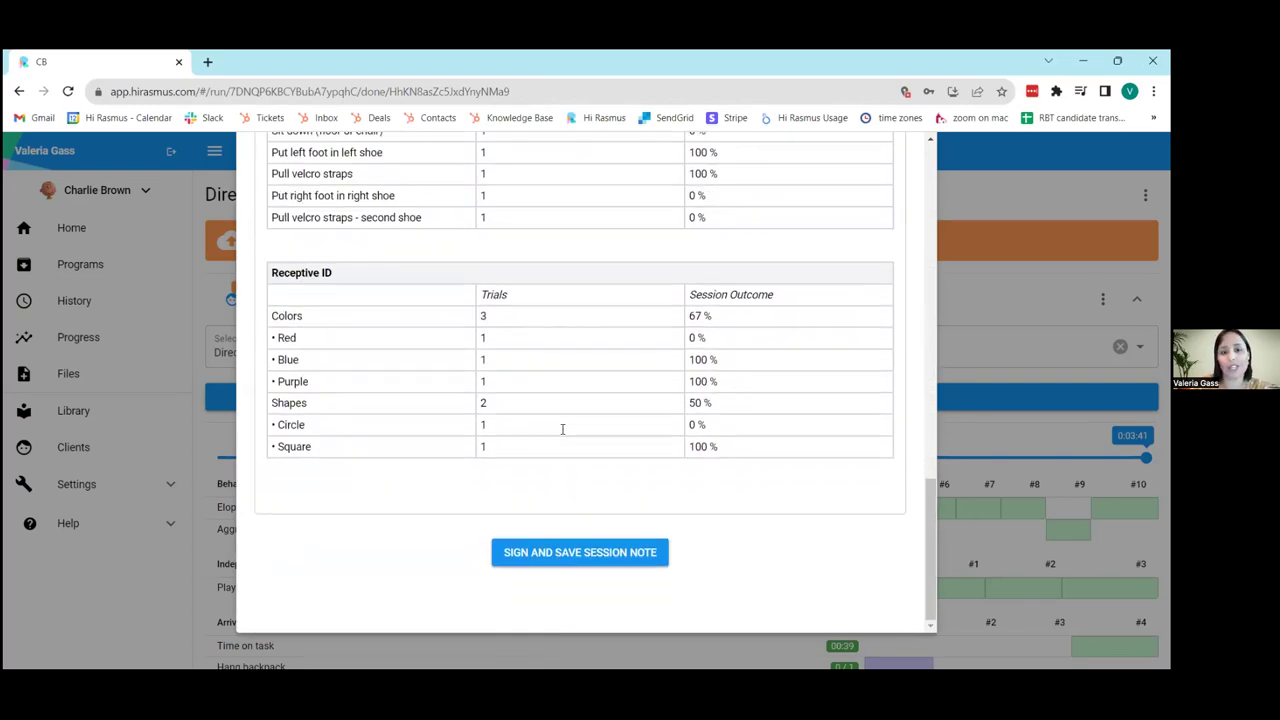
{"action": "left_click", "coordinate": [580, 555]}
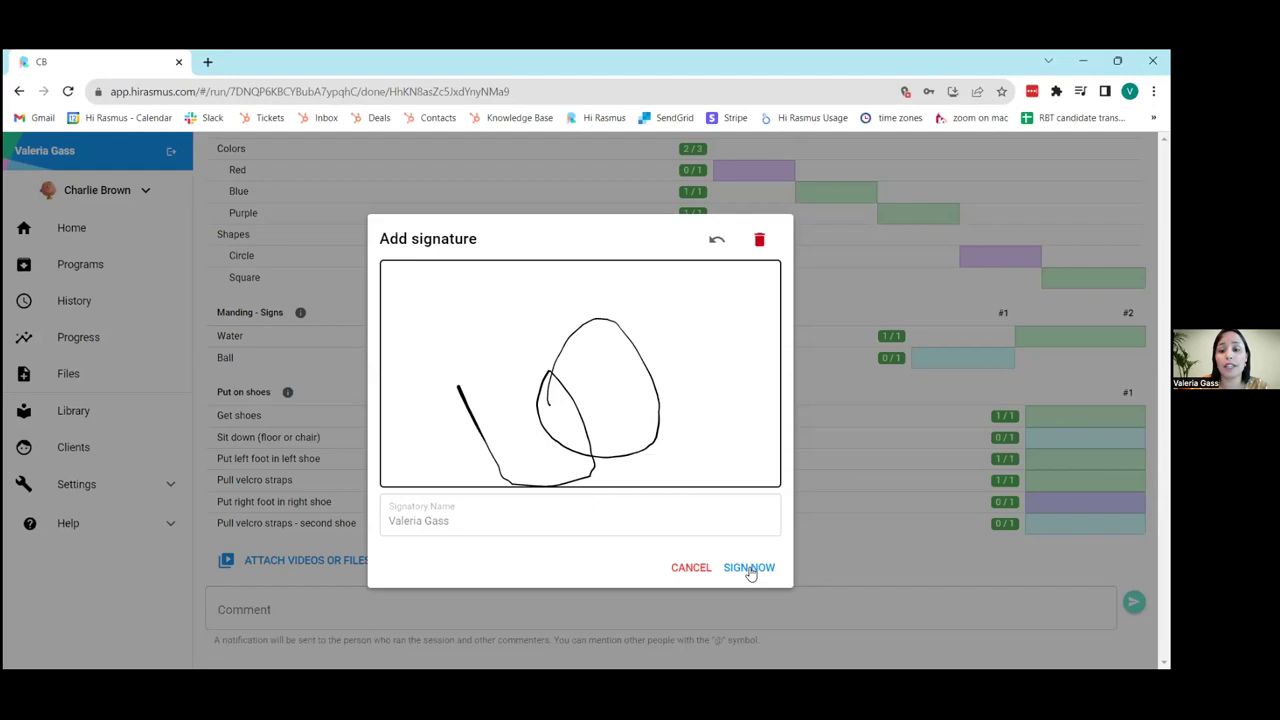
{"action": "left_click", "coordinate": [749, 568]}
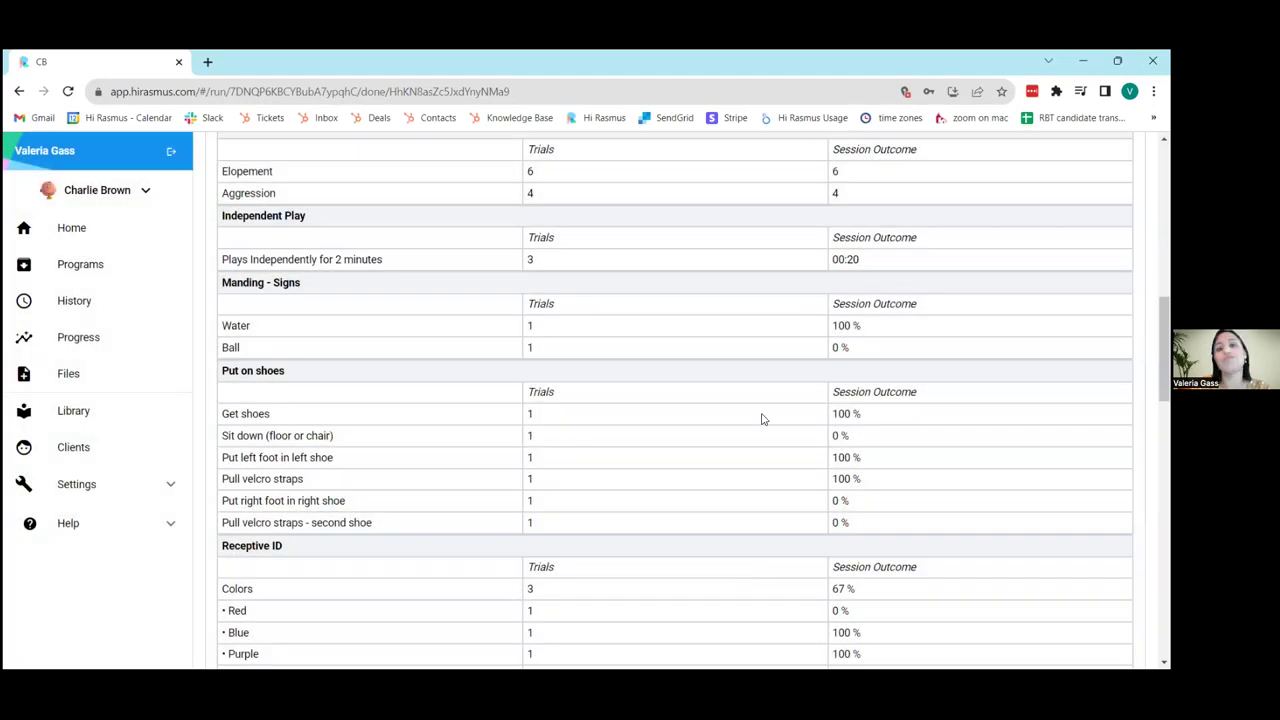
- Complete the pending parent signature on the session note with a hand-drawn signature
{"action": "scroll", "coordinate": [763, 417], "scroll_direction": "down", "scroll_amount": 5}
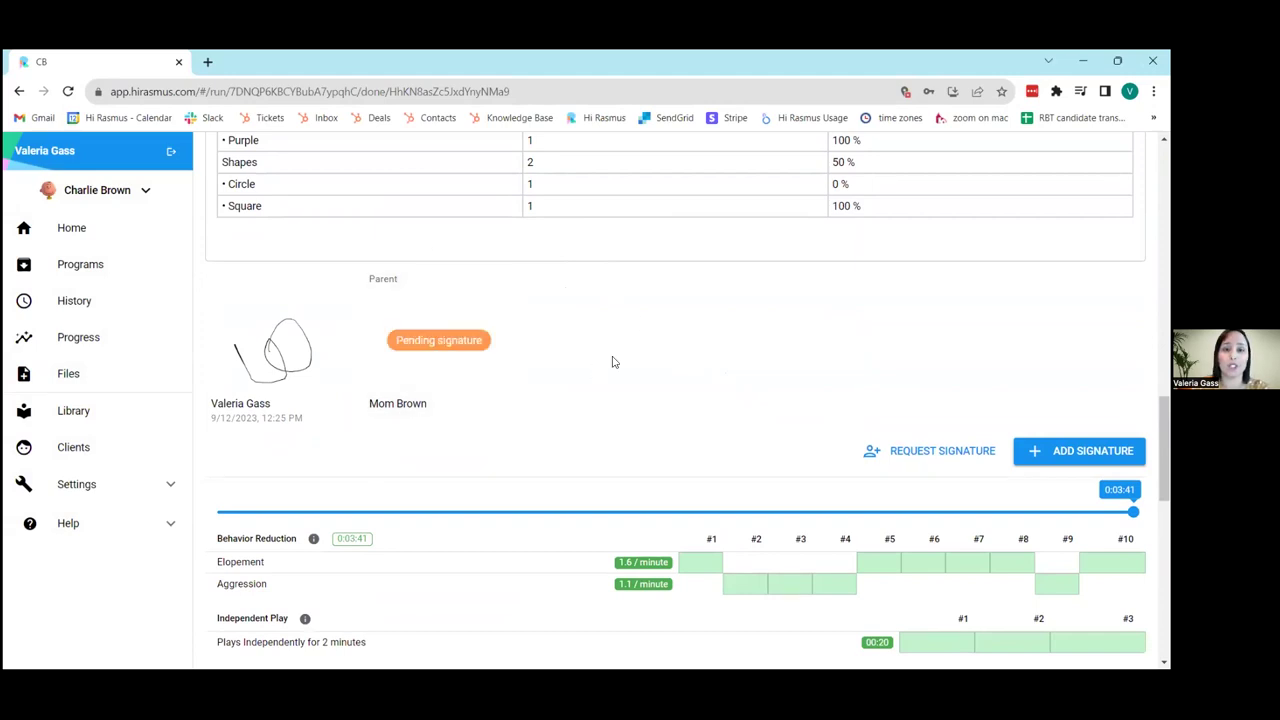
{"action": "left_click", "coordinate": [428, 349]}
{"action": "mouse_move", "coordinate": [447, 399]}
{"action": "left_mouse_down"}
{"action": "mouse_move", "coordinate": [503, 340]}
{"action": "mouse_move", "coordinate": [535, 390]}
{"action": "mouse_move", "coordinate": [577, 414]}
{"action": "left_mouse_up"}
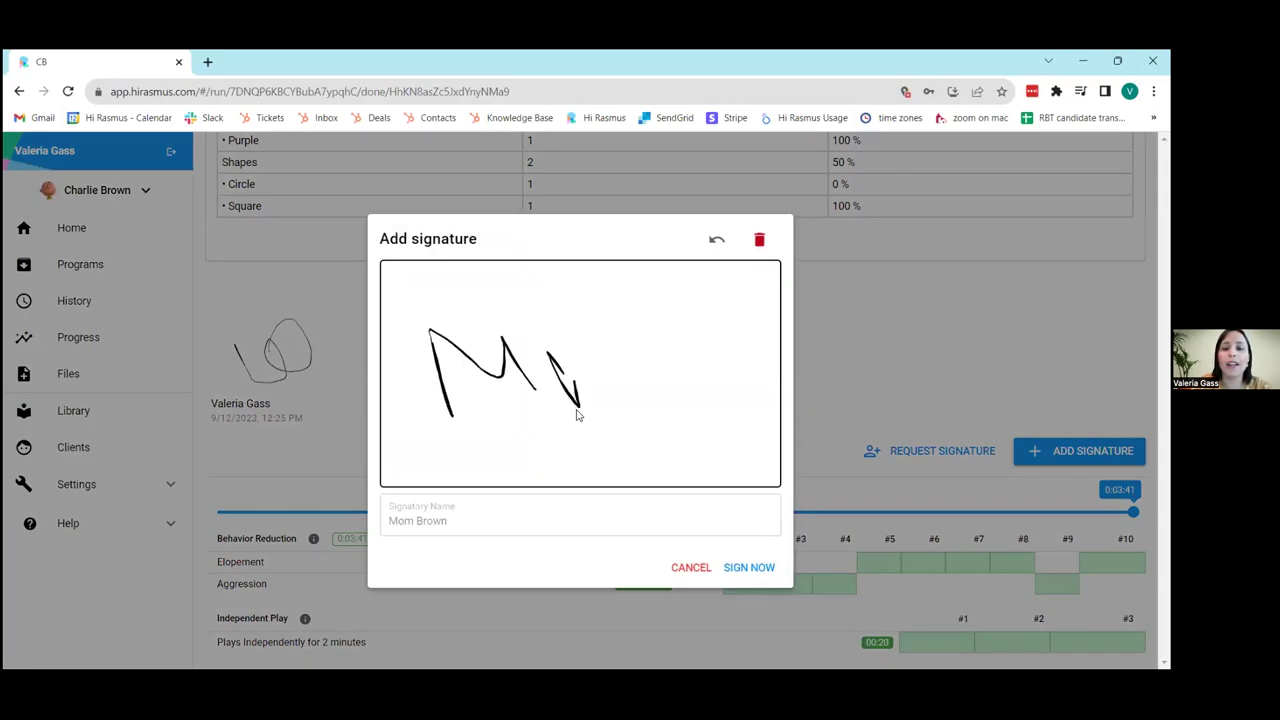
{"action": "left_click_drag", "start_coordinate": [550, 350], "coordinate": [540, 412]}
{"action": "left_click", "coordinate": [763, 564]}
- Collapse the signed session note and send the session notes to AlohaABA
{"action": "scroll", "coordinate": [702, 355], "scroll_direction": "up", "scroll_amount": 3}
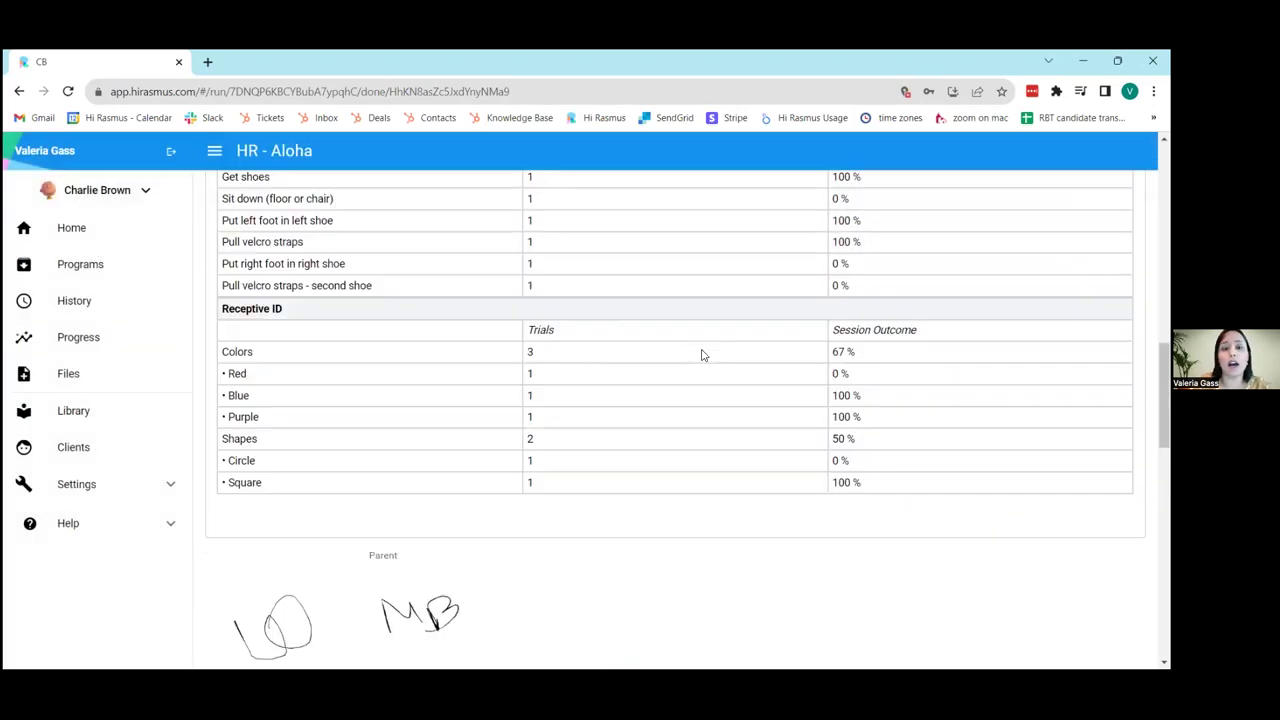
{"action": "scroll", "coordinate": [702, 355], "scroll_direction": "up", "scroll_amount": 10}
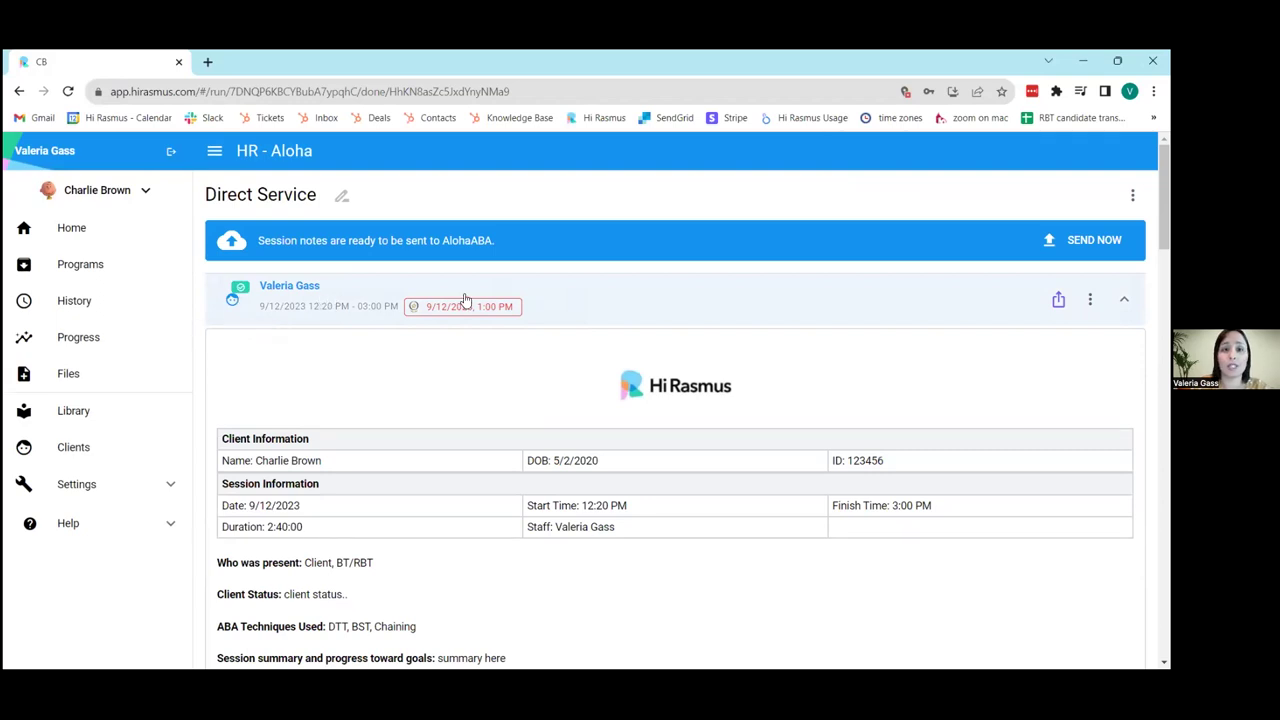
{"action": "left_click", "coordinate": [631, 315]}
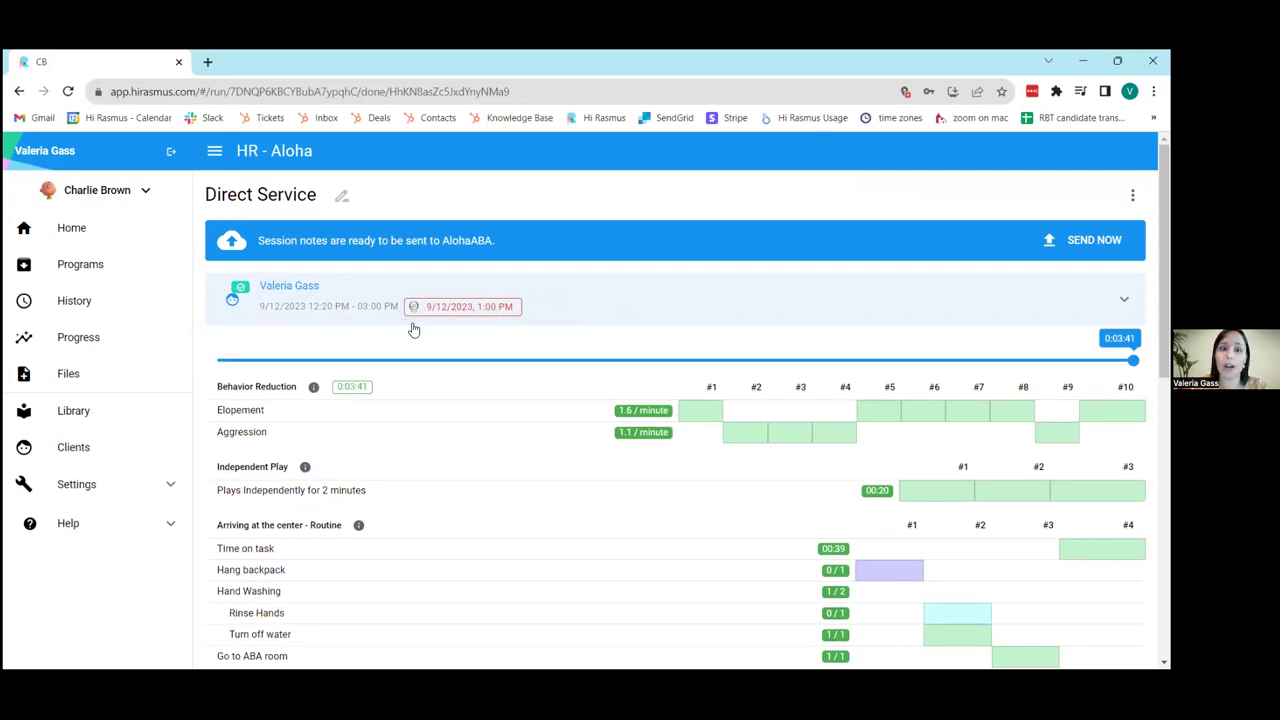
{"action": "mouse_move", "coordinate": [502, 312]}
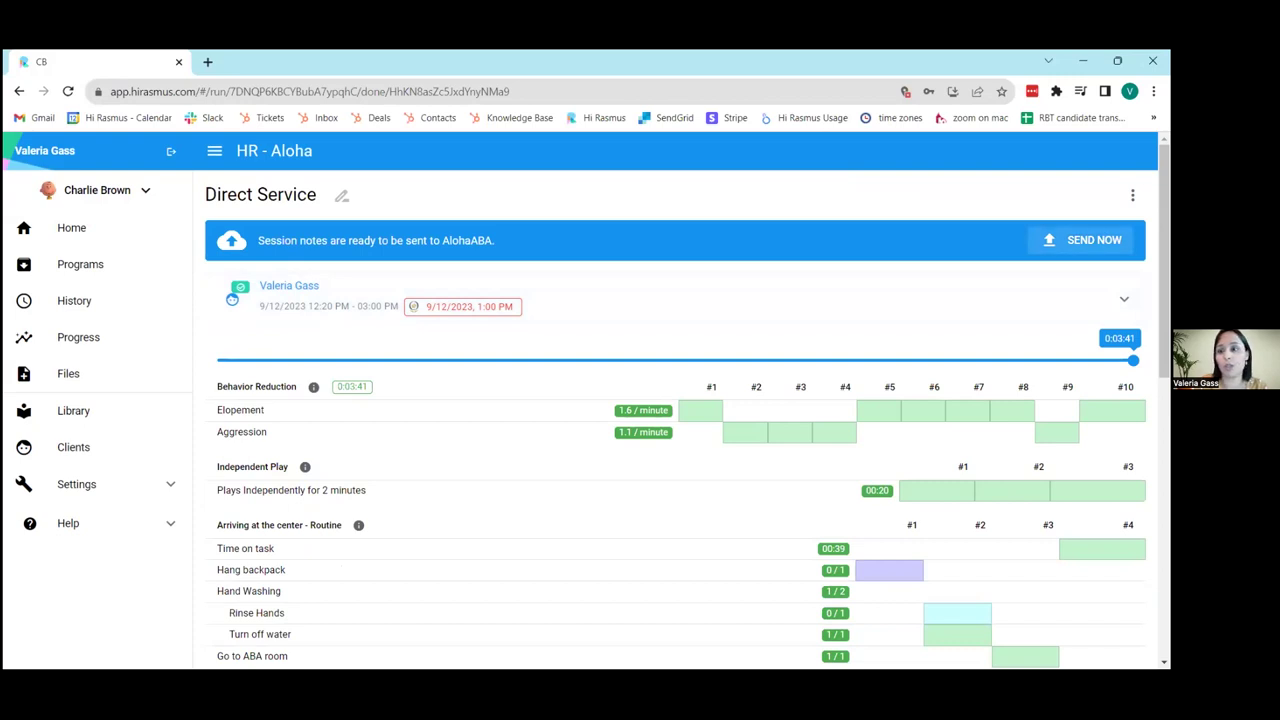
{"action": "left_click", "coordinate": [1090, 240]}
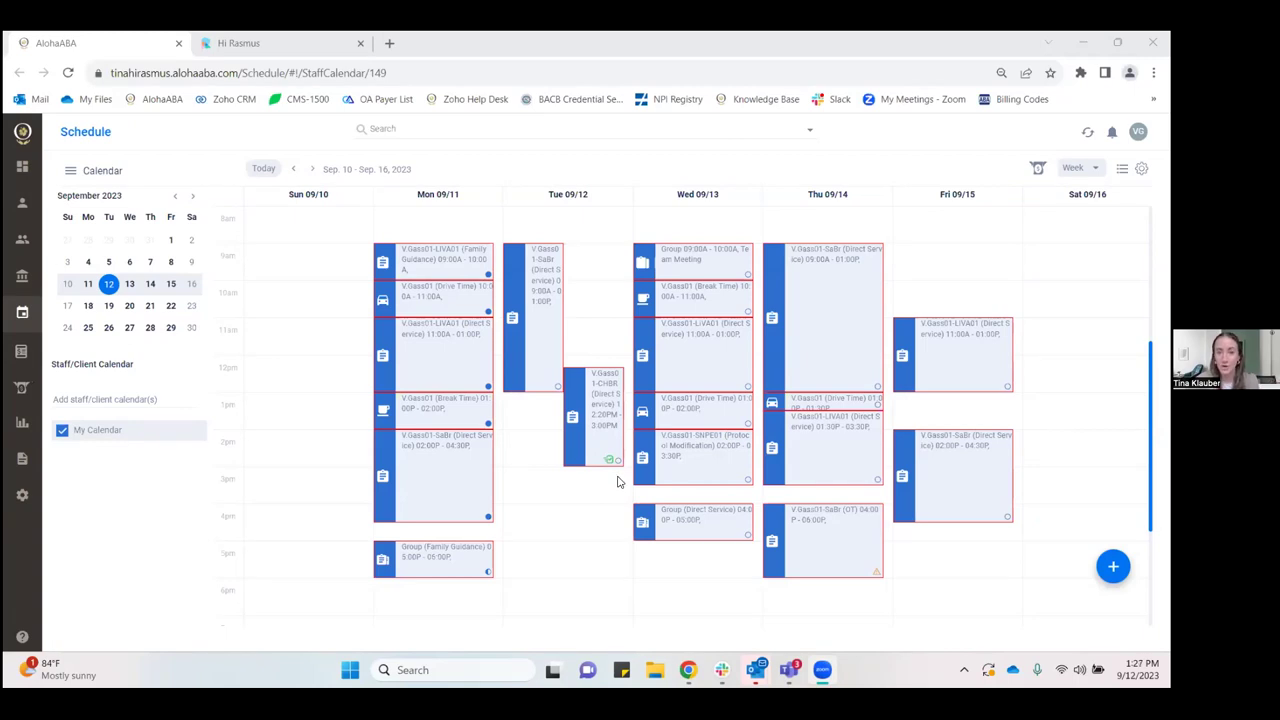
- In AlohaABA, open the 9/12 Direct Service appointment from 12:20 PM to 3:00 PM and follow its session notes link to Hi Rasmus
{"action": "left_click_drag", "start_coordinate": [619, 404], "coordinate": [613, 424]}
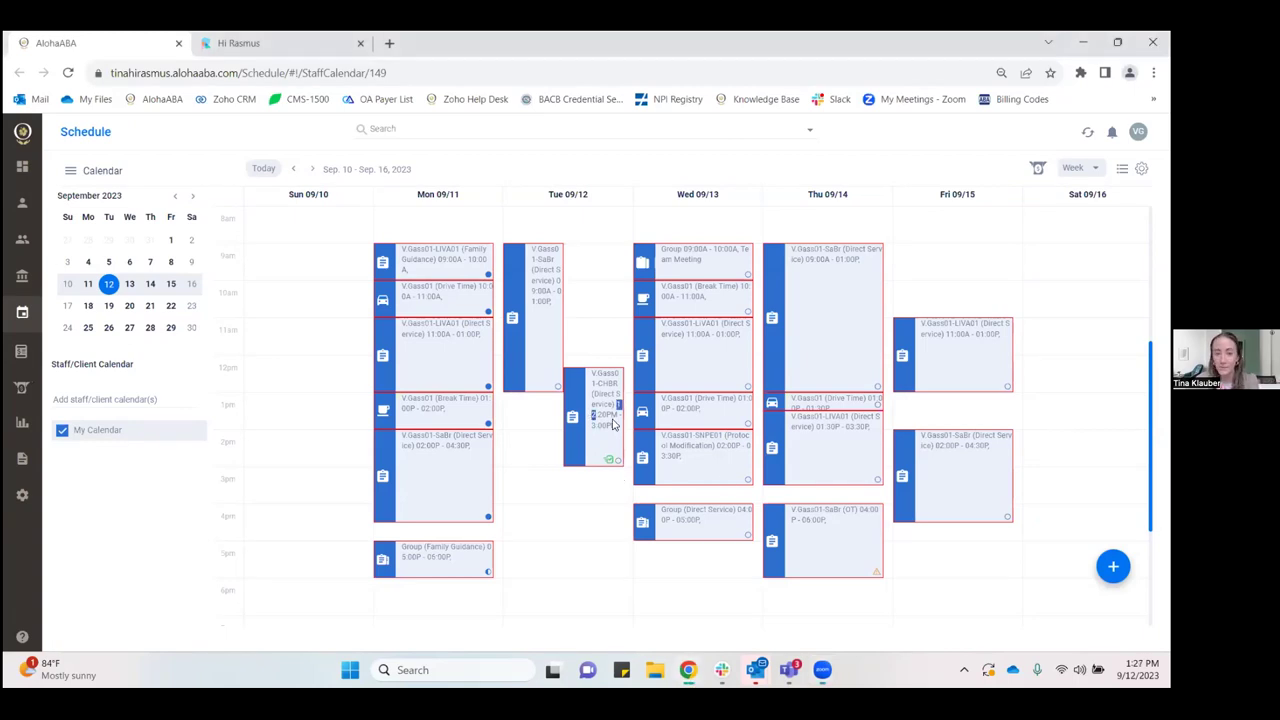
{"action": "left_click", "coordinate": [725, 487]}
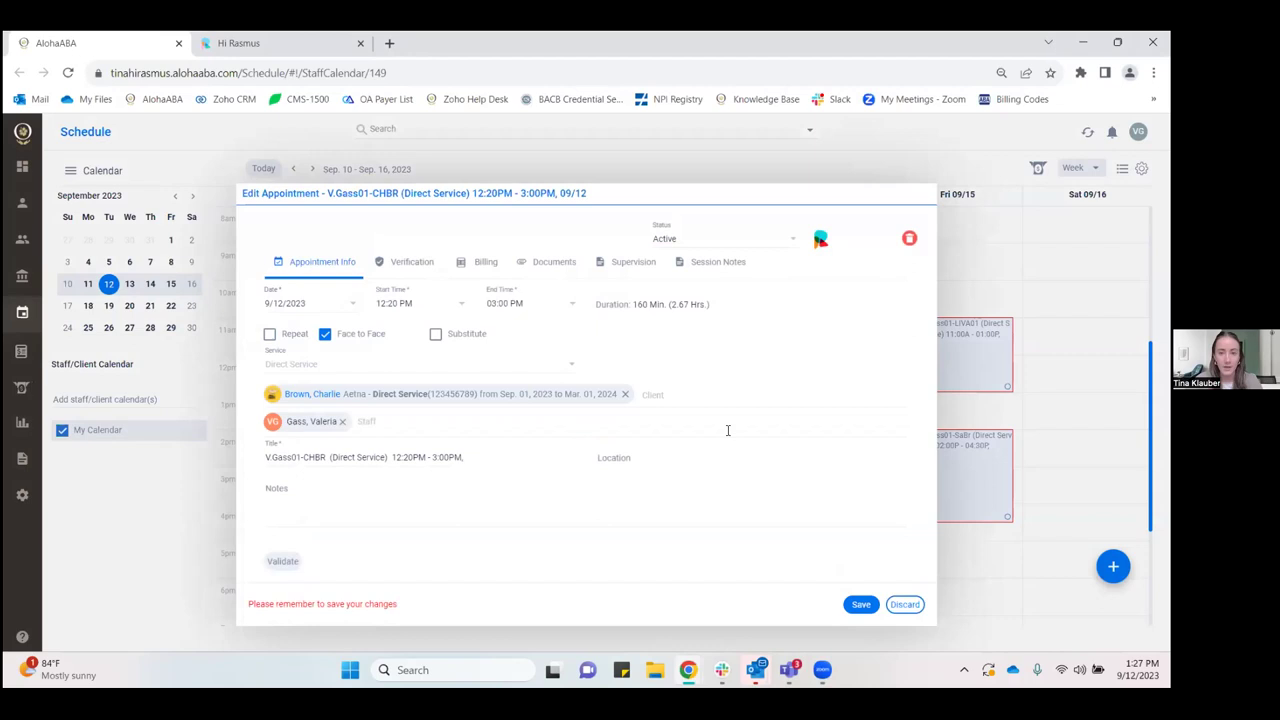
{"action": "left_click", "coordinate": [718, 262]}
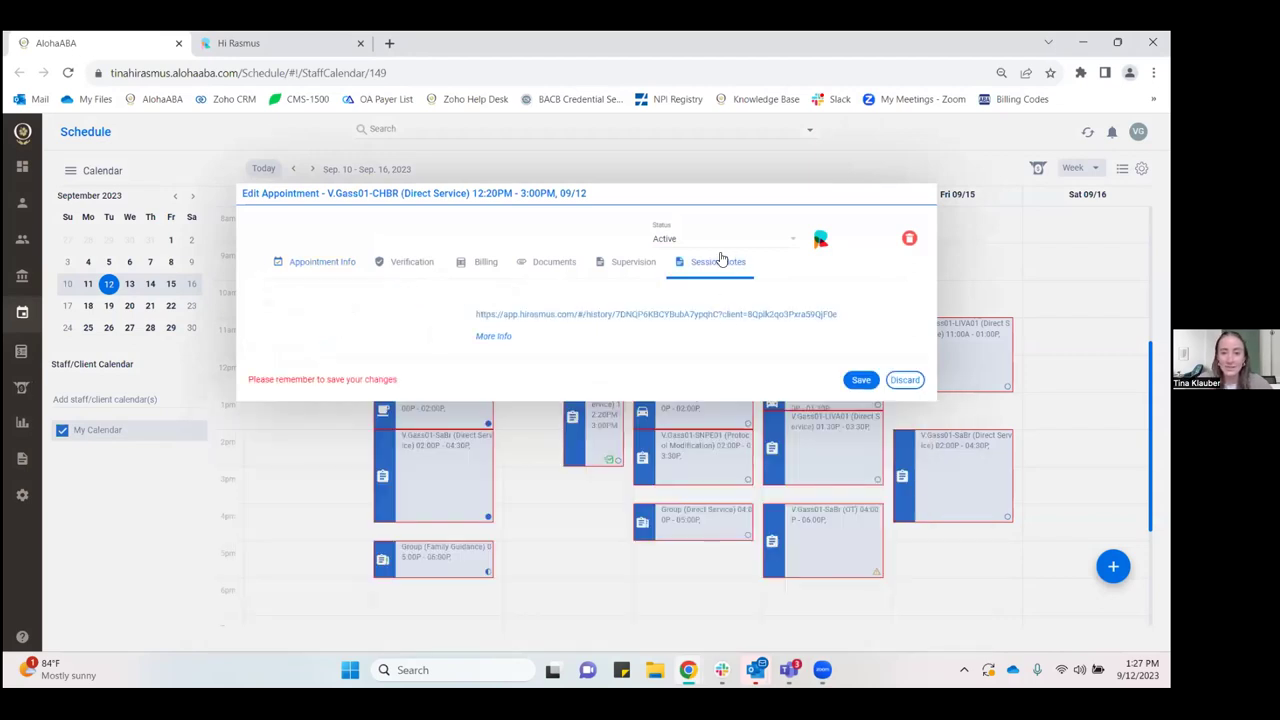
{"action": "left_click", "coordinate": [711, 316]}
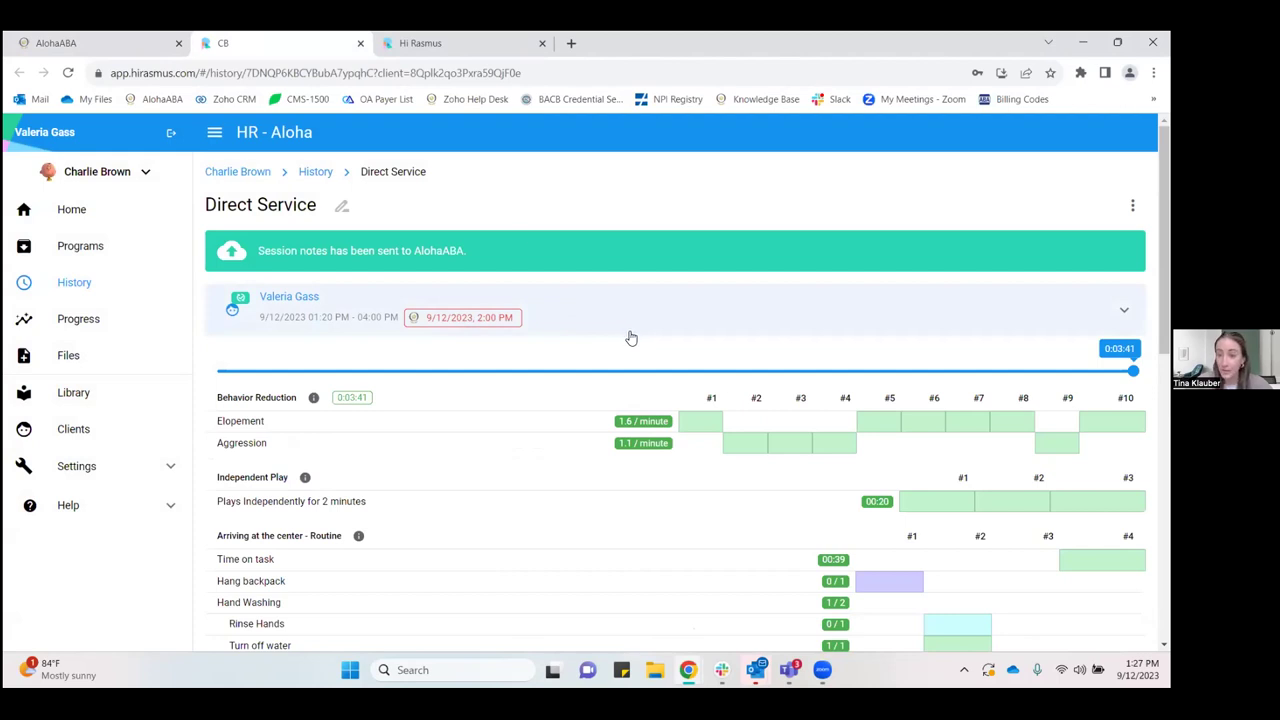
- Back in AlohaABA, review the staff and client signatures in the appointment's verification details, mark it completed, and save
{"action": "left_click", "coordinate": [190, 38]}
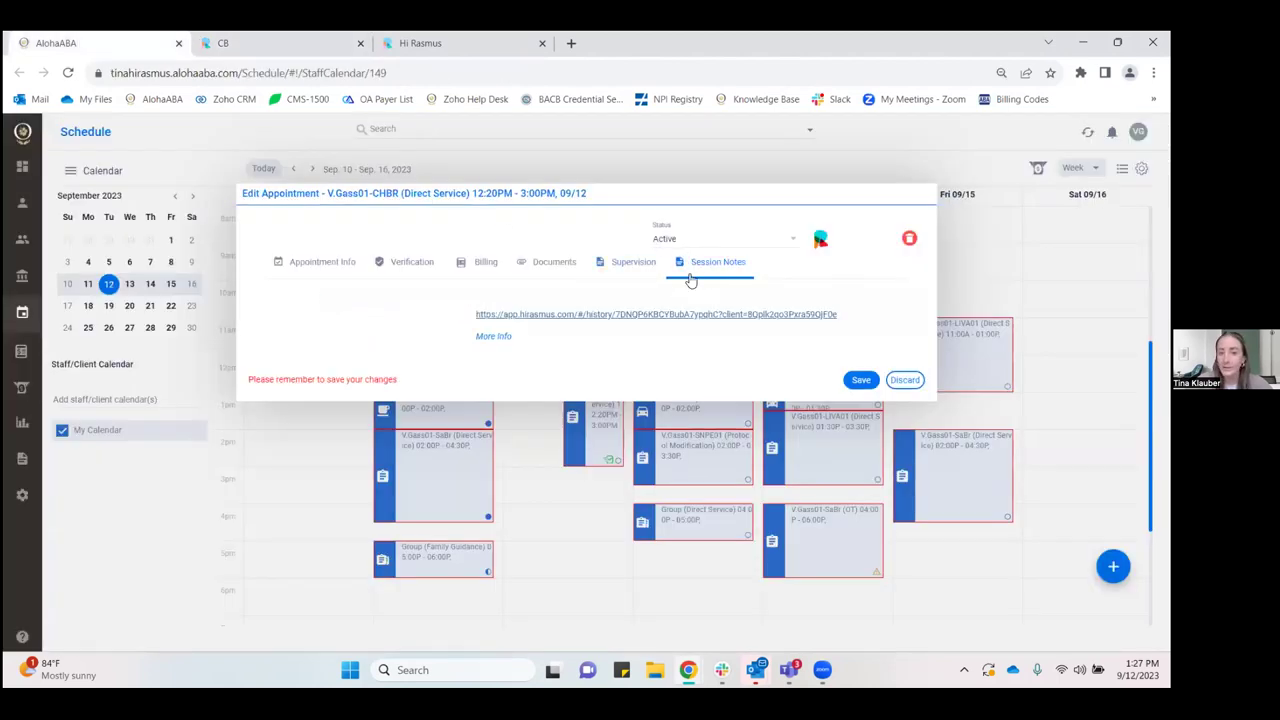
{"action": "left_click", "coordinate": [405, 262]}
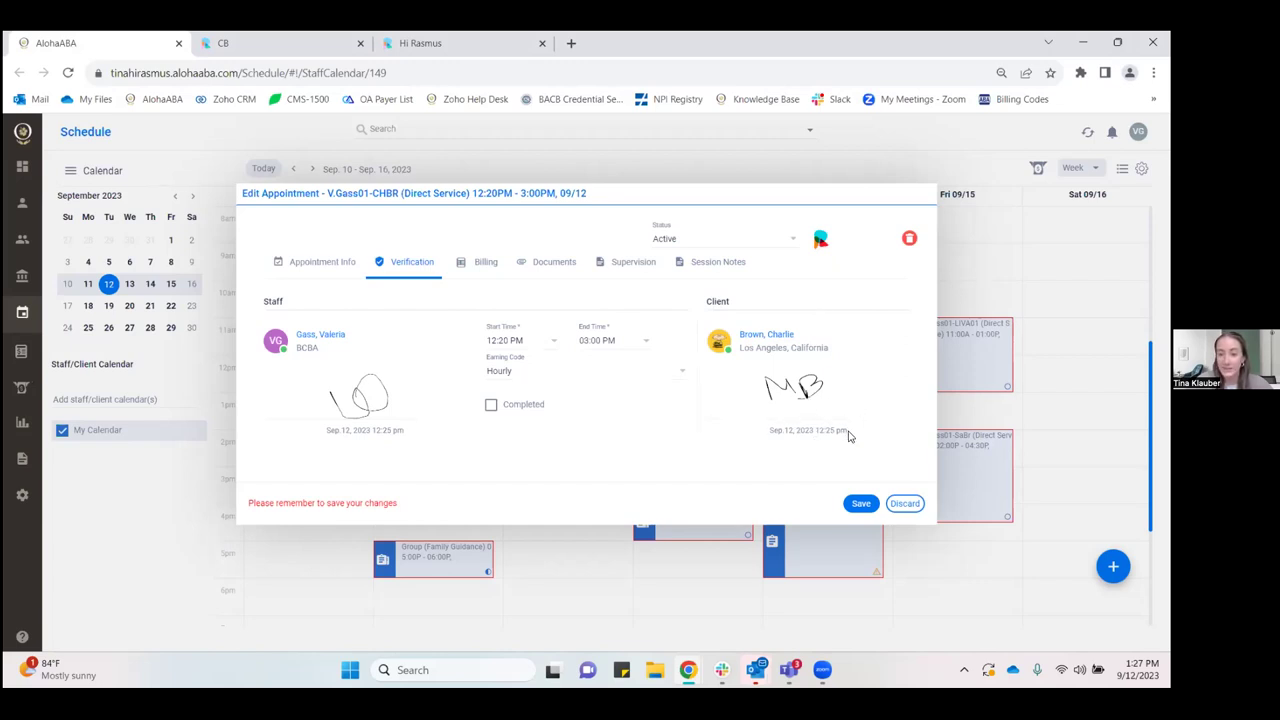
{"action": "left_click", "coordinate": [689, 264]}
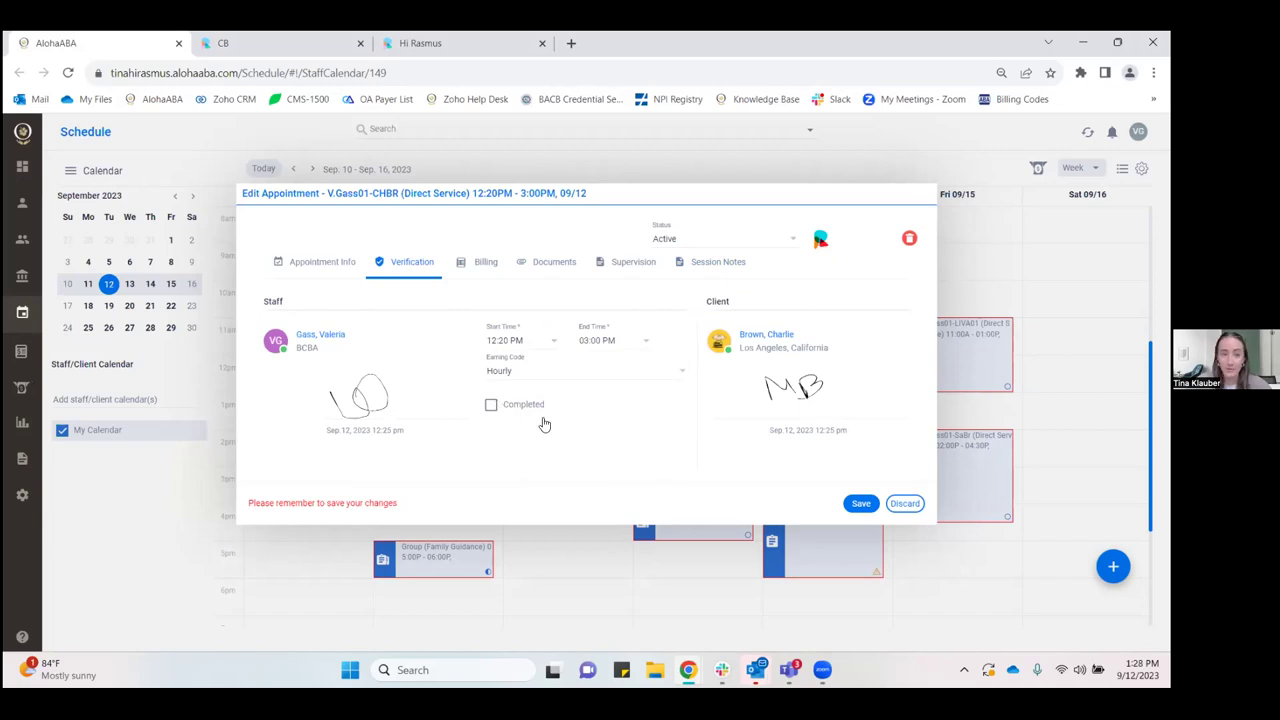
{"action": "left_click", "coordinate": [491, 404]}
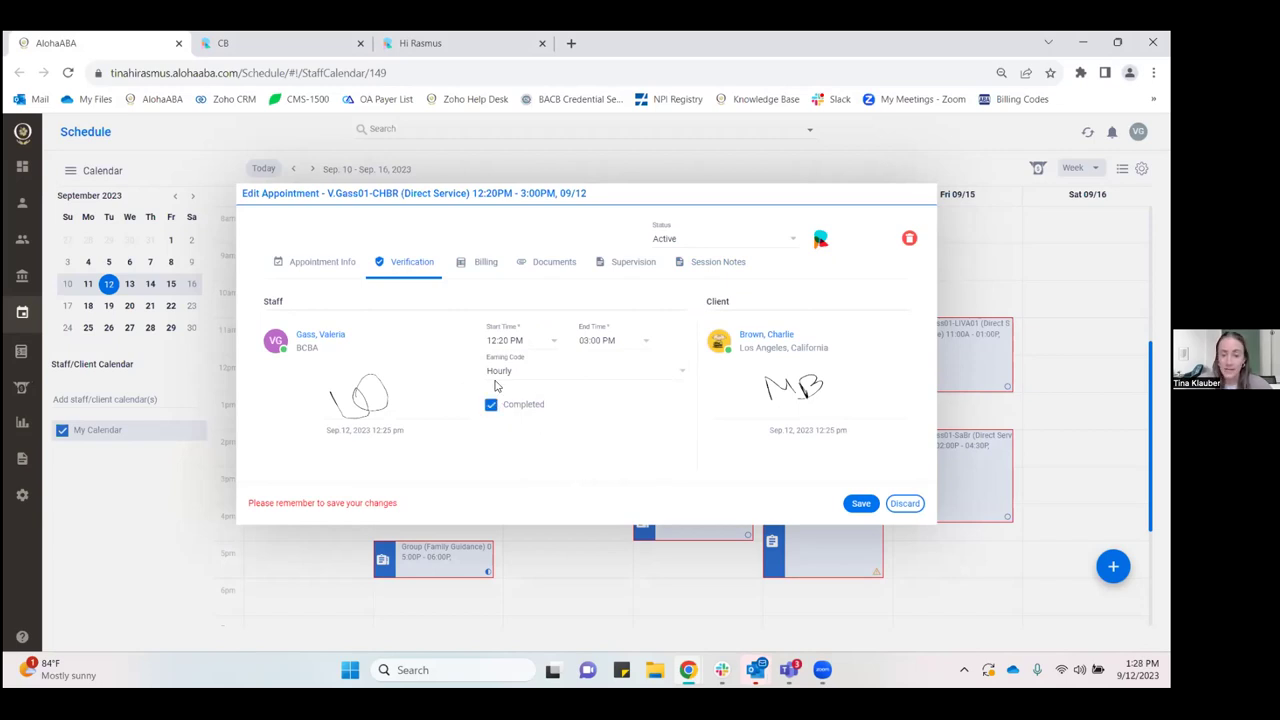
{"action": "left_click", "coordinate": [863, 504]}
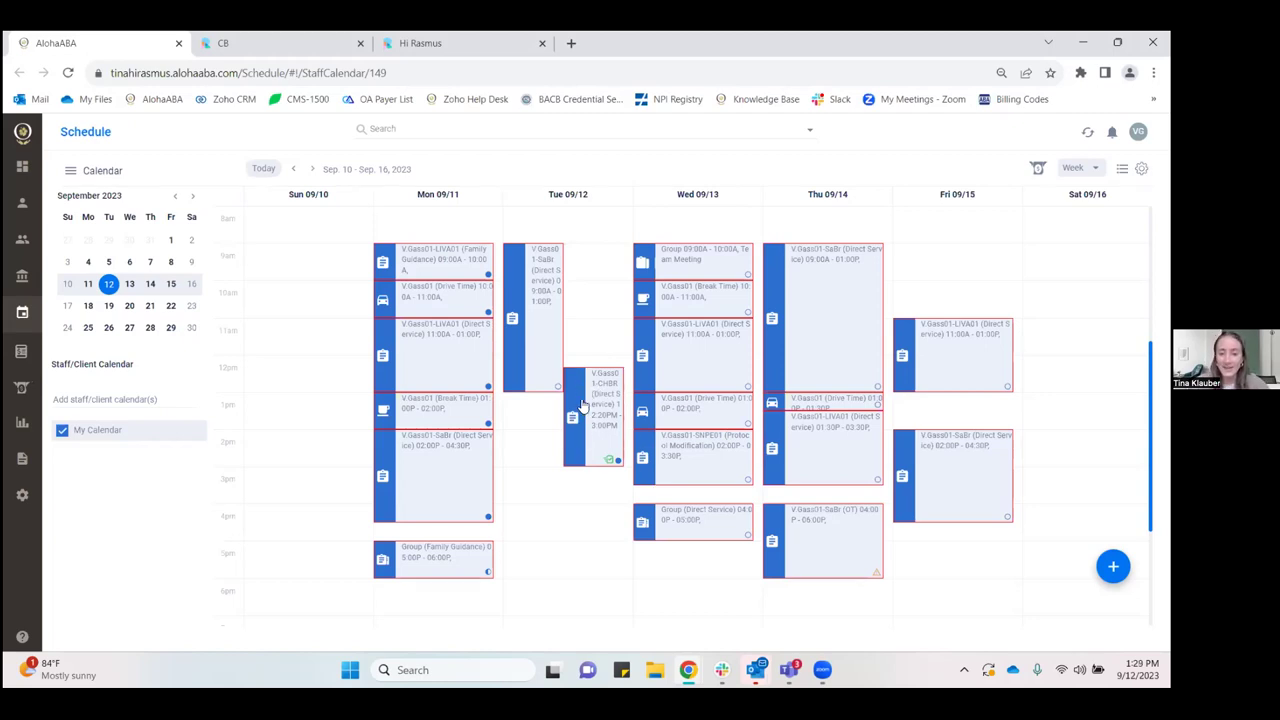
- Check the authorization summary of the completed 9/12 Direct Service appointment, including its scheduled and completed units, and close the summary
{"action": "left_click", "coordinate": [597, 425]}
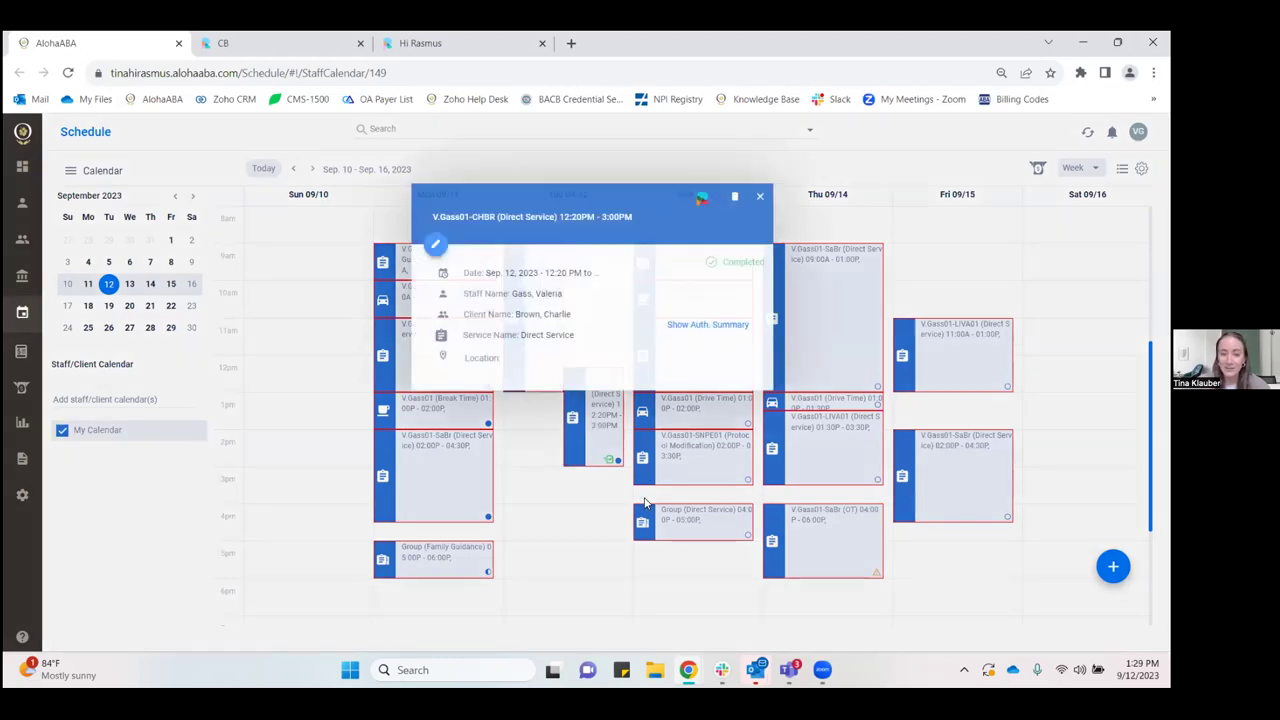
{"action": "left_click", "coordinate": [724, 330]}
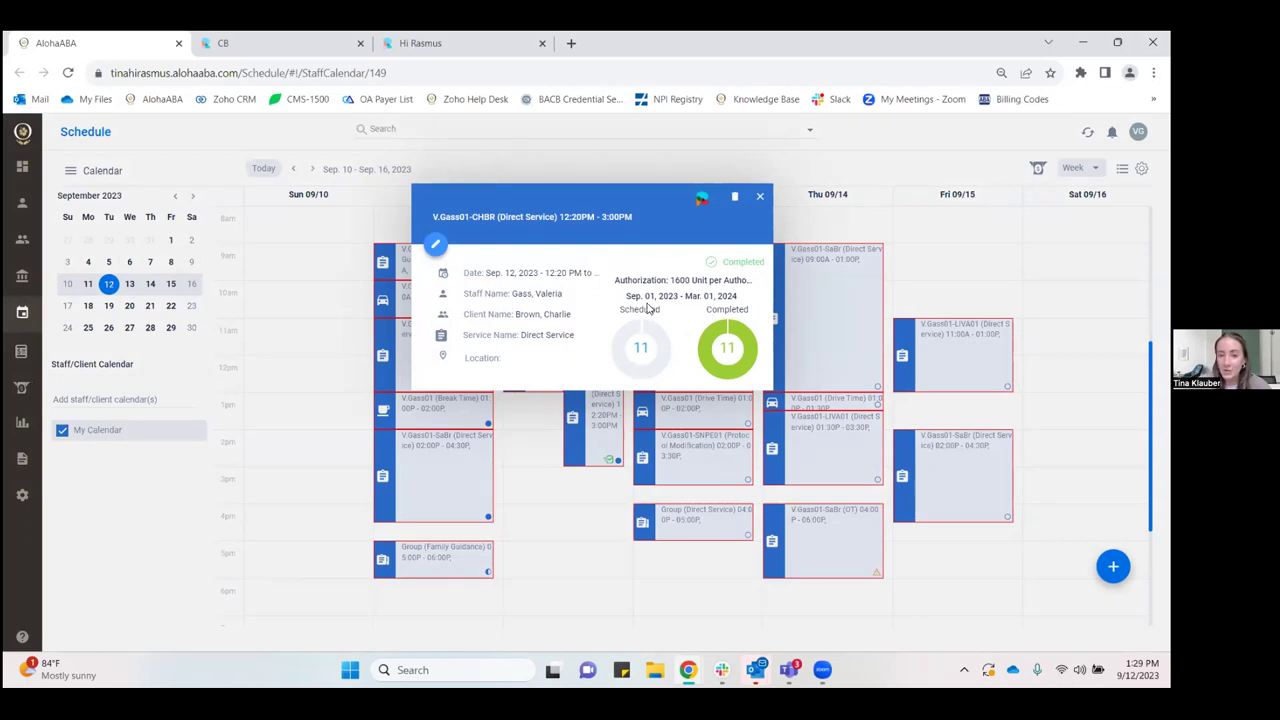
{"action": "mouse_move", "coordinate": [650, 333]}
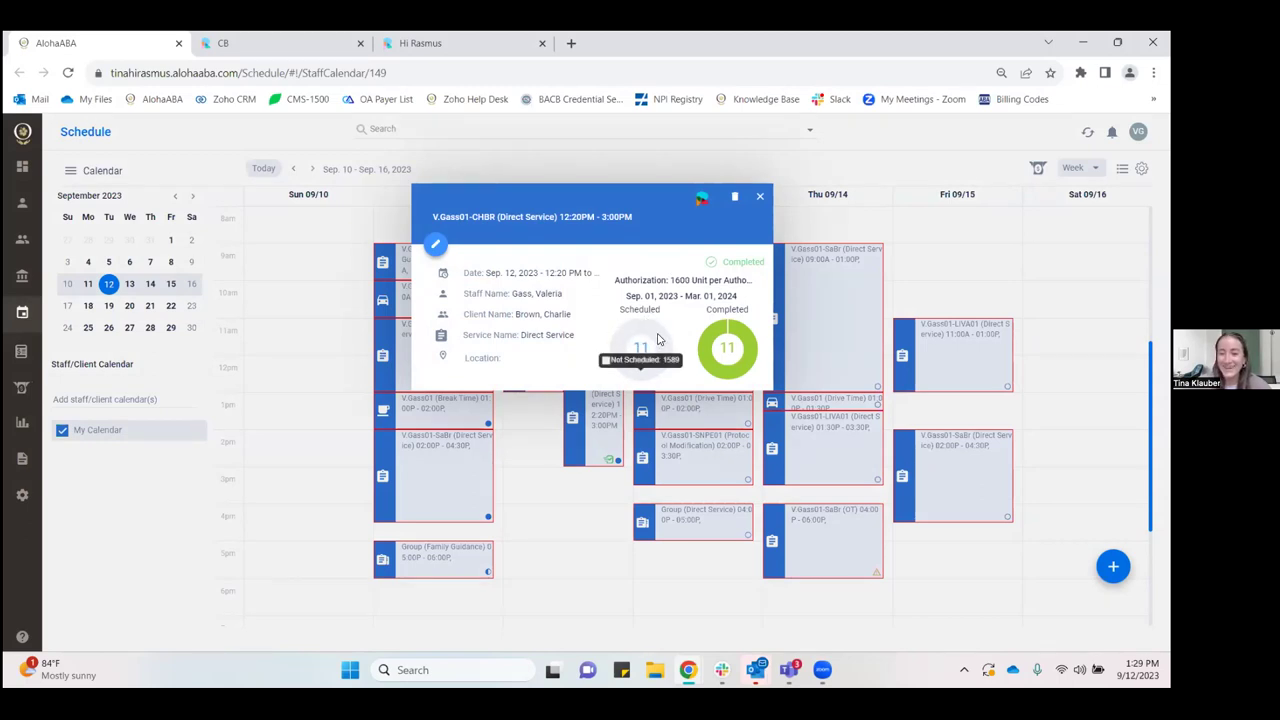
{"action": "mouse_move", "coordinate": [743, 336]}
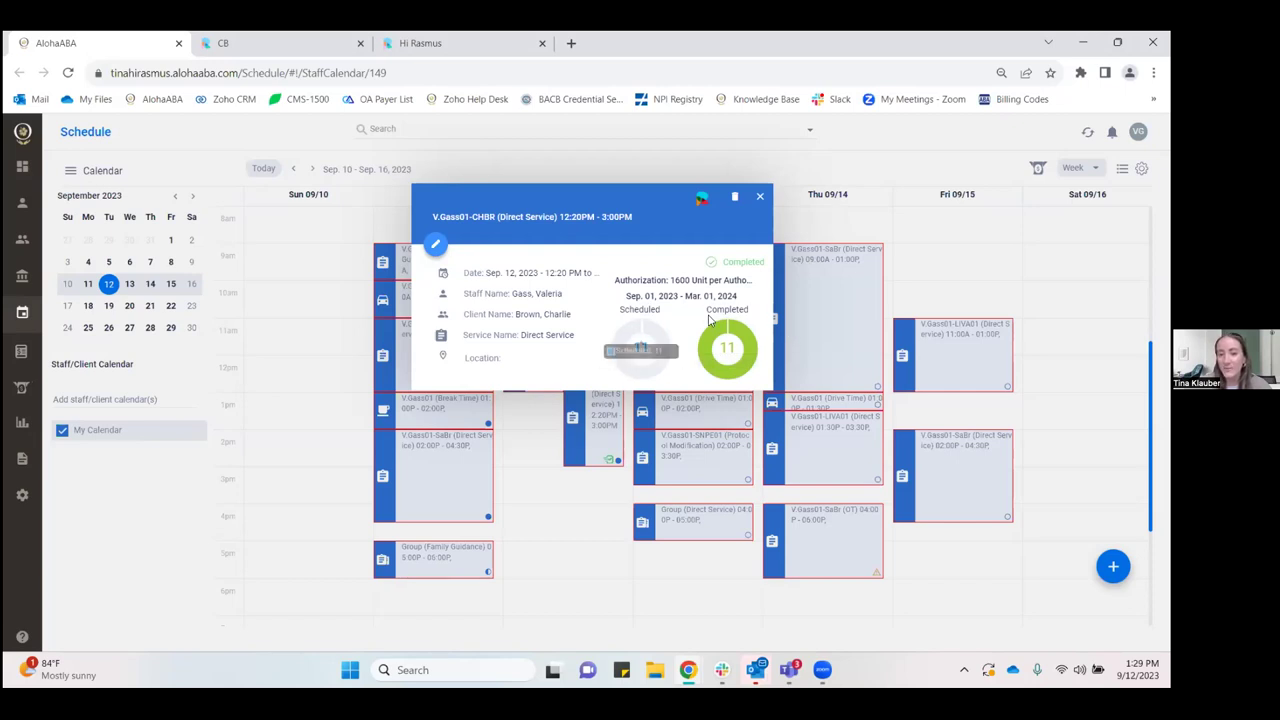
{"action": "left_click", "coordinate": [759, 198]}
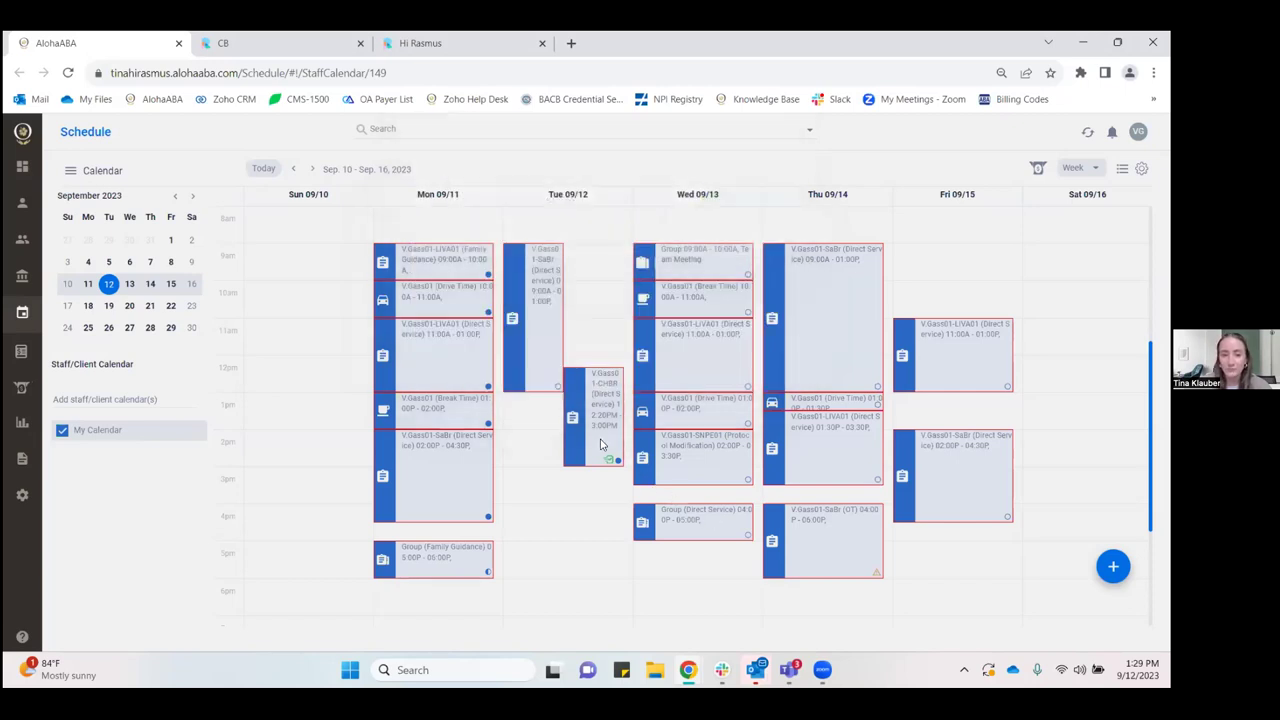
- Reopen the 9/12 Direct Service appointment for editing and look through its session notes and billing details
{"action": "double_click", "coordinate": [727, 503]}
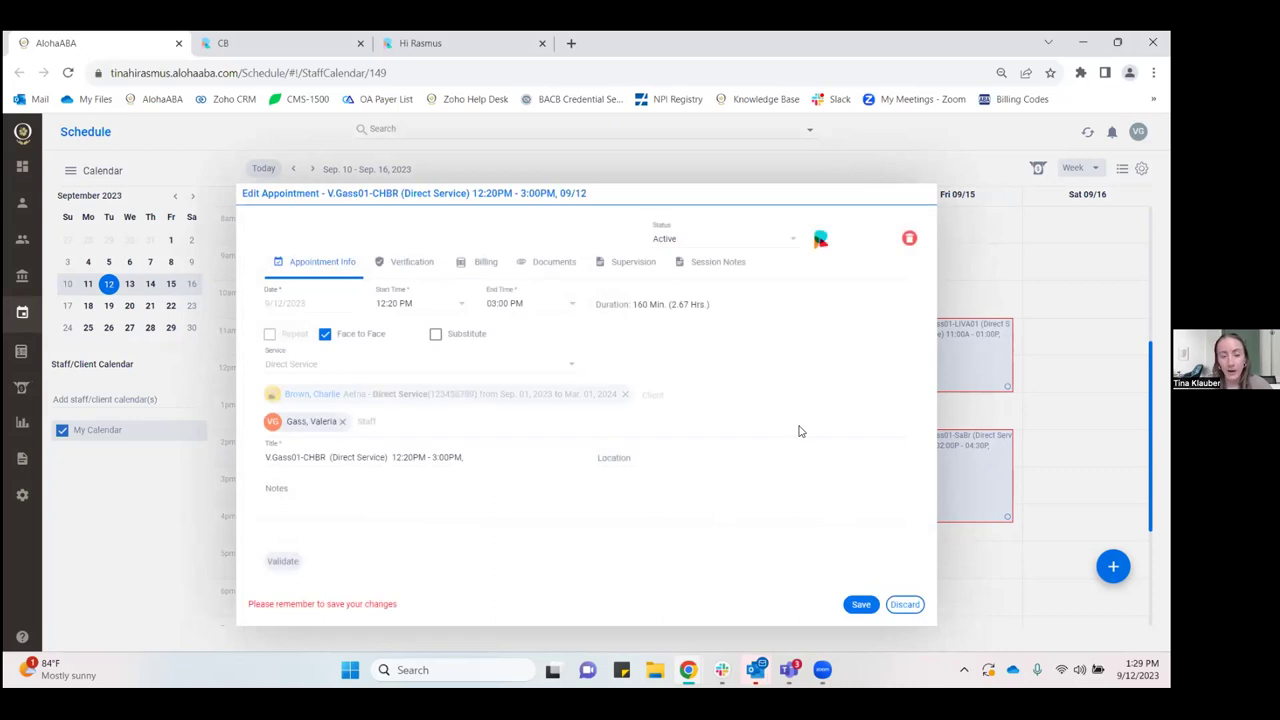
{"action": "left_click", "coordinate": [712, 262]}
{"action": "left_click", "coordinate": [527, 268]}
{"action": "left_click", "coordinate": [600, 276]}
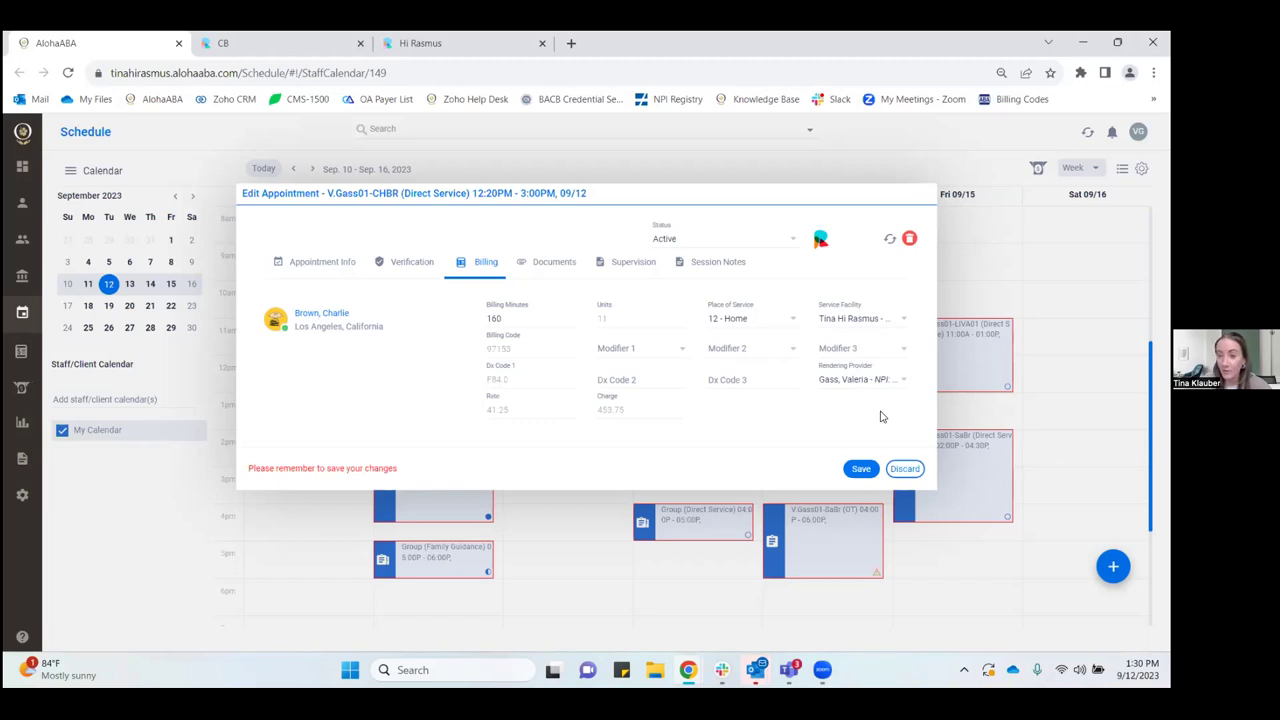
- Try place of service 11 - Office and Modifier 1 HN in the billing details, view the supervision details, and discard the edit
{"action": "left_click", "coordinate": [777, 320]}
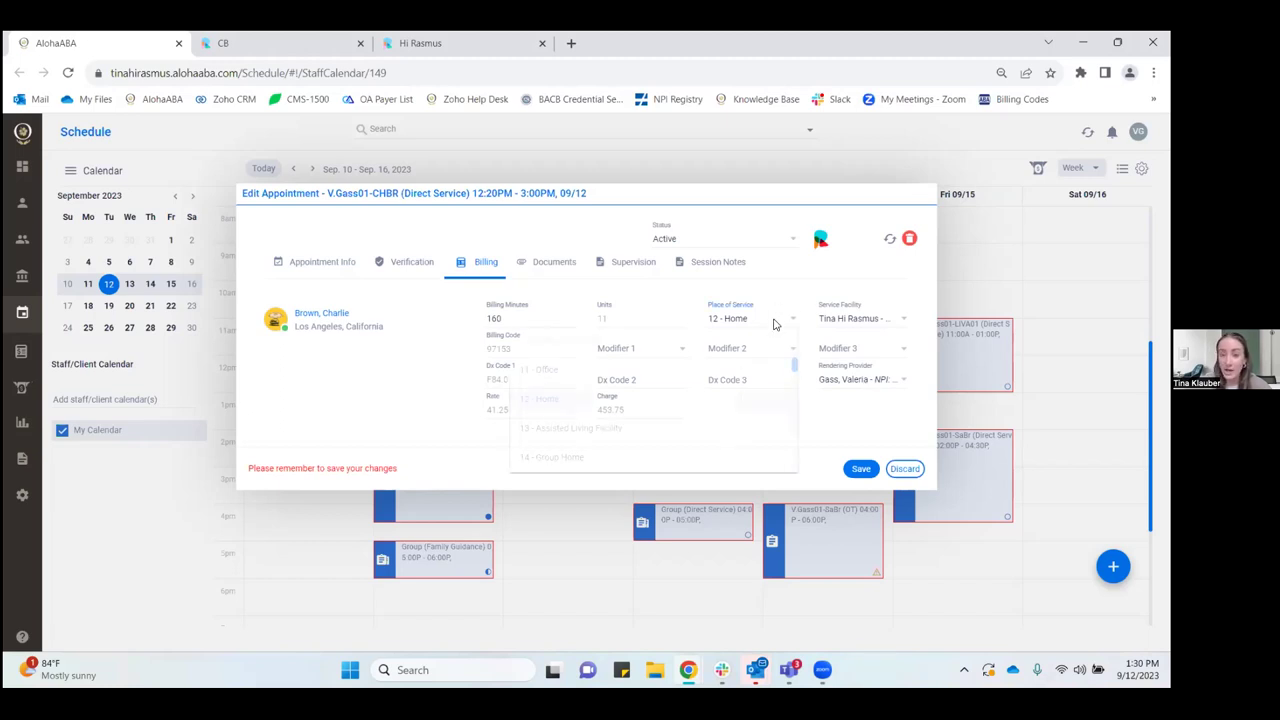
{"action": "left_click", "coordinate": [703, 372]}
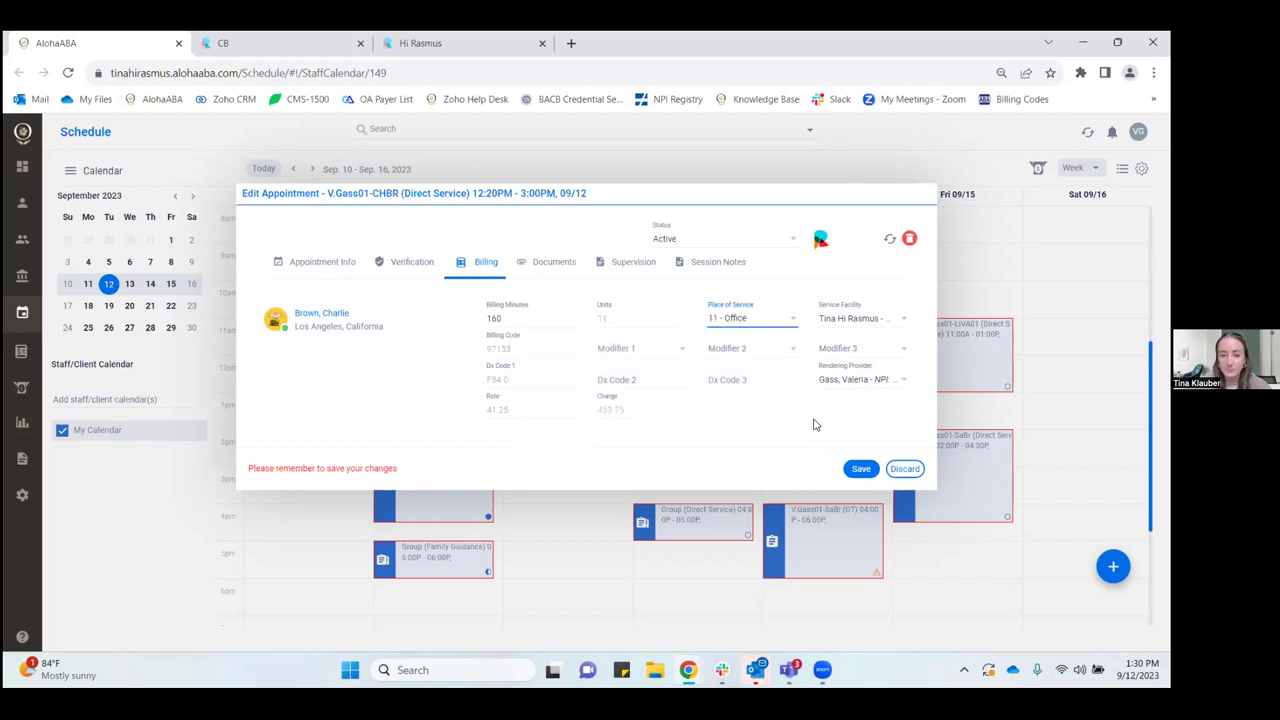
{"action": "left_click", "coordinate": [630, 357]}
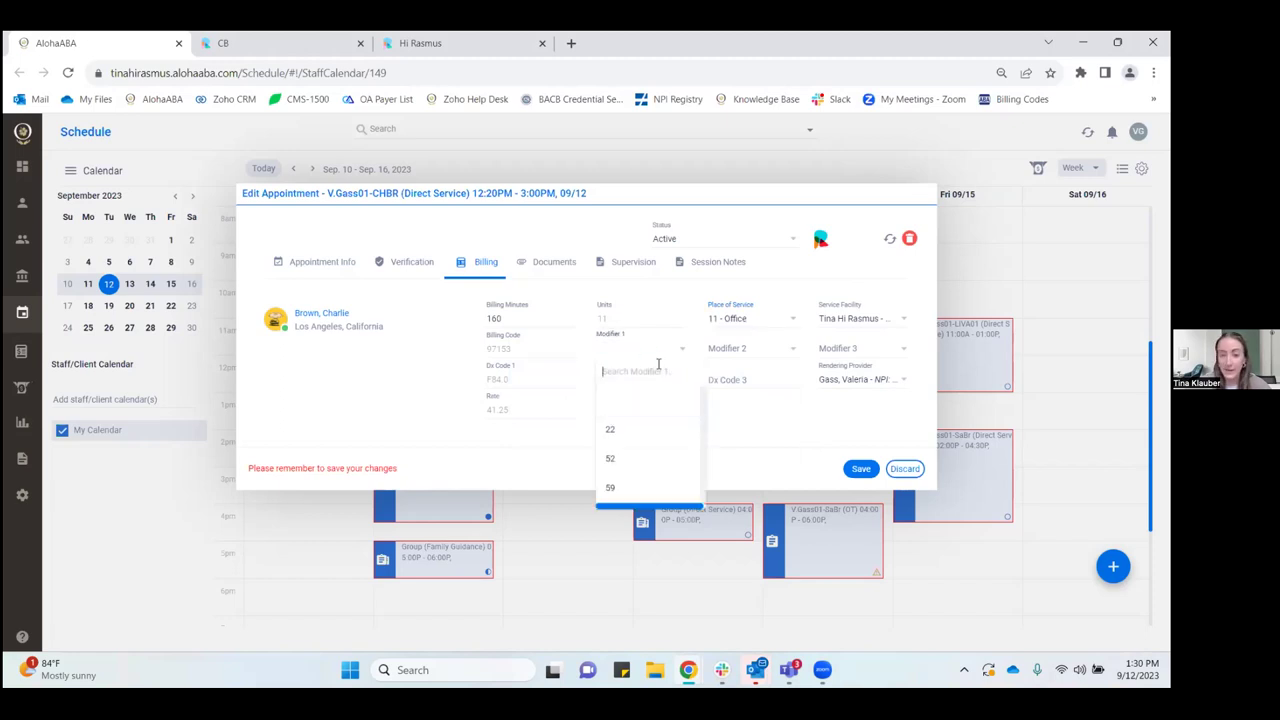
{"action": "type", "text": "hn"}
{"action": "left_click", "coordinate": [661, 407]}
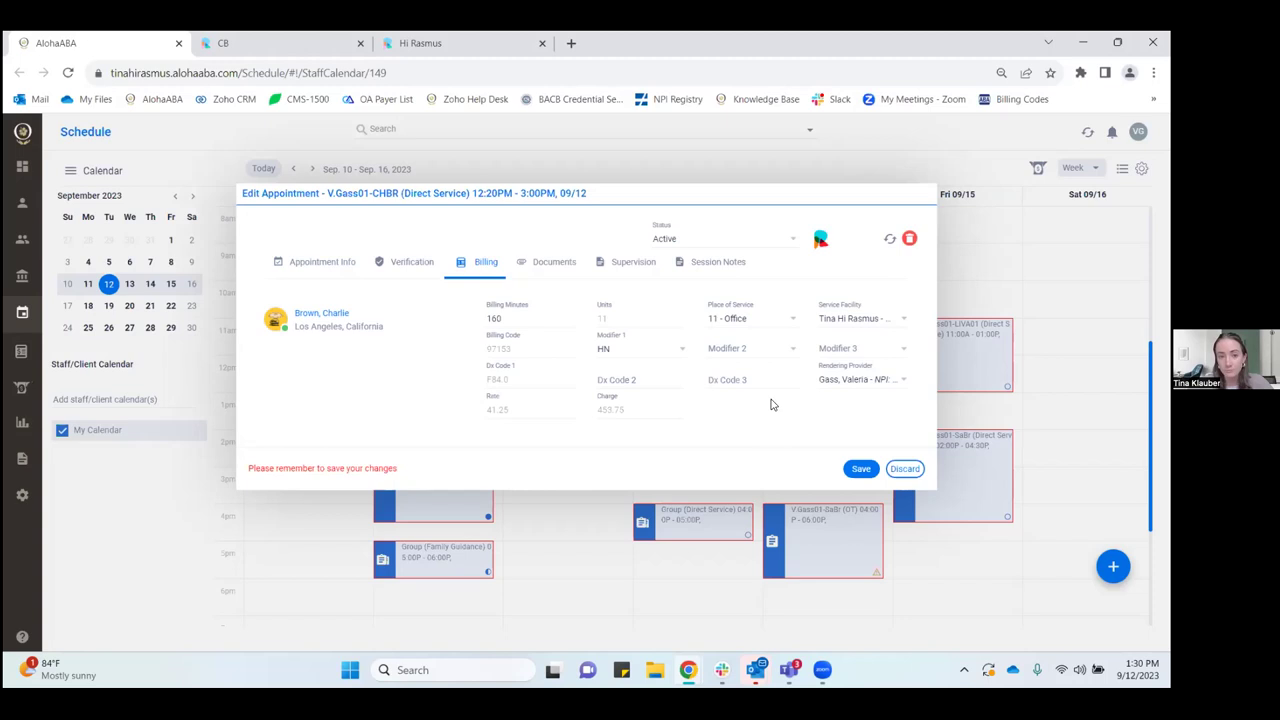
{"action": "left_click", "coordinate": [620, 270]}
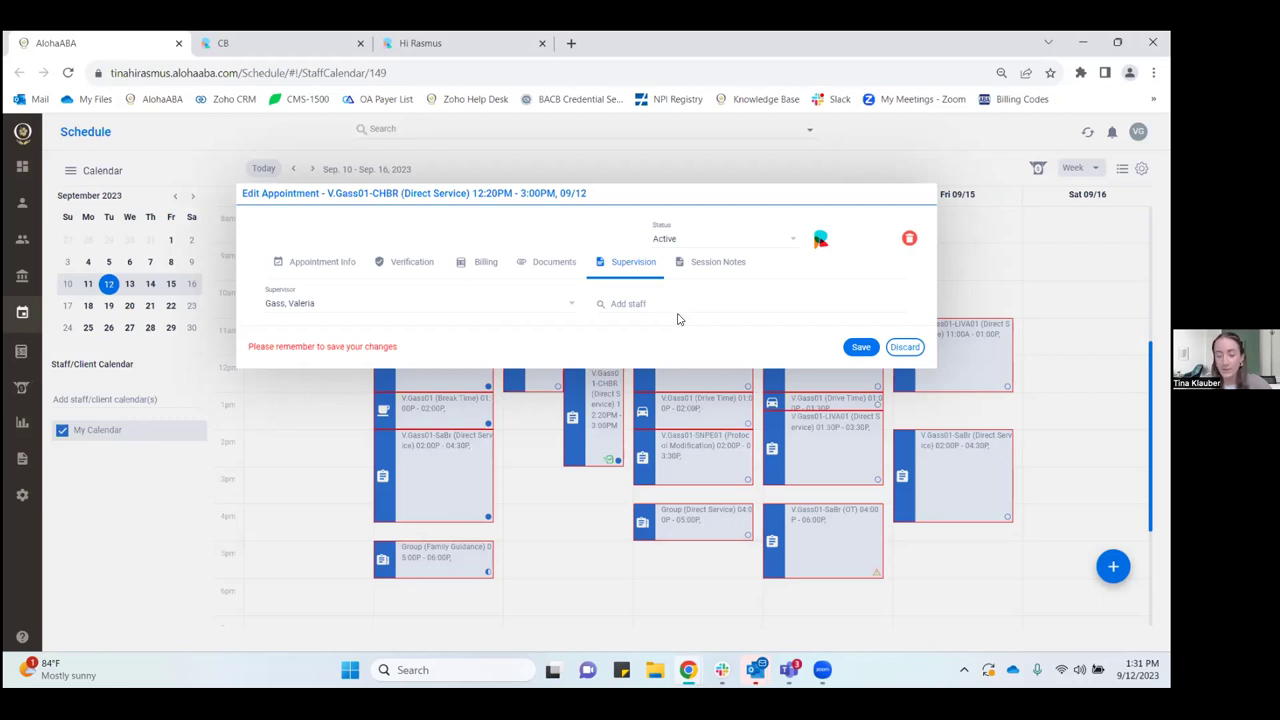
{"action": "left_click", "coordinate": [904, 348]}
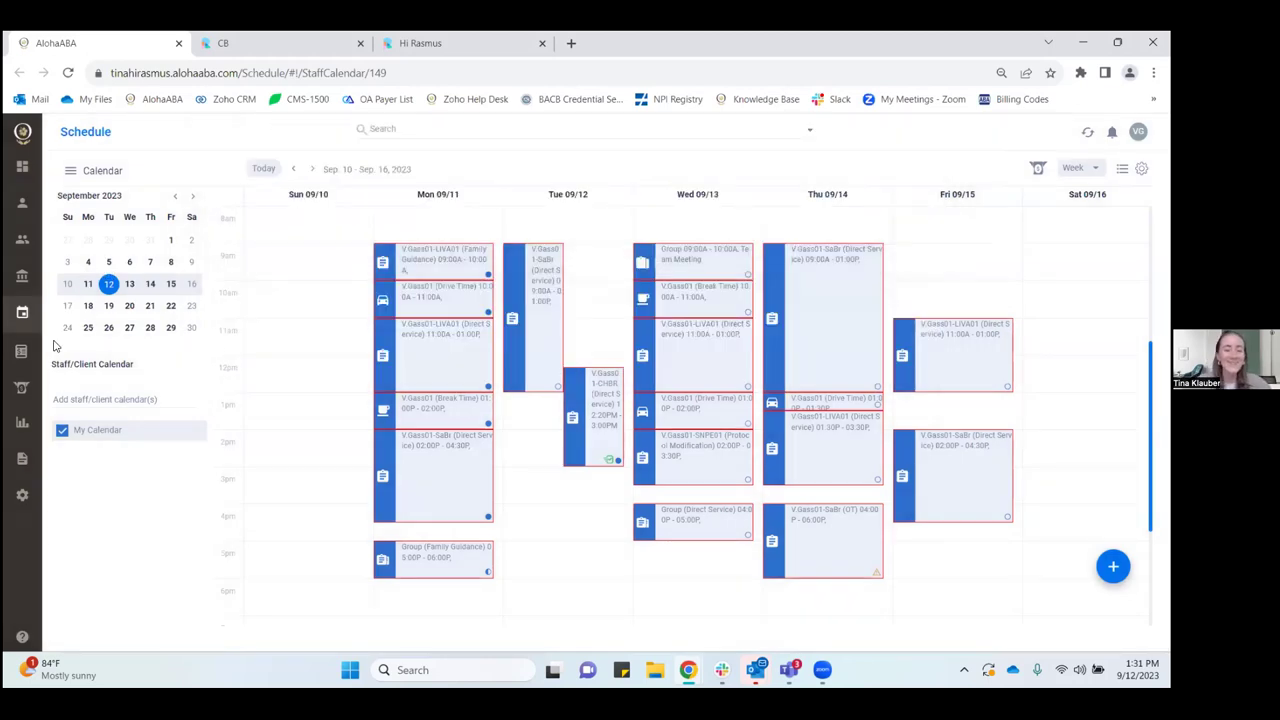
- Open the Billing Manager and assign the rendering provider to the pending Sep. 04 Family Guidance appointment from 09:00 to 10:00 AM
{"action": "left_click", "coordinate": [21, 351]}
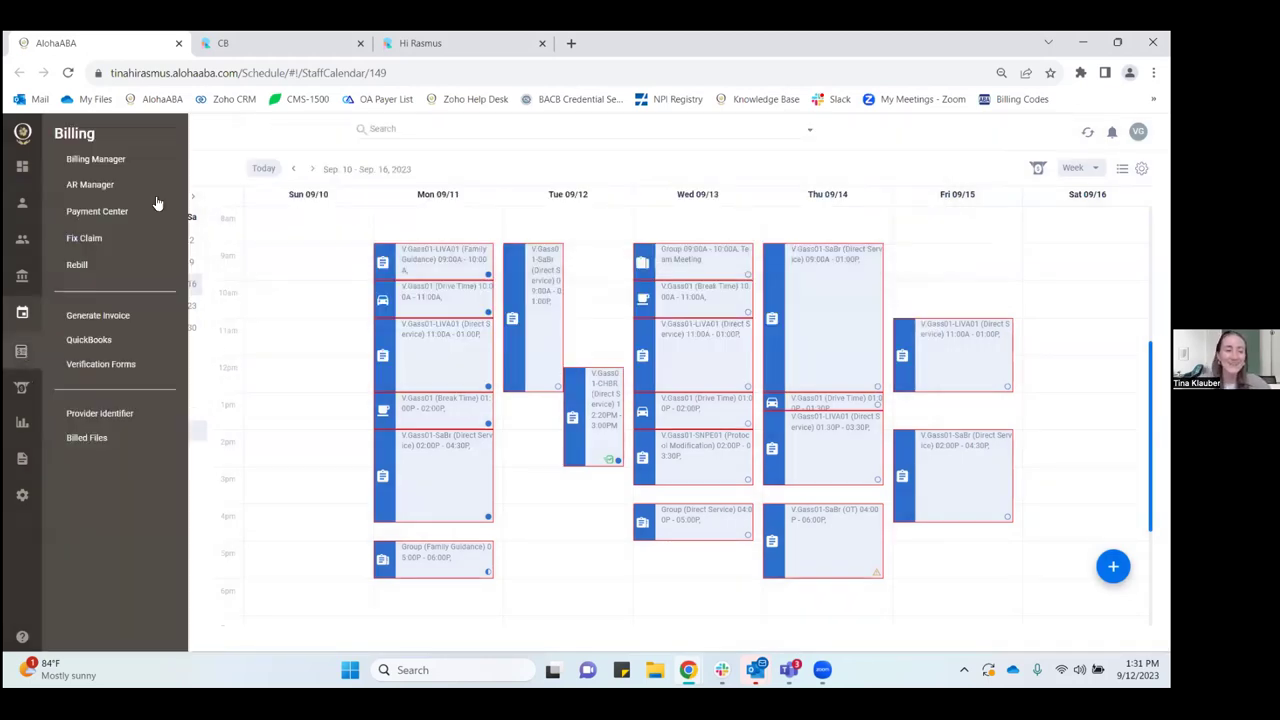
{"action": "left_click", "coordinate": [100, 163]}
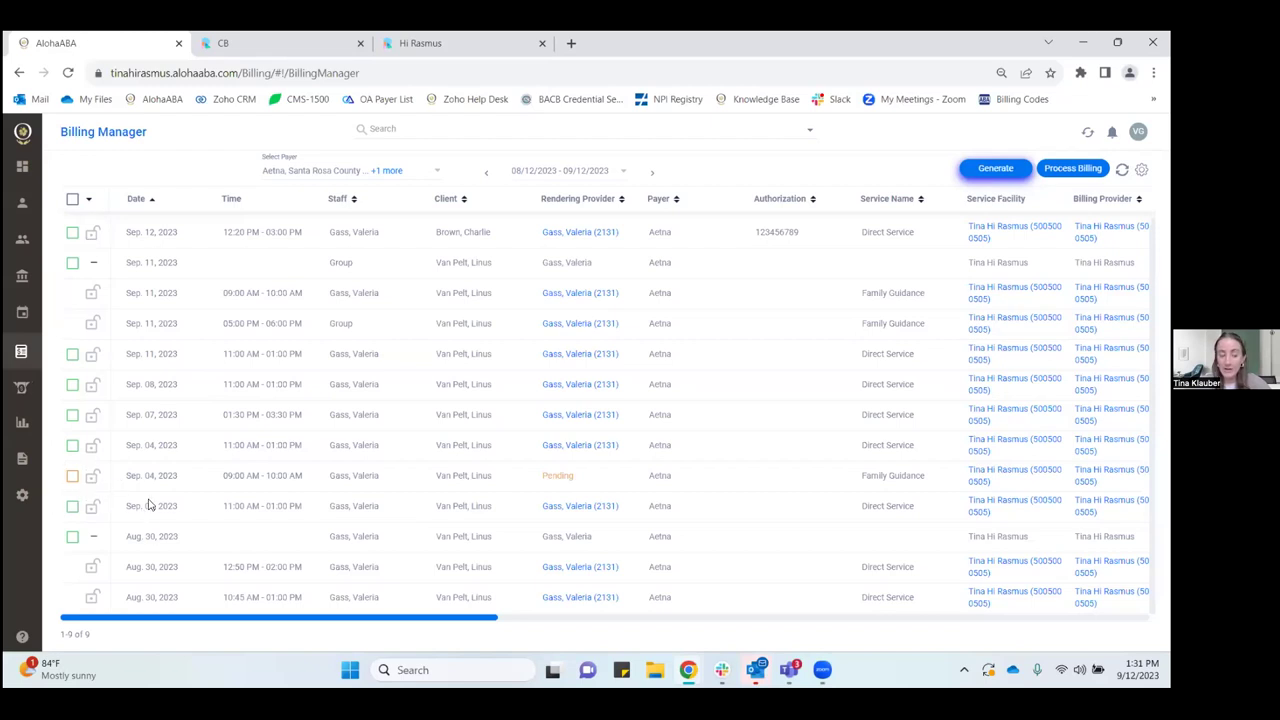
{"action": "mouse_move", "coordinate": [64, 481]}
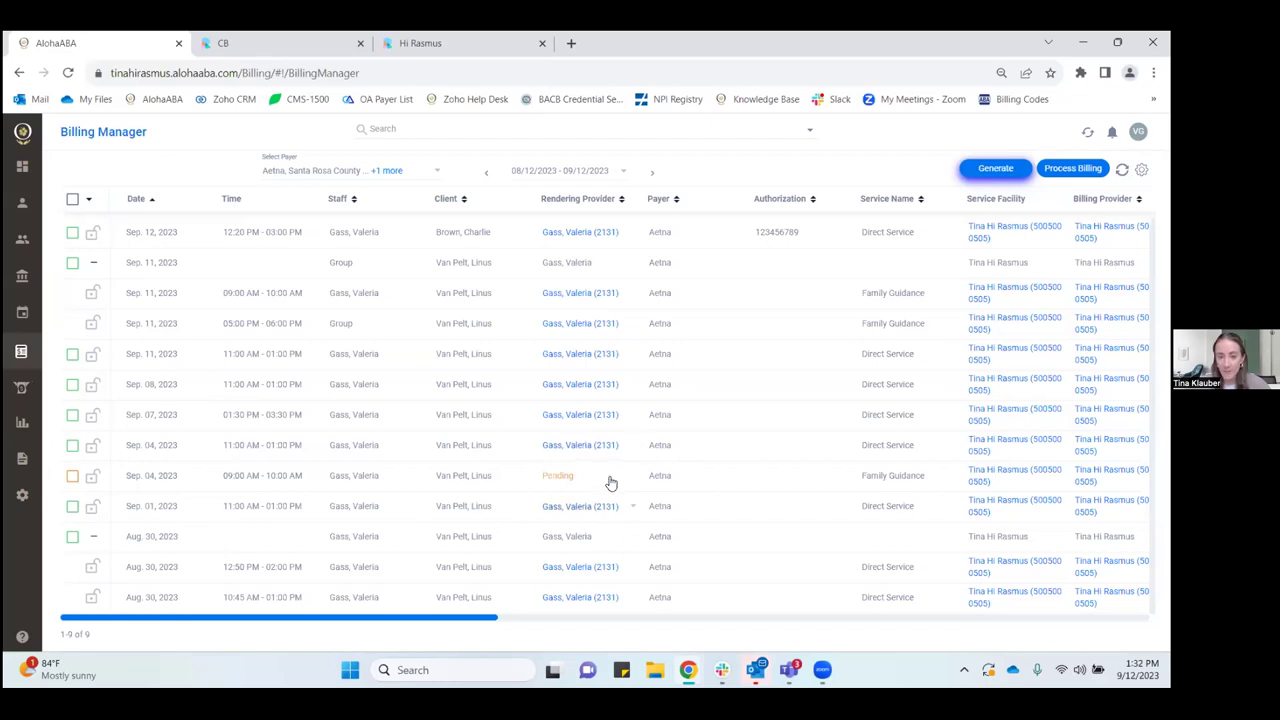
{"action": "left_click", "coordinate": [617, 514]}
{"action": "left_click", "coordinate": [738, 510]}
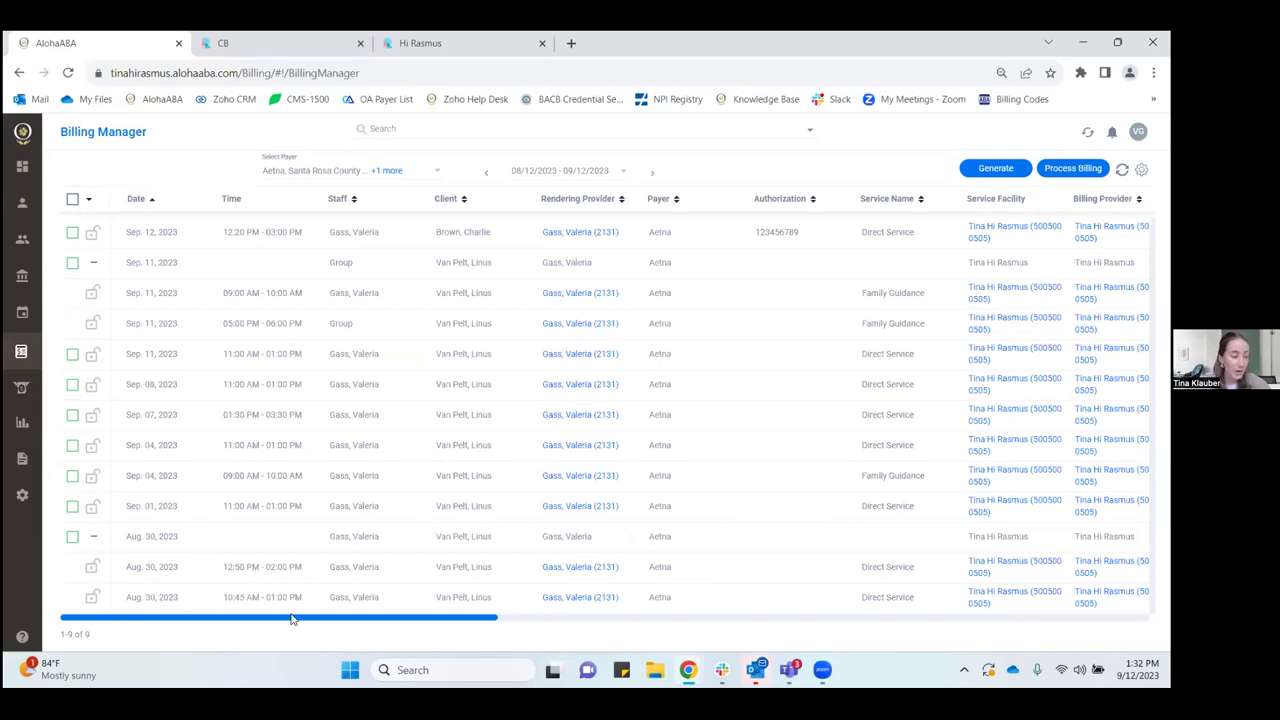
- View the Modifier 1 choices for the Sep. 11 Family Guidance appointment from 05:00 to 06:00 PM without picking one
{"action": "left_click_drag", "start_coordinate": [291, 619], "coordinate": [599, 655]}
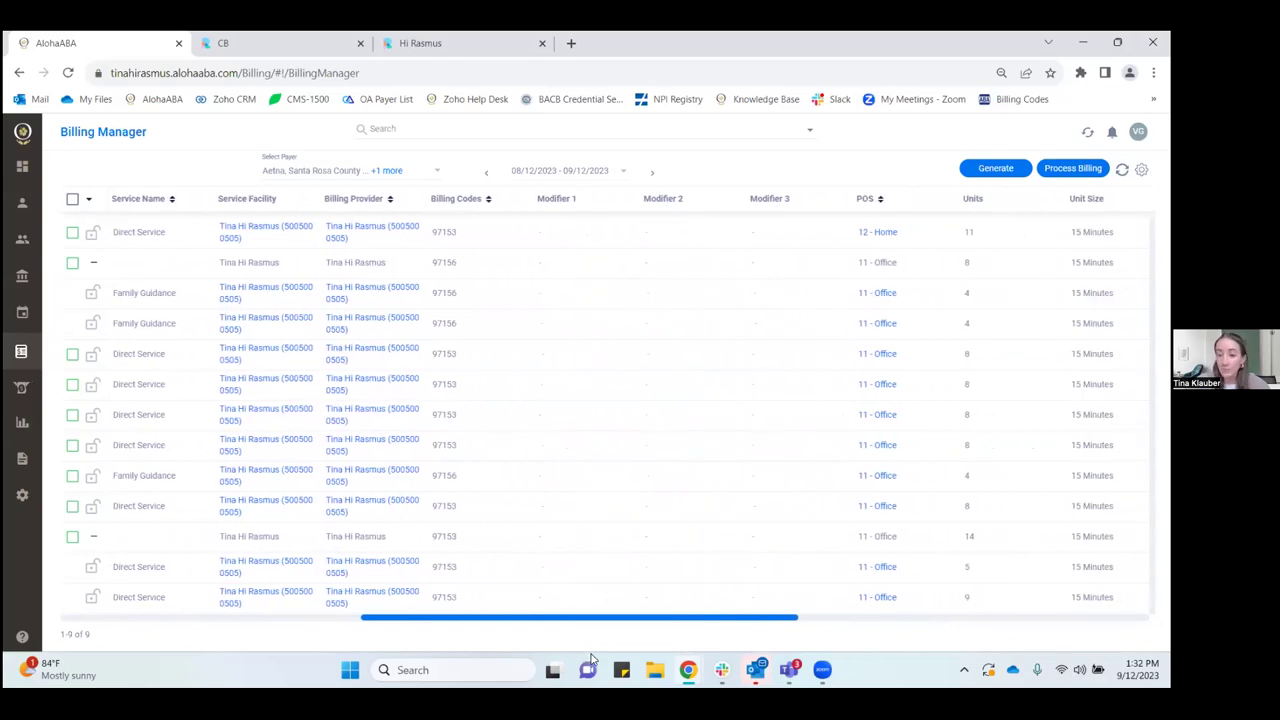
{"action": "left_click", "coordinate": [571, 328]}
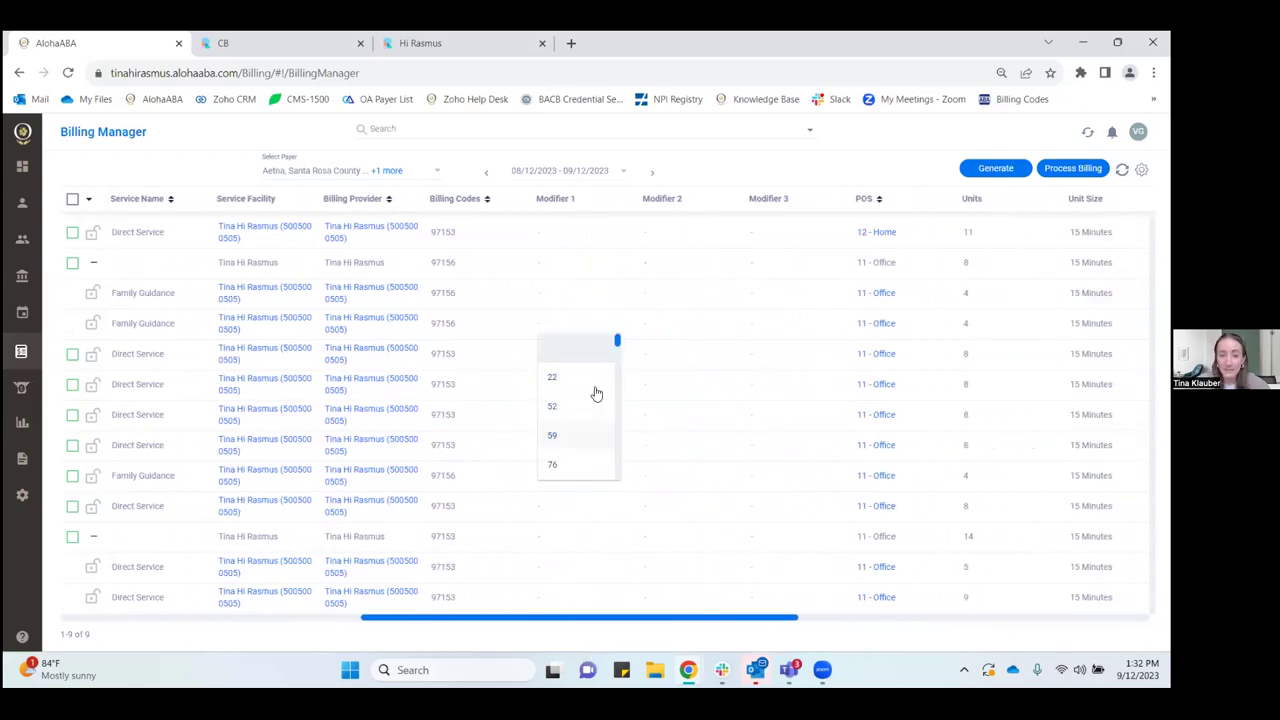
{"action": "left_click", "coordinate": [840, 406]}
- Try a bulk update on the single Direct Service appointments of Sep. 11, 08 and 07, discard it, and clear the selection
{"action": "left_click_drag", "start_coordinate": [789, 617], "coordinate": [884, 614]}
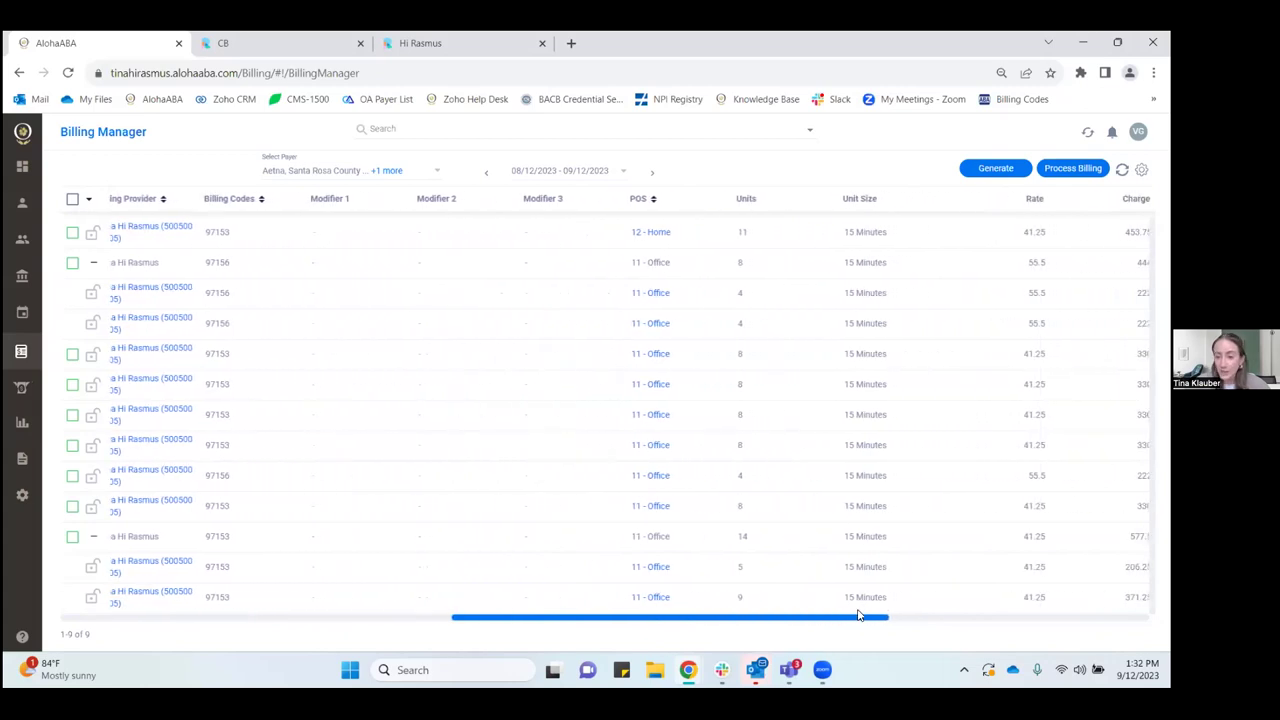
{"action": "left_click", "coordinate": [72, 354]}
{"action": "left_click", "coordinate": [72, 385]}
{"action": "left_click", "coordinate": [72, 415]}
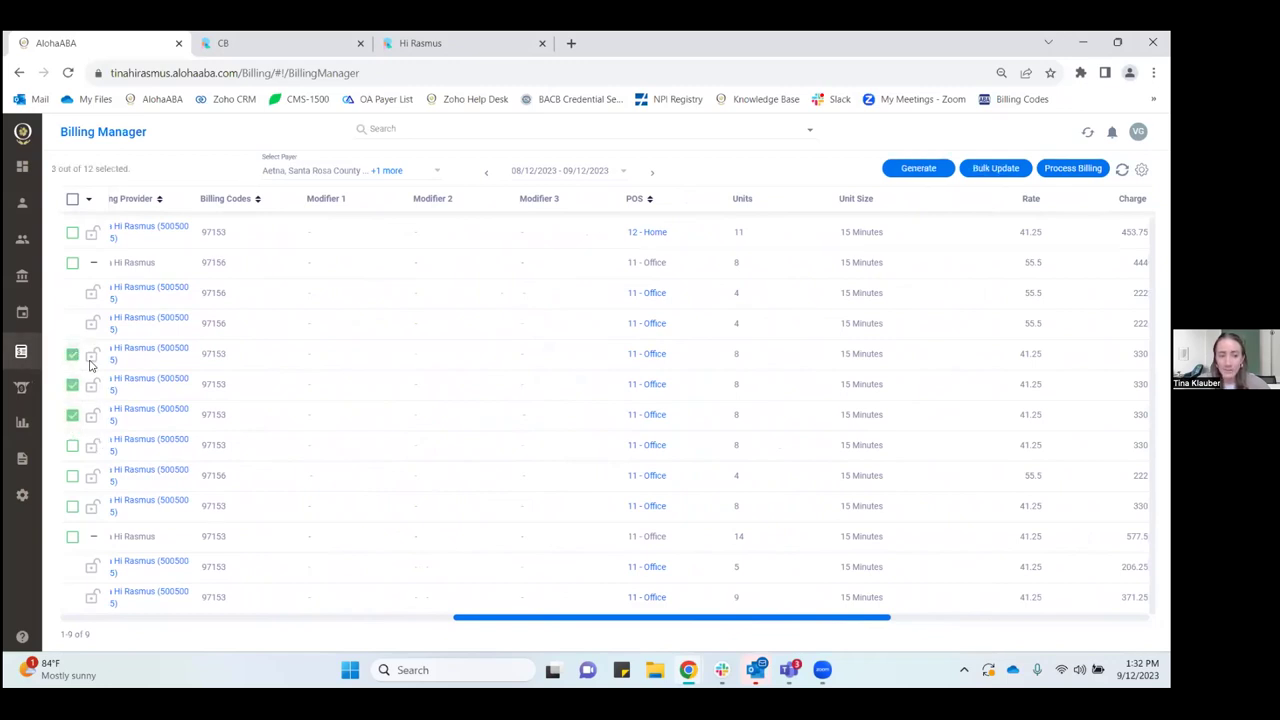
{"action": "left_click", "coordinate": [990, 172]}
{"action": "left_click", "coordinate": [414, 249]}
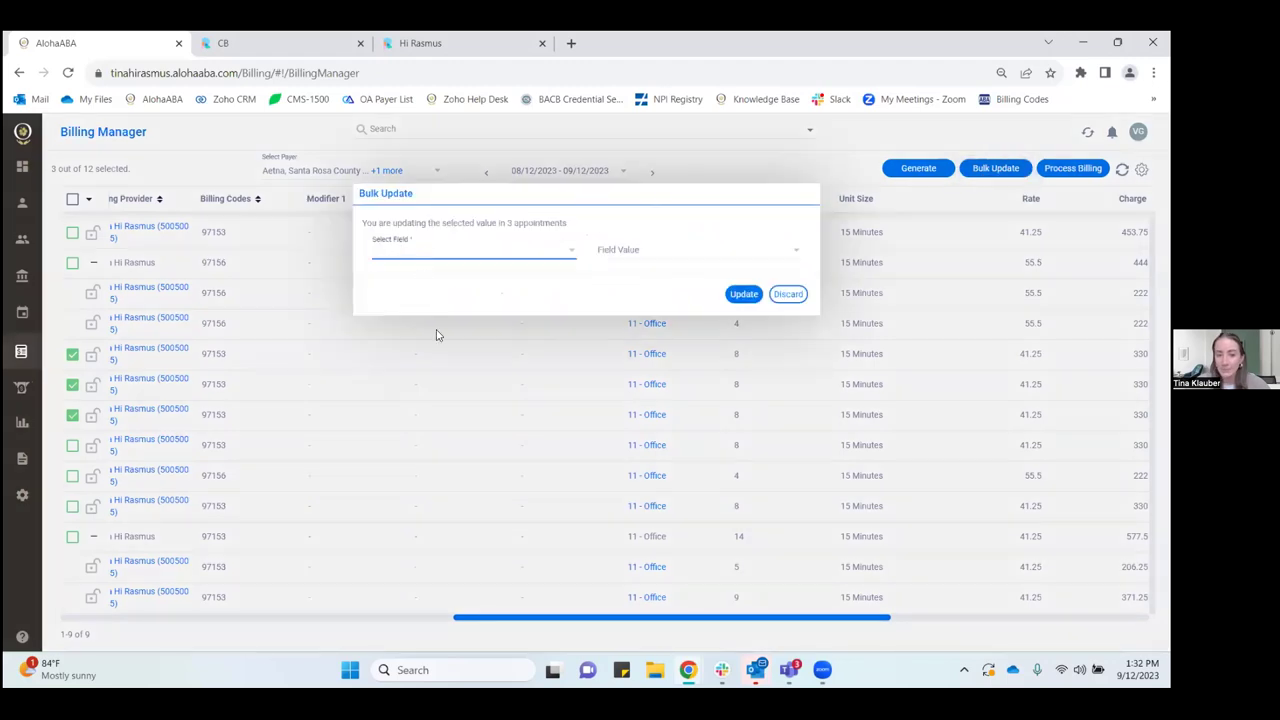
{"action": "left_click", "coordinate": [647, 250]}
{"action": "left_click", "coordinate": [640, 245]}
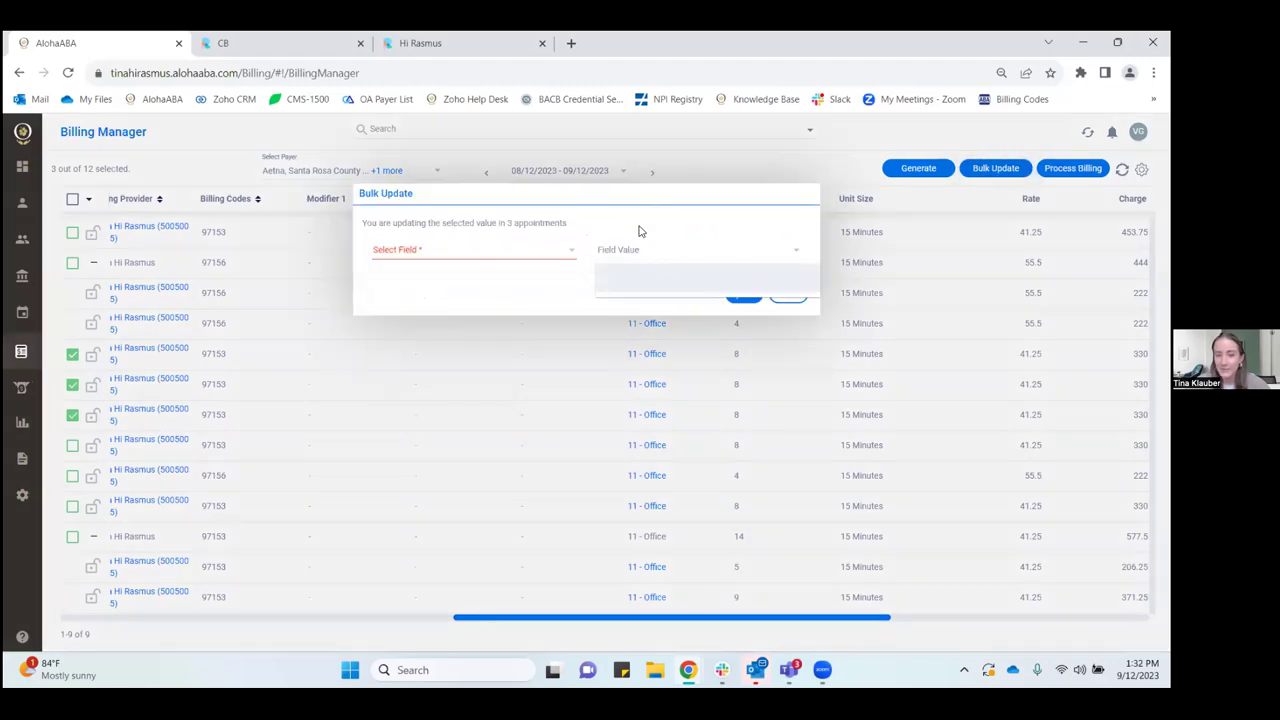
{"action": "left_click", "coordinate": [788, 294]}
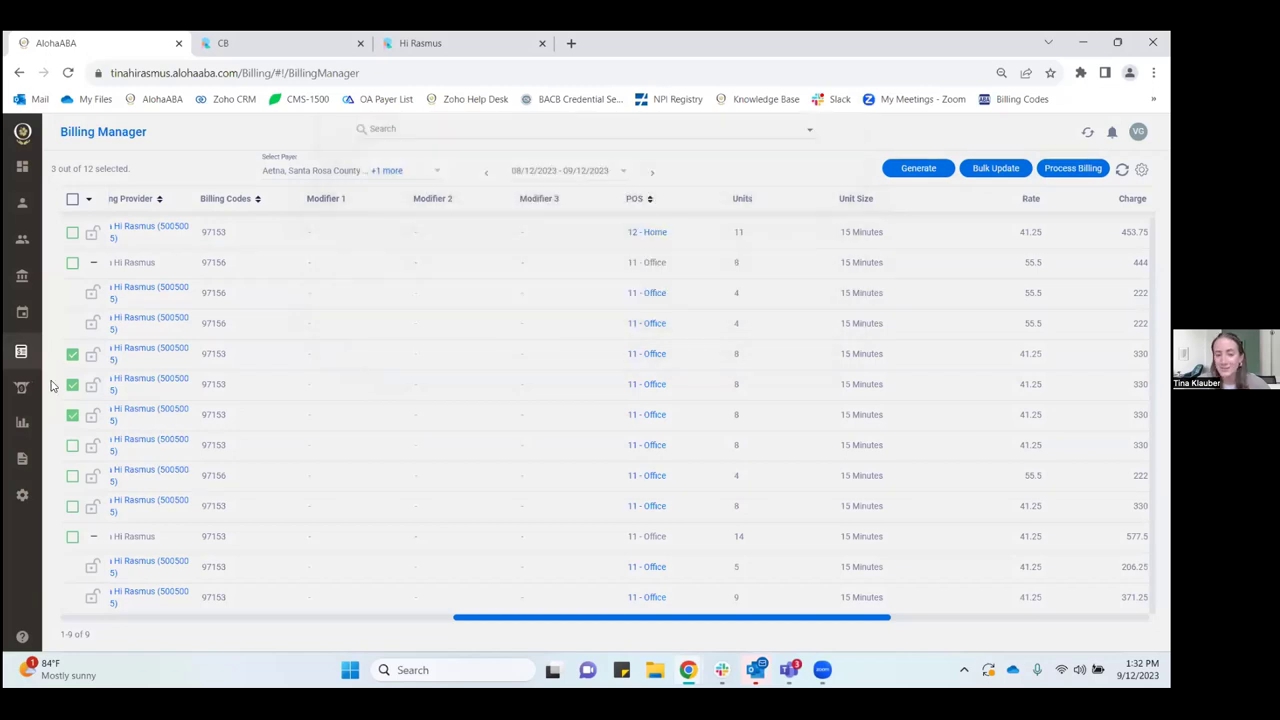
{"action": "left_click", "coordinate": [72, 354]}
{"action": "left_click", "coordinate": [72, 385]}
{"action": "left_click", "coordinate": [72, 414]}
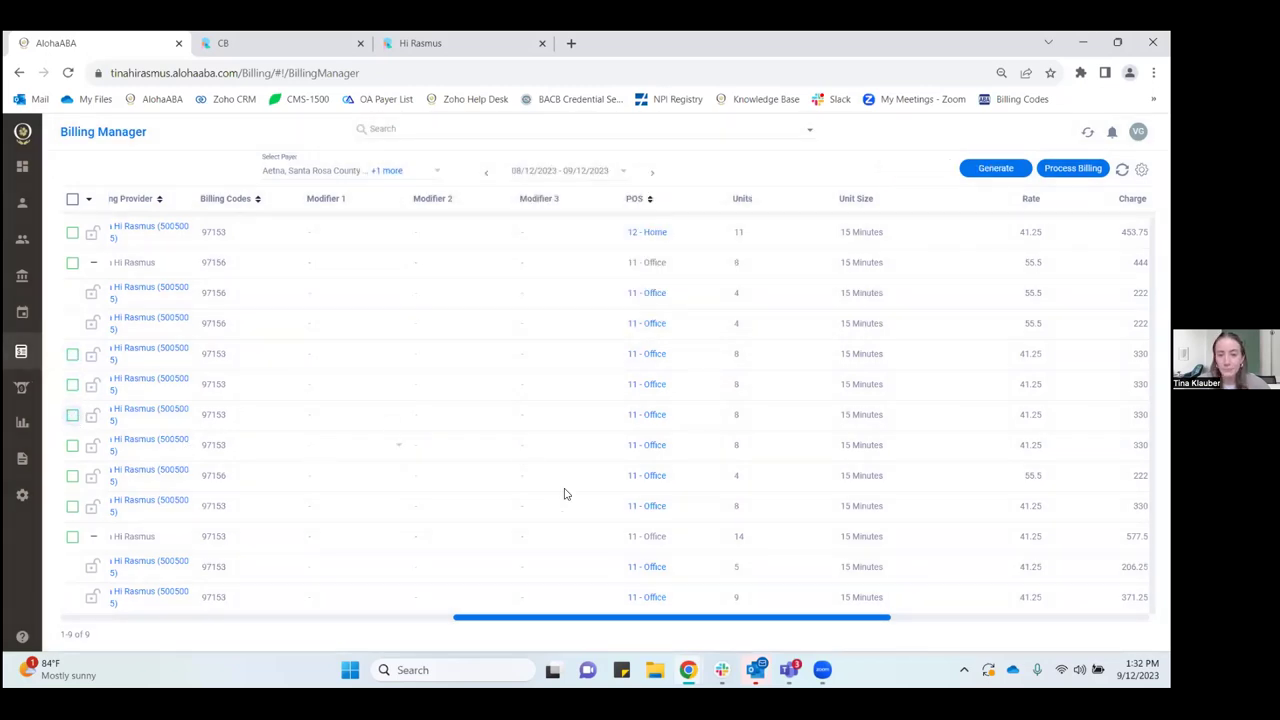
- Select all listed appointments for billing, open the claim preview for processing, and review the first health insurance claim form
{"action": "left_click_drag", "start_coordinate": [612, 624], "coordinate": [186, 649]}
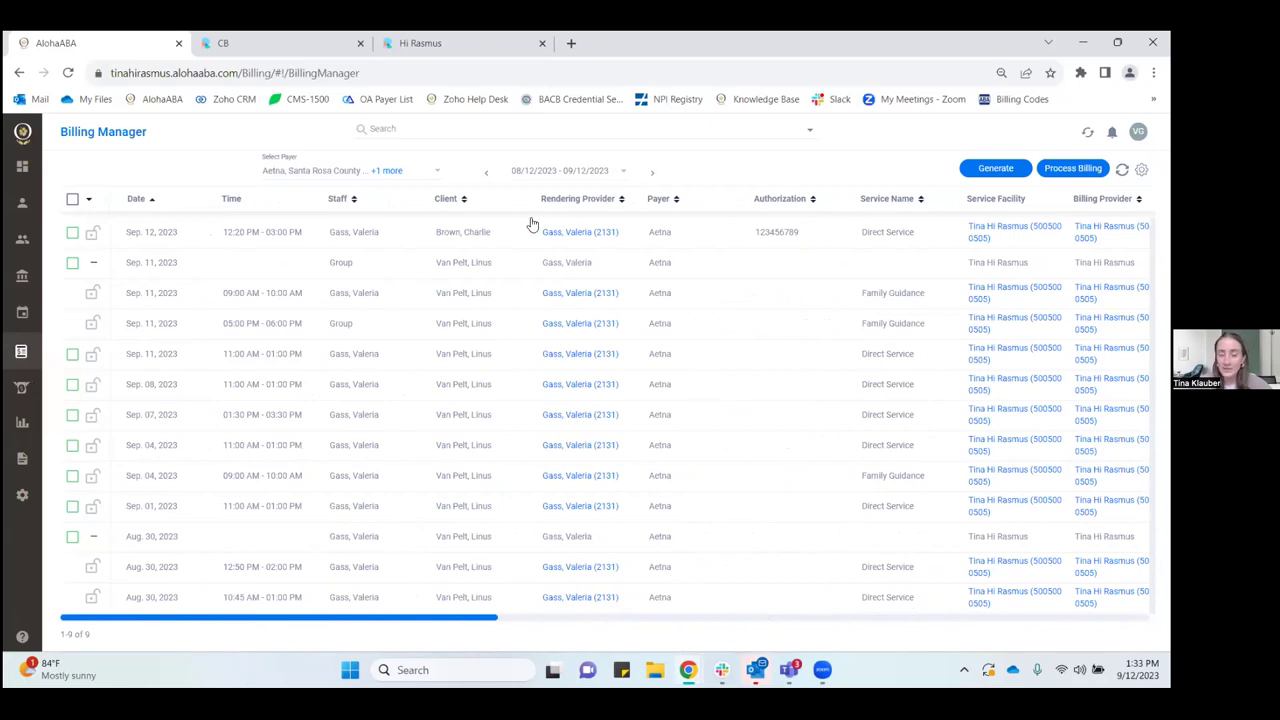
{"action": "left_click", "coordinate": [72, 199]}
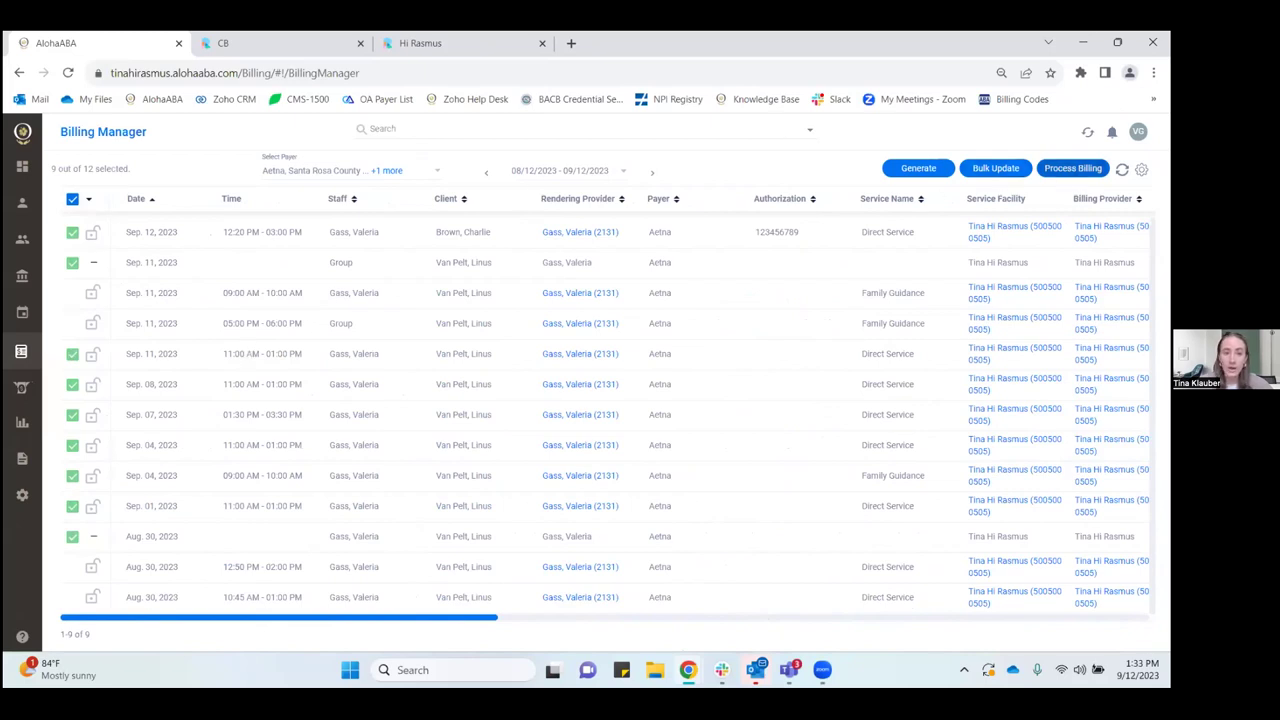
{"action": "left_click", "coordinate": [1073, 168]}
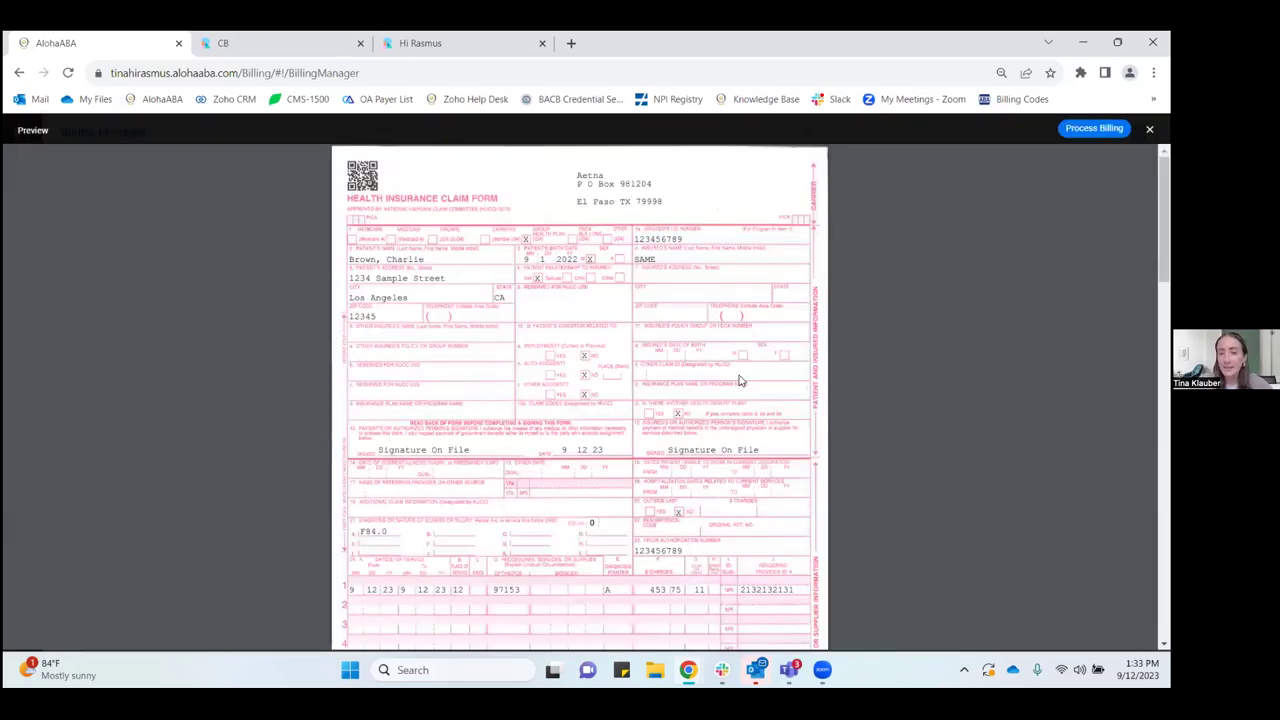
{"action": "scroll", "coordinate": [740, 374], "scroll_direction": "down", "scroll_amount": 1}
{"action": "scroll", "coordinate": [305, 264], "scroll_direction": "up", "scroll_amount": 1}
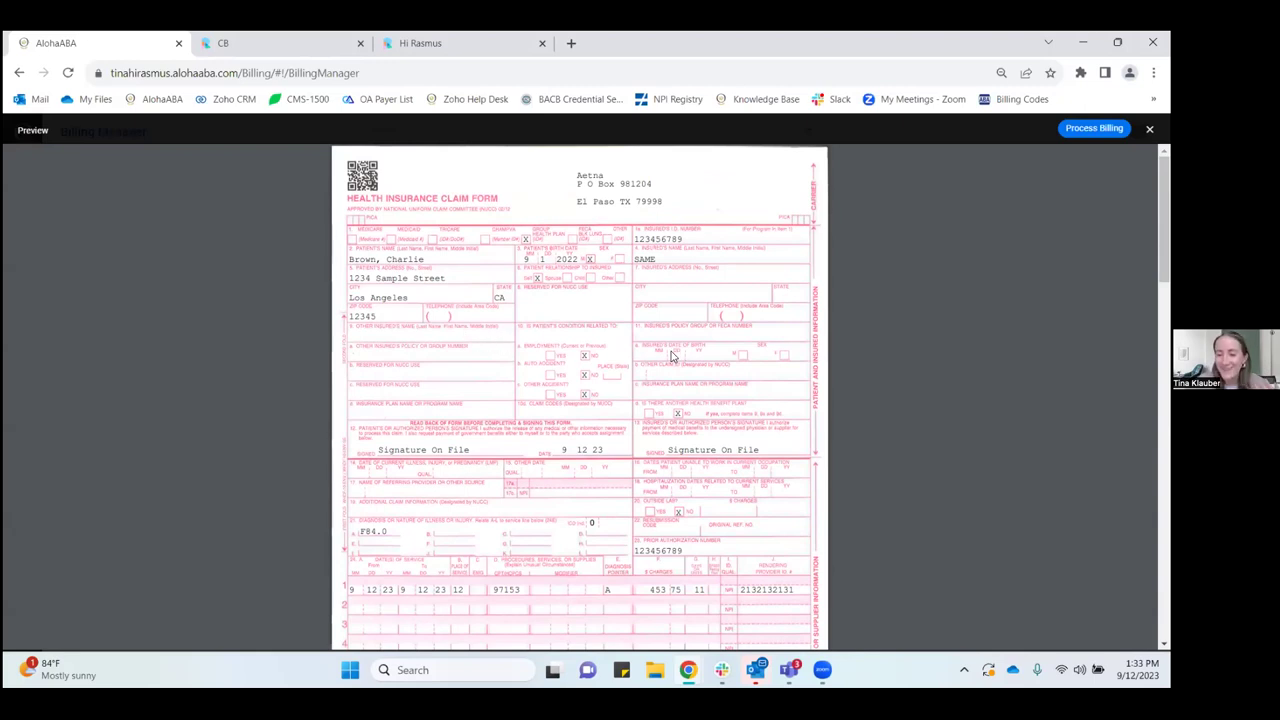
{"action": "scroll", "coordinate": [672, 356], "scroll_direction": "down", "scroll_amount": 3}
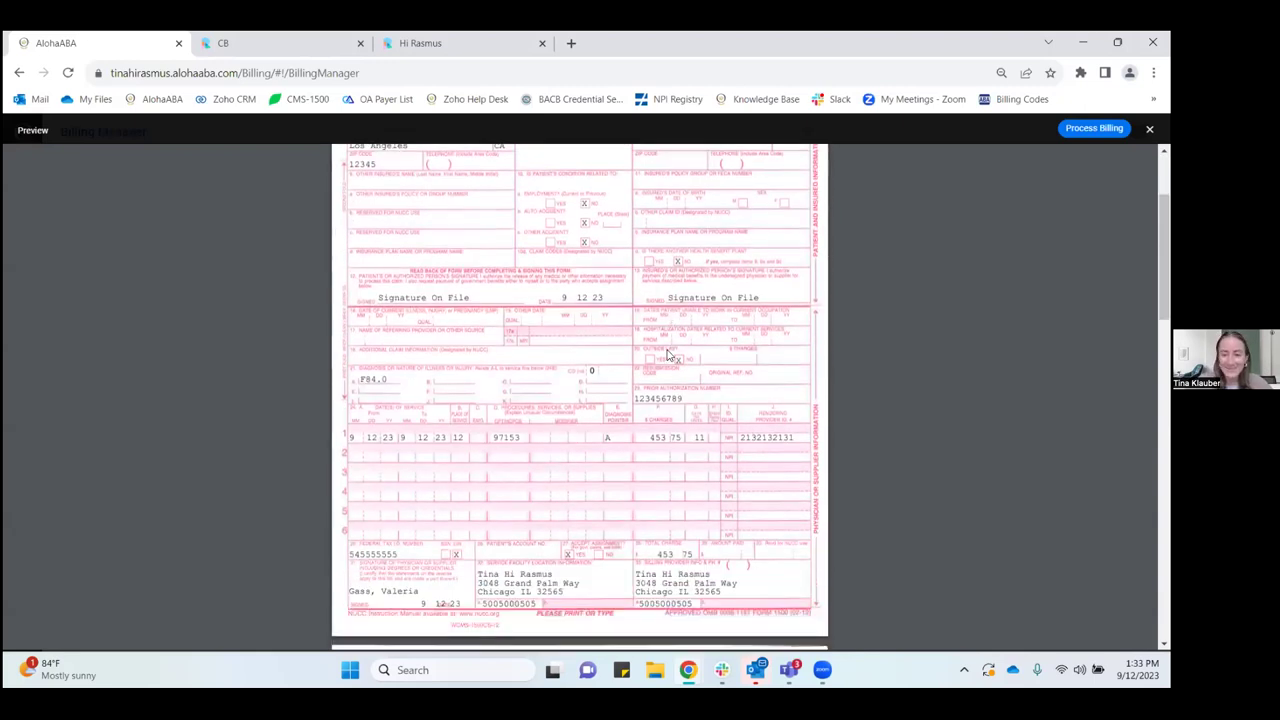
- Review the remaining health insurance claim forms in the preview and close it without processing the billing
{"action": "scroll", "coordinate": [669, 355], "scroll_direction": "down", "scroll_amount": 2}
{"action": "scroll", "coordinate": [665, 348], "scroll_direction": "down", "scroll_amount": 2}
{"action": "scroll", "coordinate": [660, 343], "scroll_direction": "down", "scroll_amount": 10}
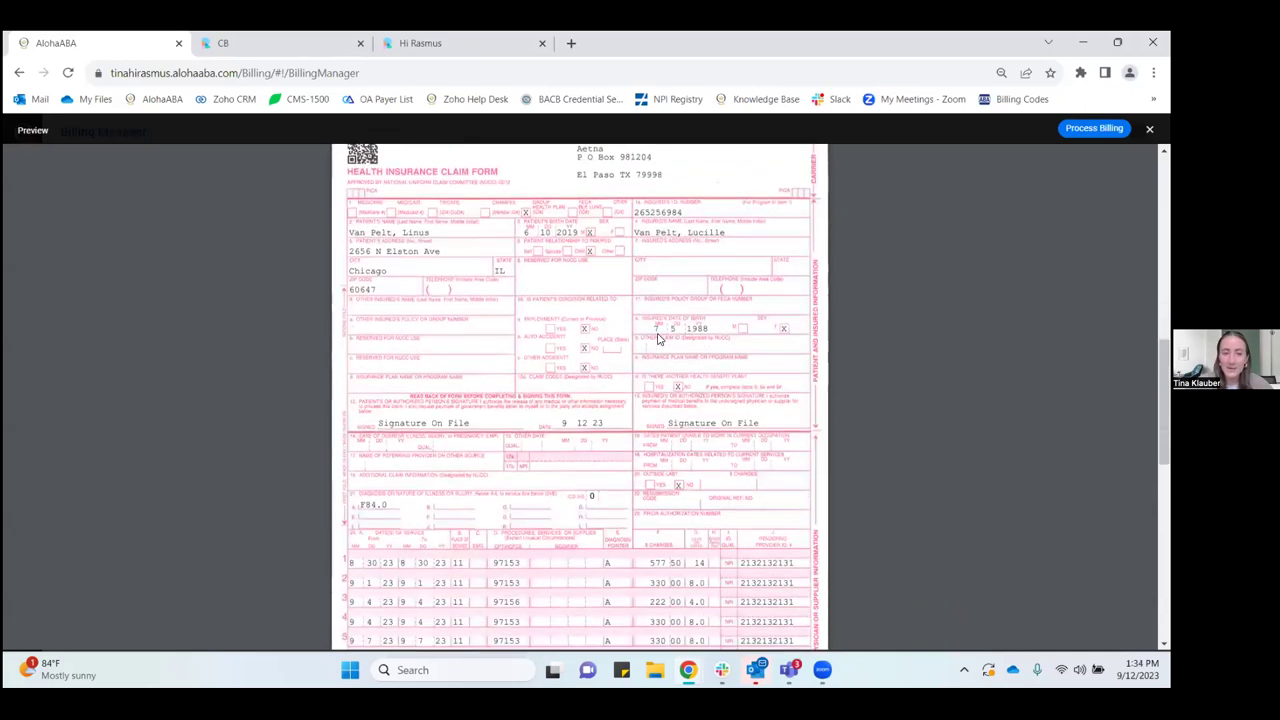
{"action": "scroll", "coordinate": [658, 338], "scroll_direction": "up", "scroll_amount": 15}
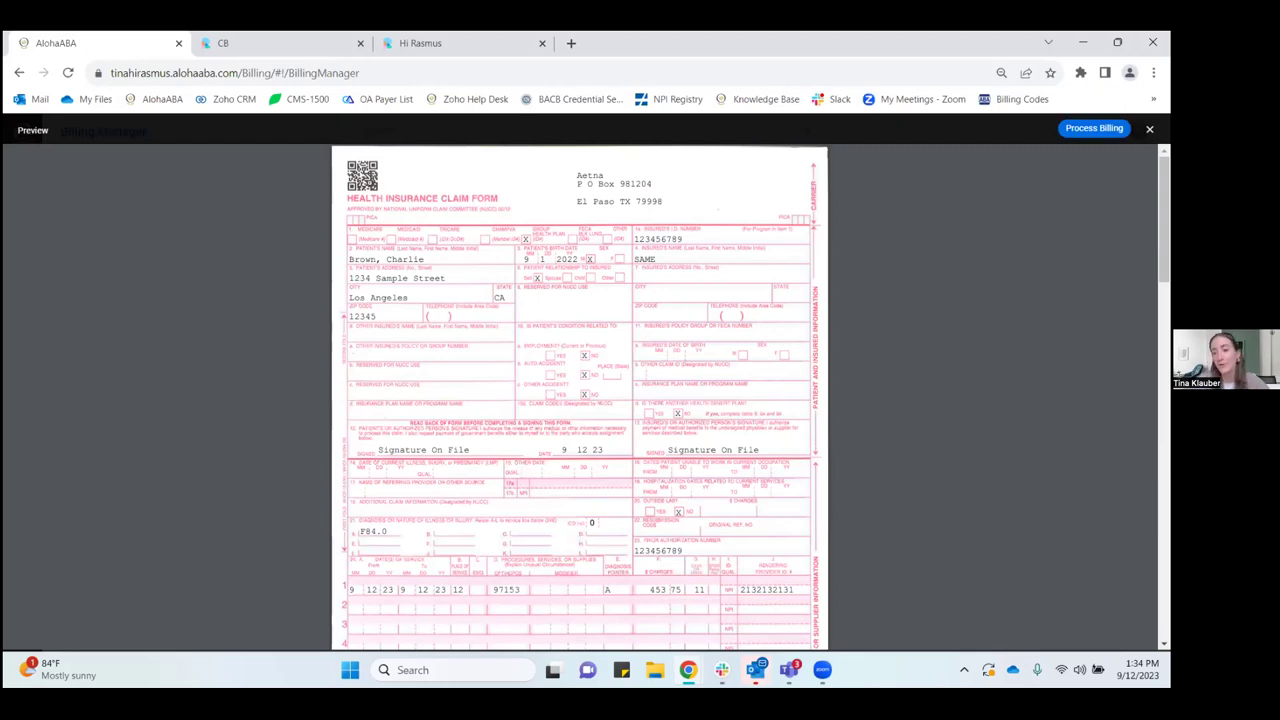
{"action": "key", "text": "Escape"}
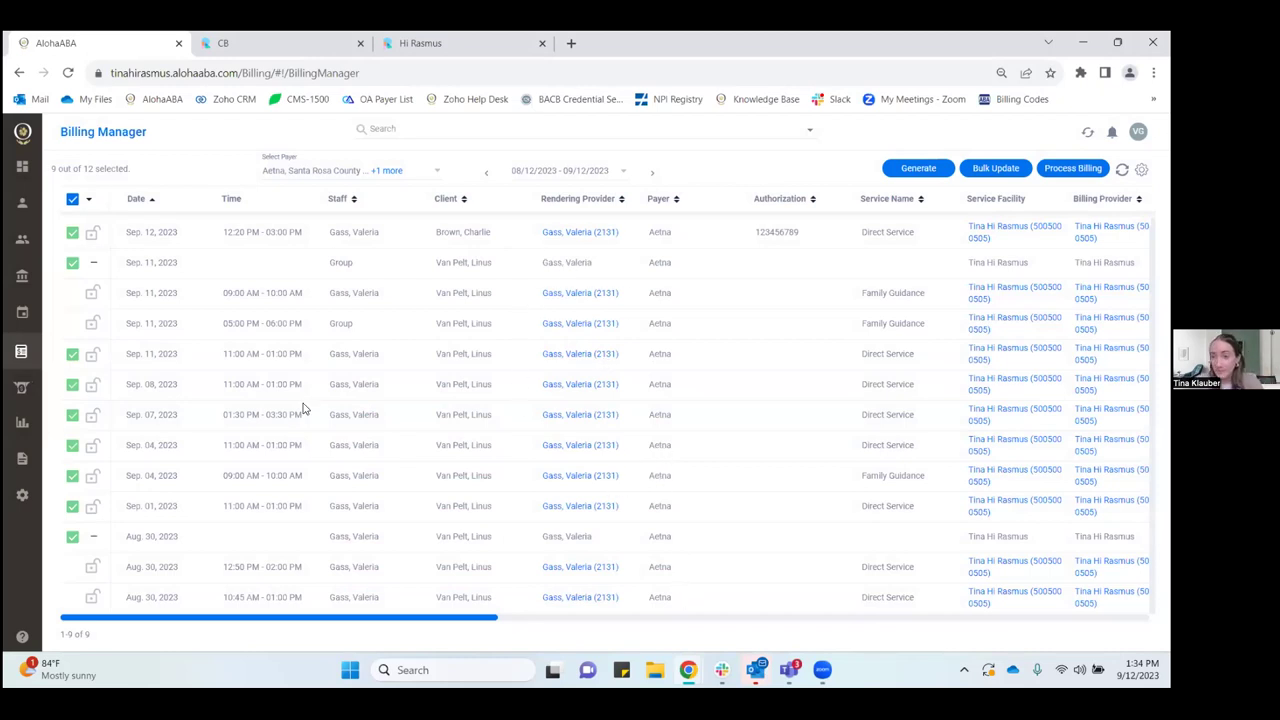
- Open the AR Manager and list Aetna's claims in the Current aging period
{"action": "mouse_move", "coordinate": [30, 358]}
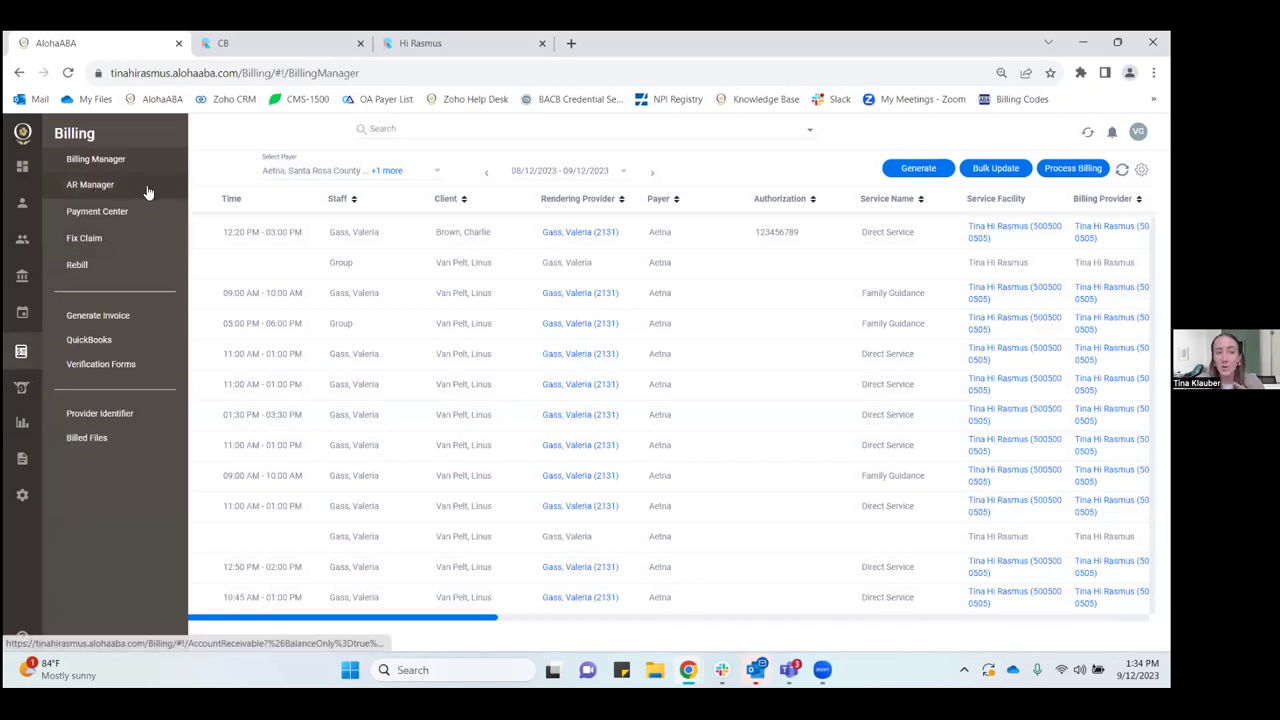
{"action": "left_click", "coordinate": [147, 193]}
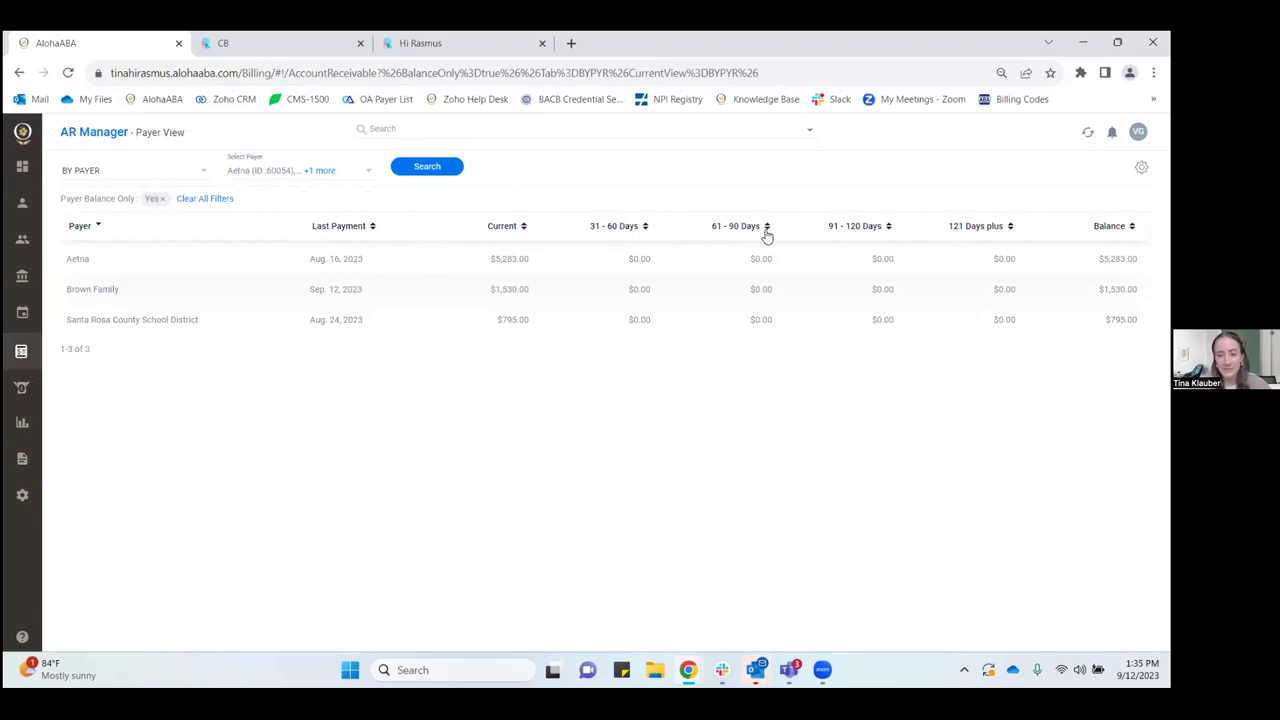
{"action": "double_click", "coordinate": [517, 264]}
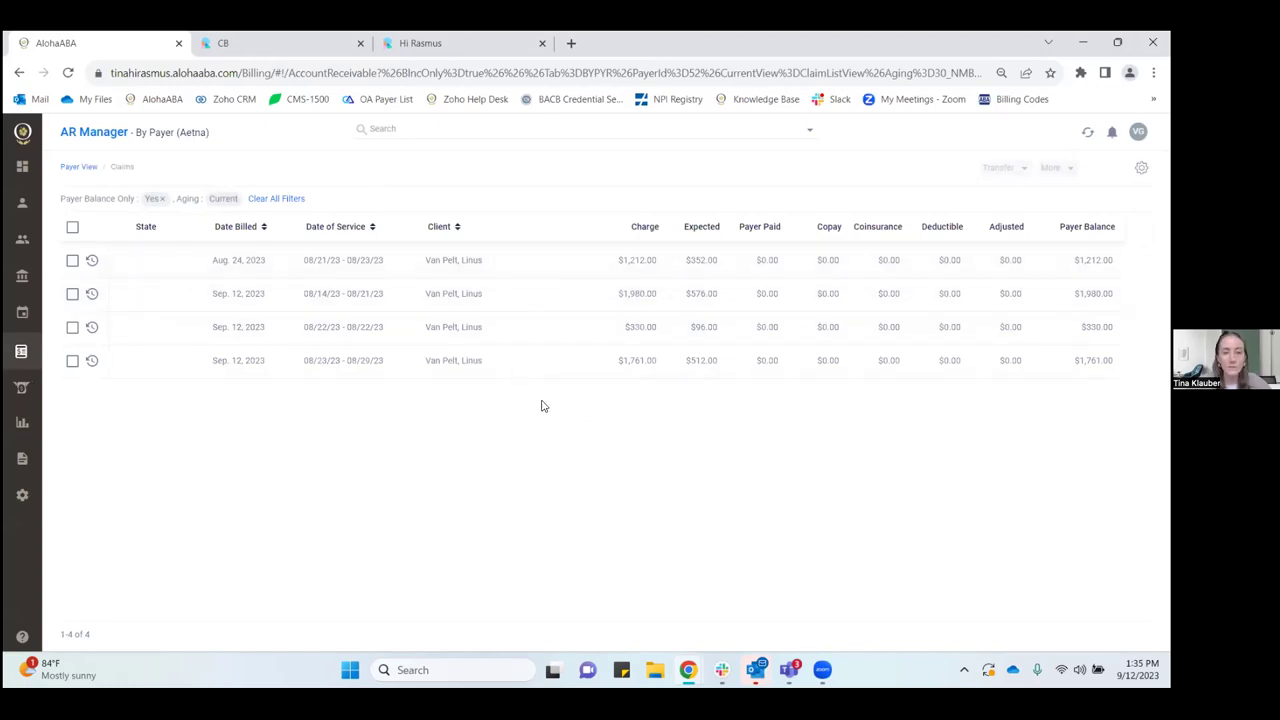
- Review the activity of the Aetna claim billed Aug. 24, 2023, discard the blank note, and open the claim's charge lines
{"action": "left_click_drag", "start_coordinate": [494, 271], "coordinate": [208, 262]}
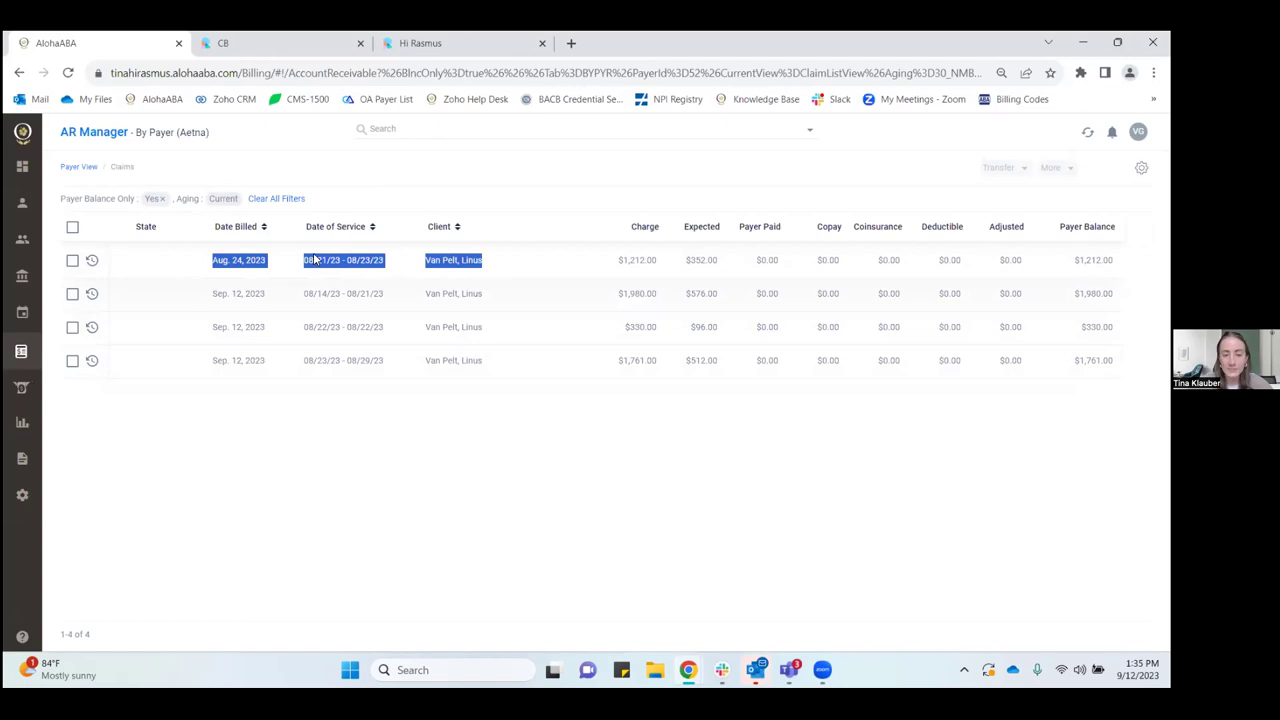
{"action": "left_click", "coordinate": [90, 261]}
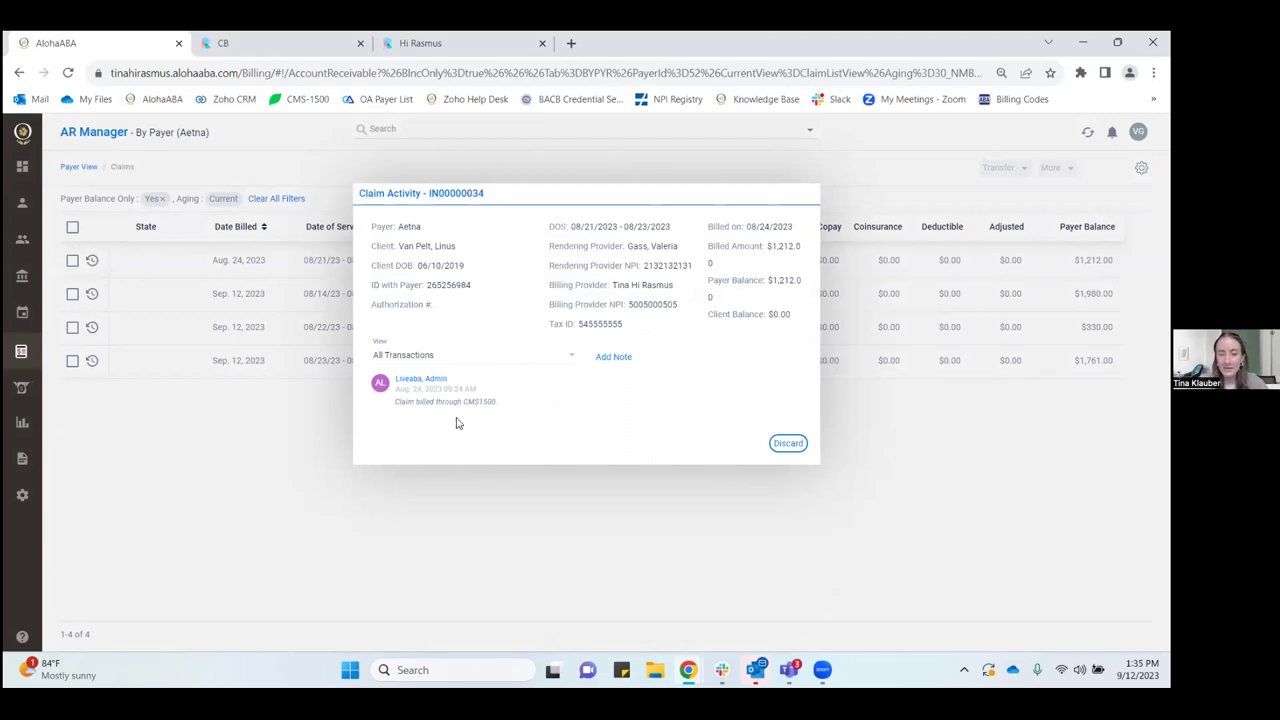
{"action": "left_click", "coordinate": [616, 358]}
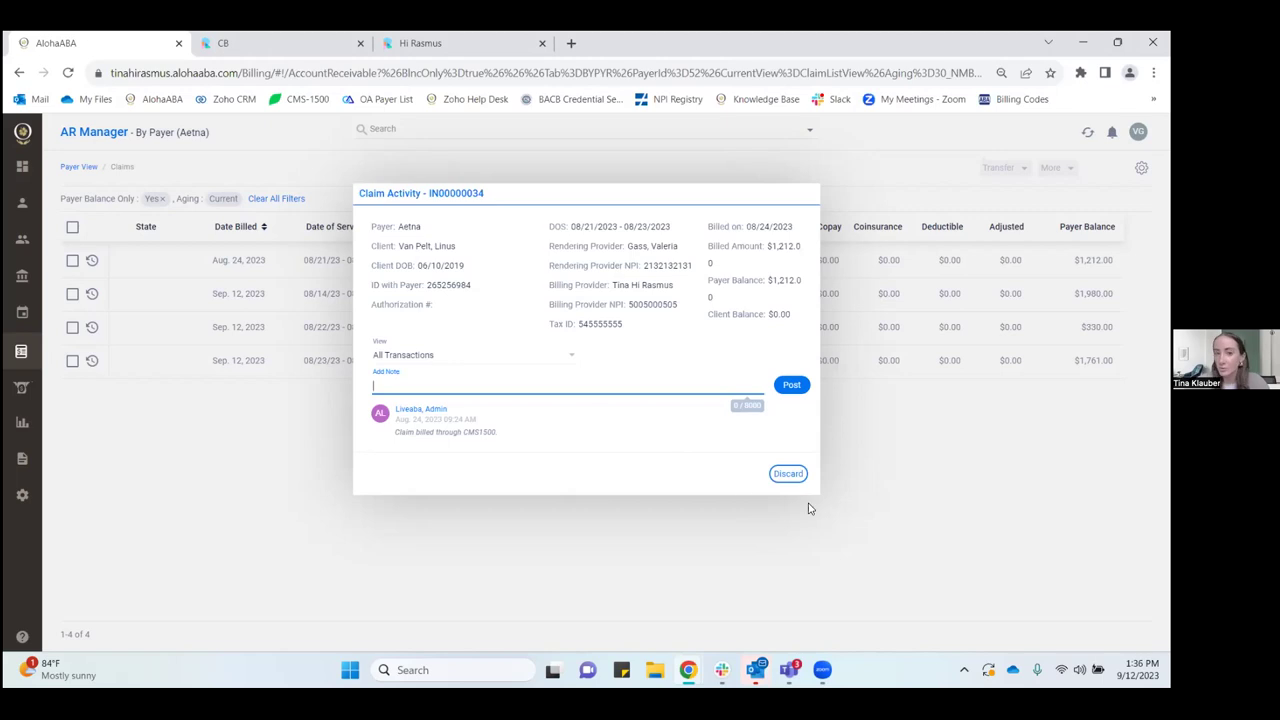
{"action": "left_click", "coordinate": [789, 474]}
{"action": "double_click", "coordinate": [468, 263]}
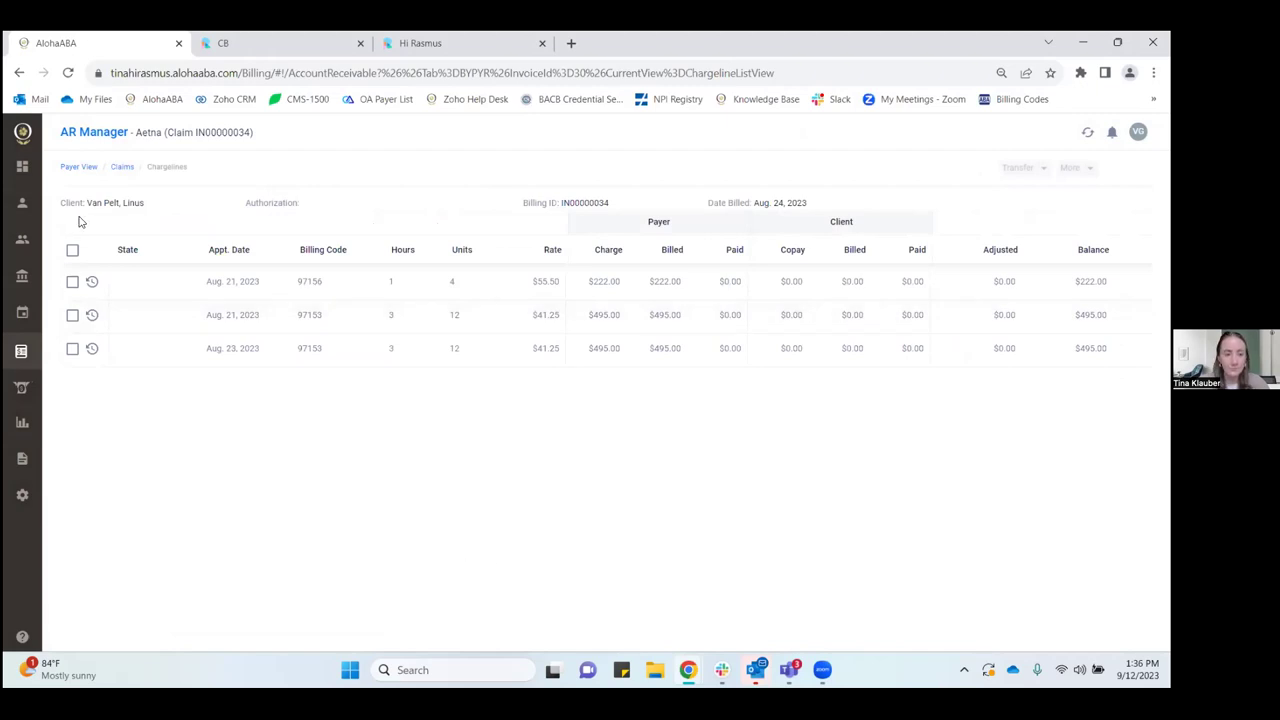
- Open the Payment Center and clear the Unapplied Only filter to list all payments
{"action": "left_click", "coordinate": [24, 352]}
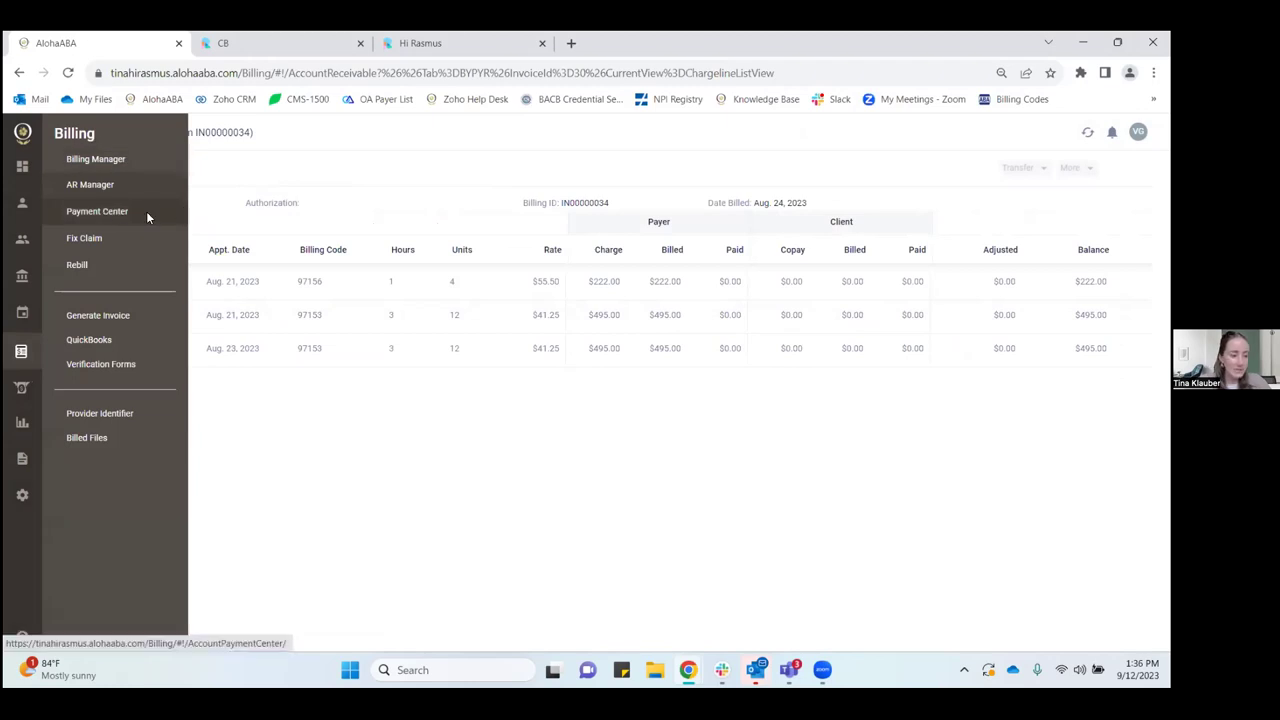
{"action": "left_click", "coordinate": [146, 211]}
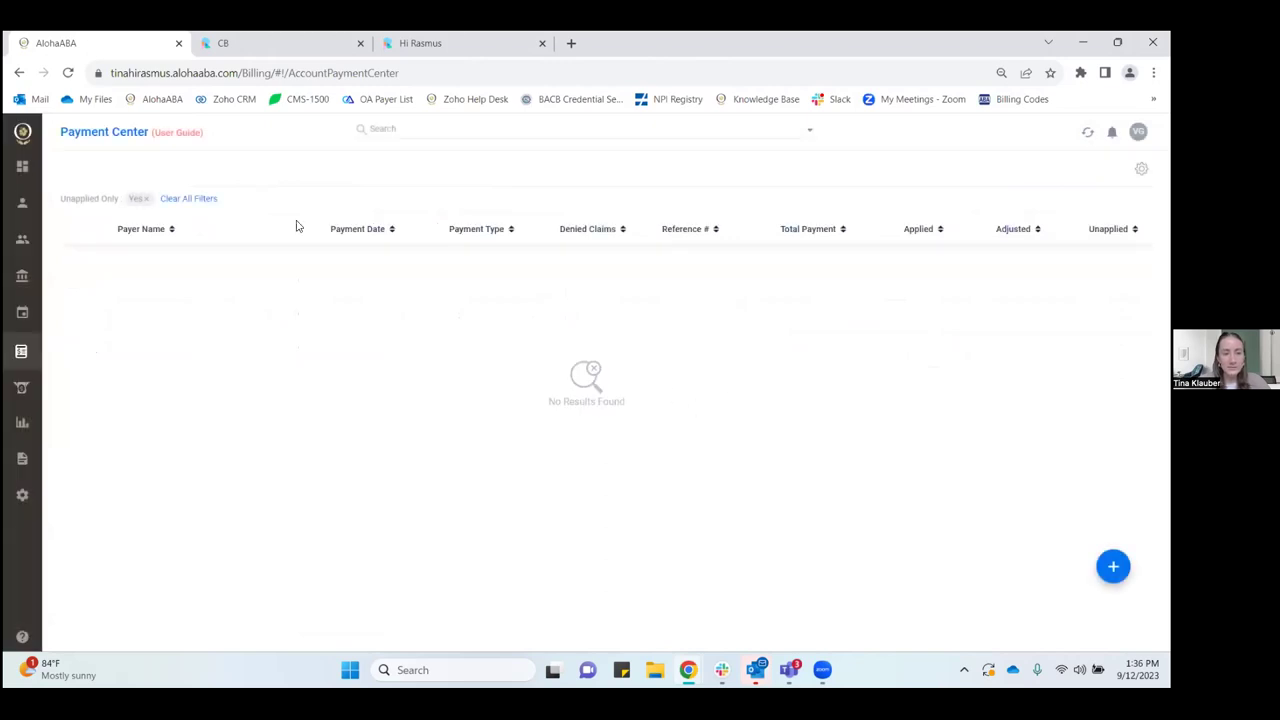
{"action": "left_click", "coordinate": [186, 199]}
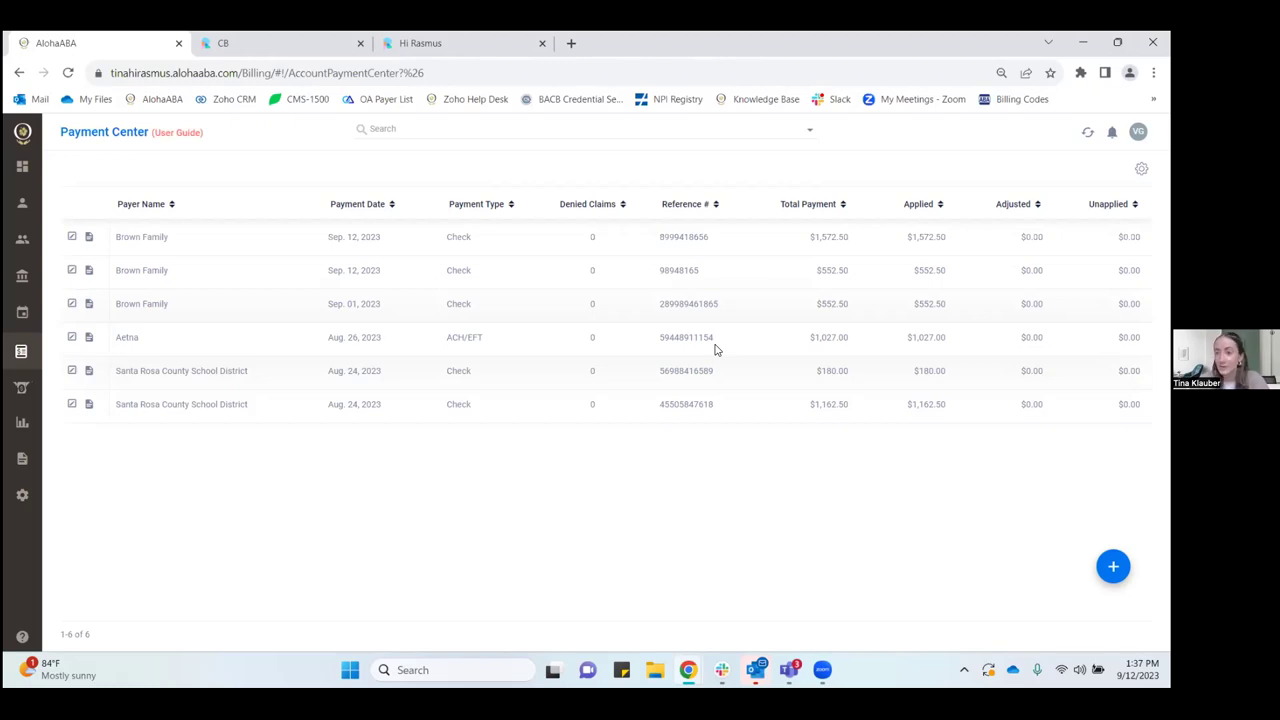
{"action": "left_click", "coordinate": [22, 351]}
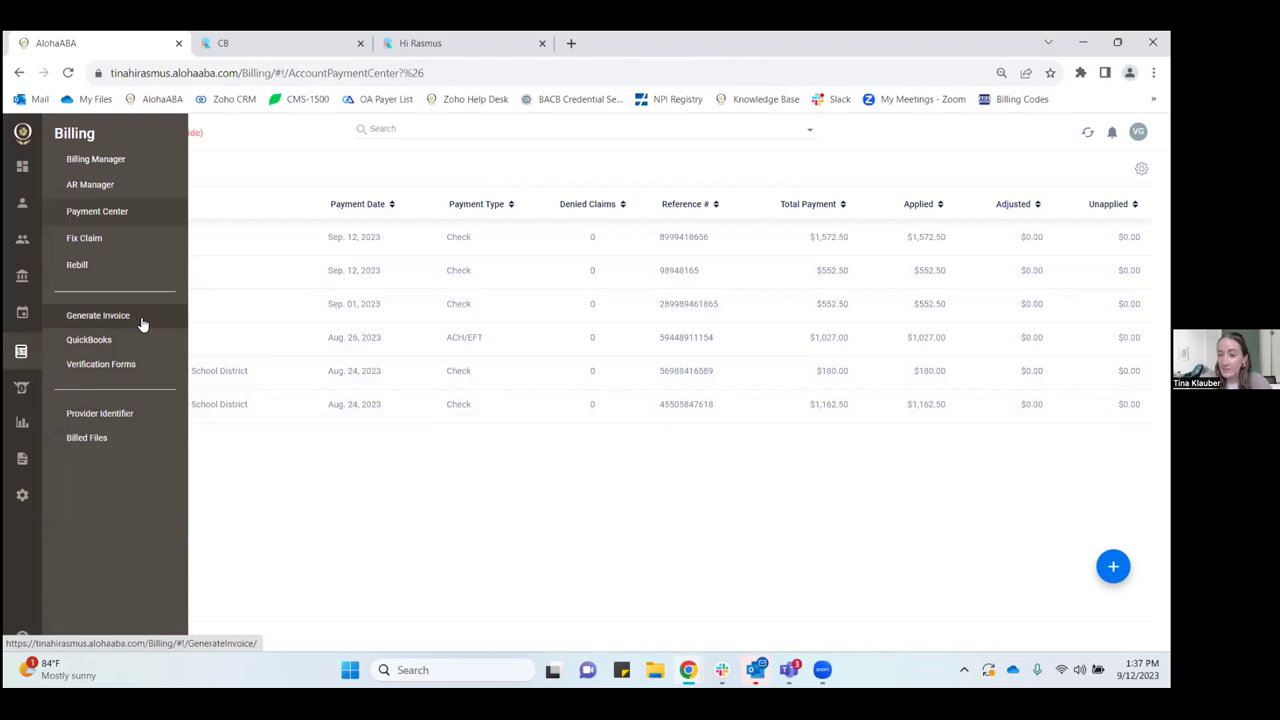
{"action": "left_click", "coordinate": [362, 532]}
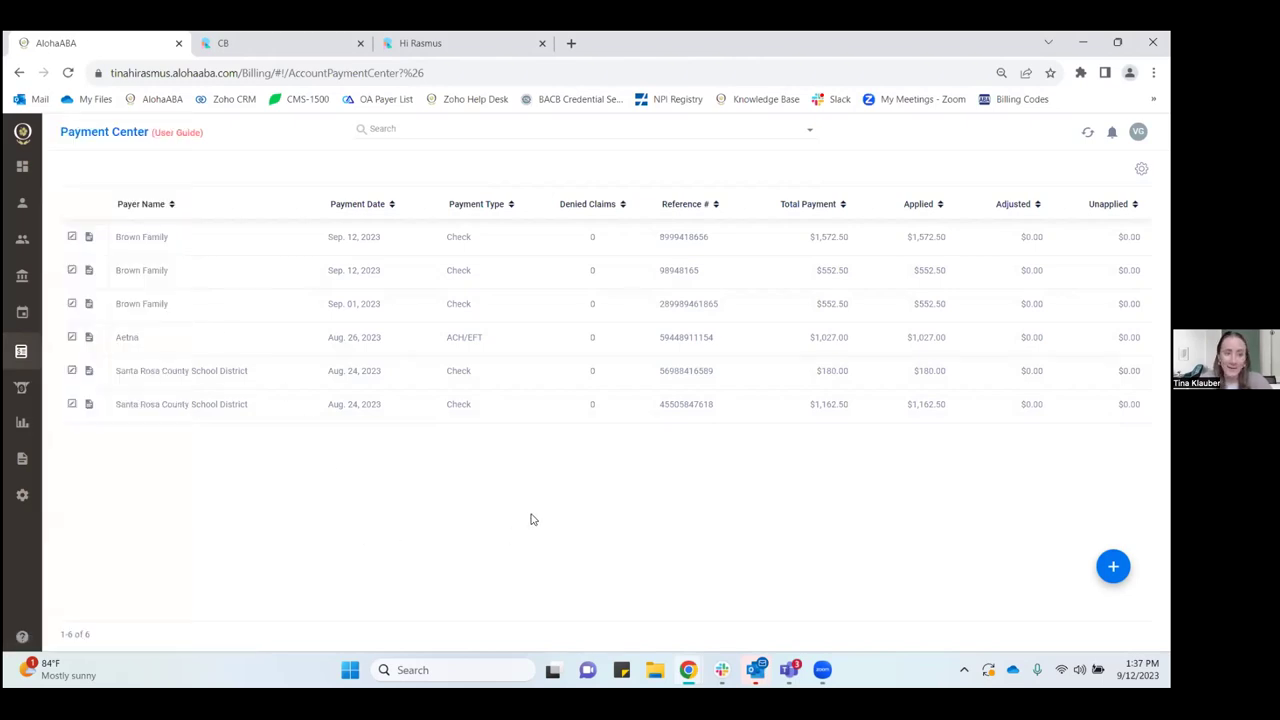